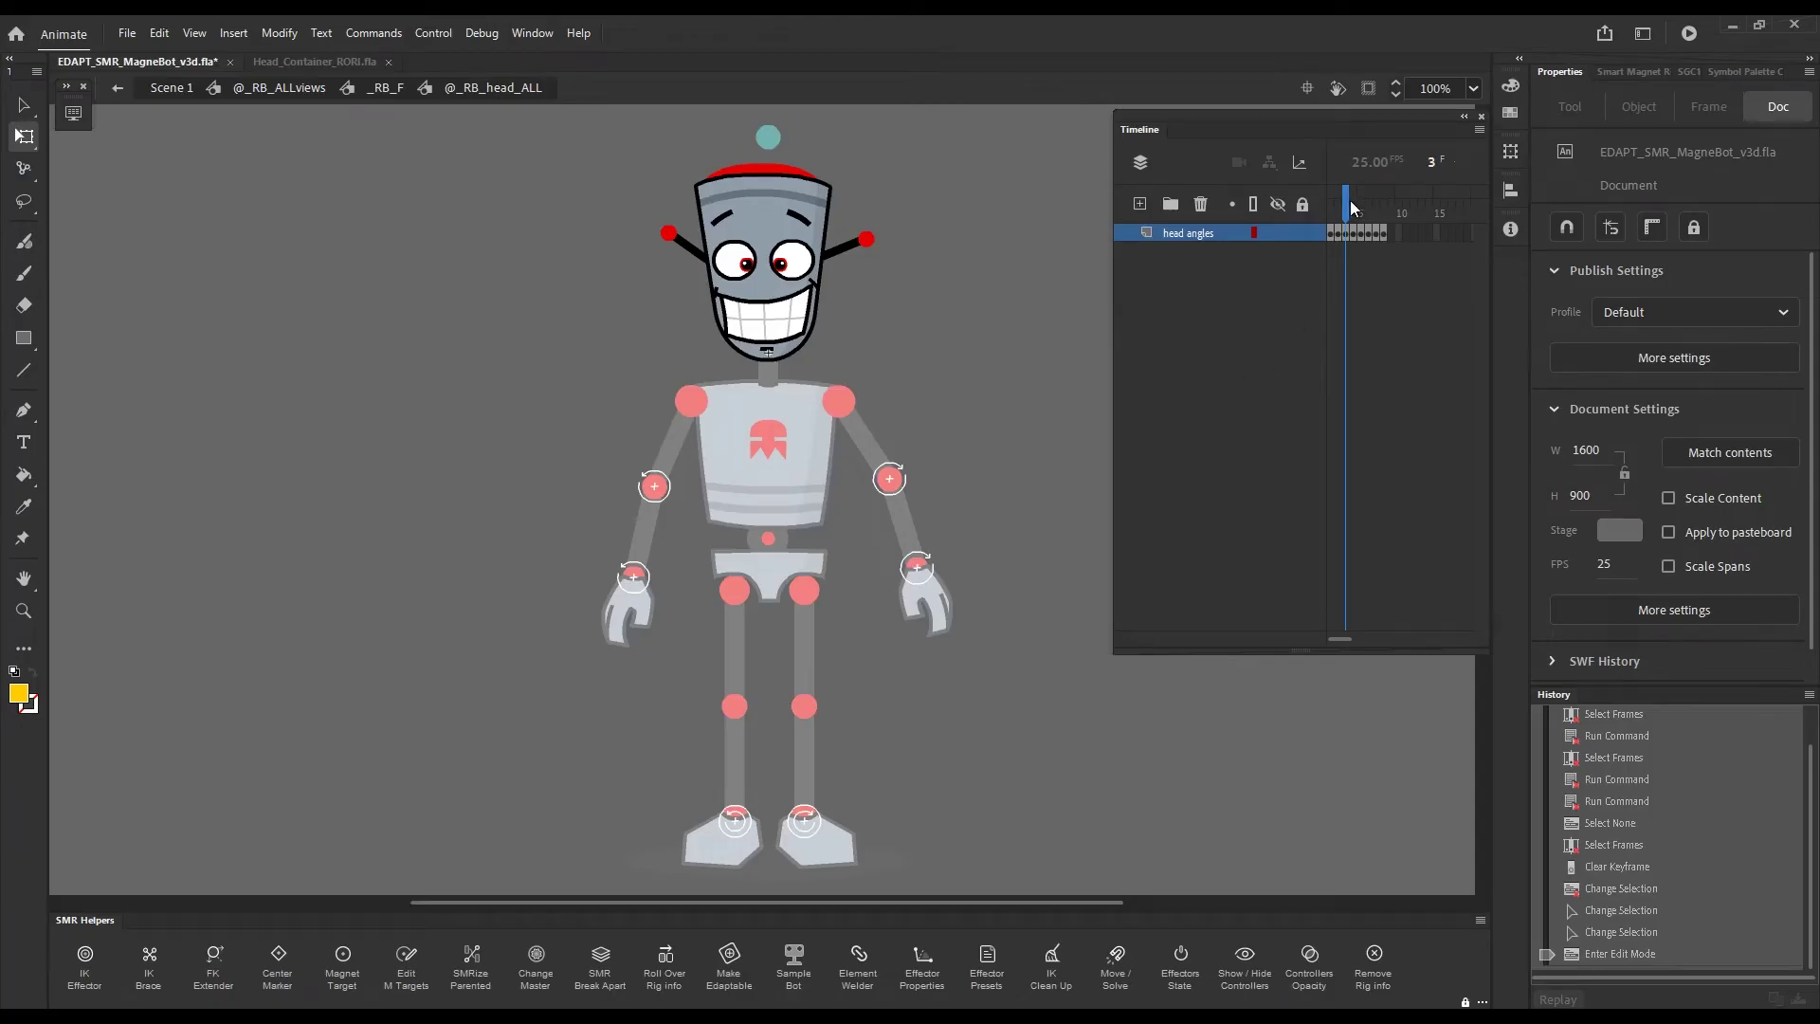
# - Cycle the frame-4 head to the cross-eyed, tongue-out three-quarter angle with Ctrl+
pyautogui.moveTo(1347, 201)
pyautogui.mouseDown()
pyautogui.moveTo(1331, 206)
pyautogui.moveTo(1391, 212)
pyautogui.moveTo(1346, 210)
pyautogui.mouseUp()
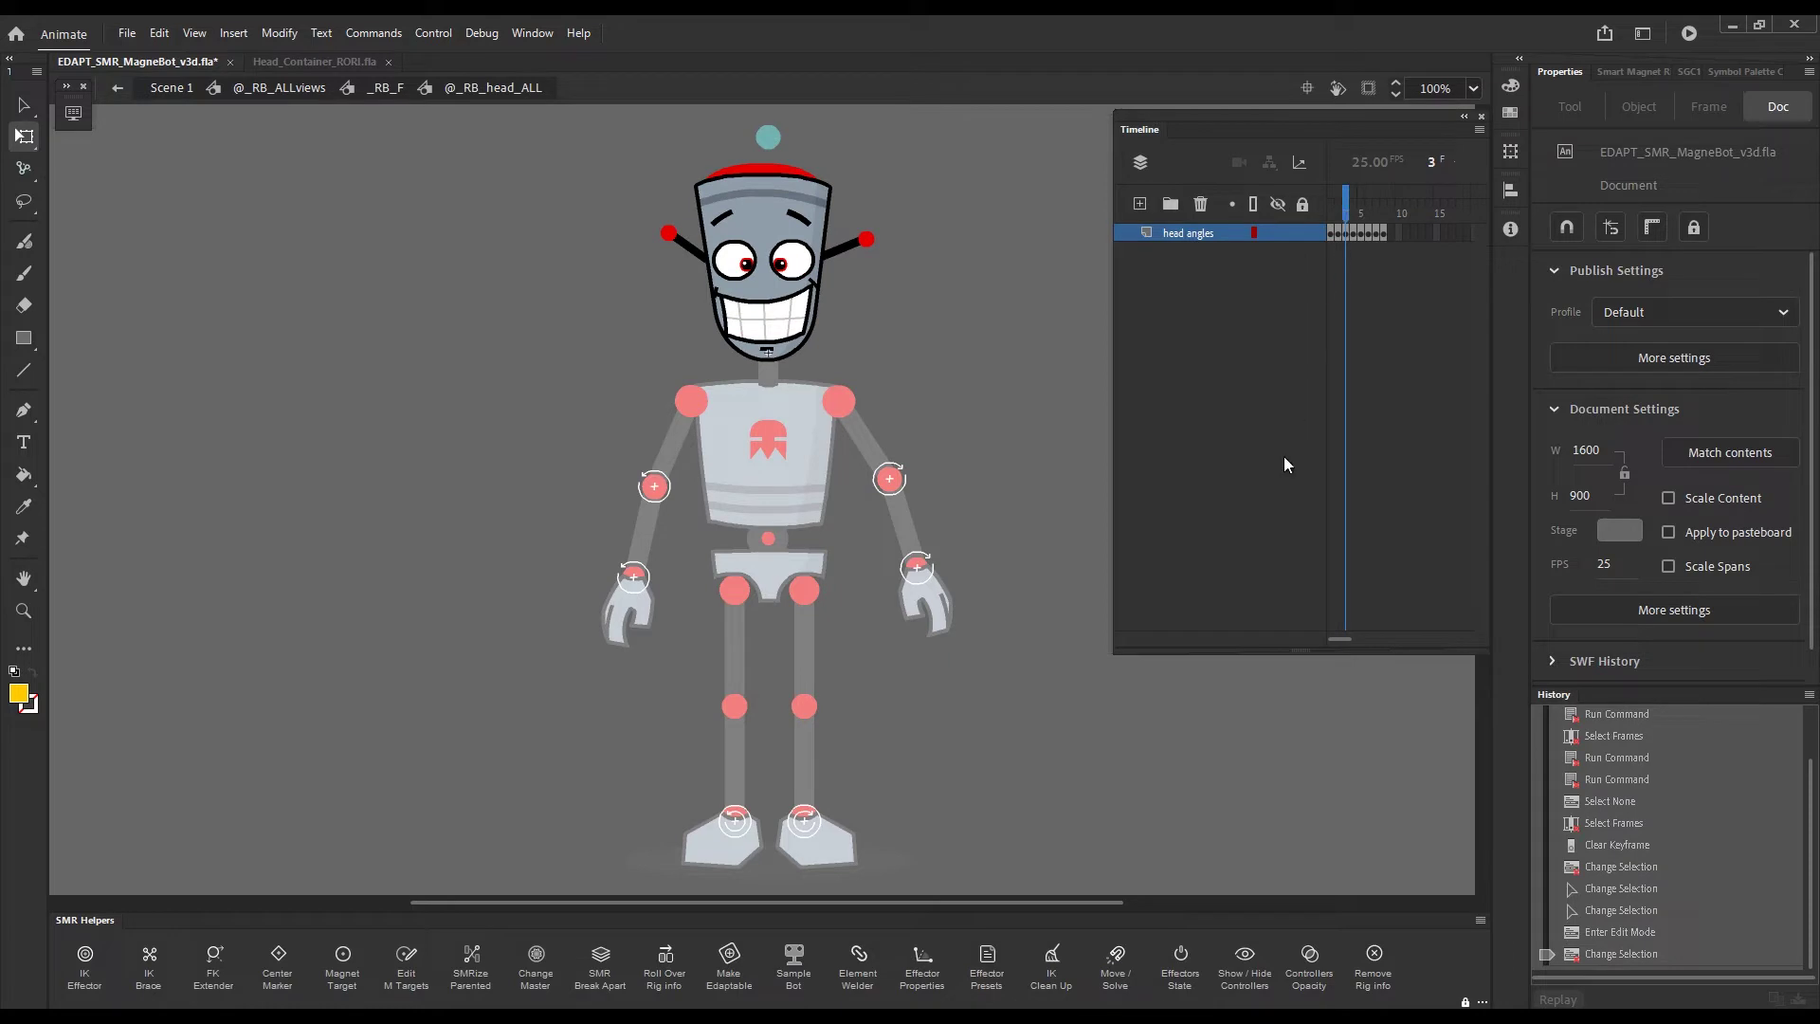
pyautogui.doubleClick(1017, 557)
pyautogui.click(1356, 229)
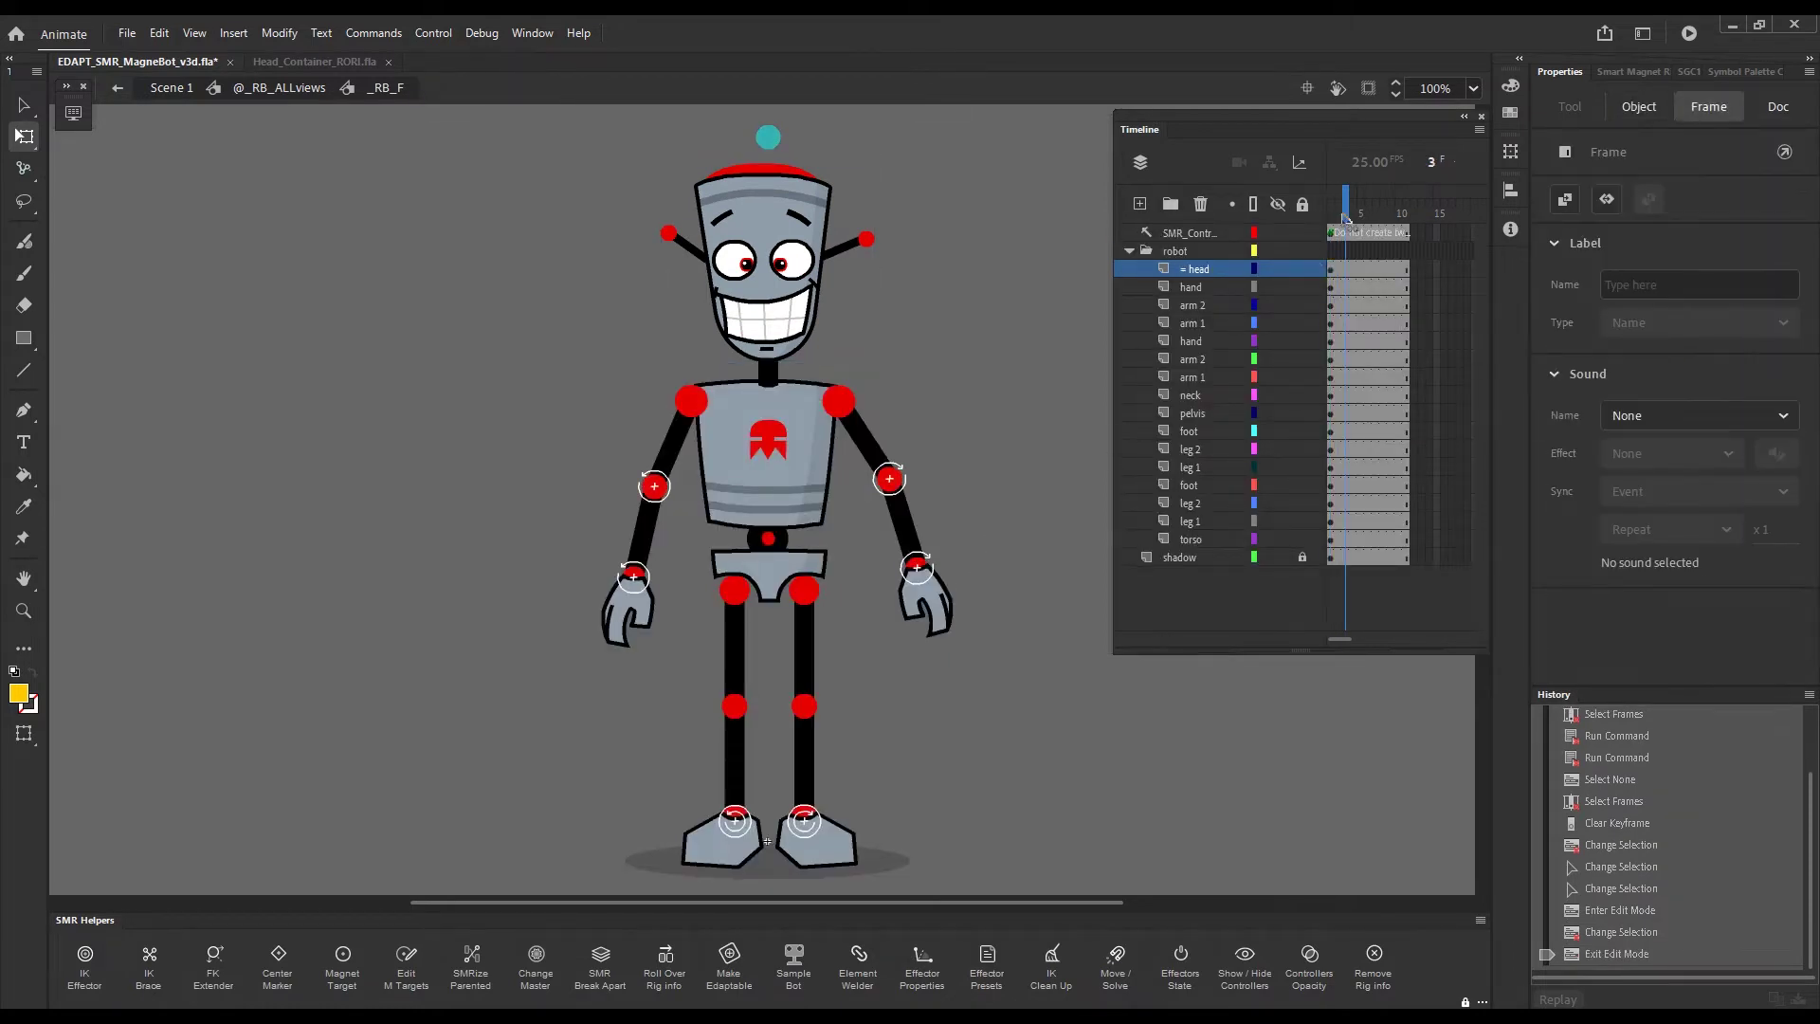
pyautogui.click(1353, 269)
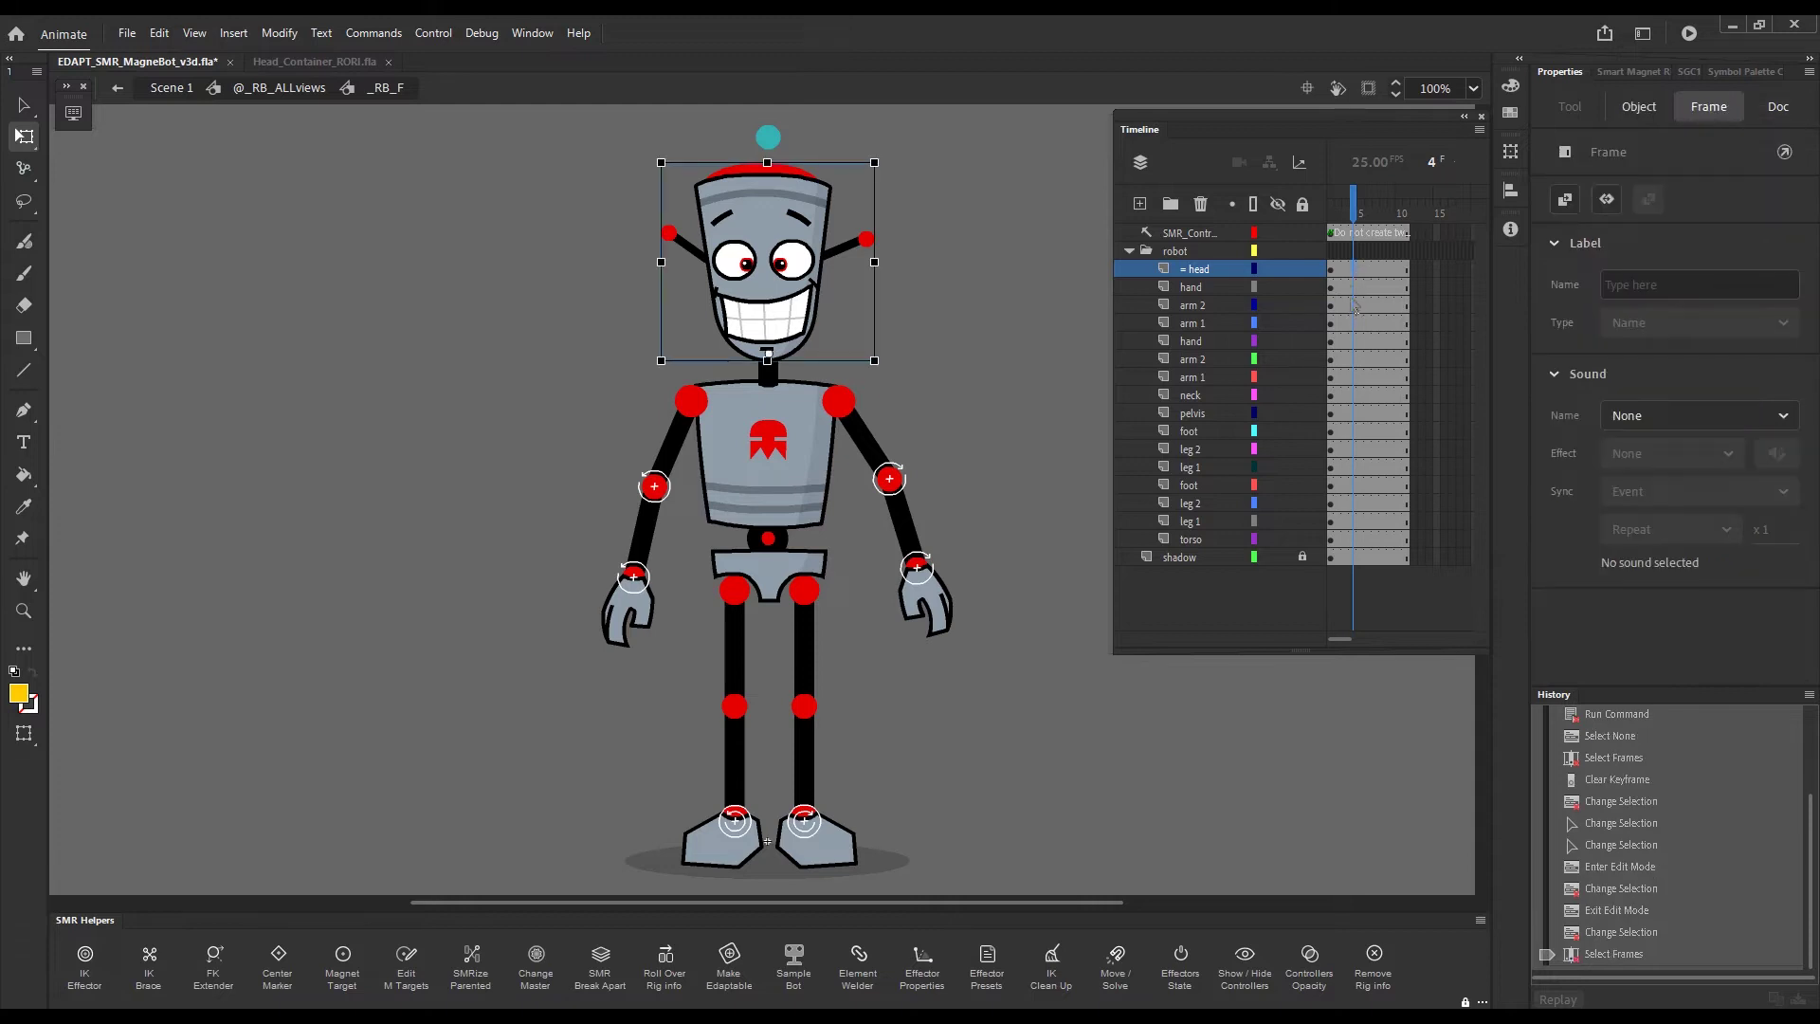
pyautogui.press('ctrl')
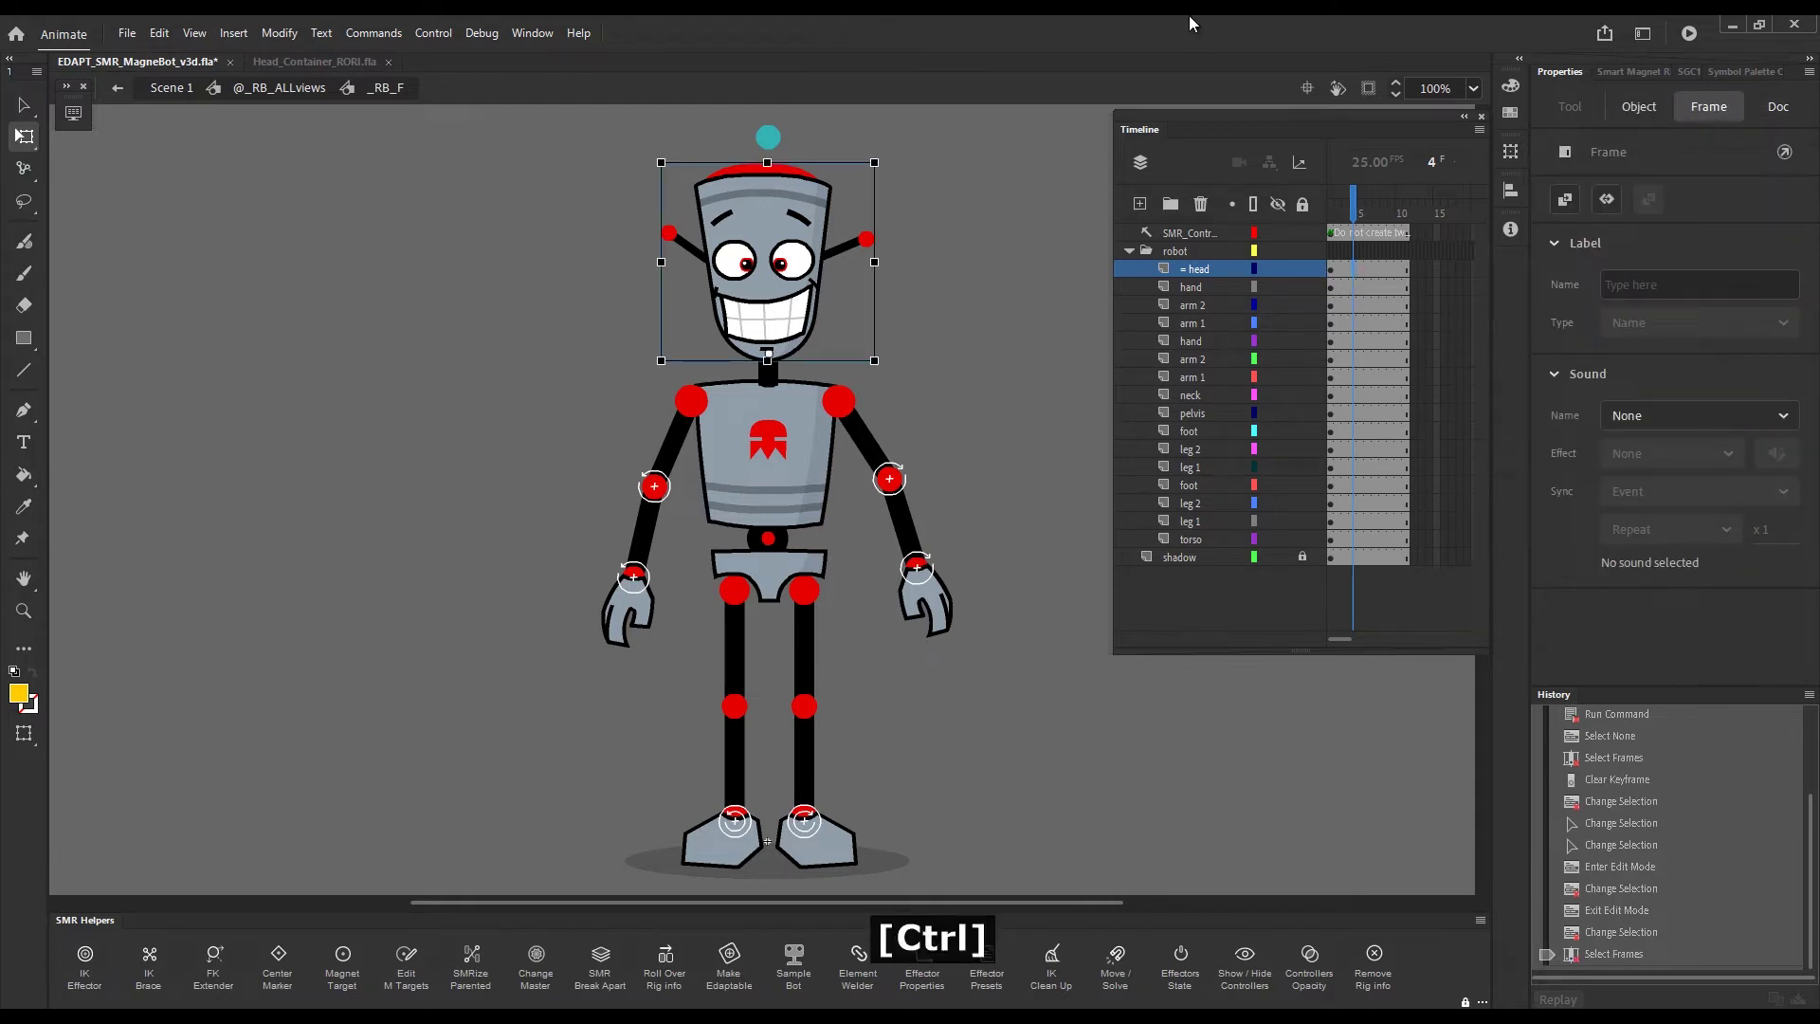
pyautogui.hotkey('ctrl', '.')
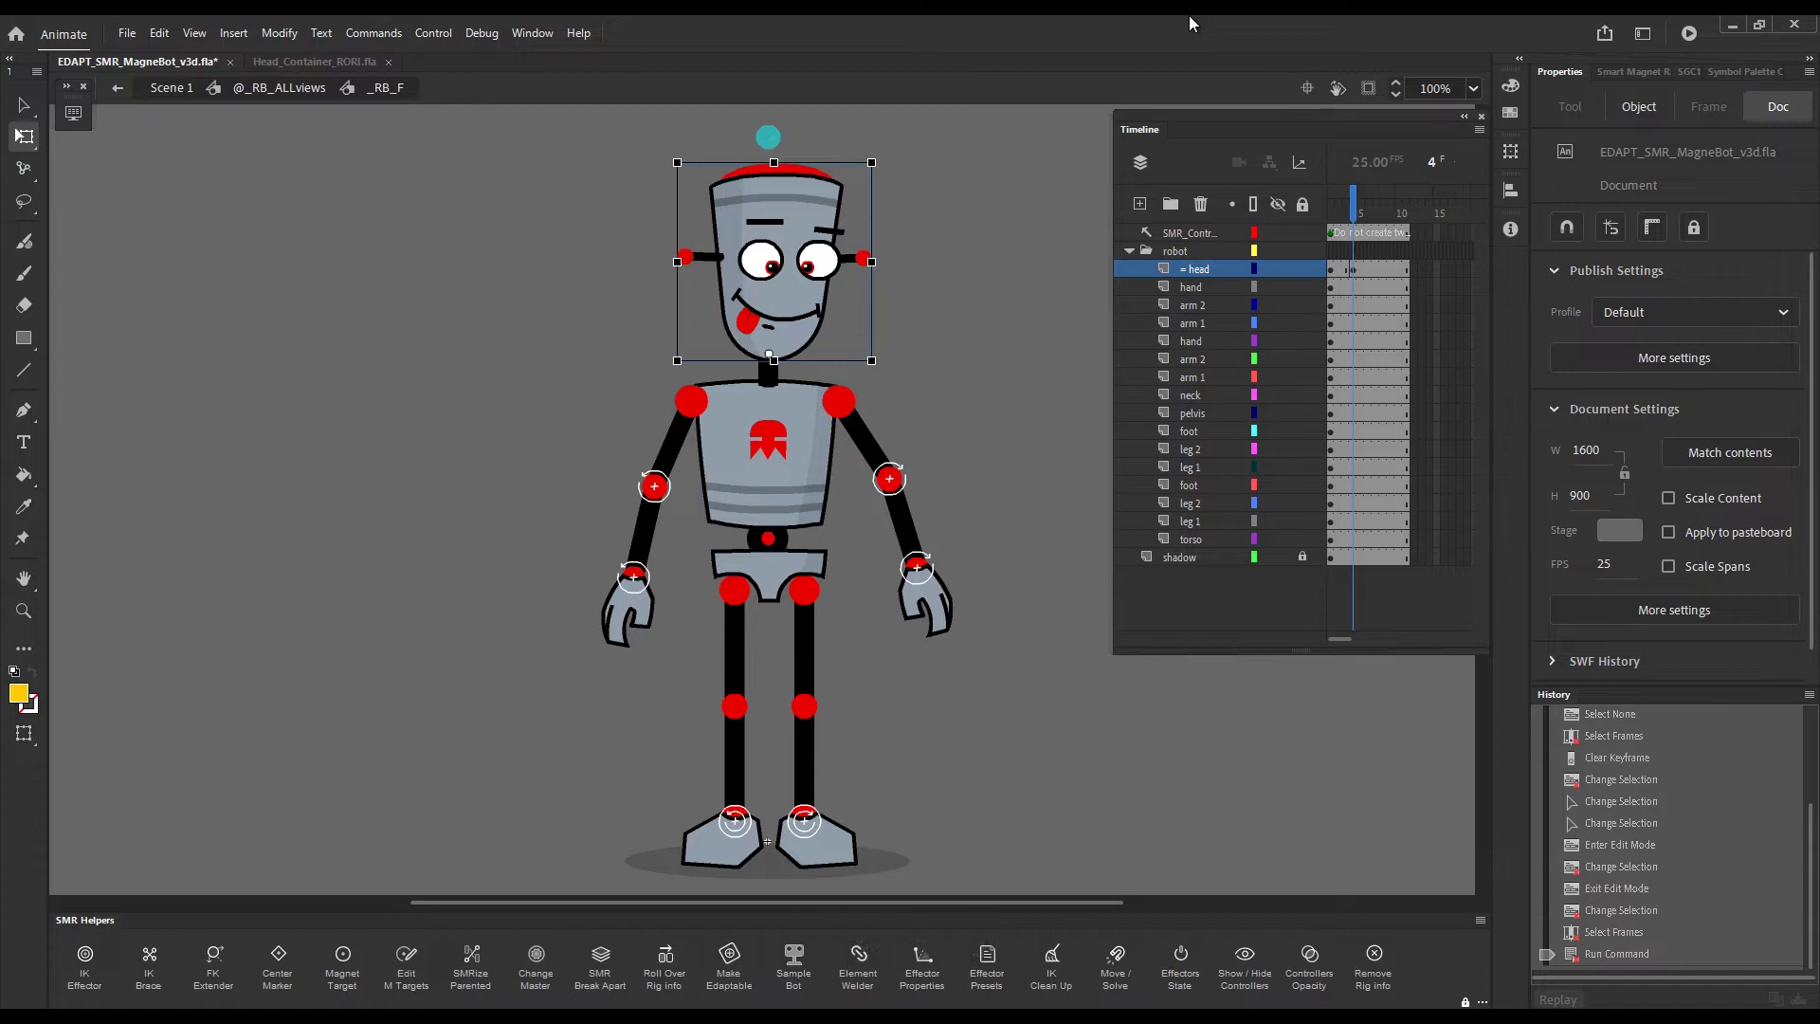
pyautogui.hotkey('ctrl', '.')
pyautogui.hotkey('ctrl', '.')
pyautogui.hotkey('ctrl', '.')
pyautogui.hotkey('ctrl', '.')
pyautogui.hotkey('ctrl', '.')
pyautogui.hotkey('ctrl', '.')
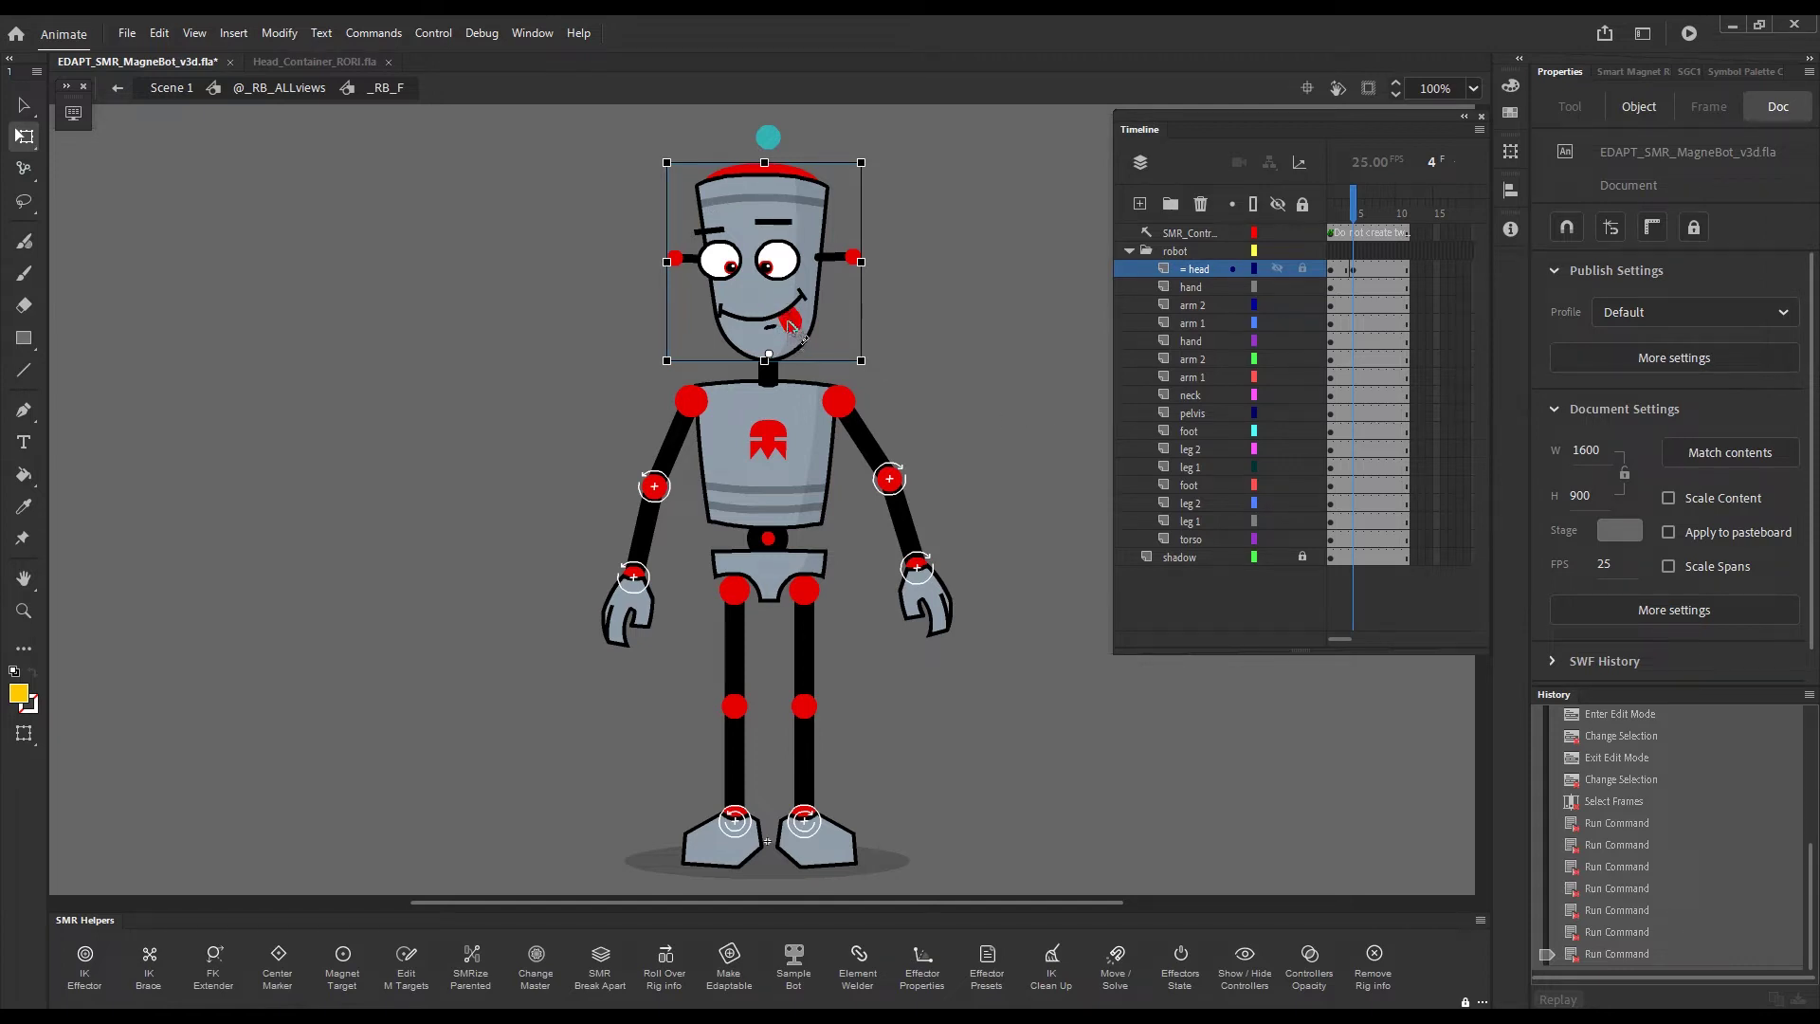
pyautogui.hotkey('ctrl', 'b')
pyautogui.click(843, 308)
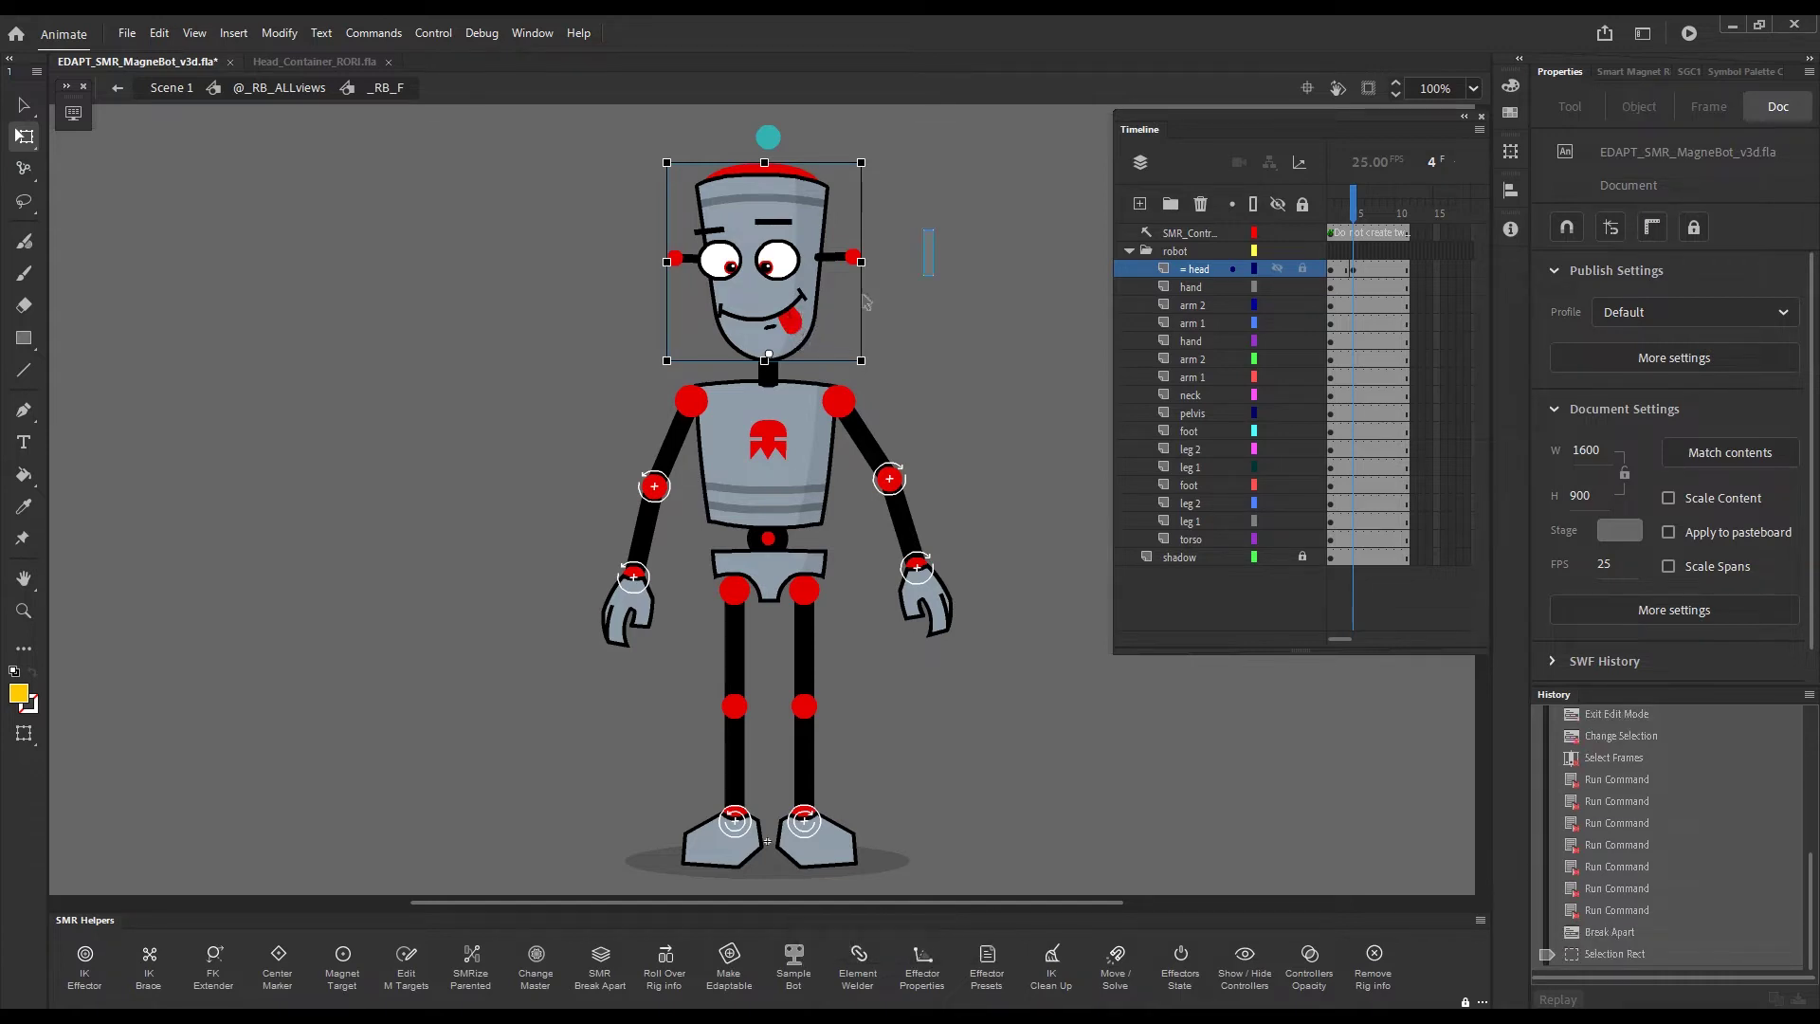
pyautogui.click(785, 302)
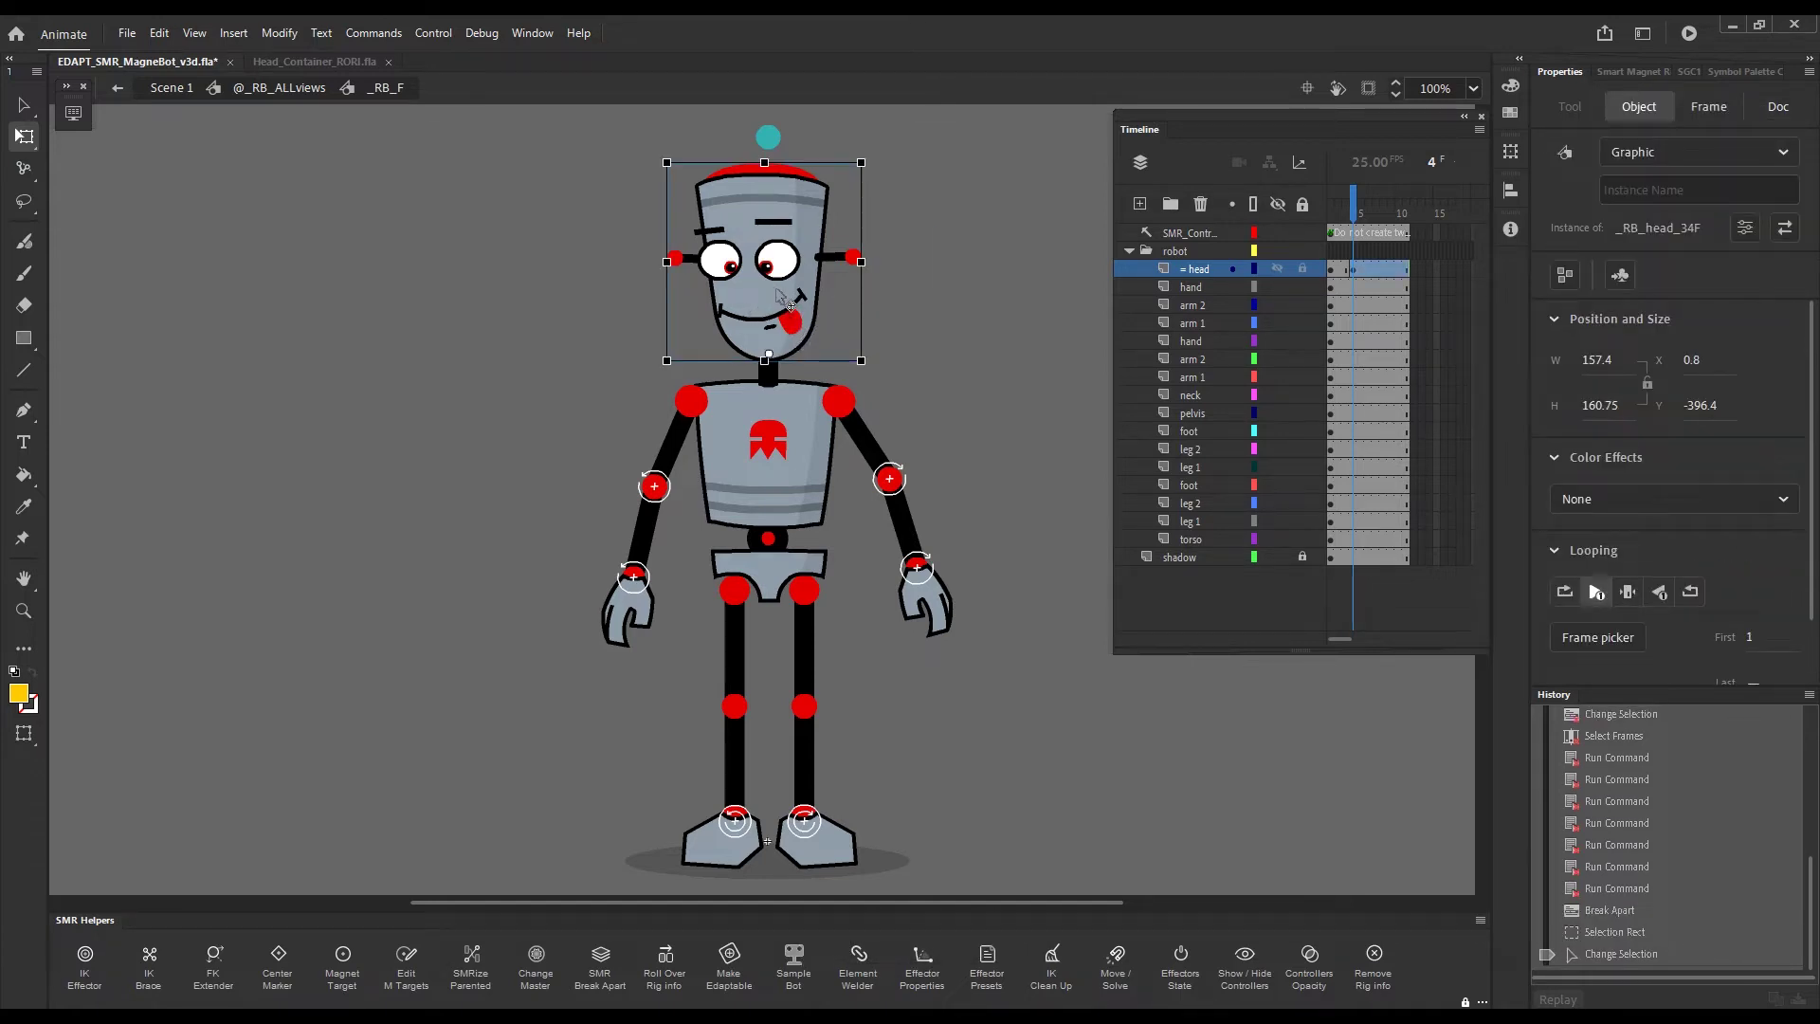
pyautogui.doubleClick(783, 300)
pyautogui.click(1347, 210)
pyautogui.moveTo(1351, 211); pyautogui.dragTo(1317, 236)
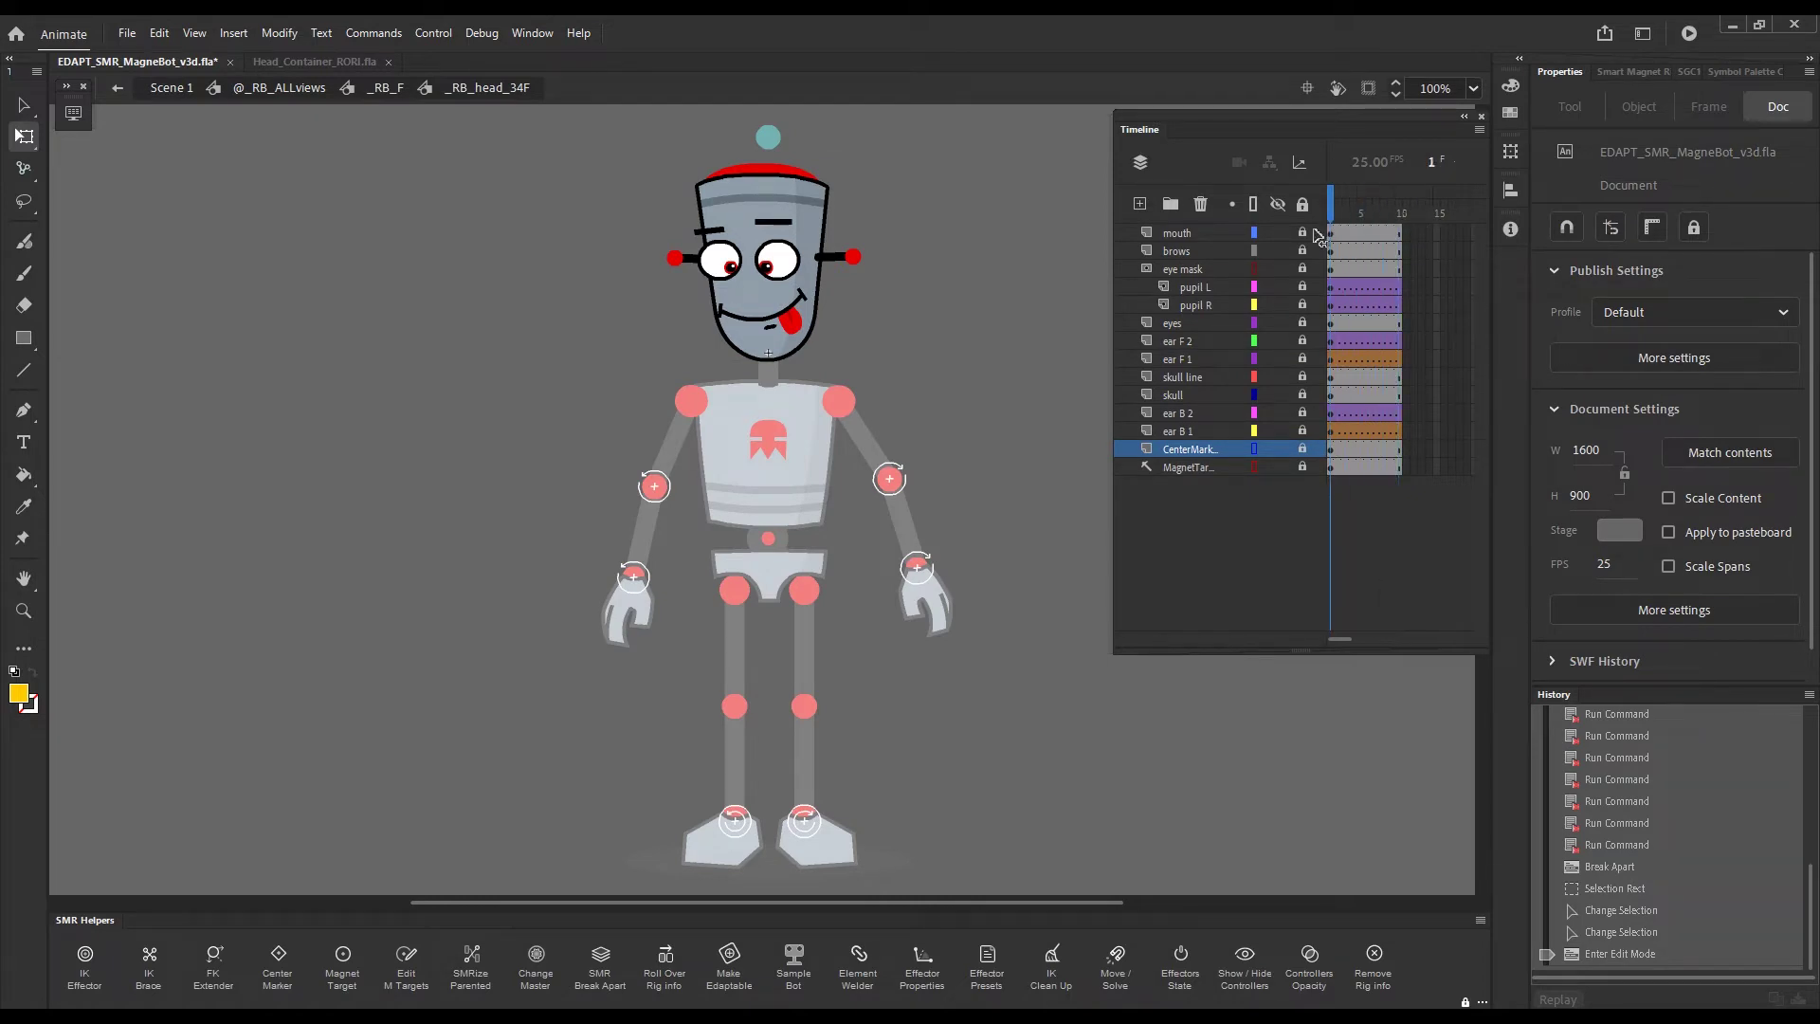
pyautogui.doubleClick(1024, 329)
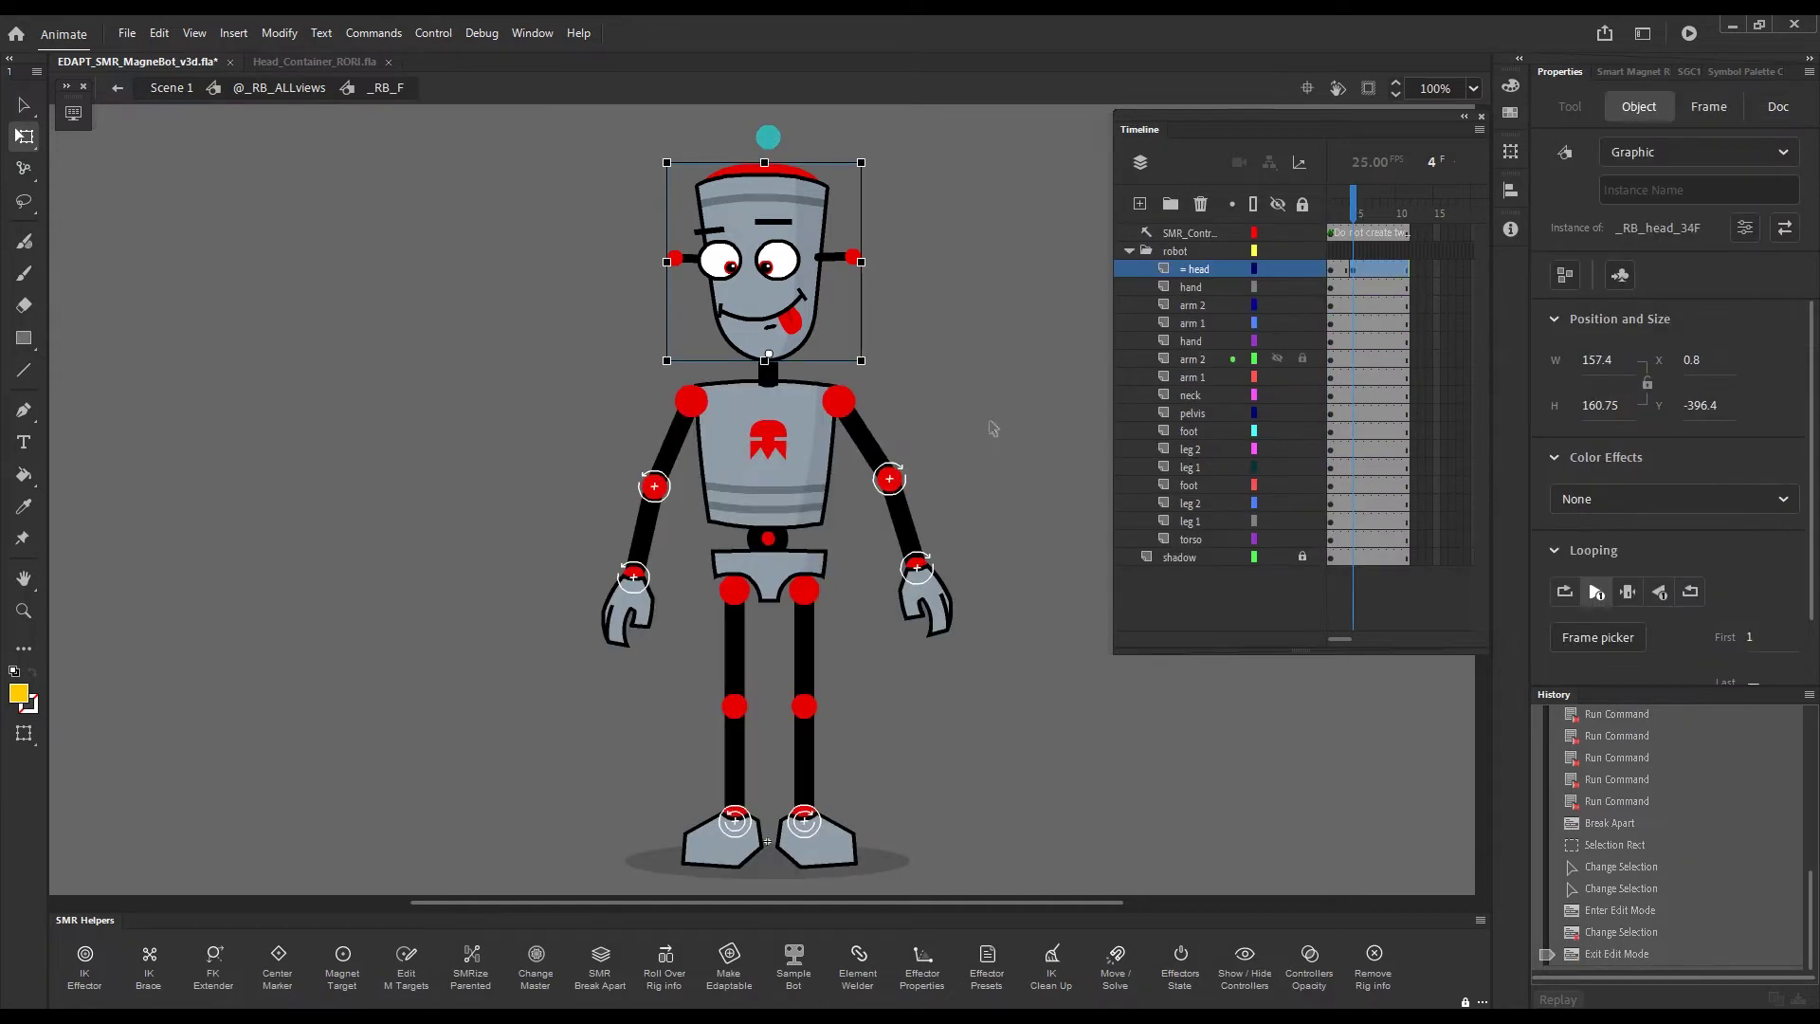
pyautogui.click(1020, 364)
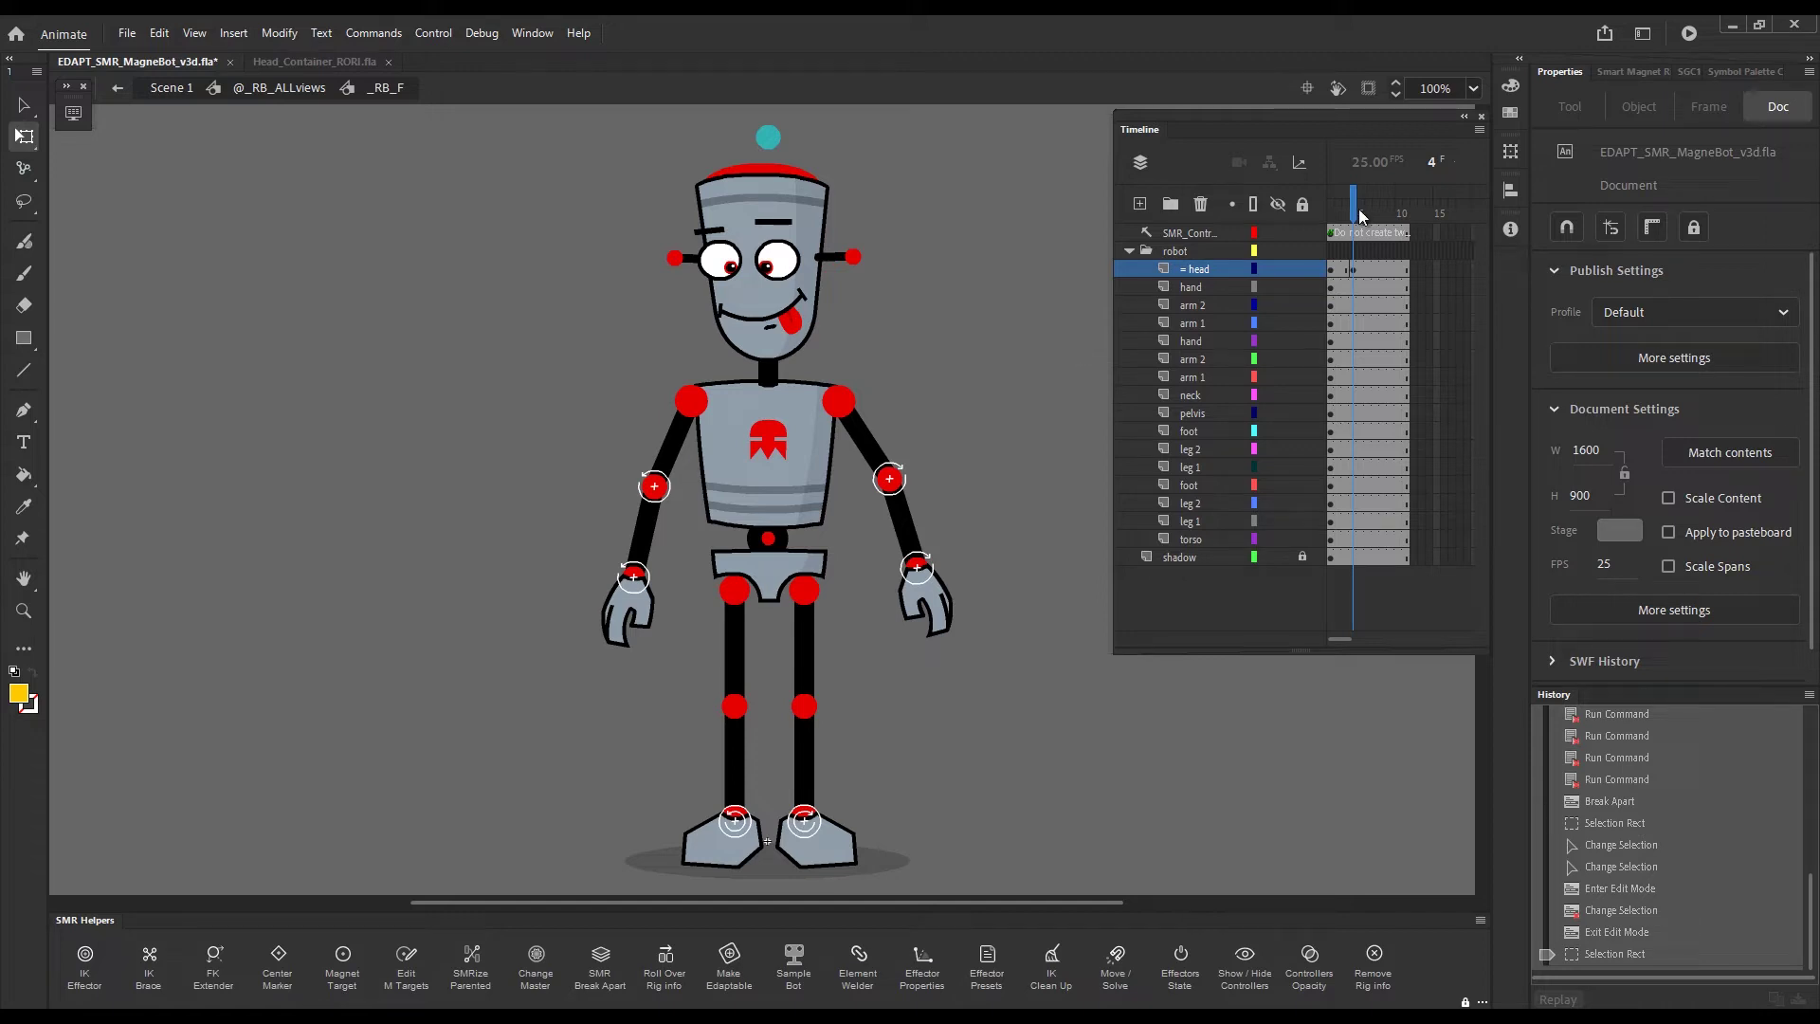
pyautogui.moveTo(1358, 216); pyautogui.dragTo(1331, 216)
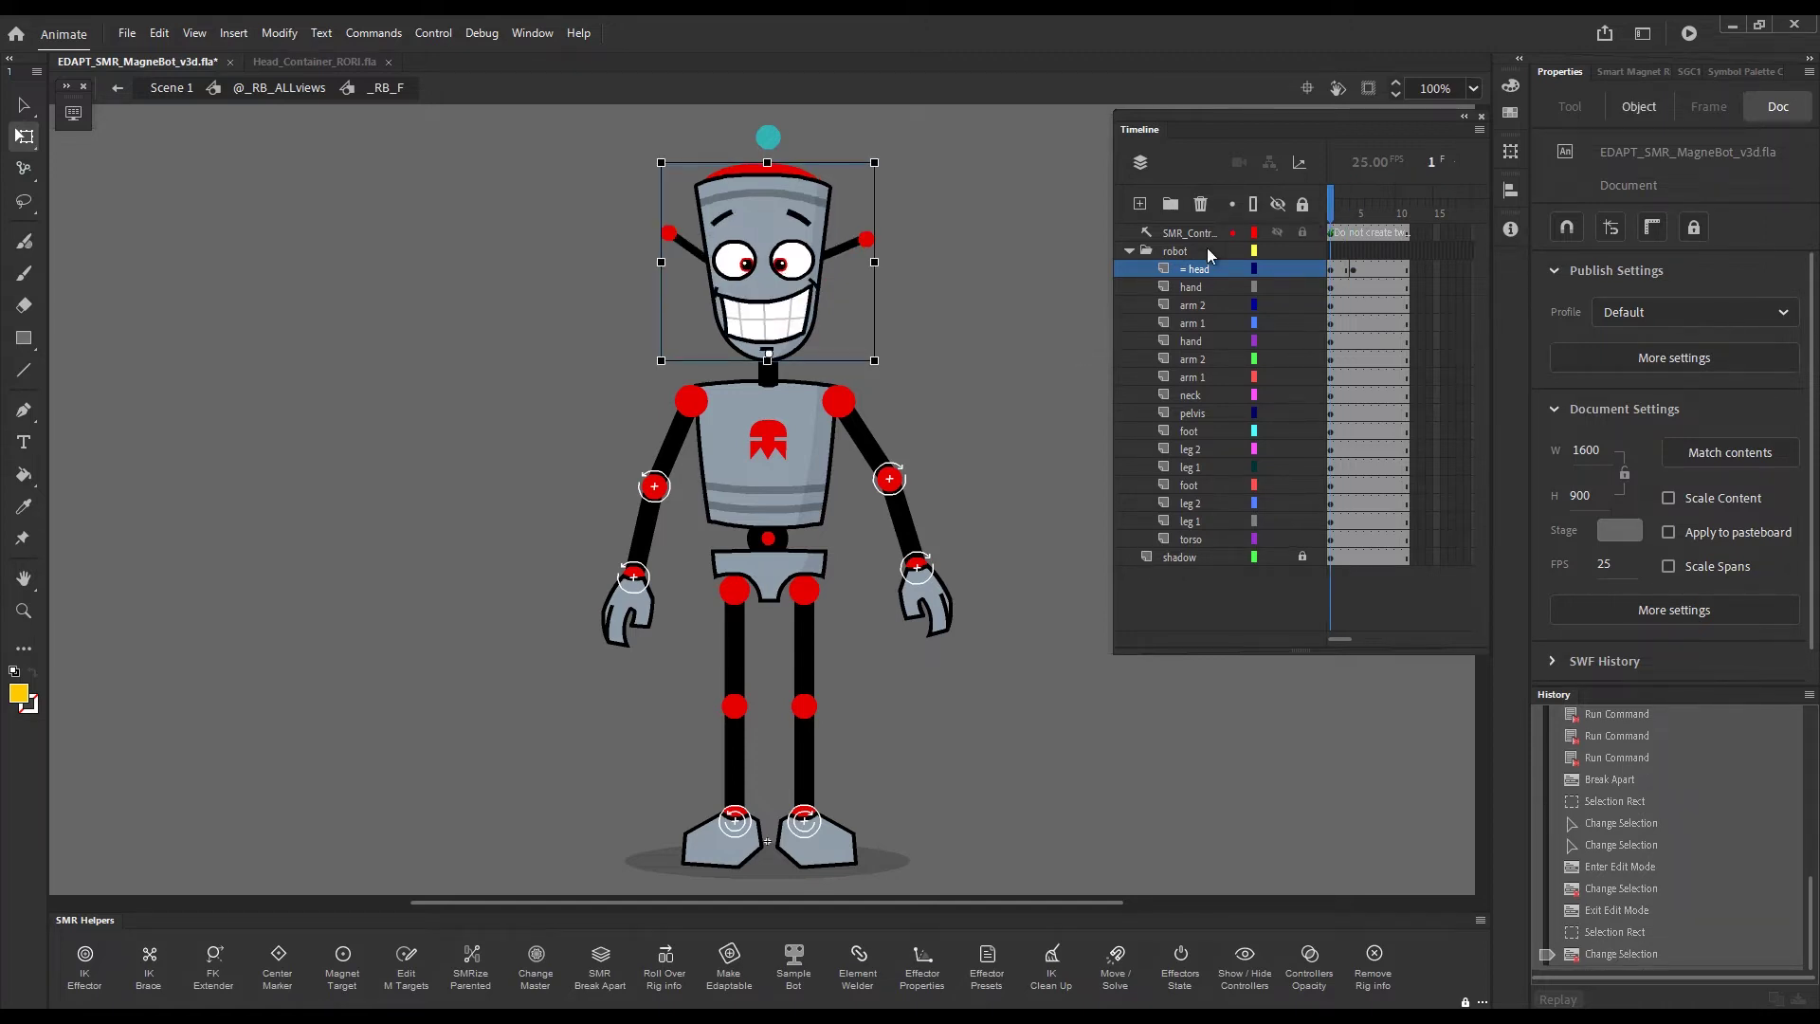
pyautogui.moveTo(798, 294); pyautogui.dragTo(952, 291)
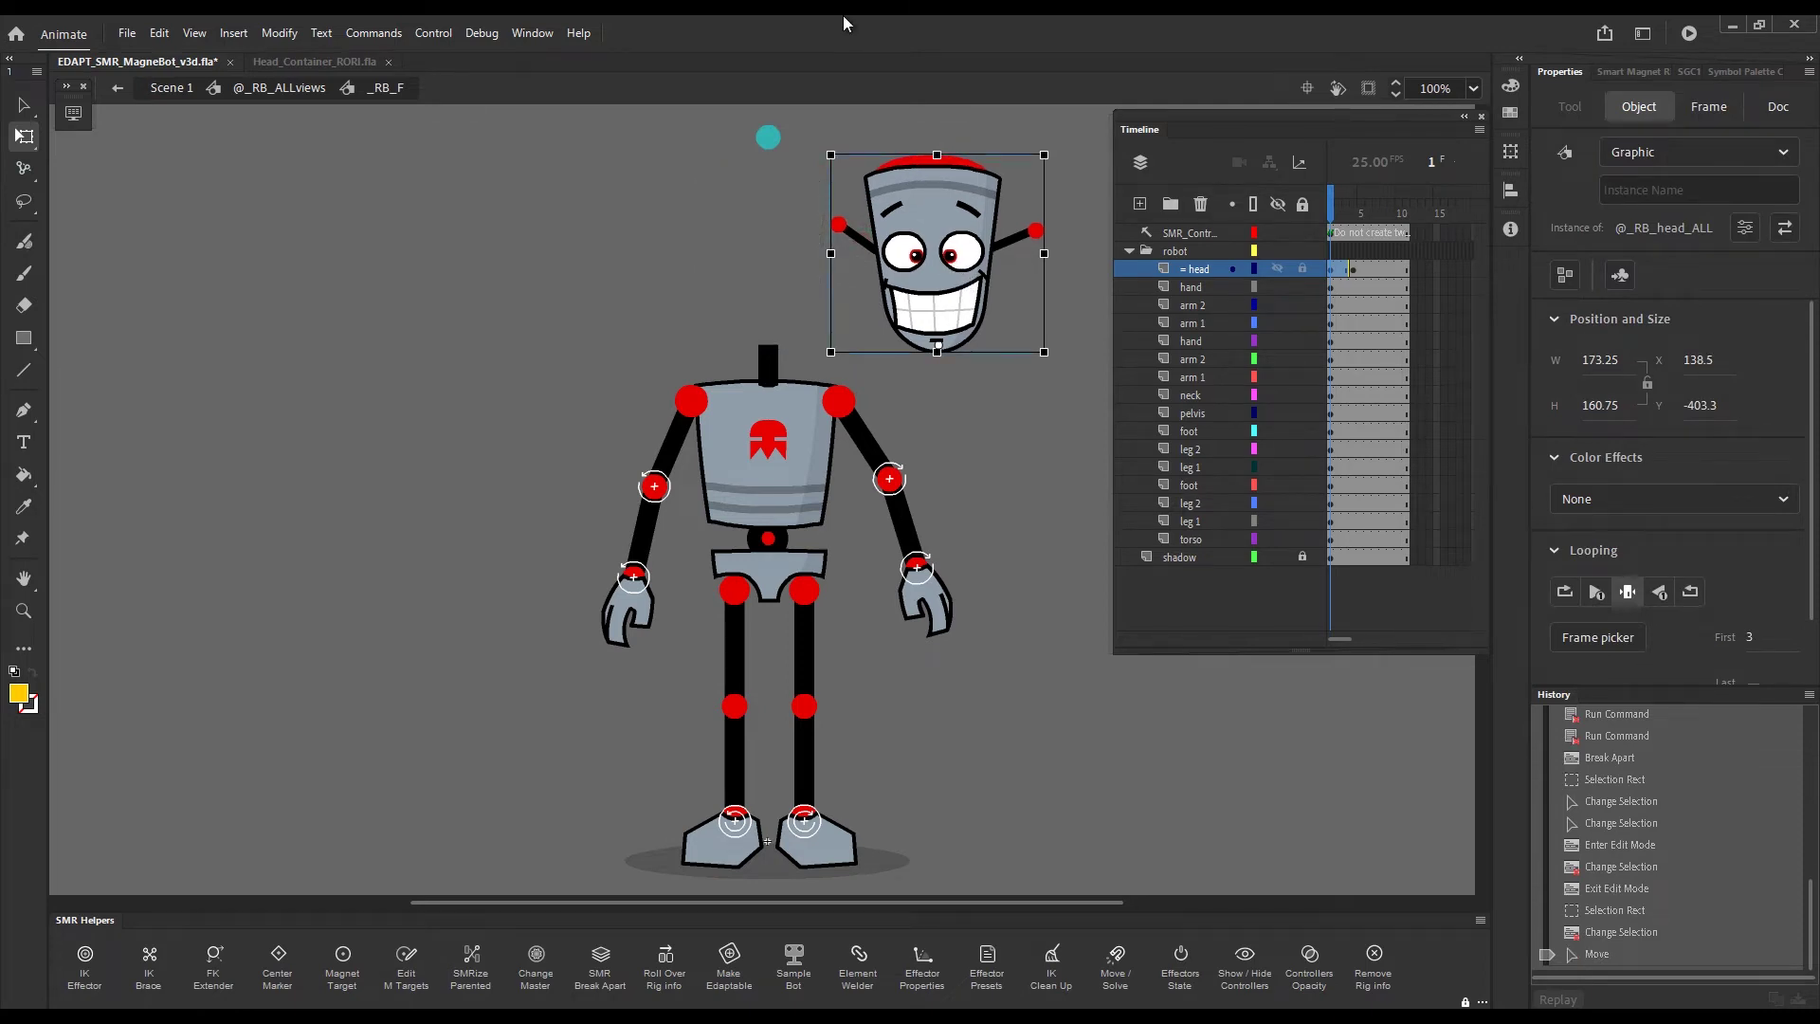
pyautogui.click(977, 943)
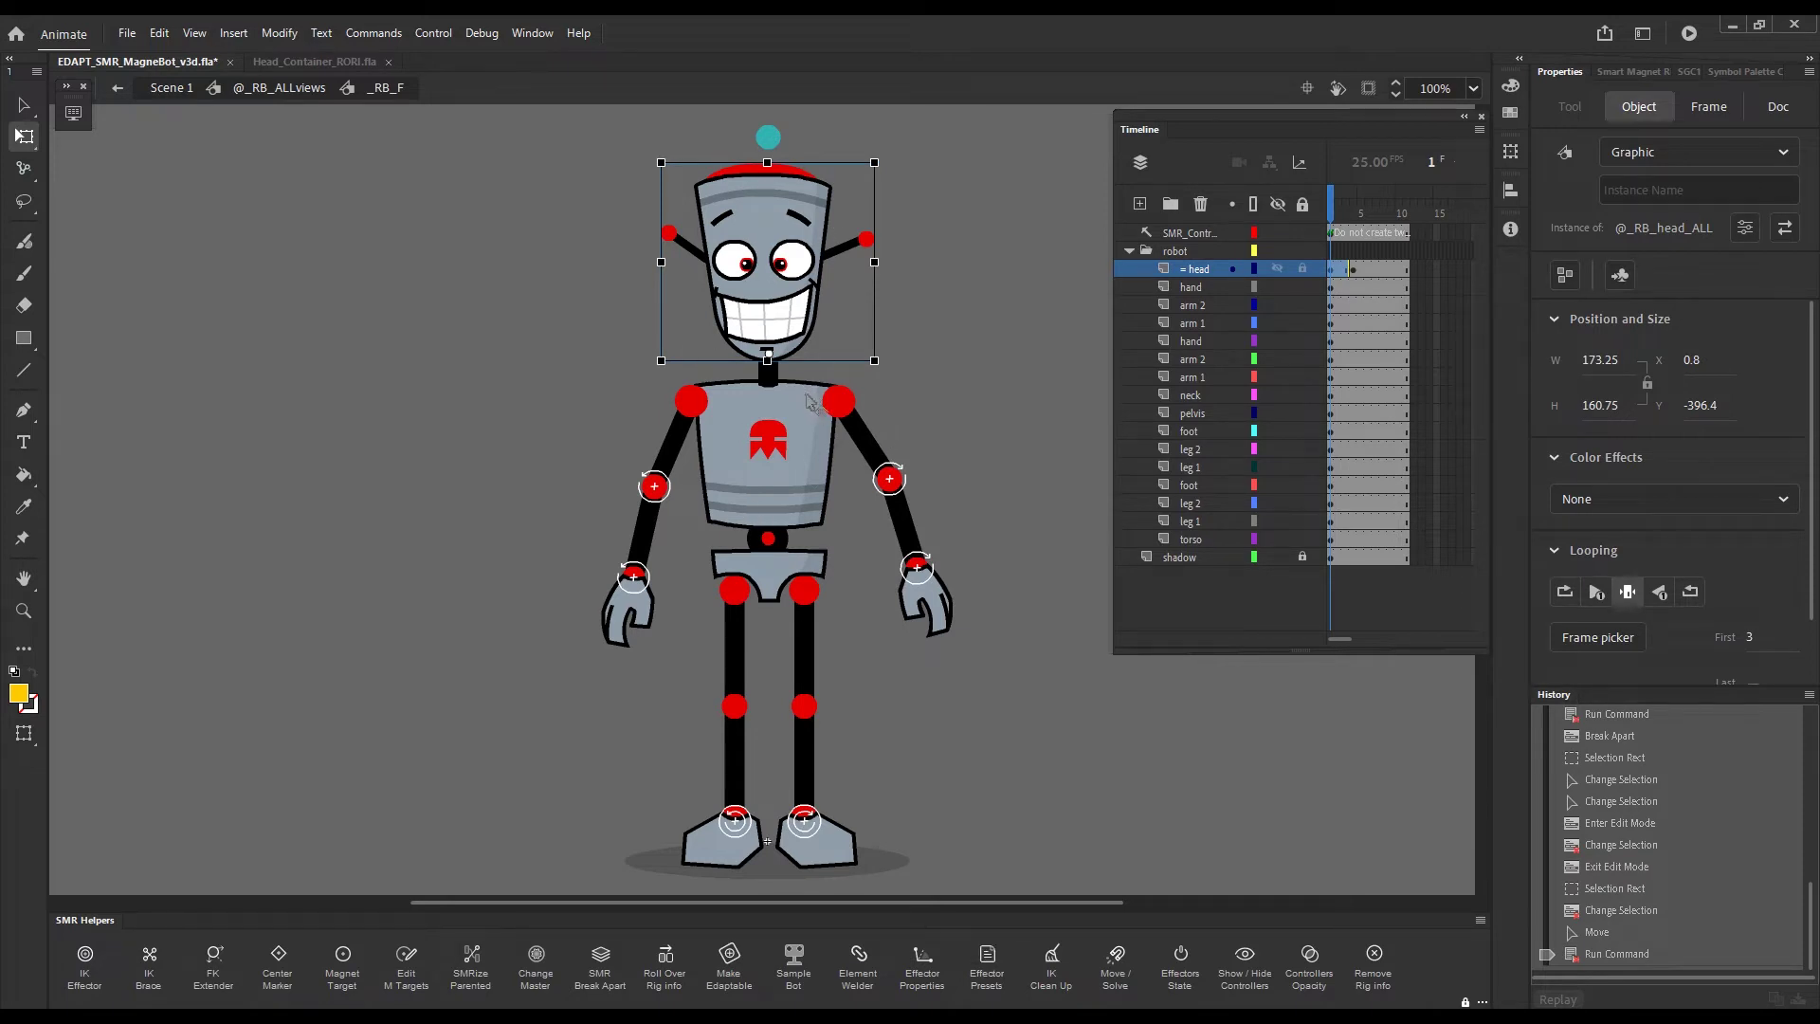
pyautogui.click(1352, 233)
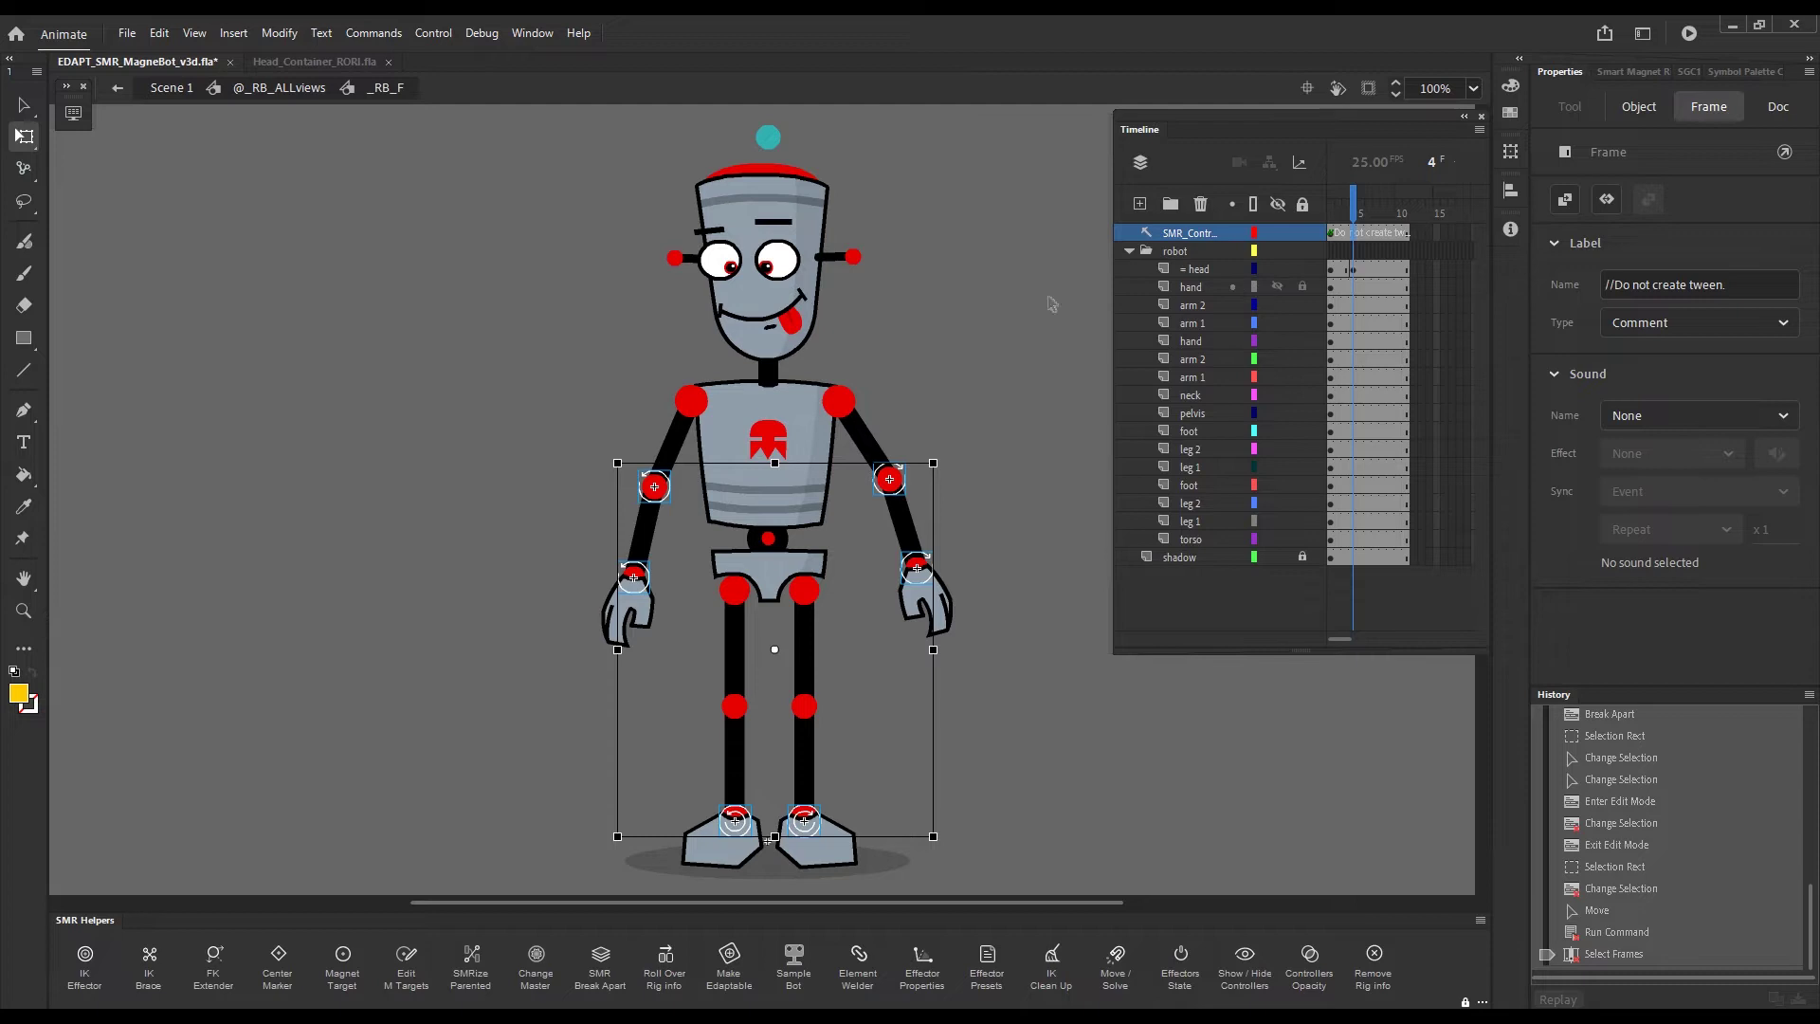
pyautogui.click(891, 319)
pyautogui.moveTo(793, 305); pyautogui.dragTo(958, 271)
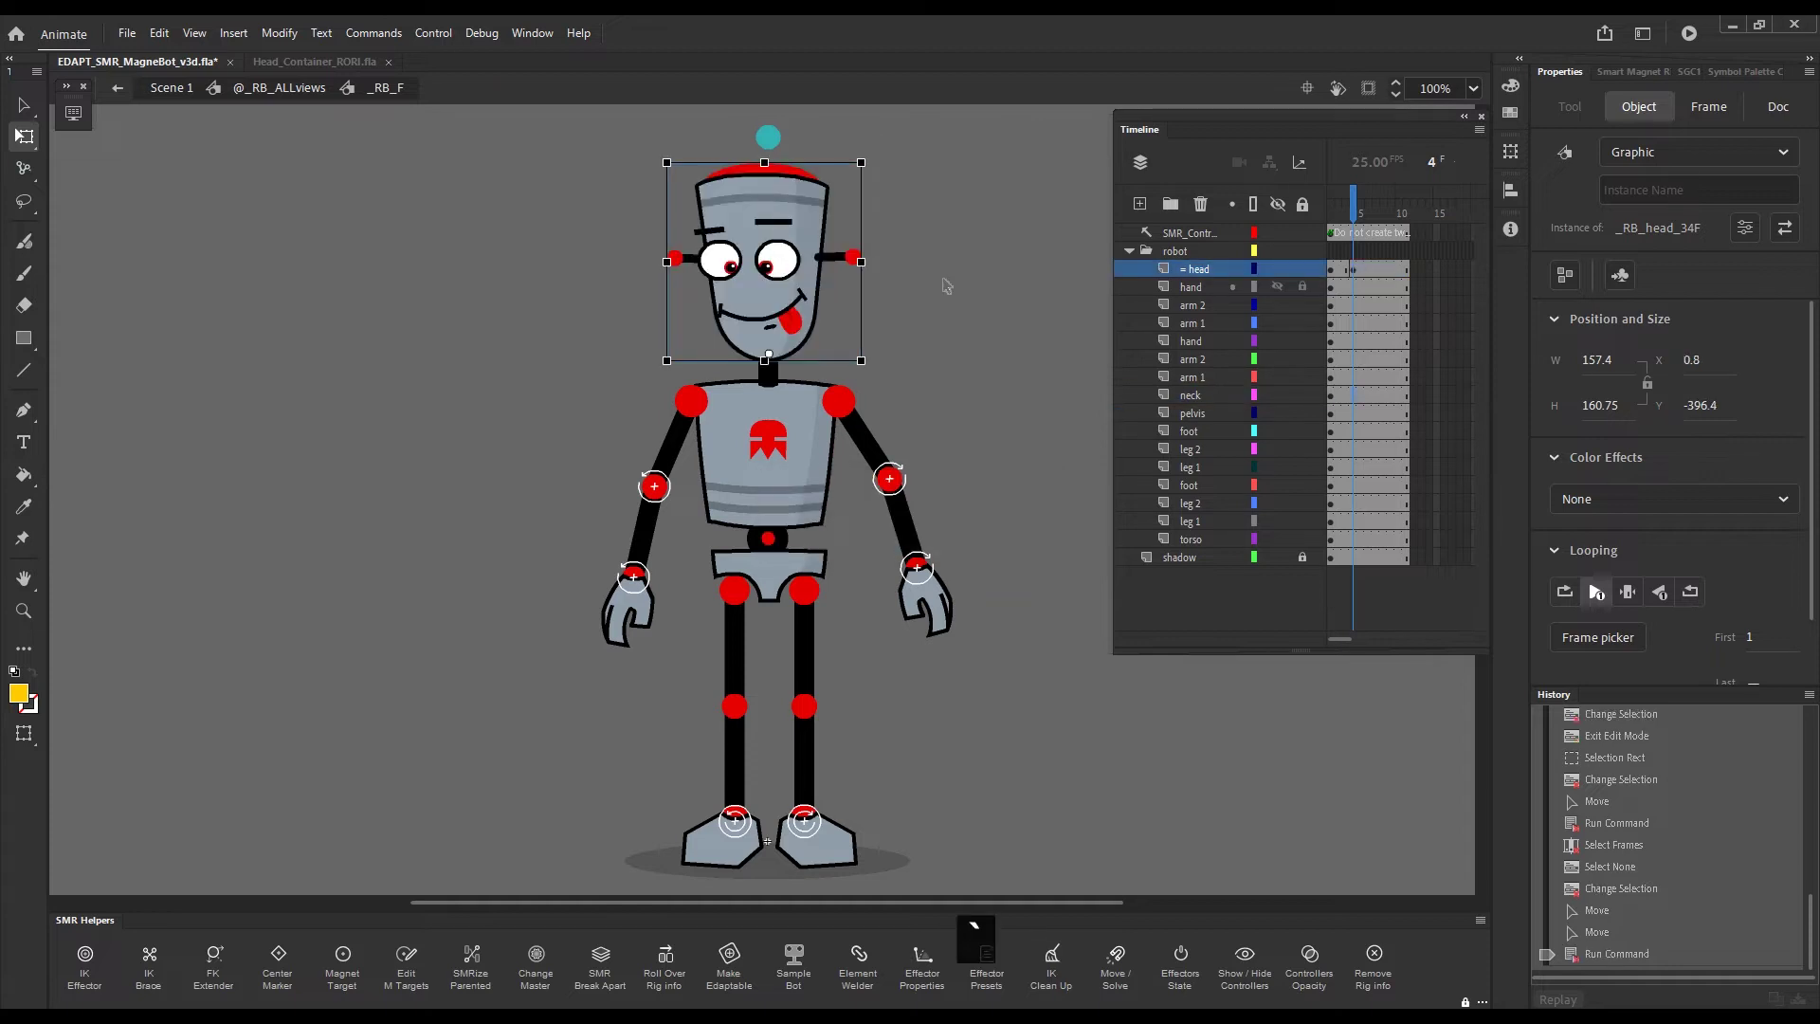
pyautogui.click(1002, 367)
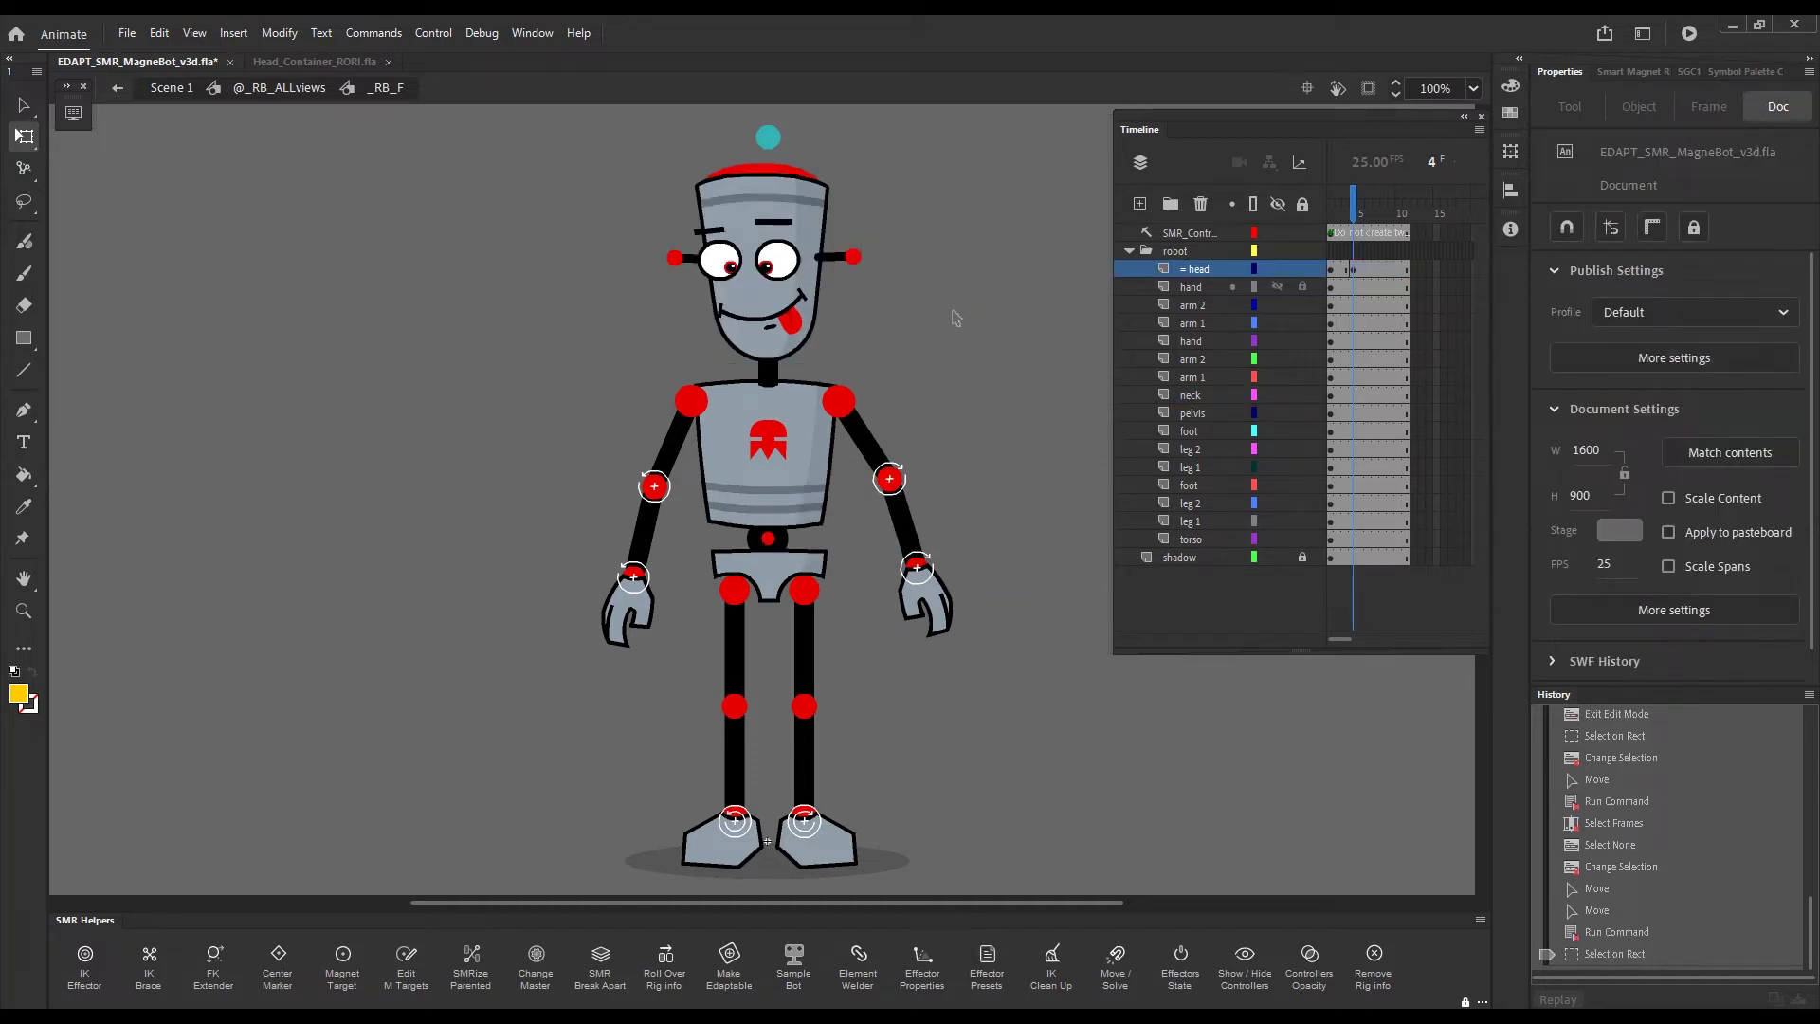
# - Open the Smart Magnet Rig panel and load the RBT2 rig skeleton into it
pyautogui.click(1330, 212)
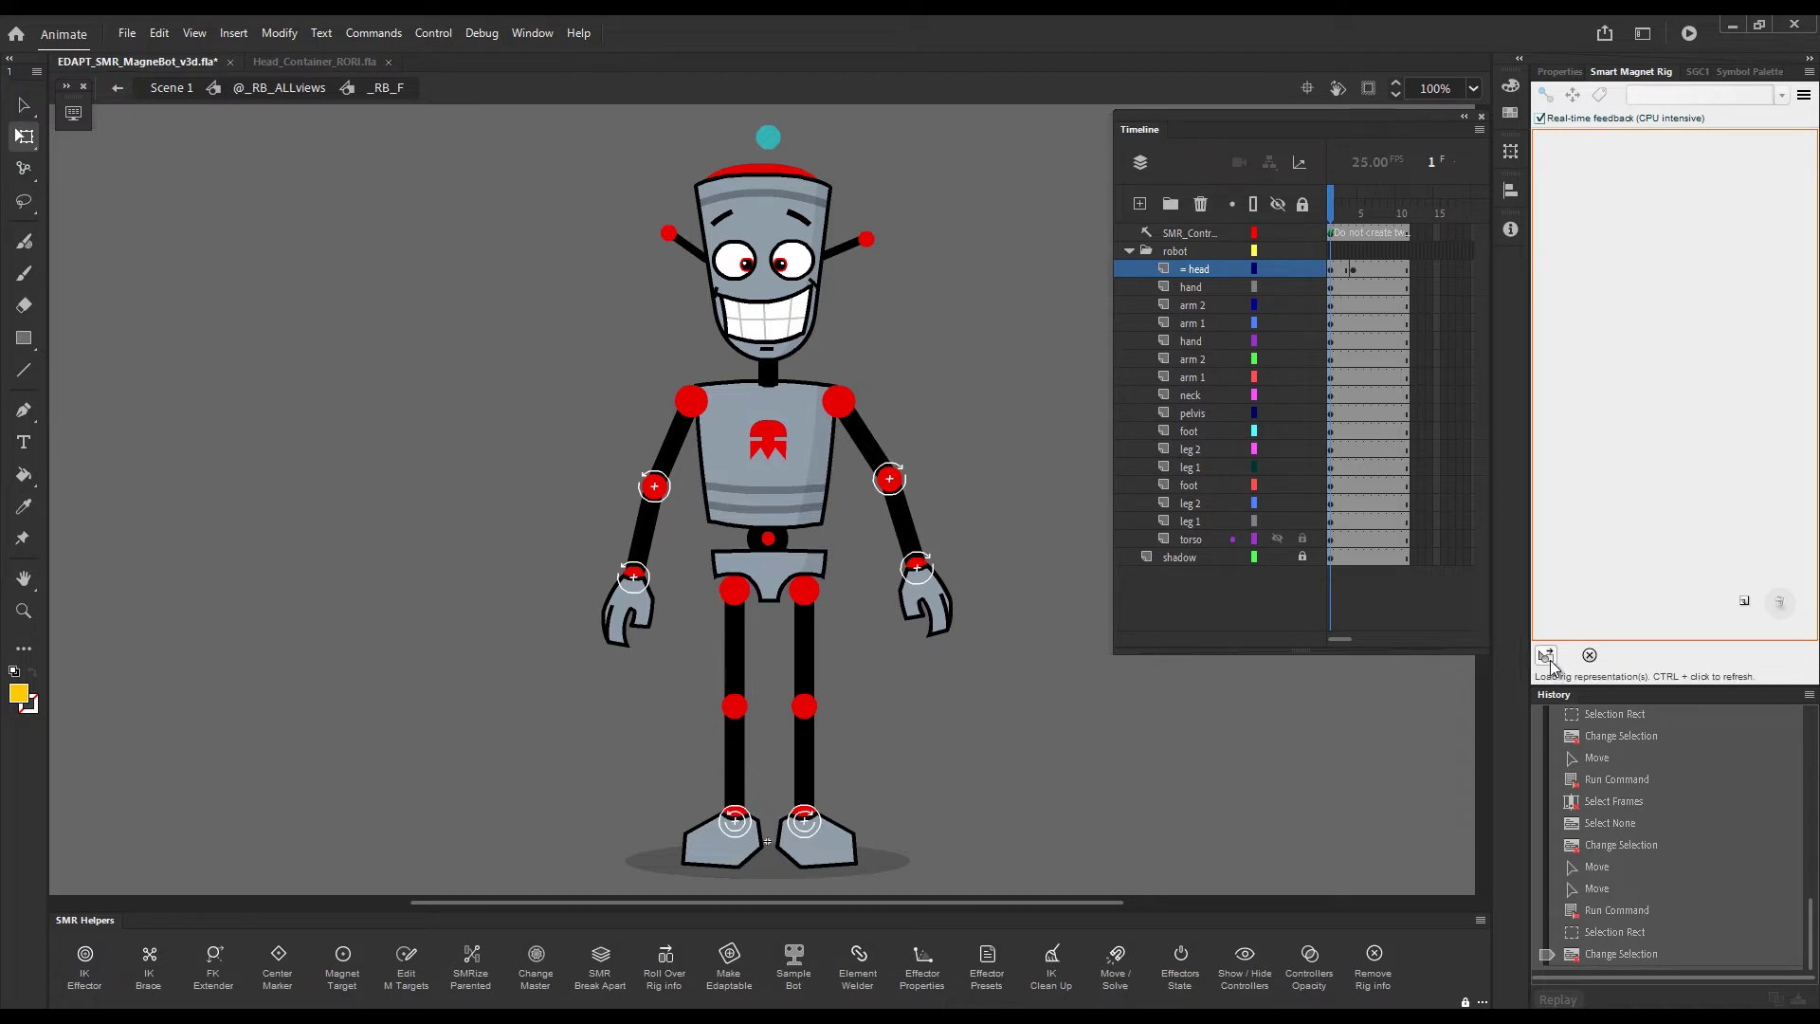
pyautogui.click(1546, 655)
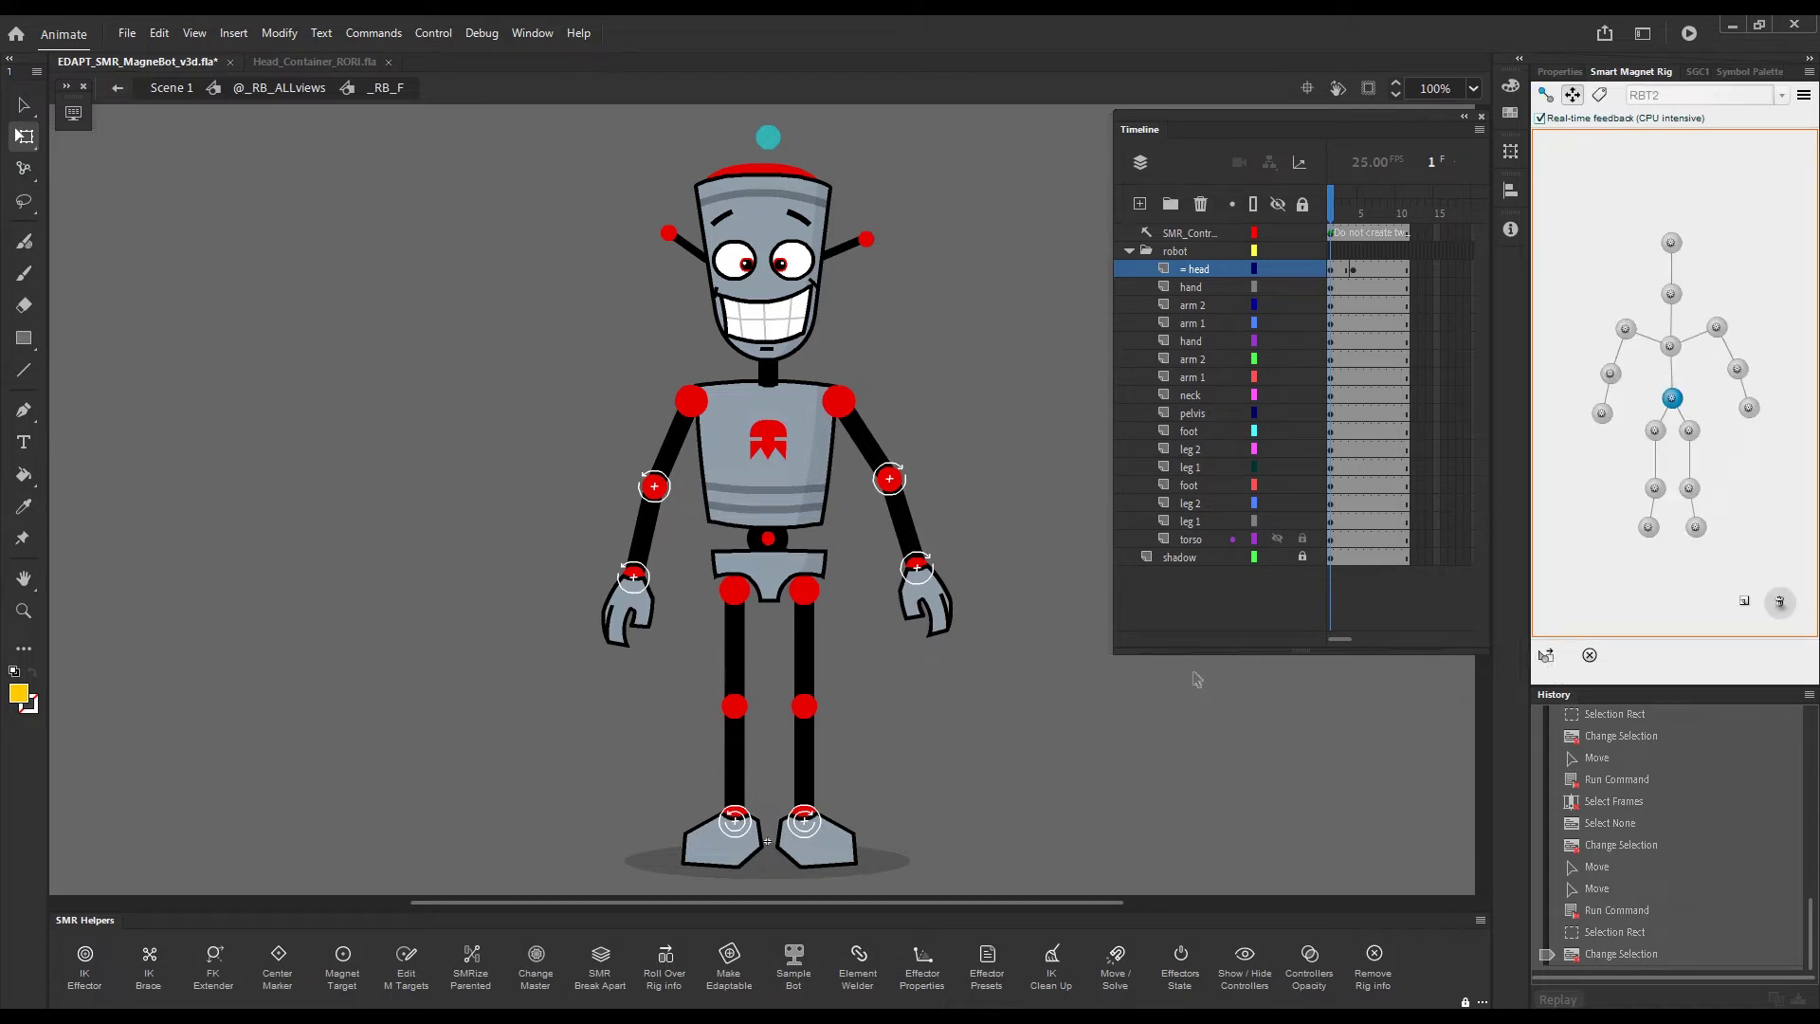
pyautogui.moveTo(1672, 248)
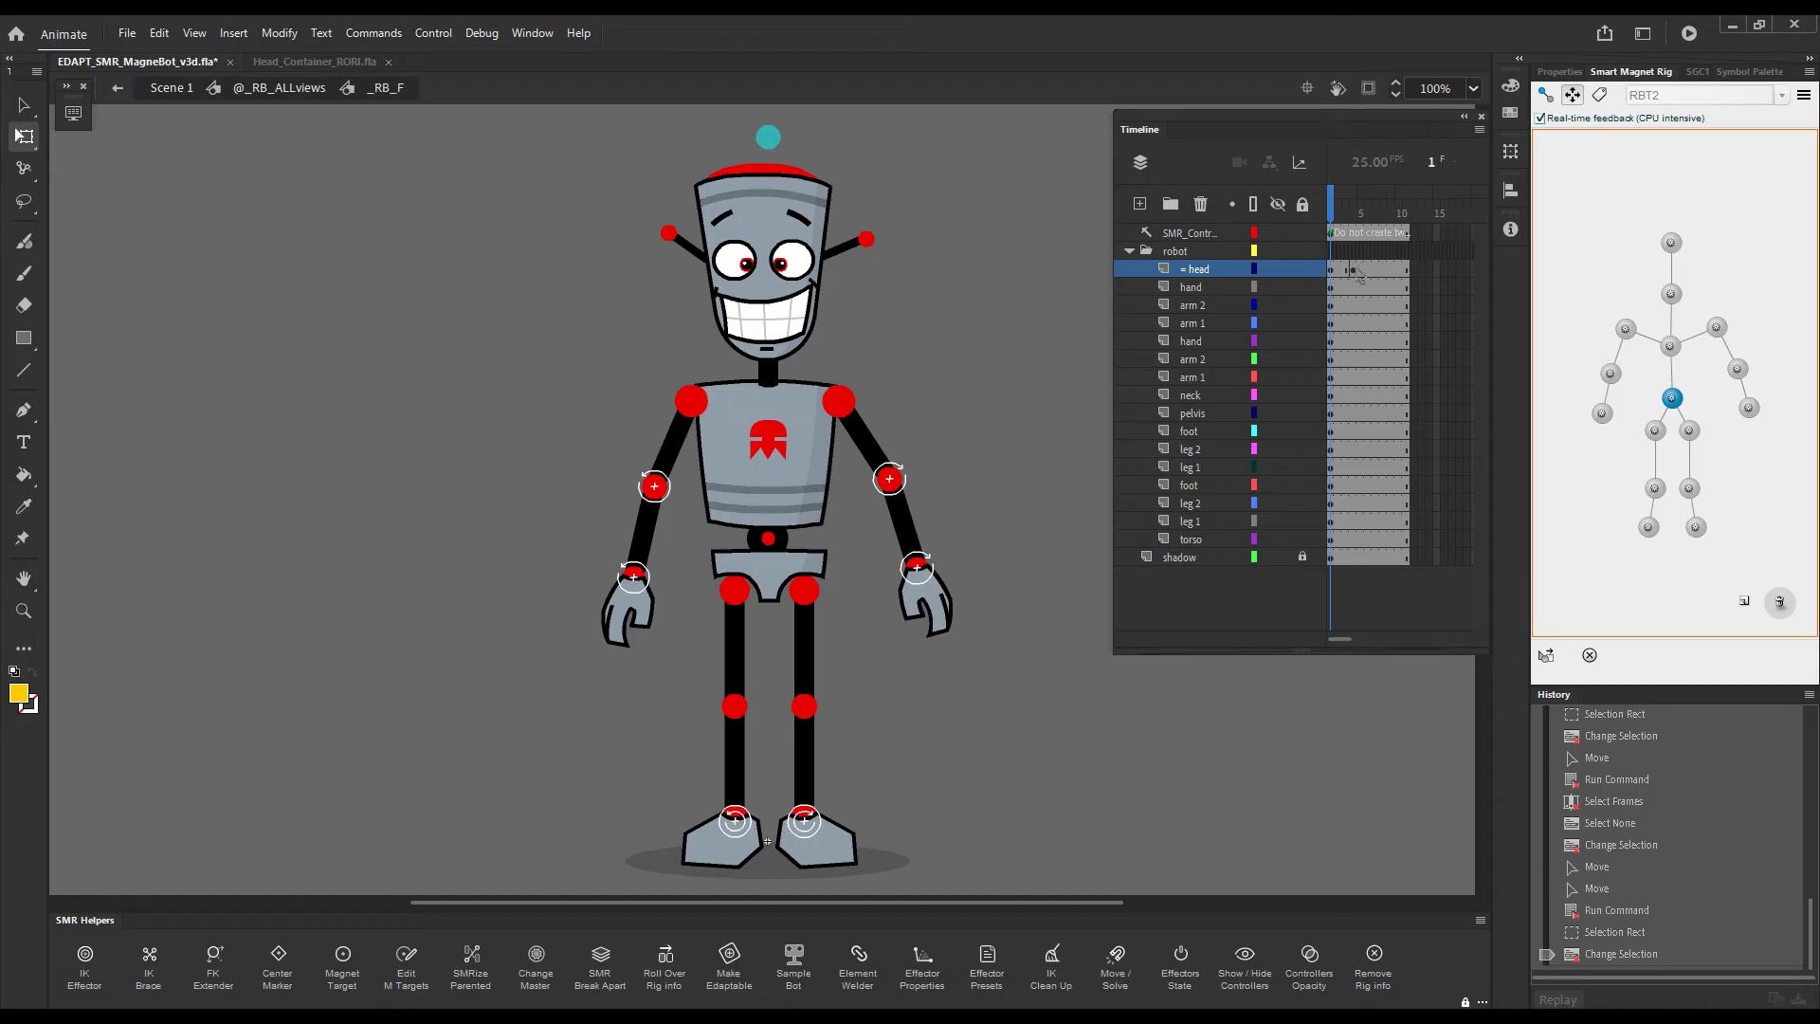
pyautogui.click(1352, 272)
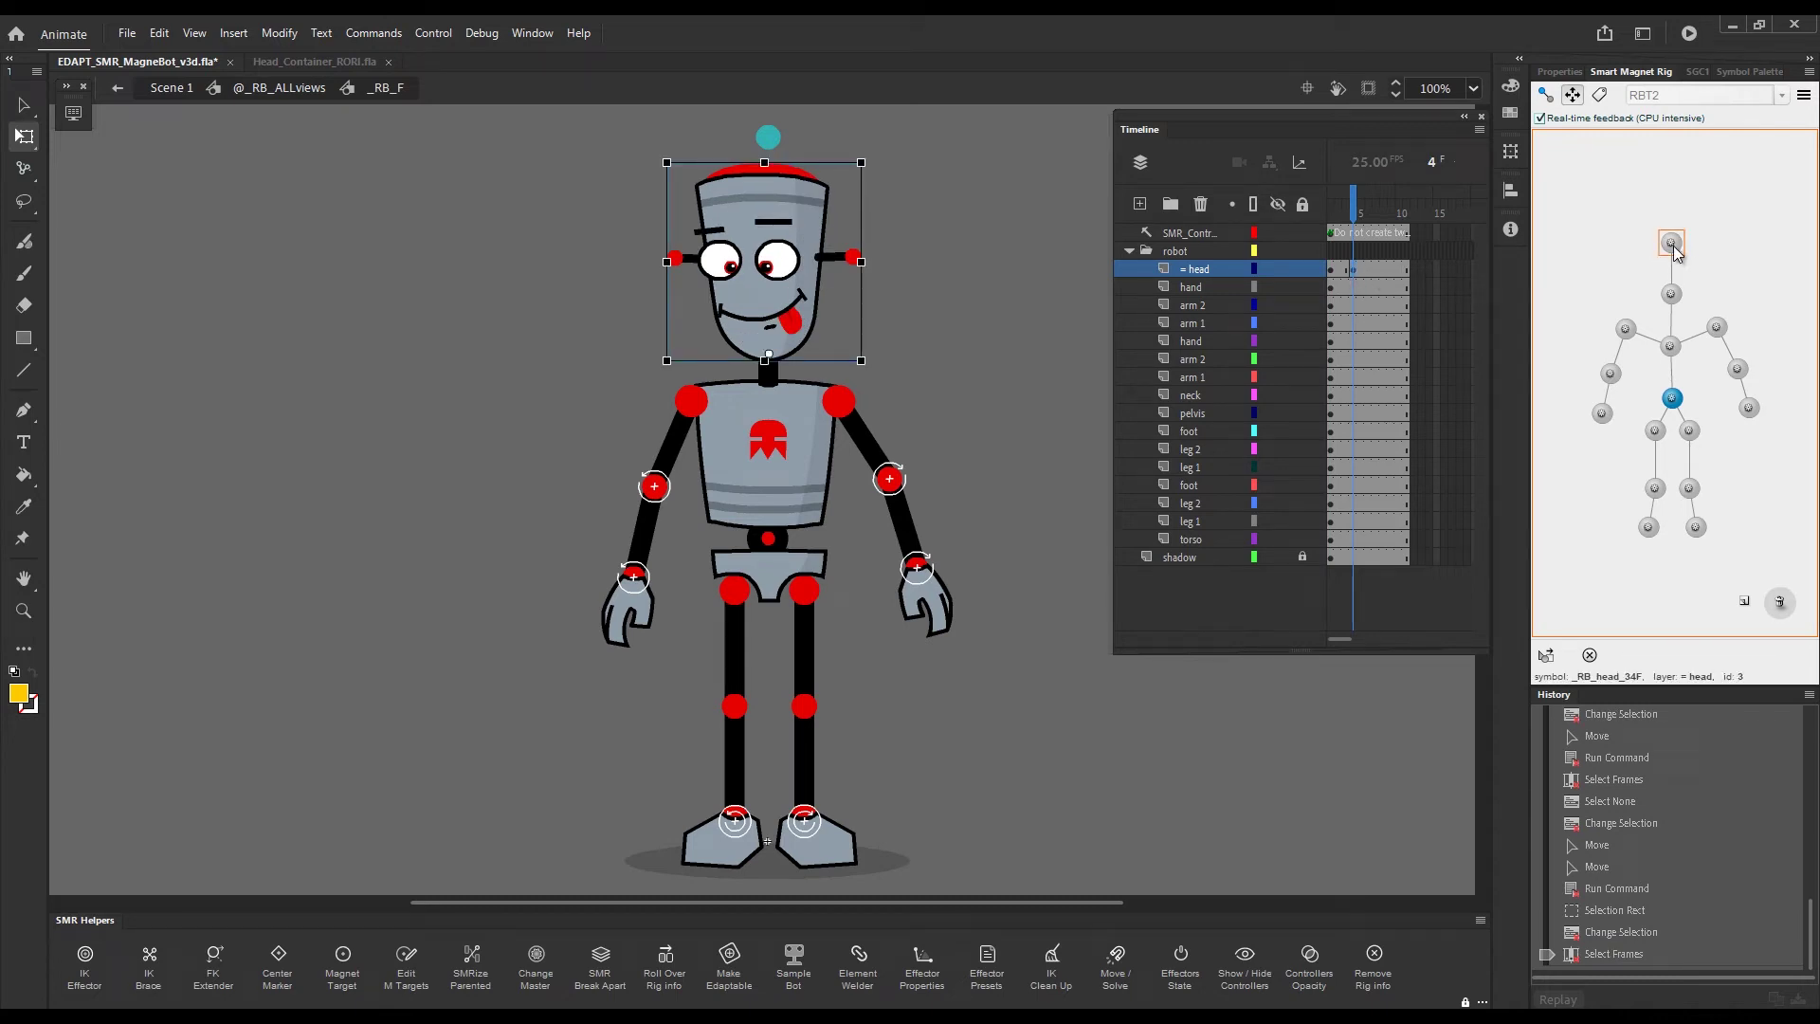
pyautogui.hotkey('shift', ',')
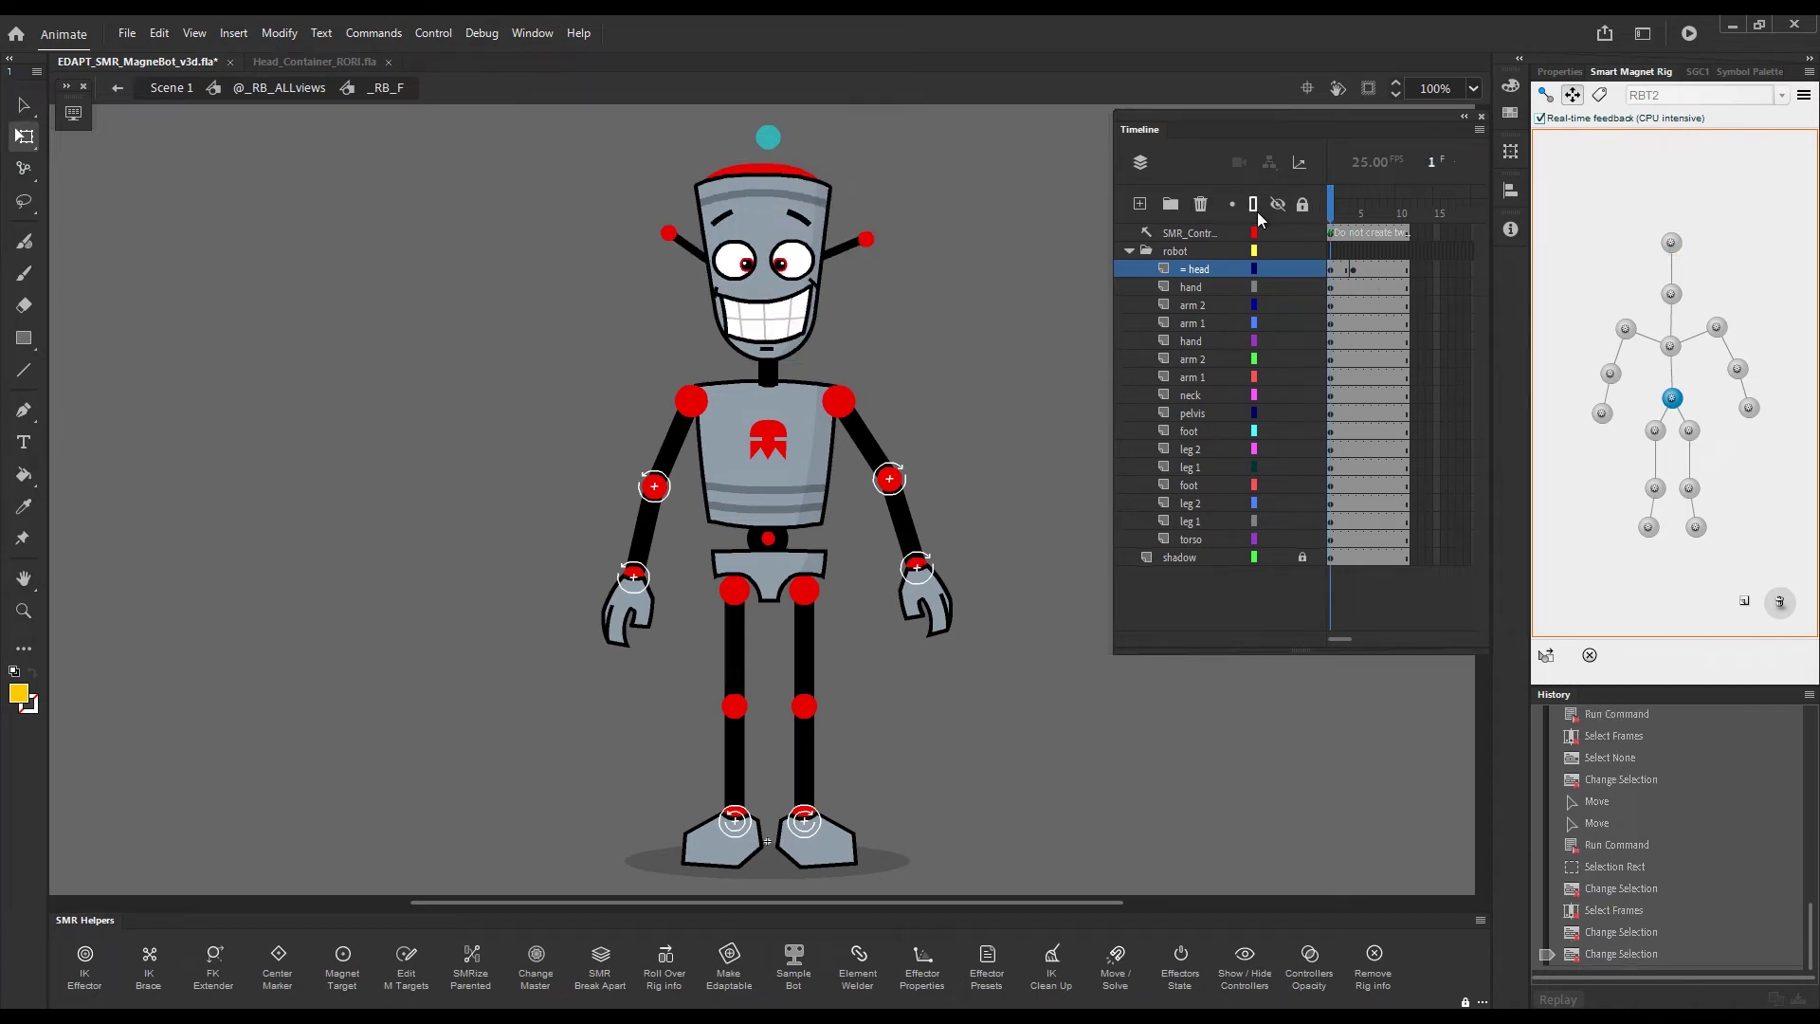
pyautogui.doubleClick(808, 306)
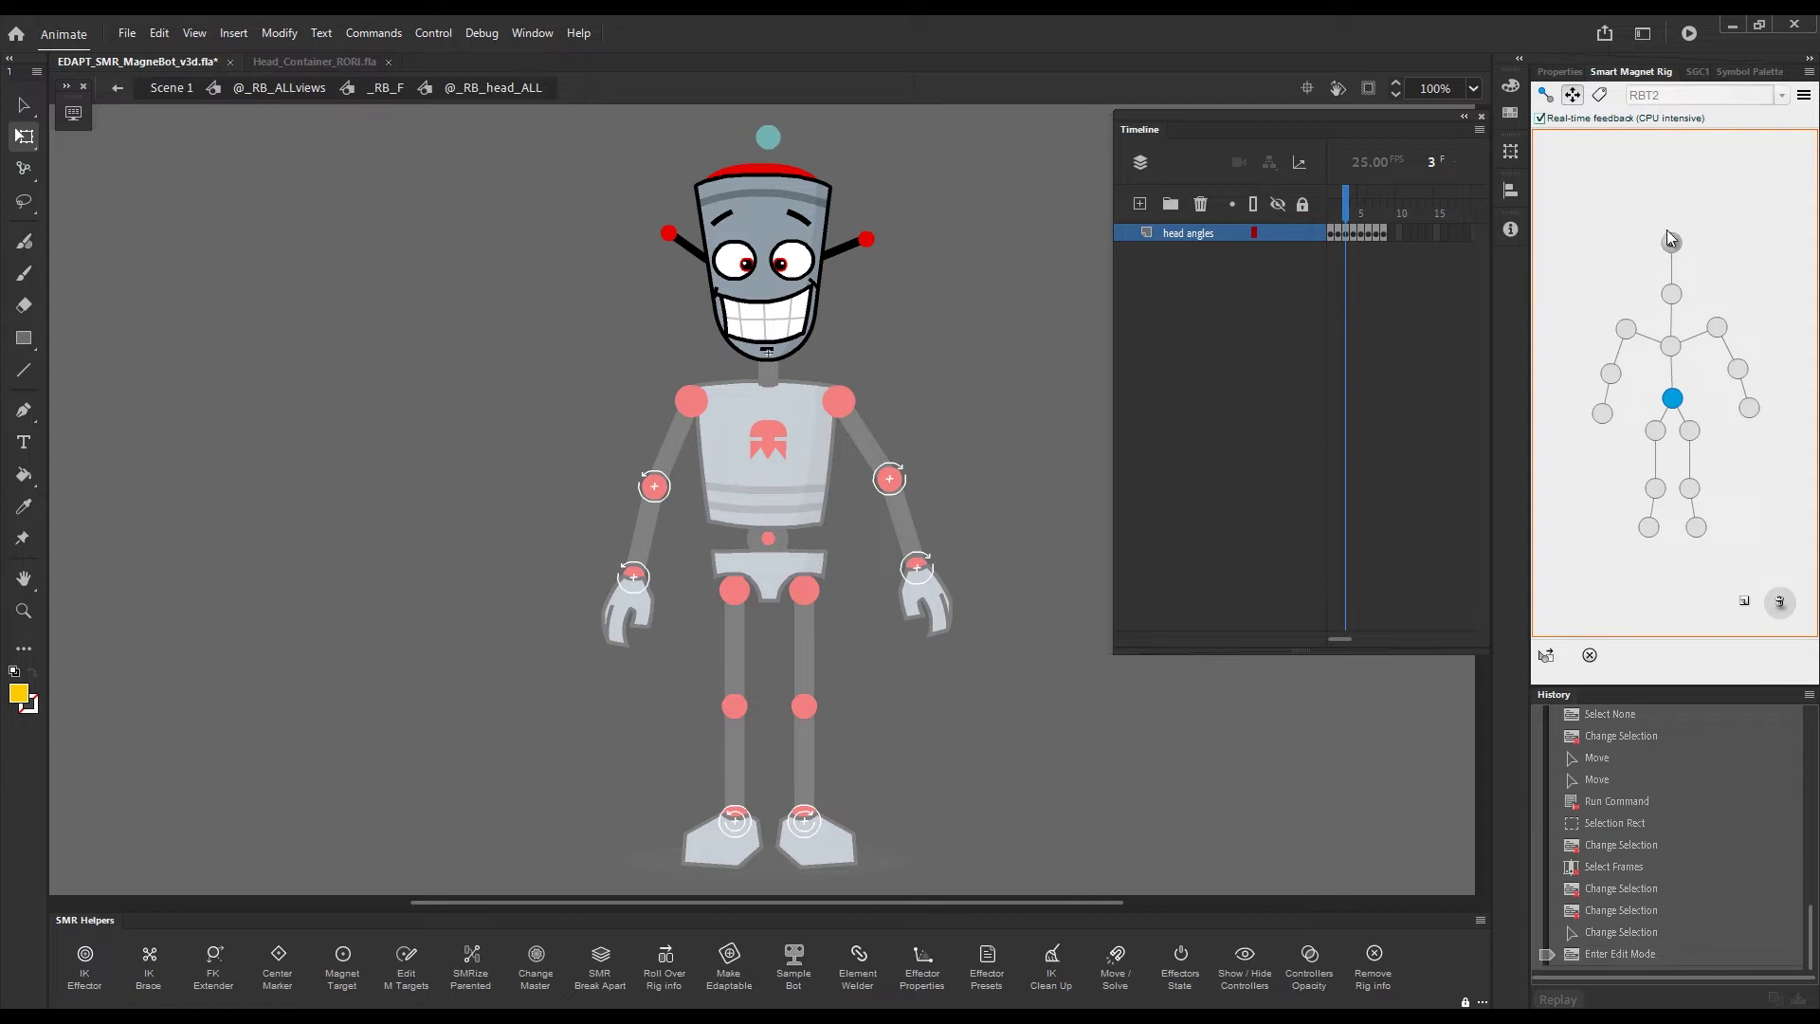
pyautogui.click(1340, 203)
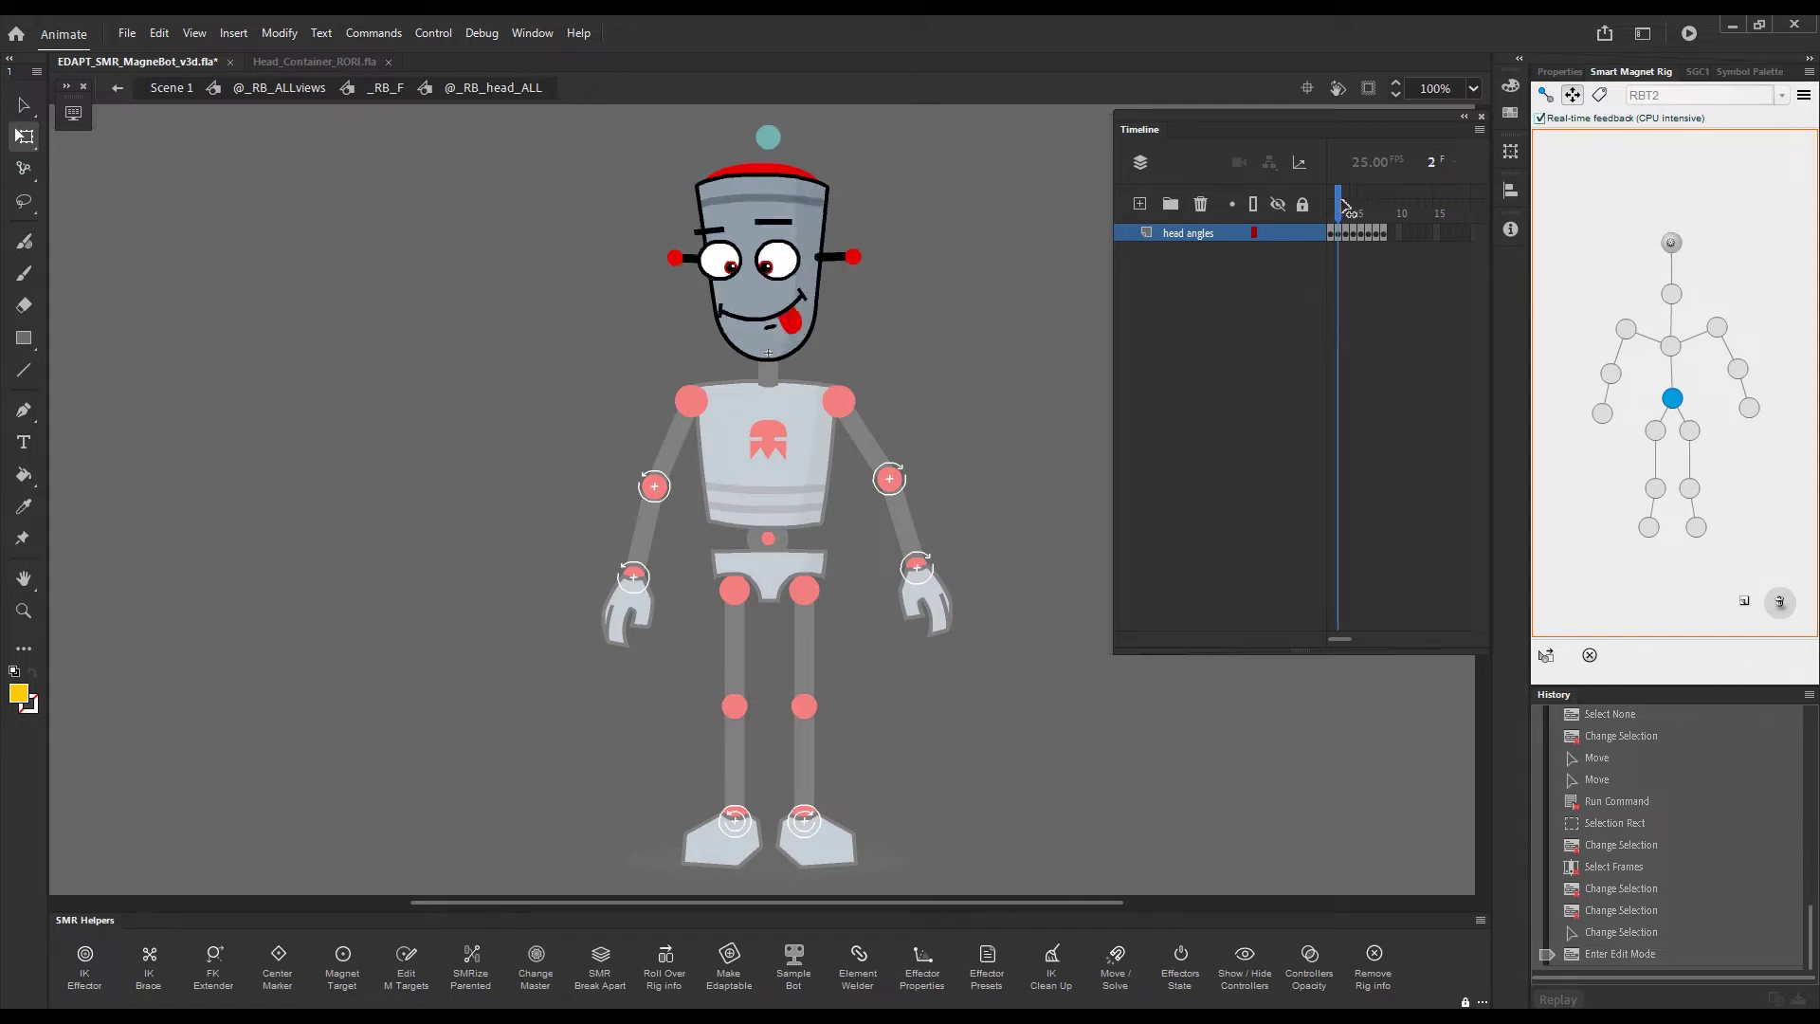
pyautogui.moveTo(1340, 203)
pyautogui.mouseDown()
pyautogui.moveTo(1374, 210)
pyautogui.moveTo(1327, 216)
pyautogui.mouseUp()
pyautogui.click(1337, 205)
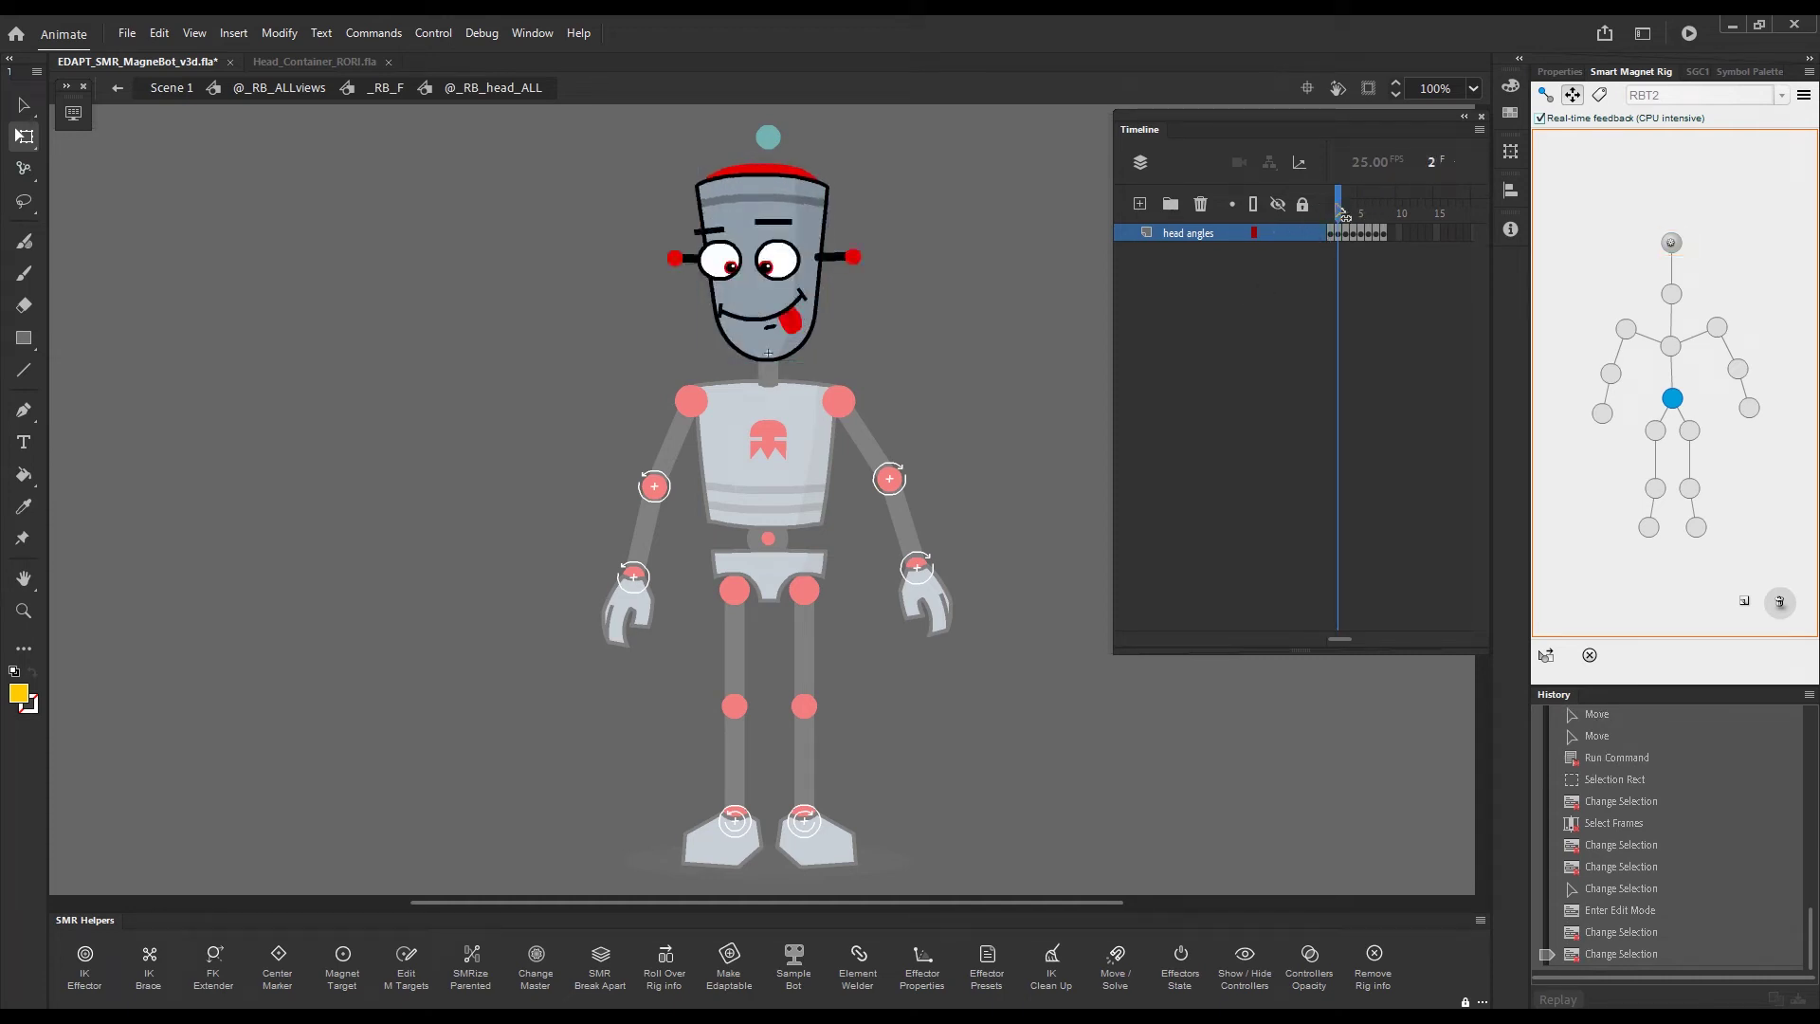
pyautogui.doubleClick(1033, 347)
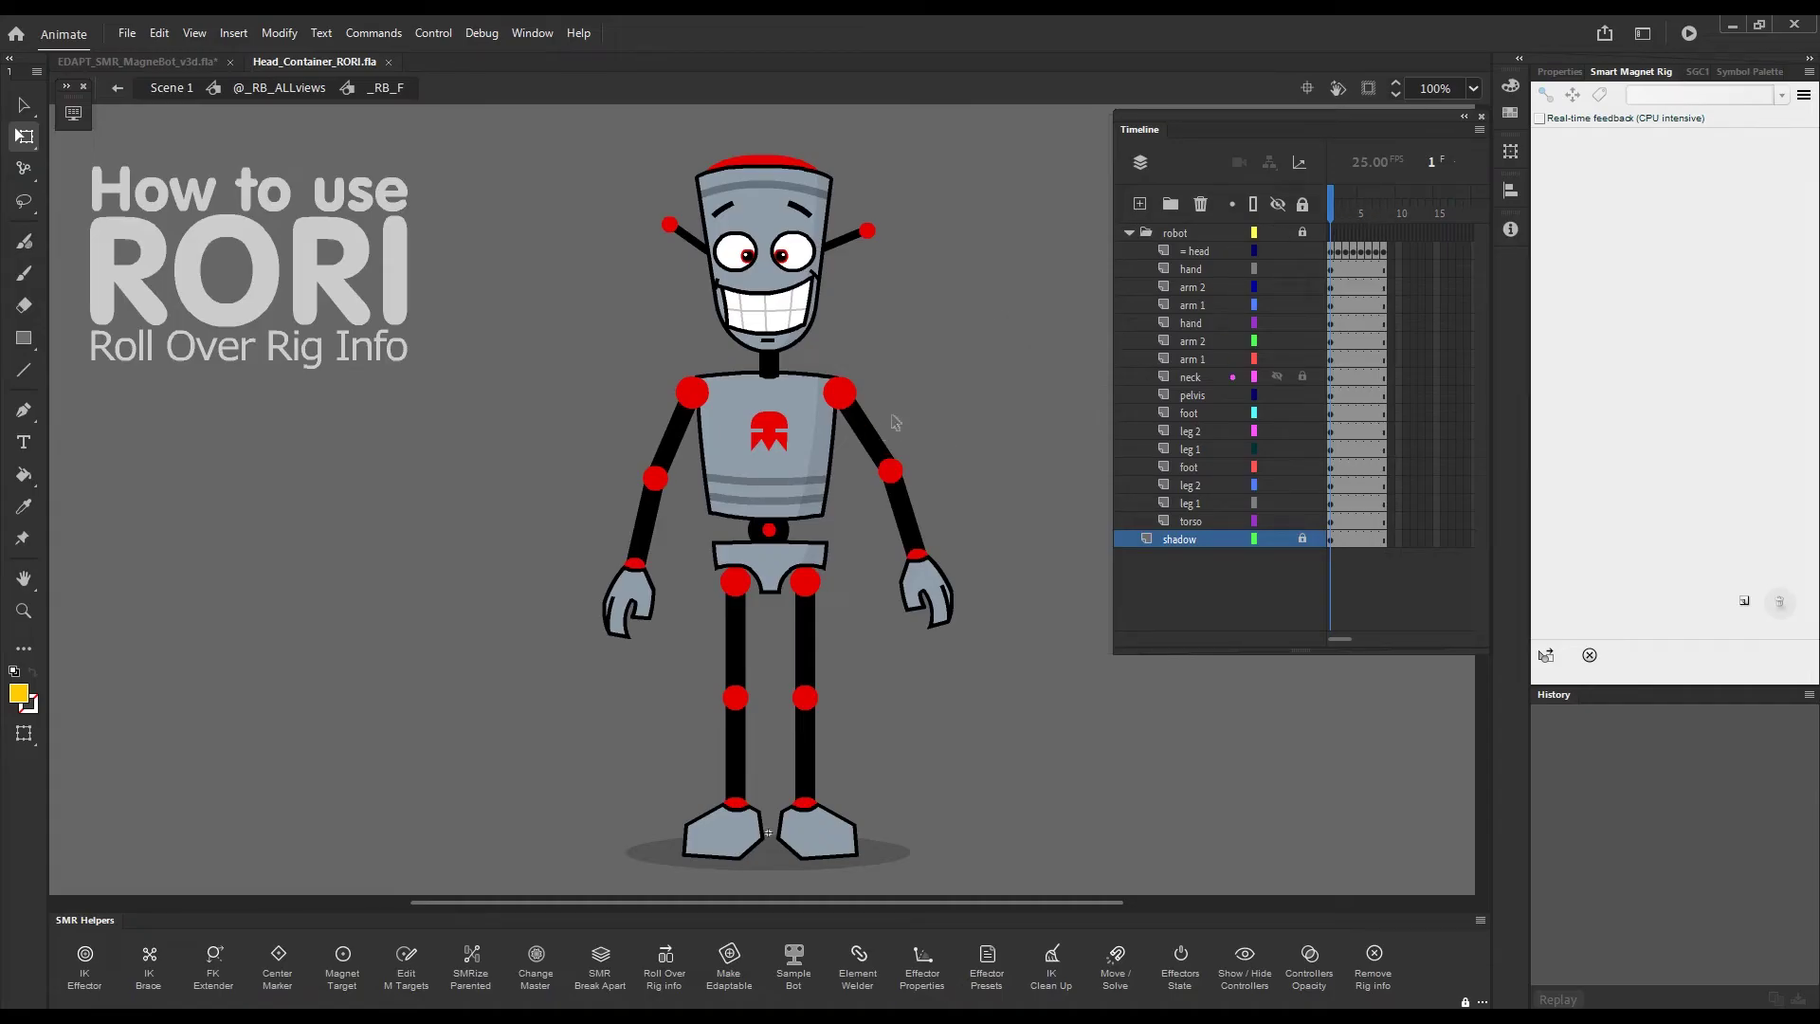
pyautogui.press('ctrl')
pyautogui.hotkey('ctrl', 'l')
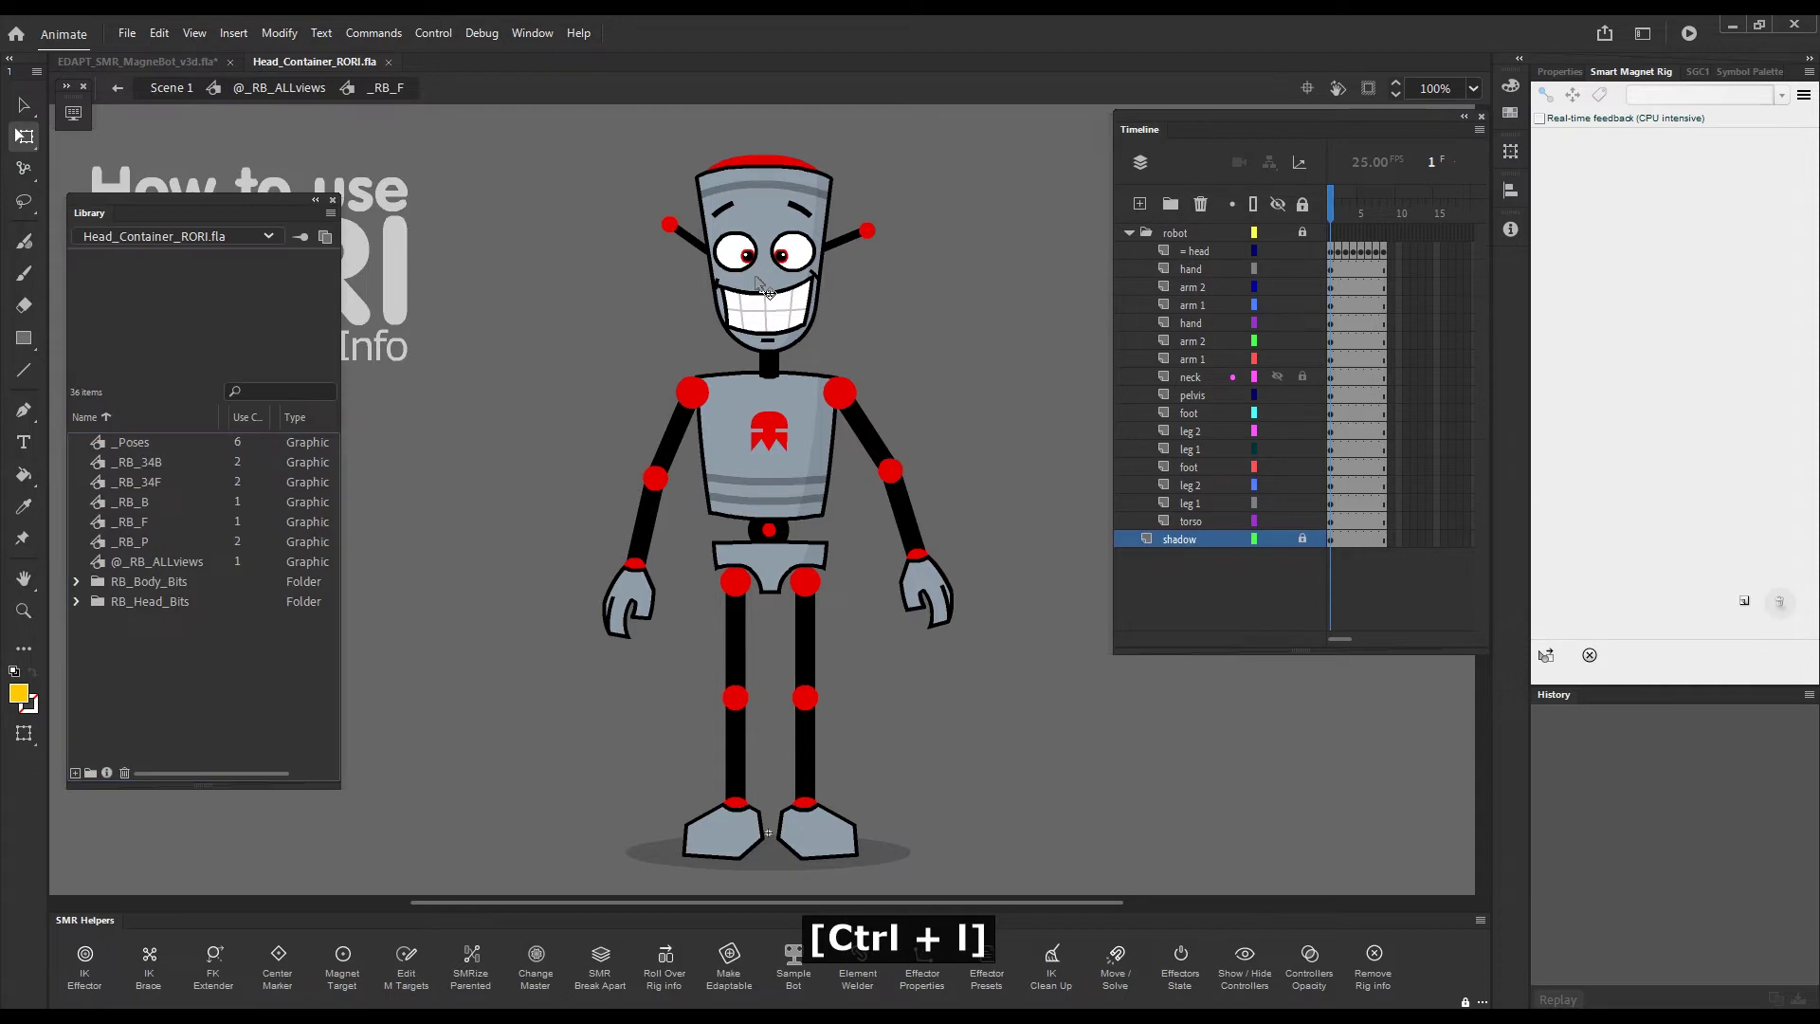
pyautogui.click(333, 200)
pyautogui.doubleClick(806, 451)
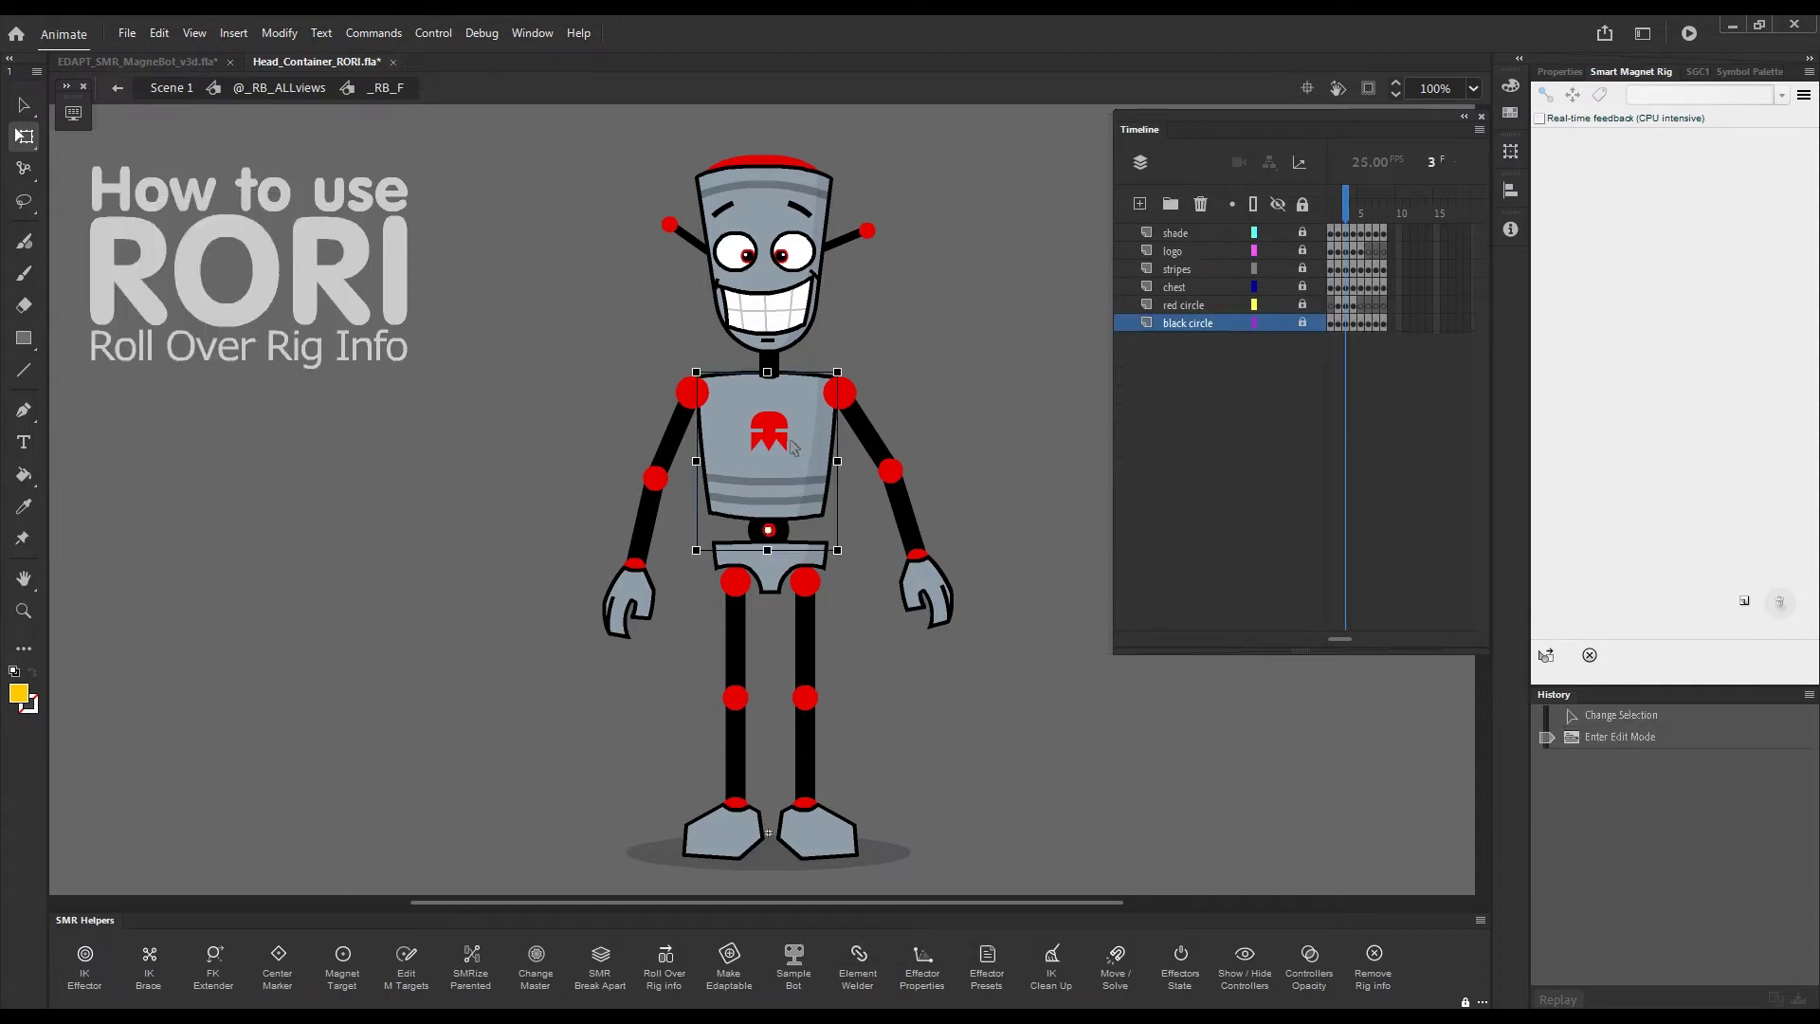
pyautogui.doubleClick(964, 384)
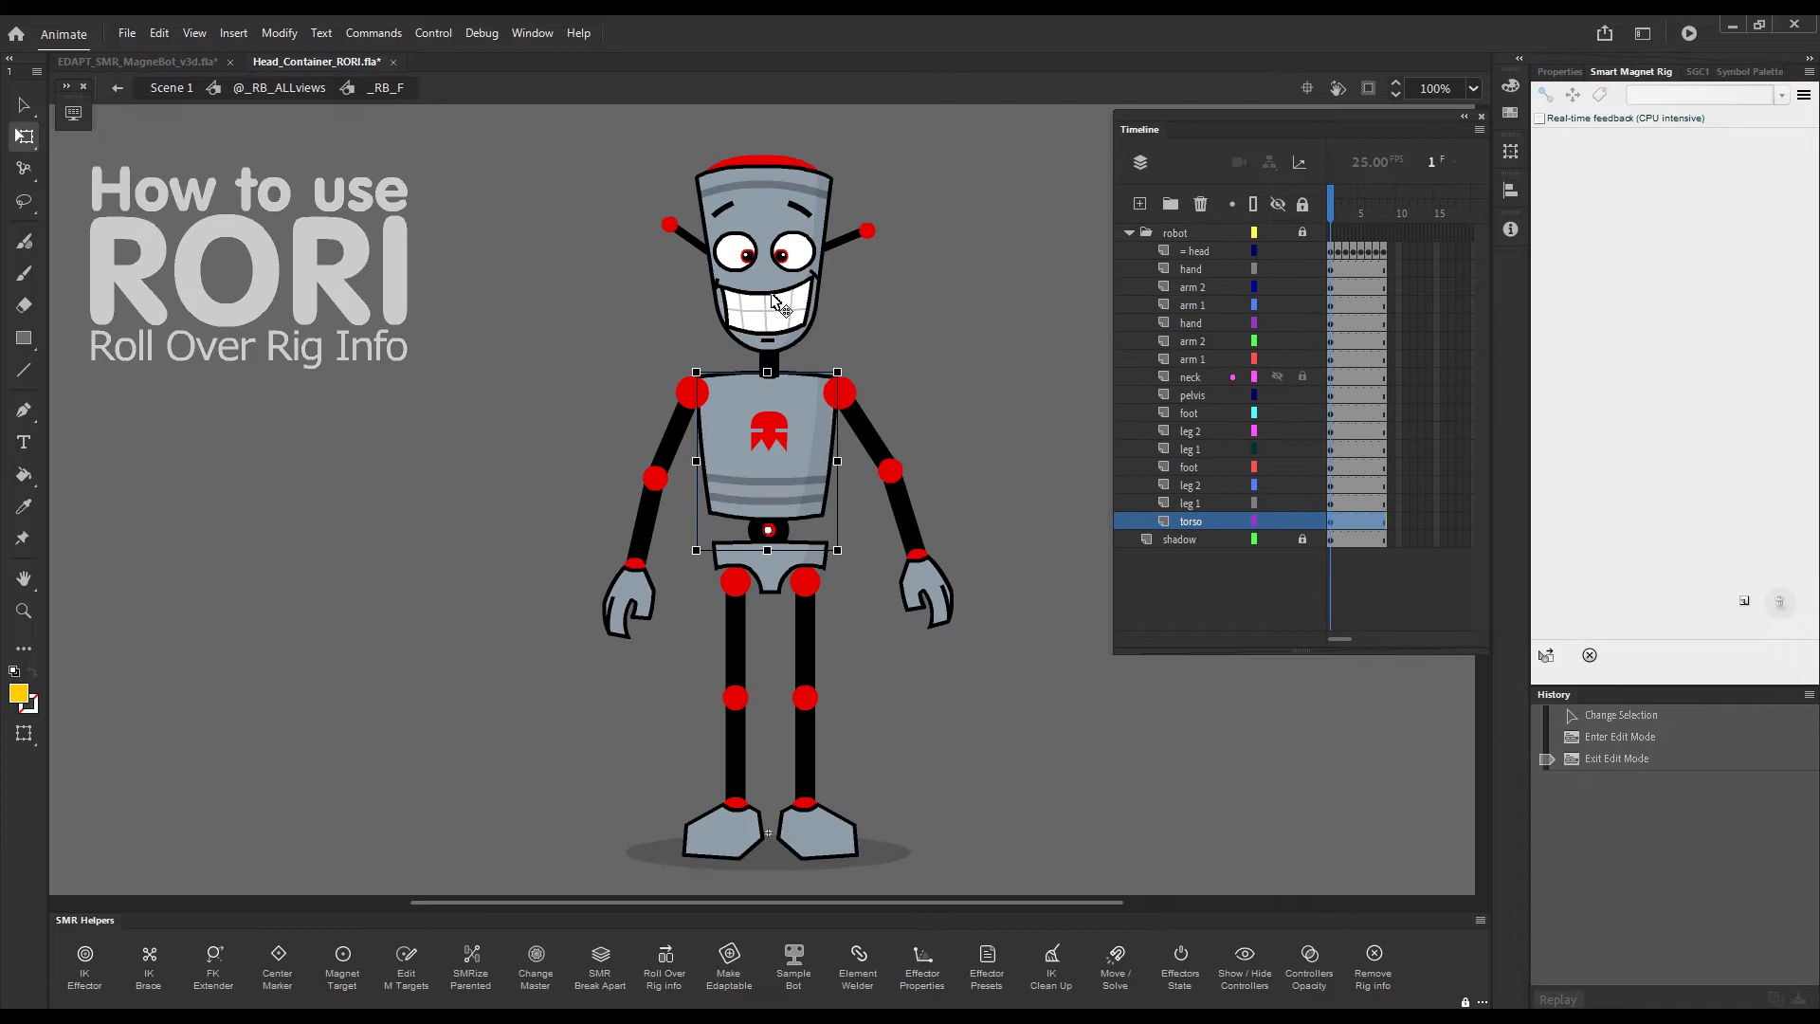
pyautogui.moveTo(1337, 215)
pyautogui.mouseDown()
pyautogui.moveTo(1379, 220)
pyautogui.moveTo(1315, 233)
pyautogui.mouseUp()
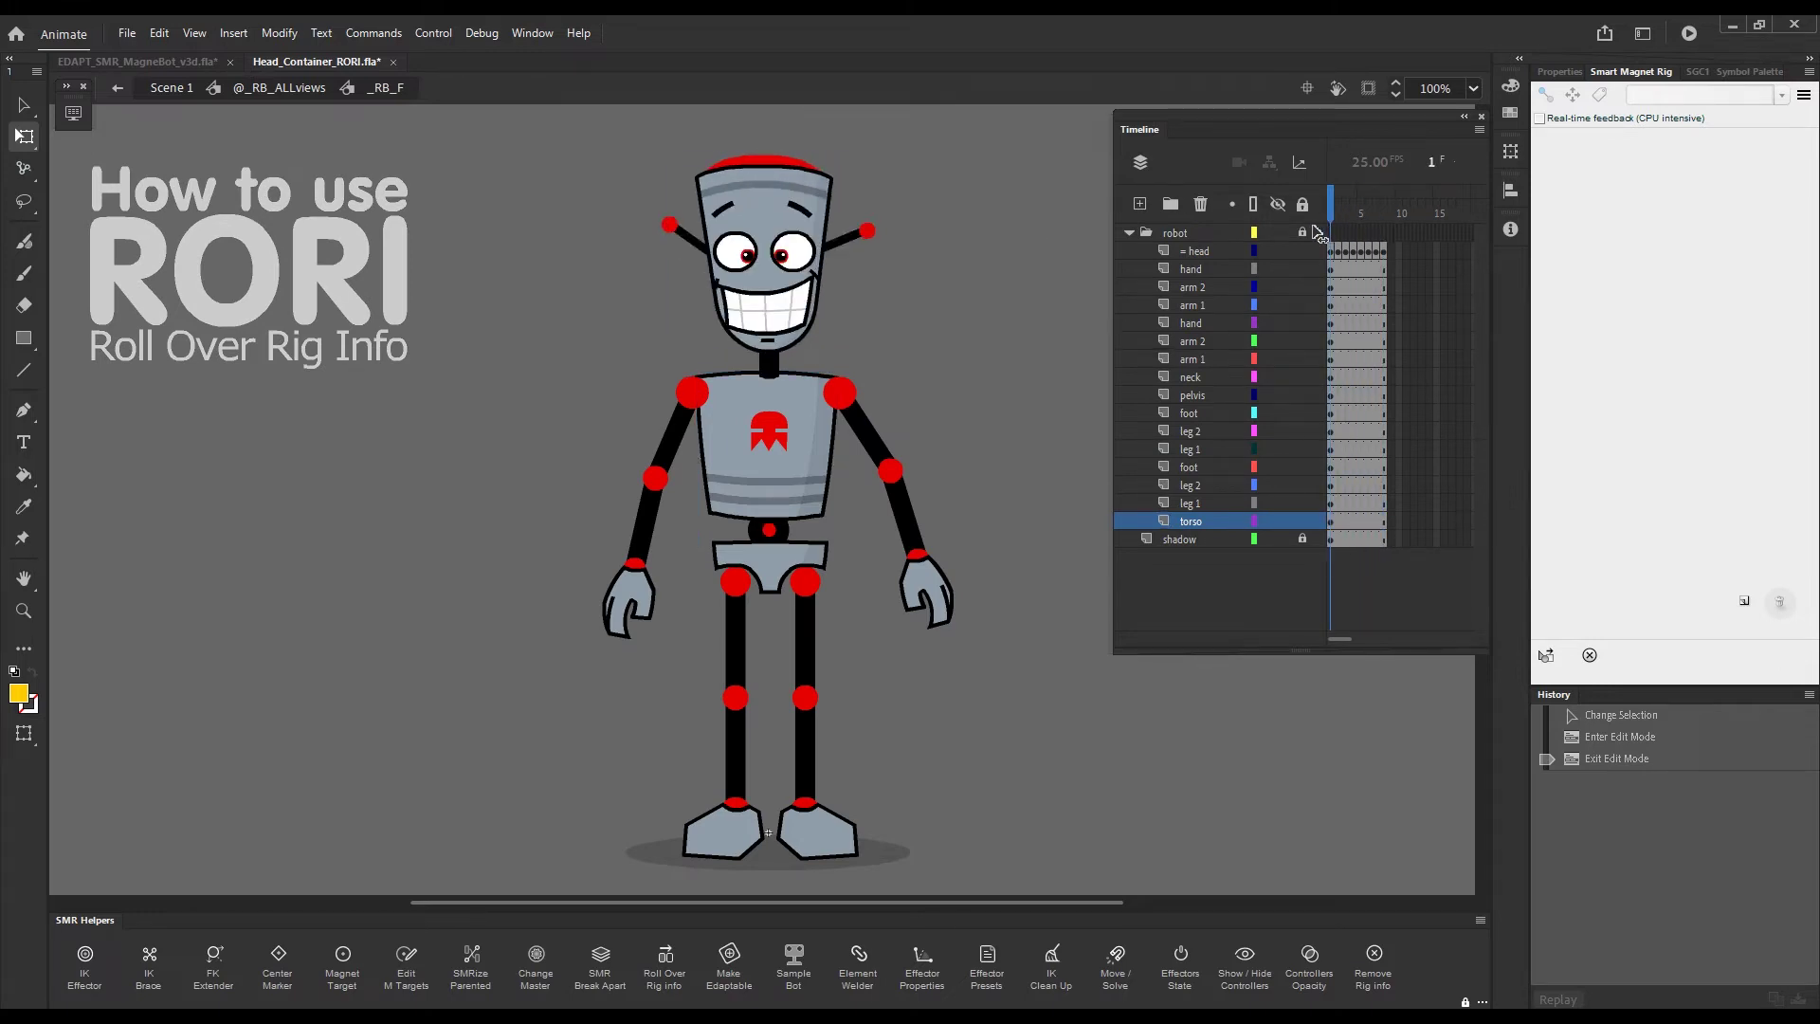
pyautogui.click(802, 290)
pyautogui.doubleClick(802, 290)
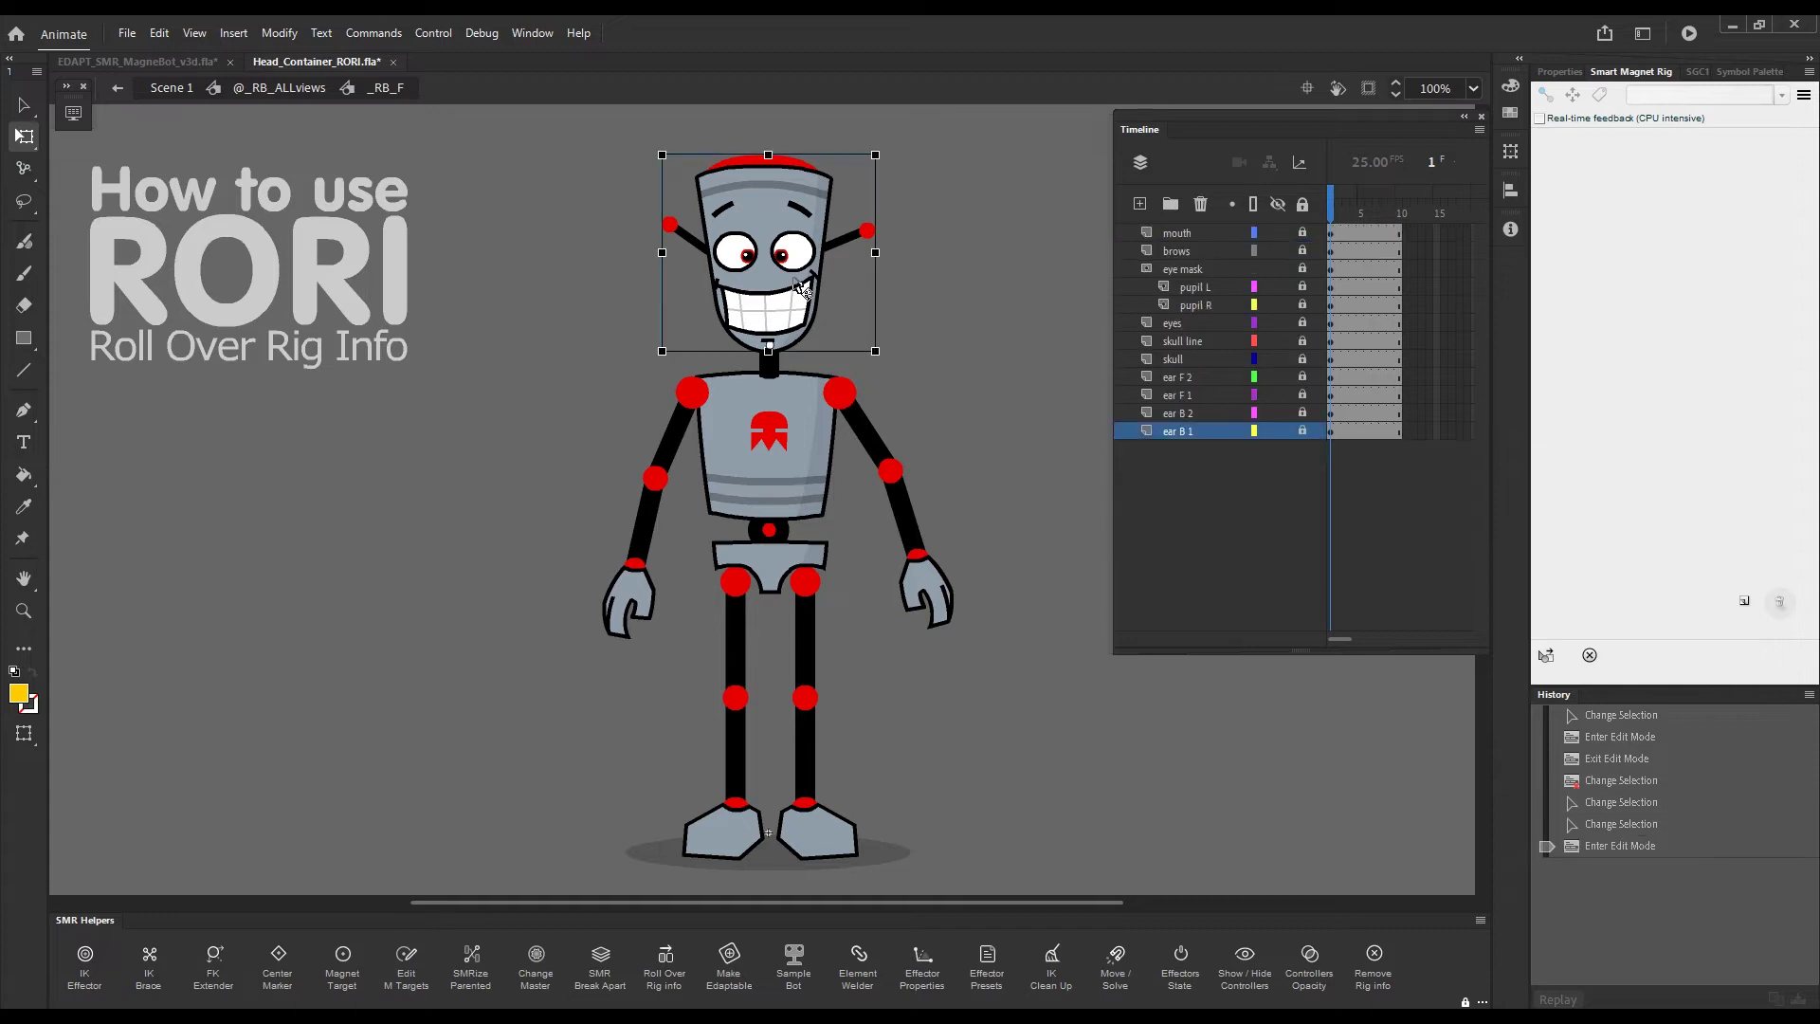
pyautogui.doubleClick(934, 254)
pyautogui.click(1351, 252)
pyautogui.click(817, 265)
pyautogui.doubleClick(810, 259)
pyautogui.doubleClick(905, 245)
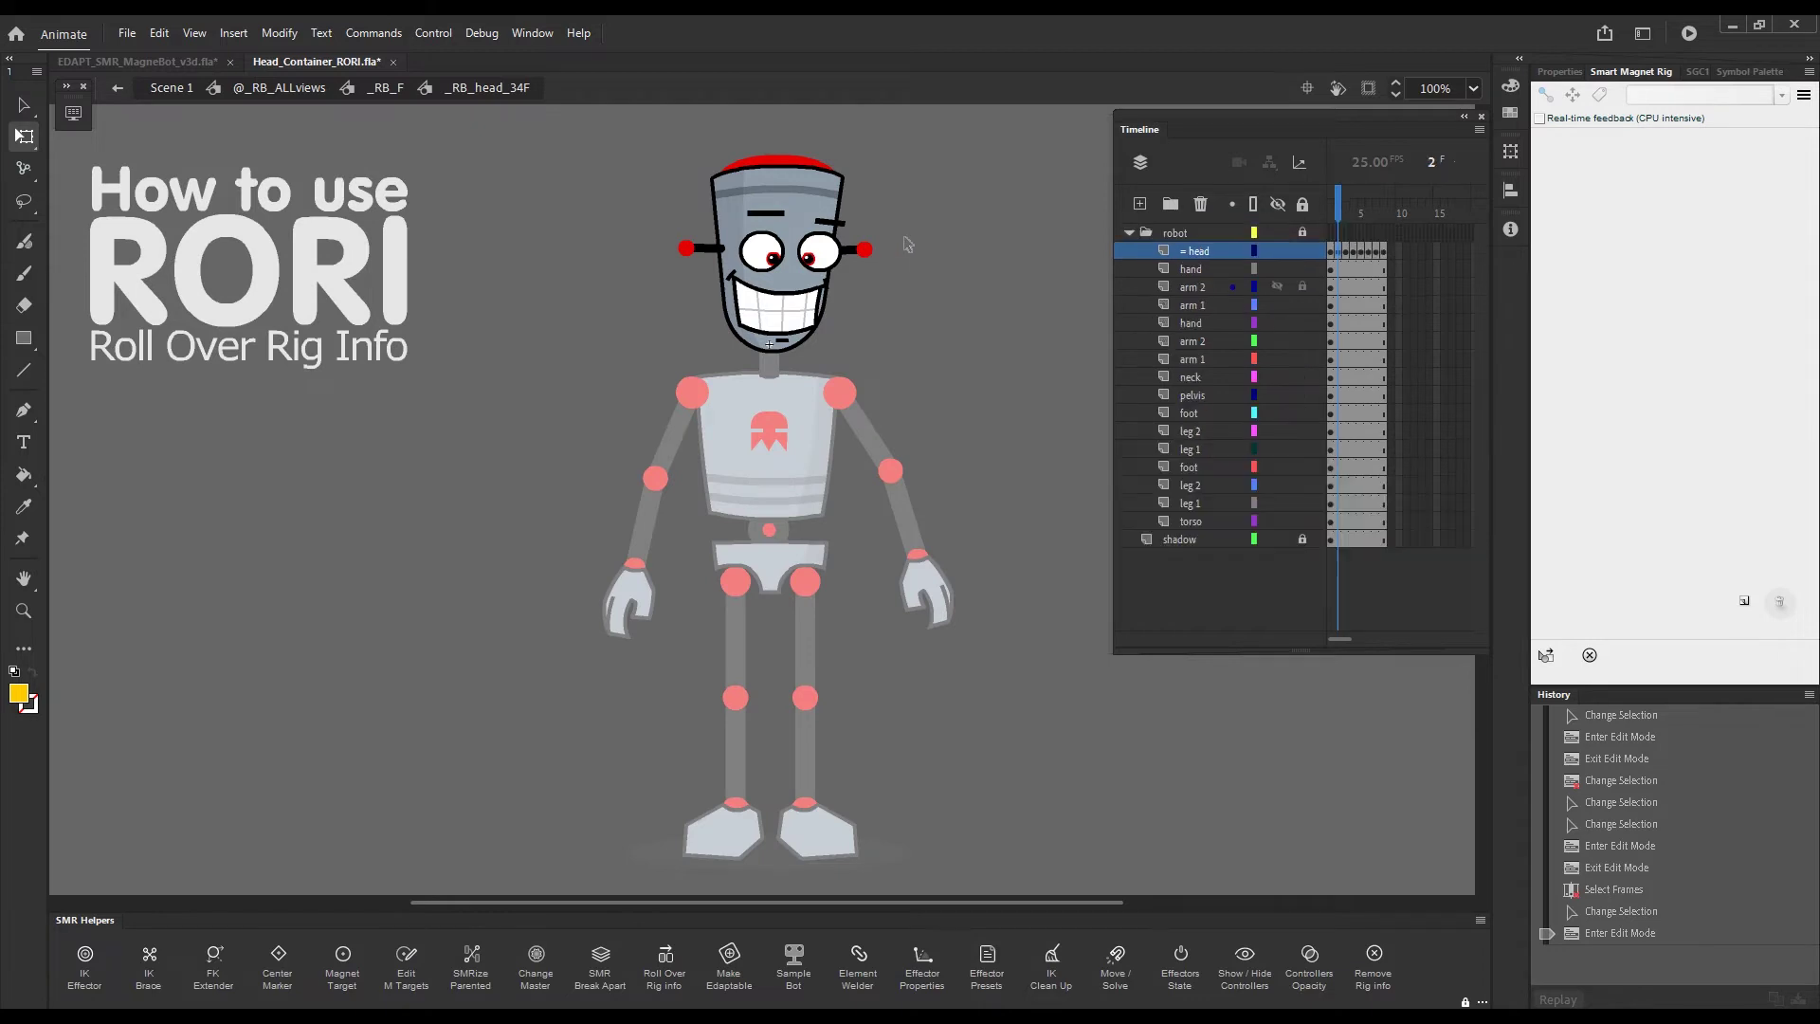
pyautogui.click(1341, 208)
pyautogui.moveTo(1341, 208)
pyautogui.mouseDown()
pyautogui.moveTo(1394, 218)
pyautogui.moveTo(1333, 237)
pyautogui.mouseUp()
pyautogui.click(1335, 252)
pyautogui.click(1559, 71)
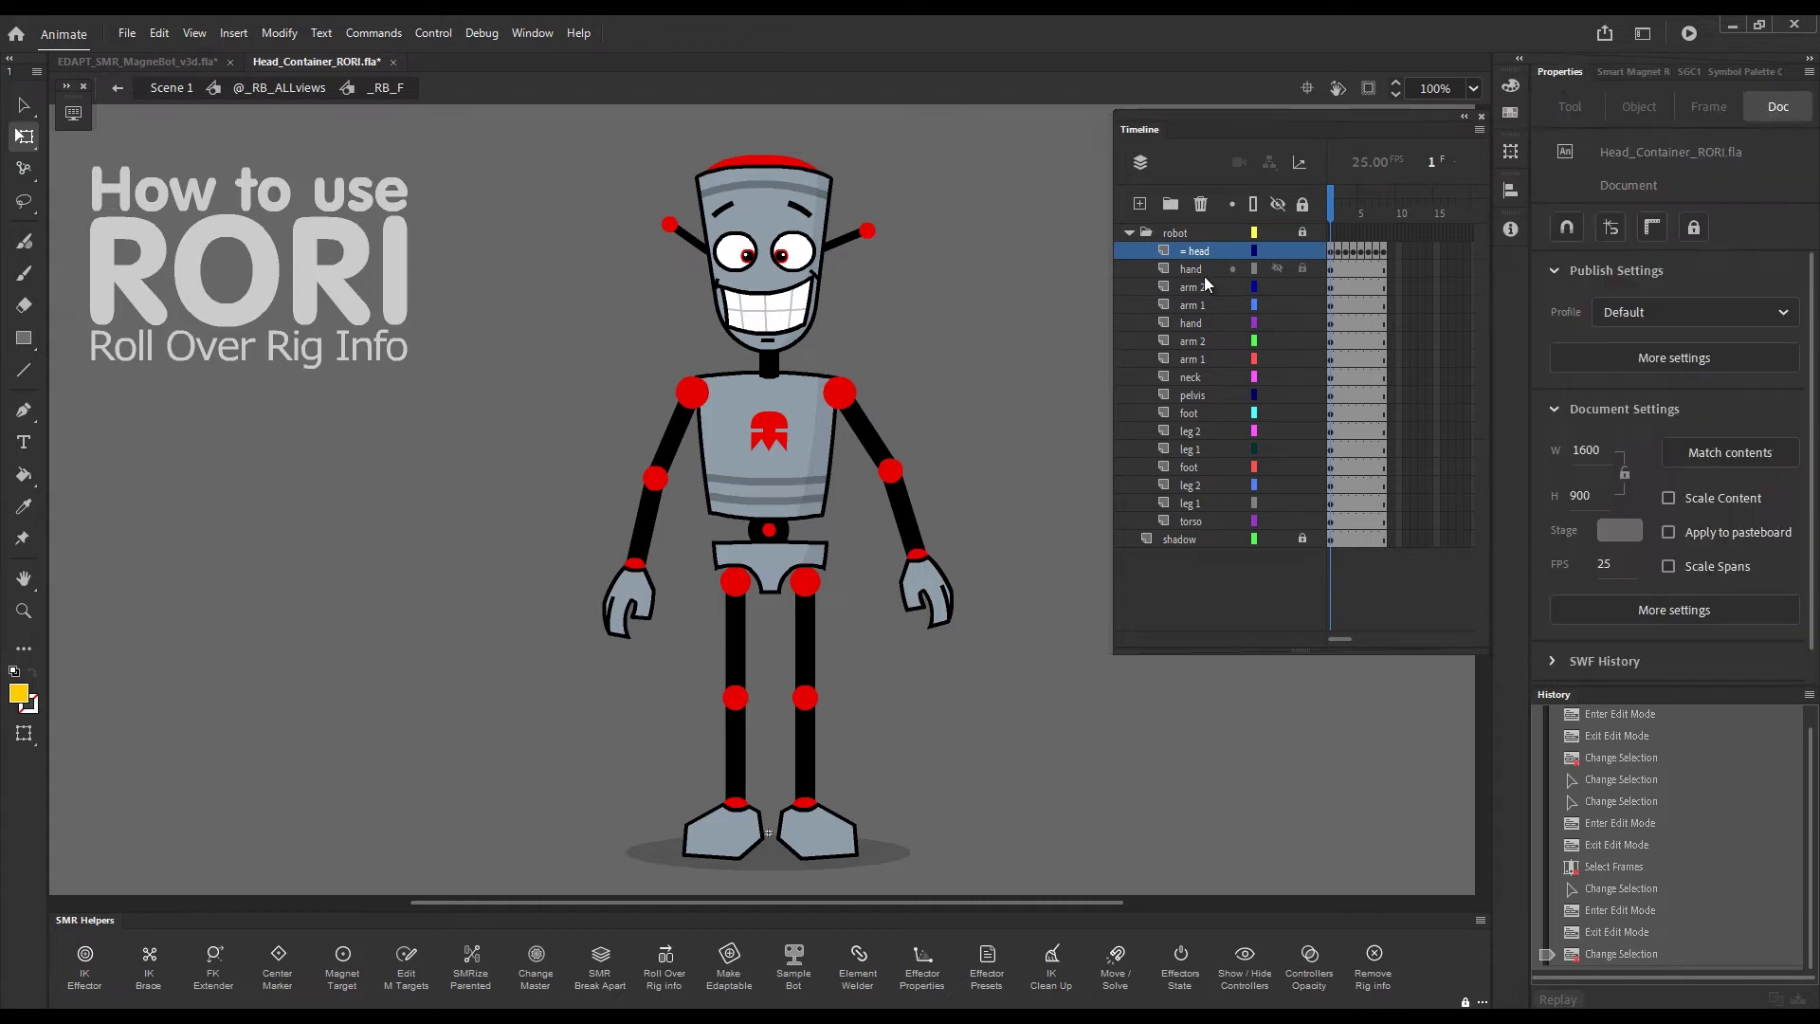
pyautogui.click(816, 287)
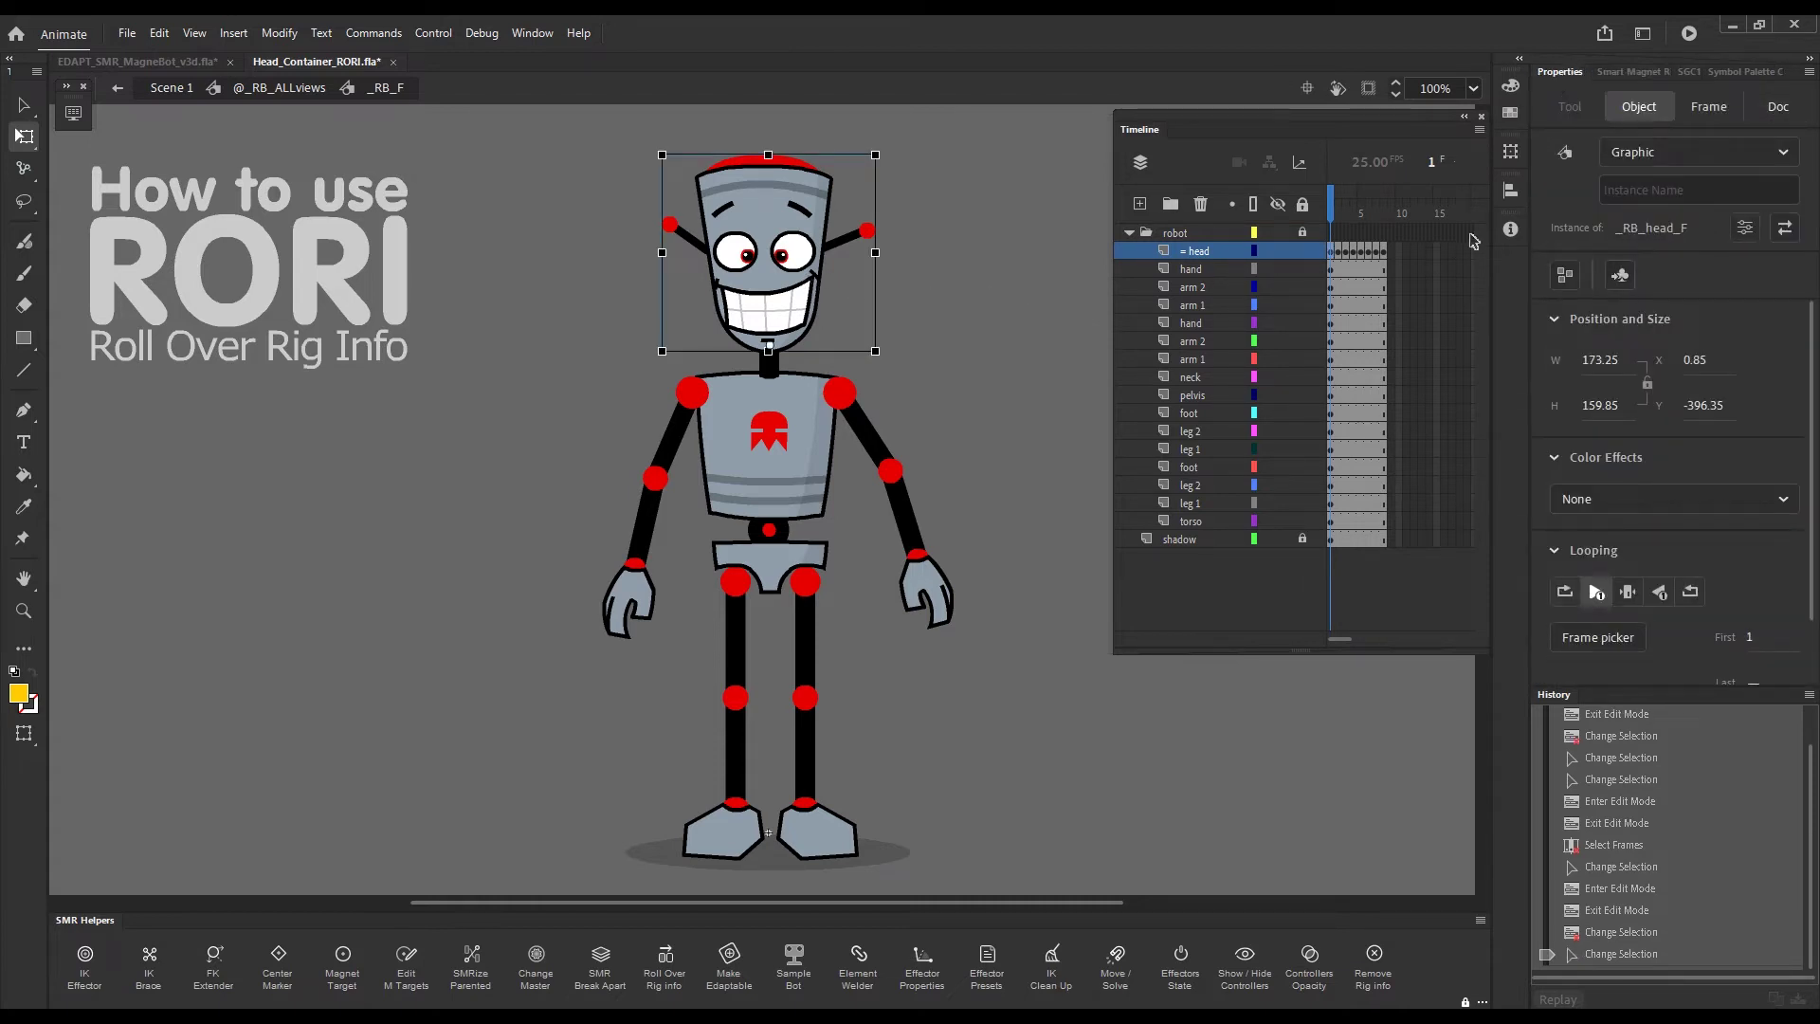
pyautogui.click(1338, 251)
pyautogui.press('v')
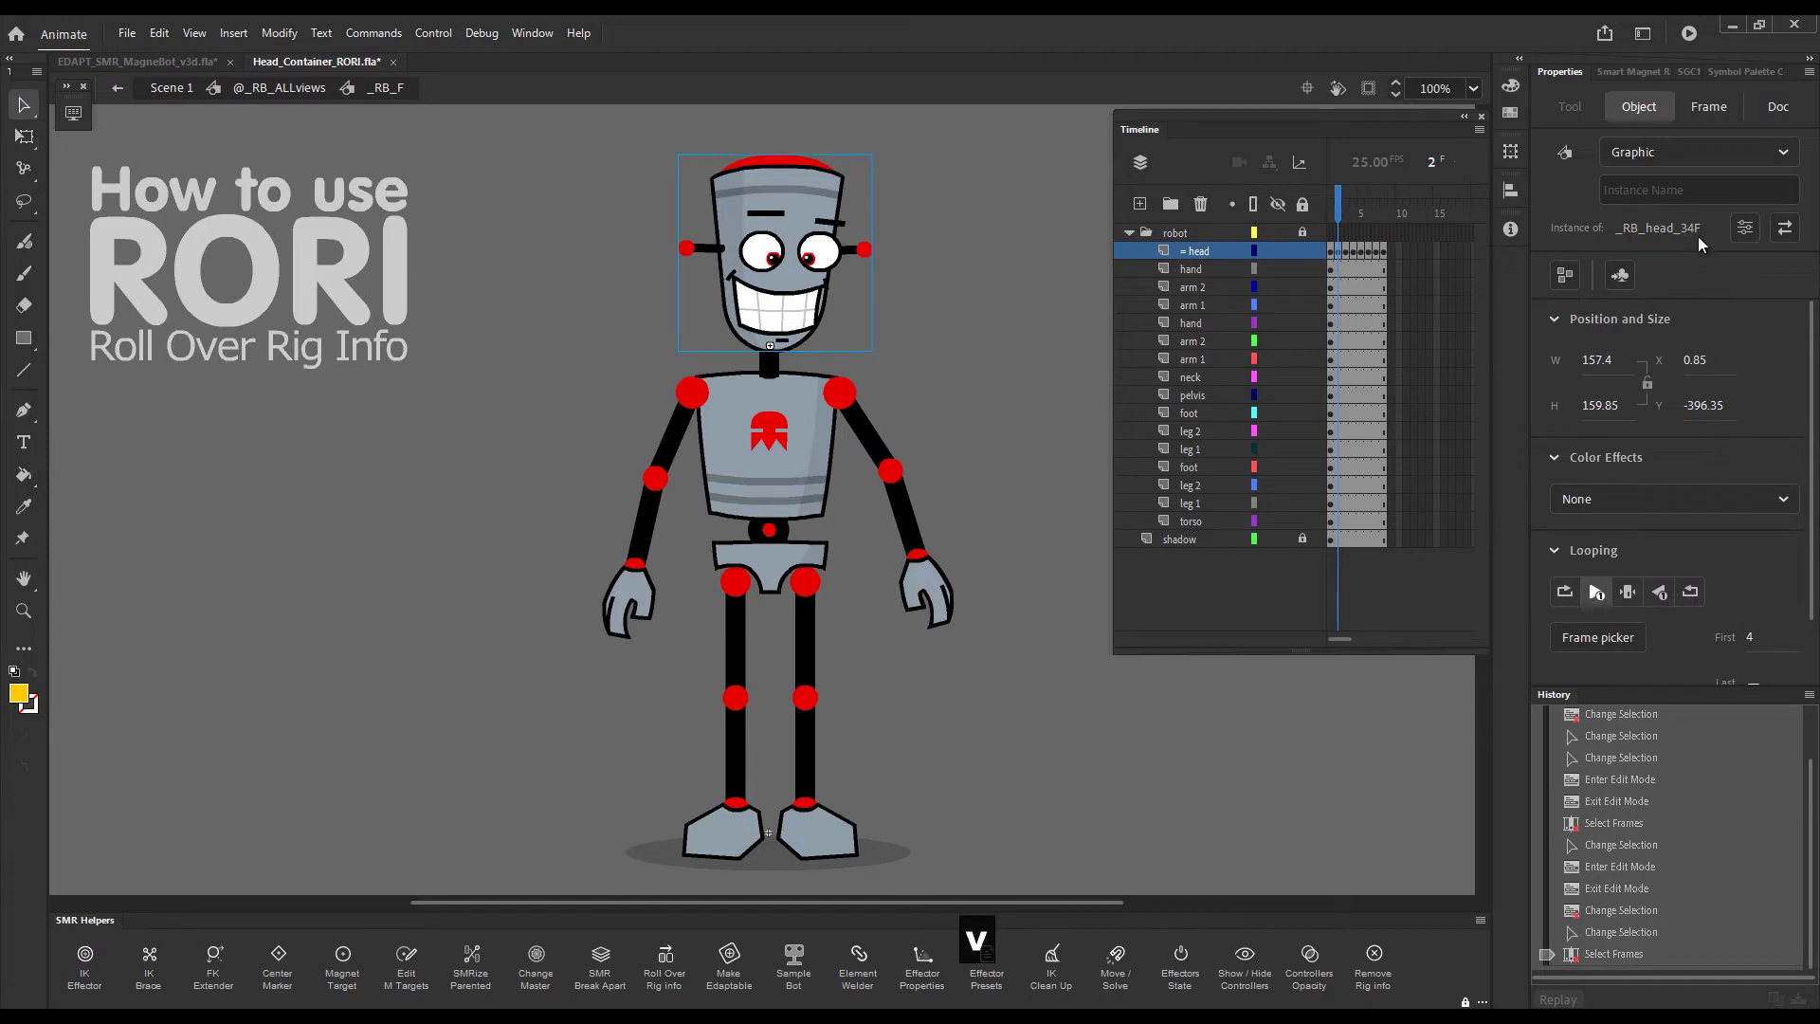
pyautogui.click(1346, 252)
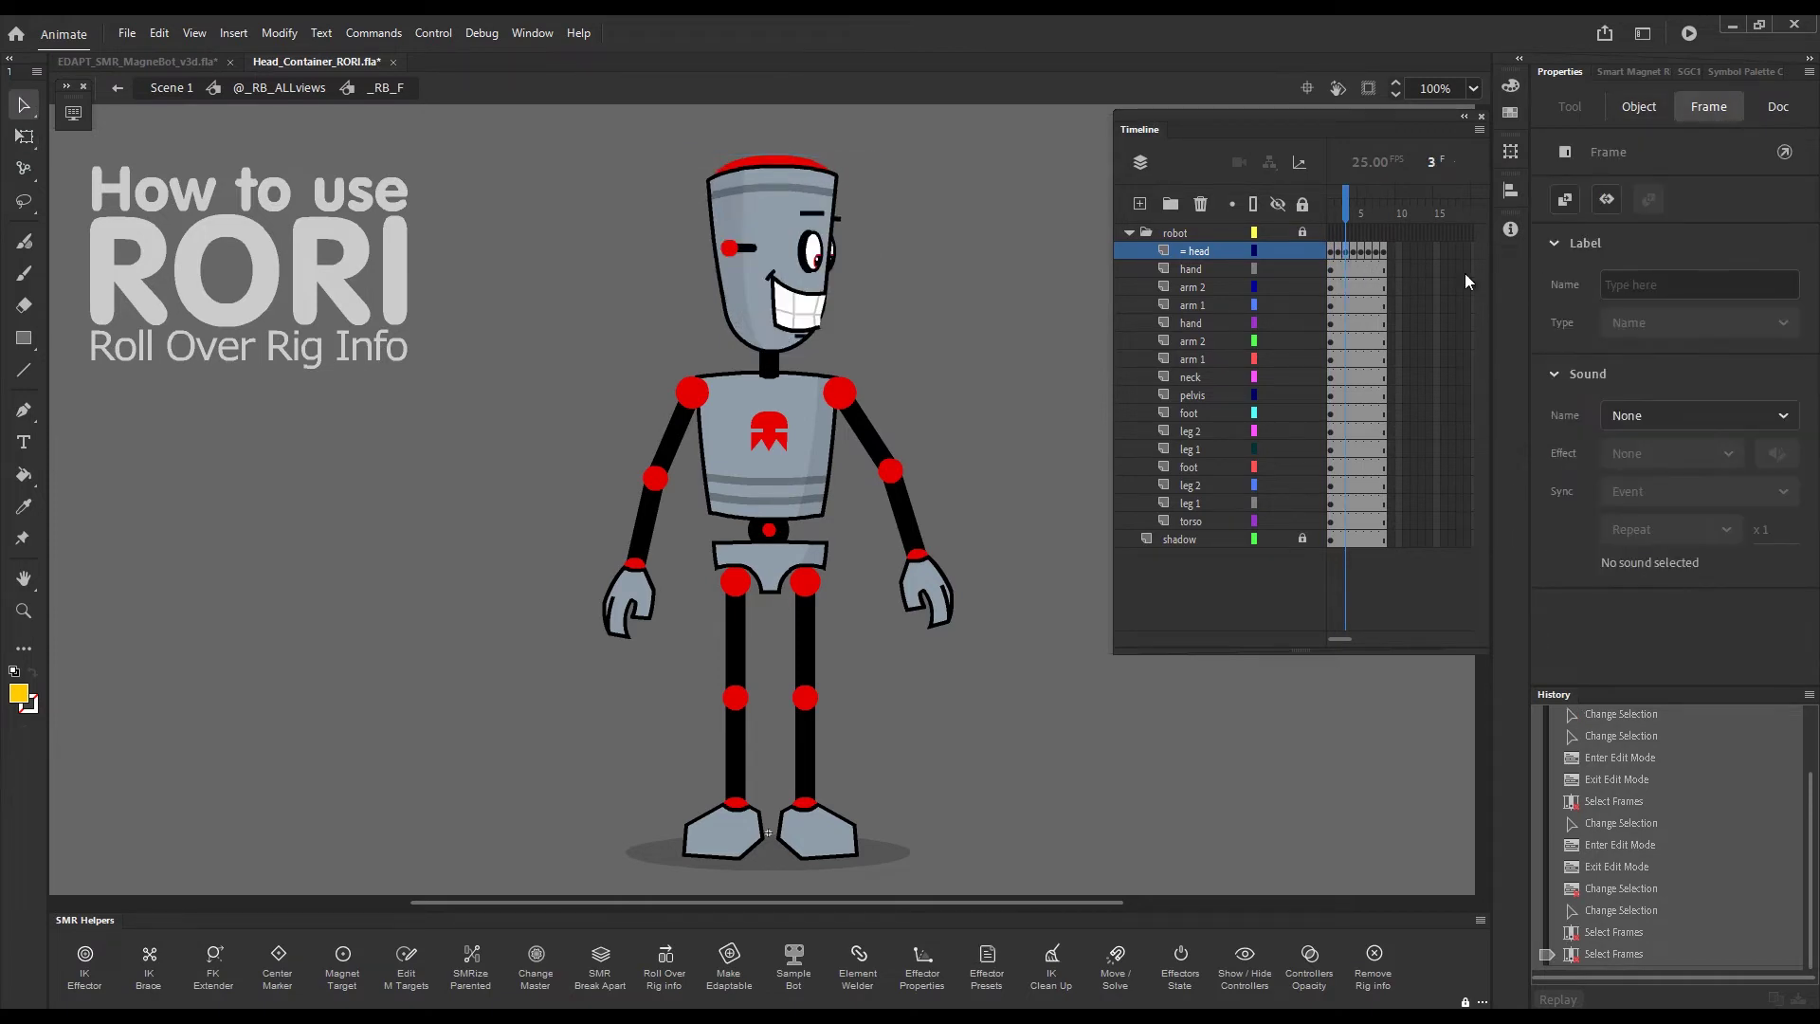
pyautogui.press('v')
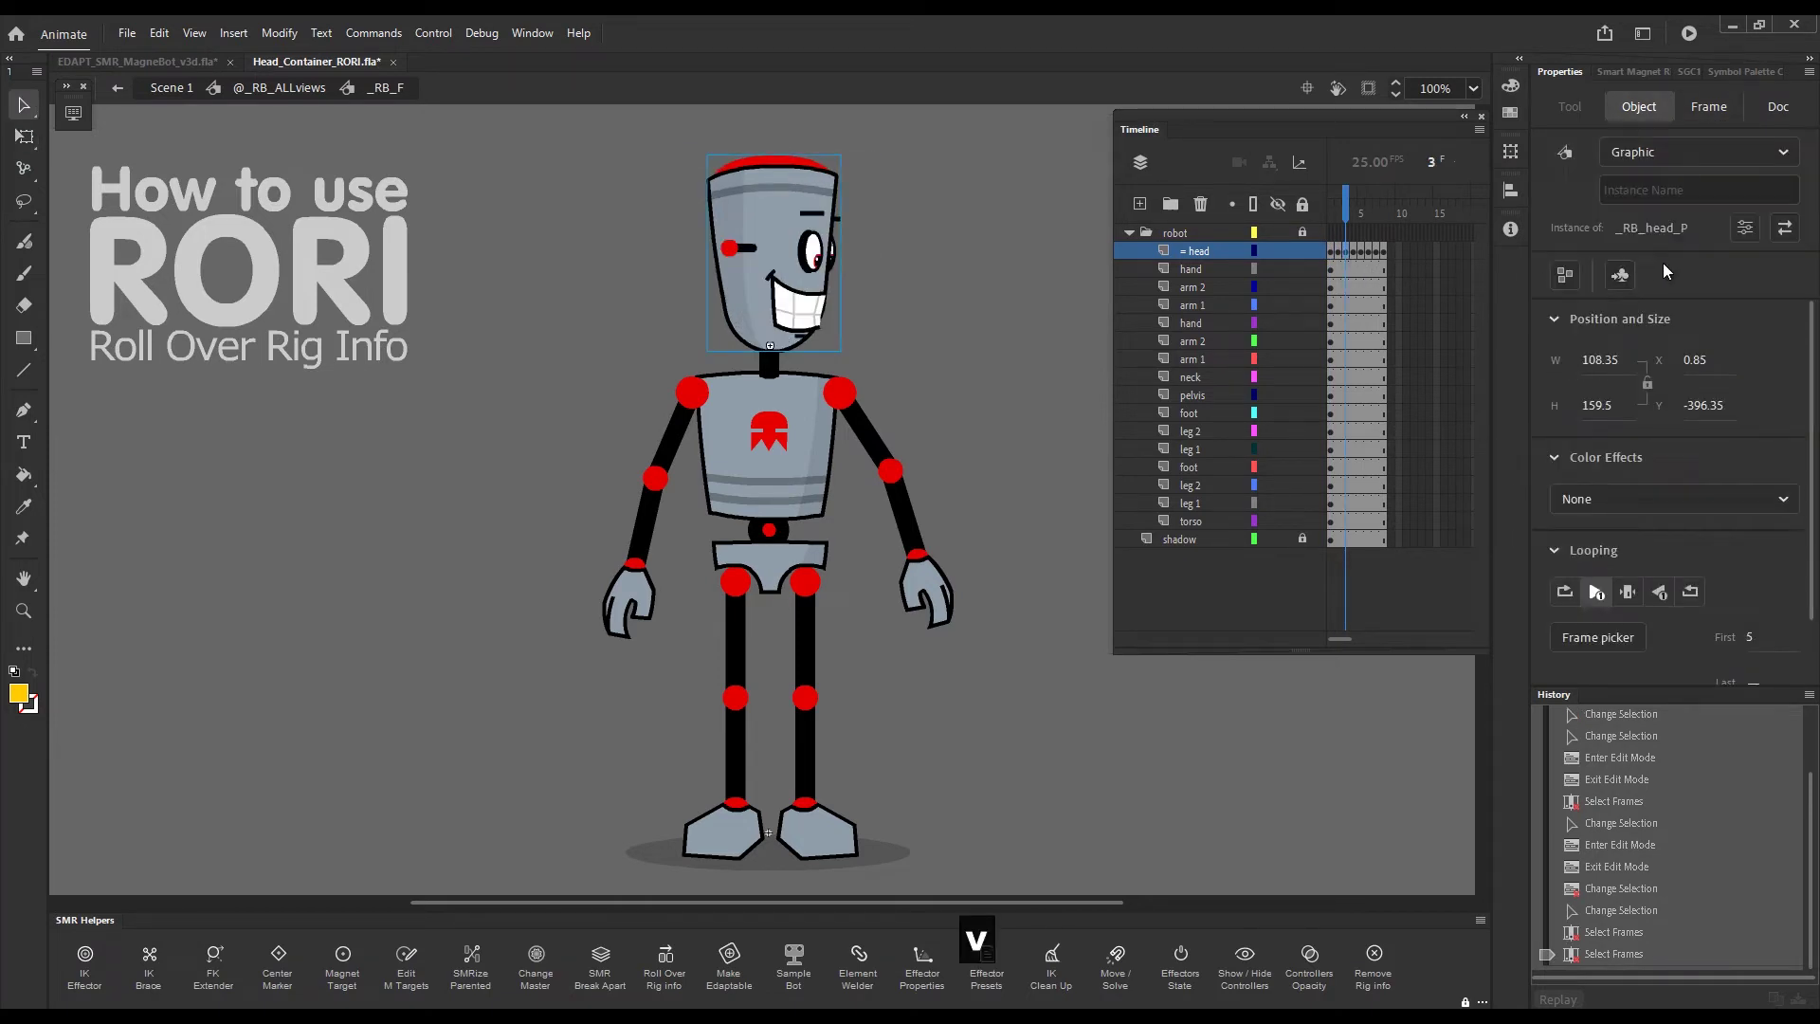
pyautogui.click(1355, 252)
pyautogui.press('v')
pyautogui.click(1331, 215)
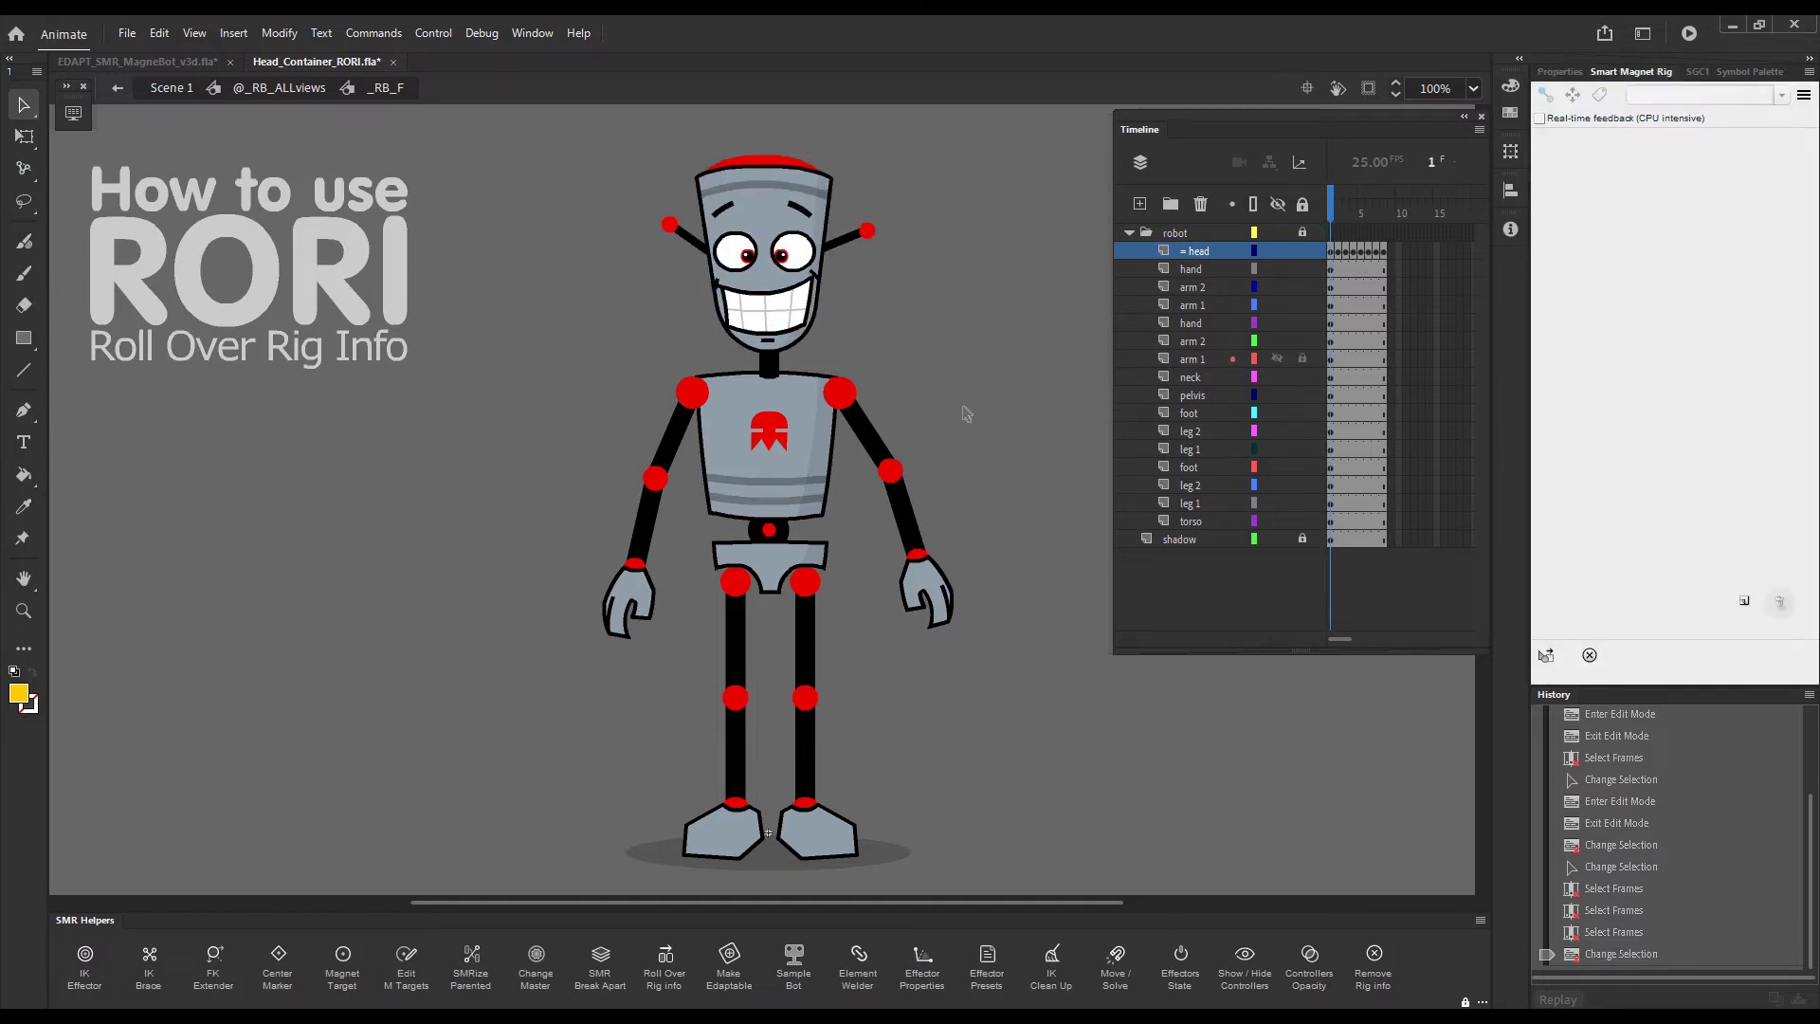
pyautogui.click(1383, 256)
pyautogui.moveTo(1383, 256); pyautogui.dragTo(1334, 257)
pyautogui.click(1334, 256)
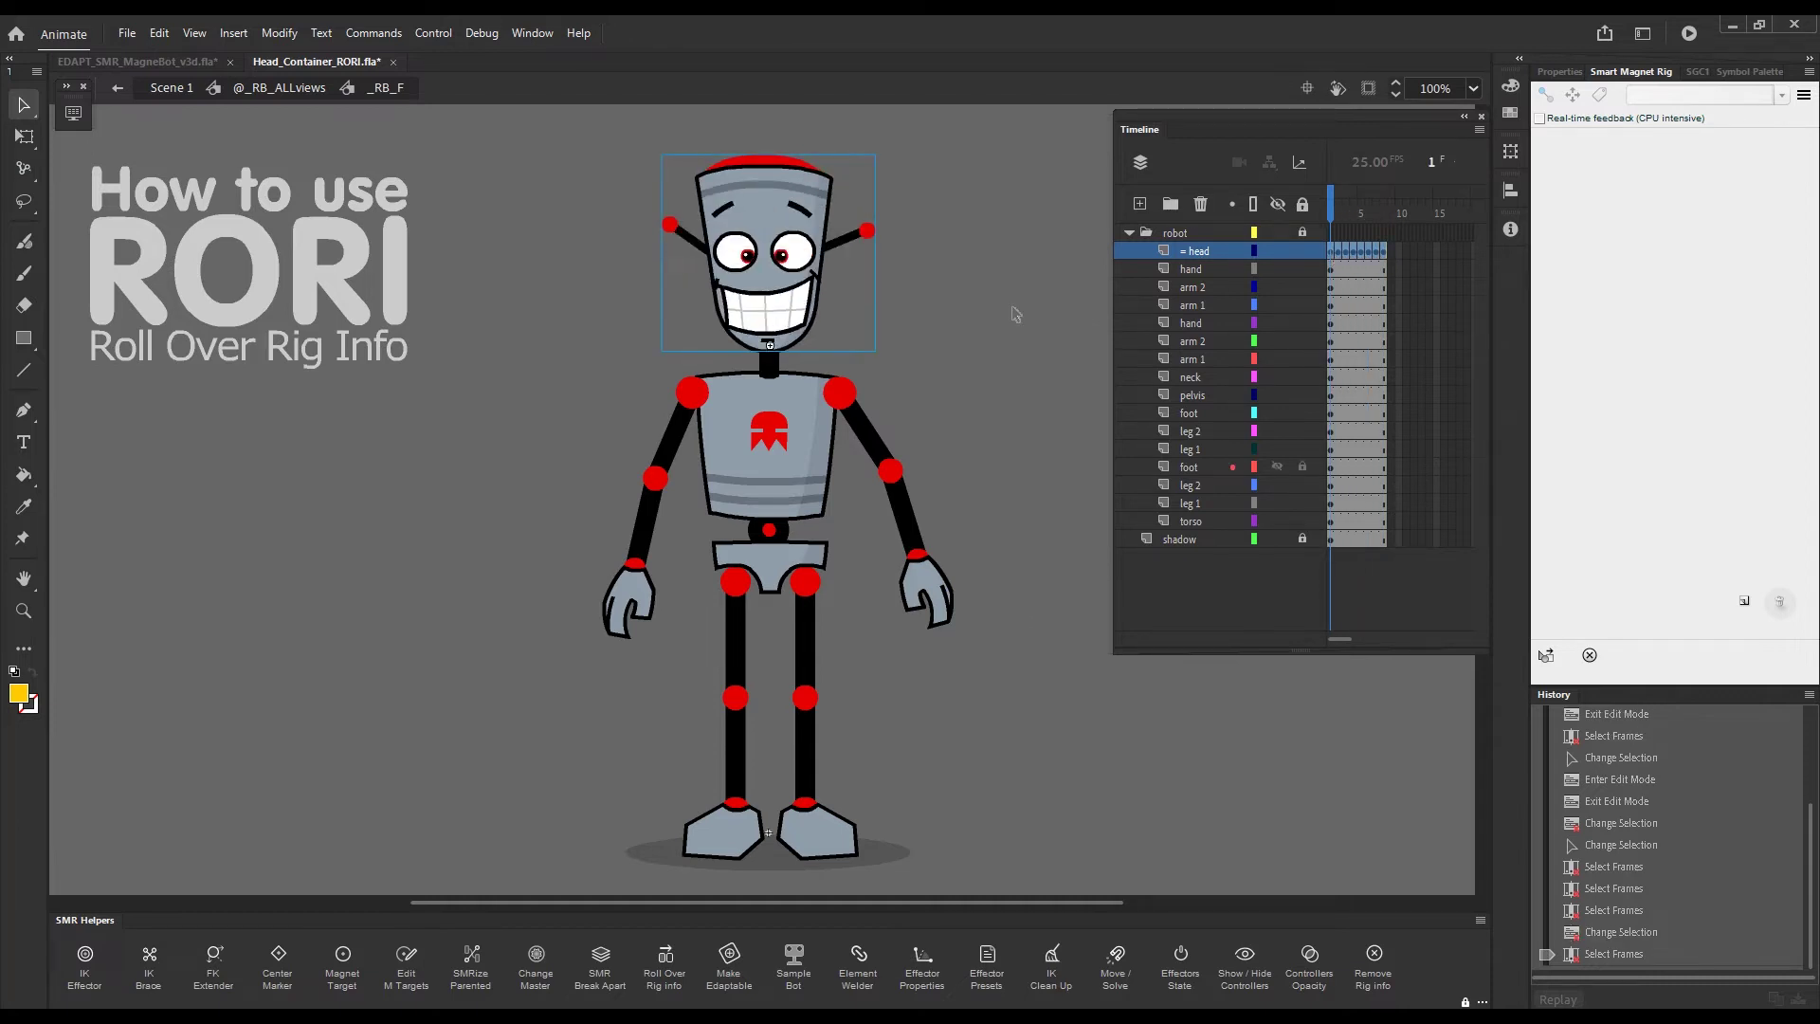
# - Convert the head frames into graphic symbol ALL_Heads on the top layer, looping Single Frame
pyautogui.hotkey('shift', 'F8')
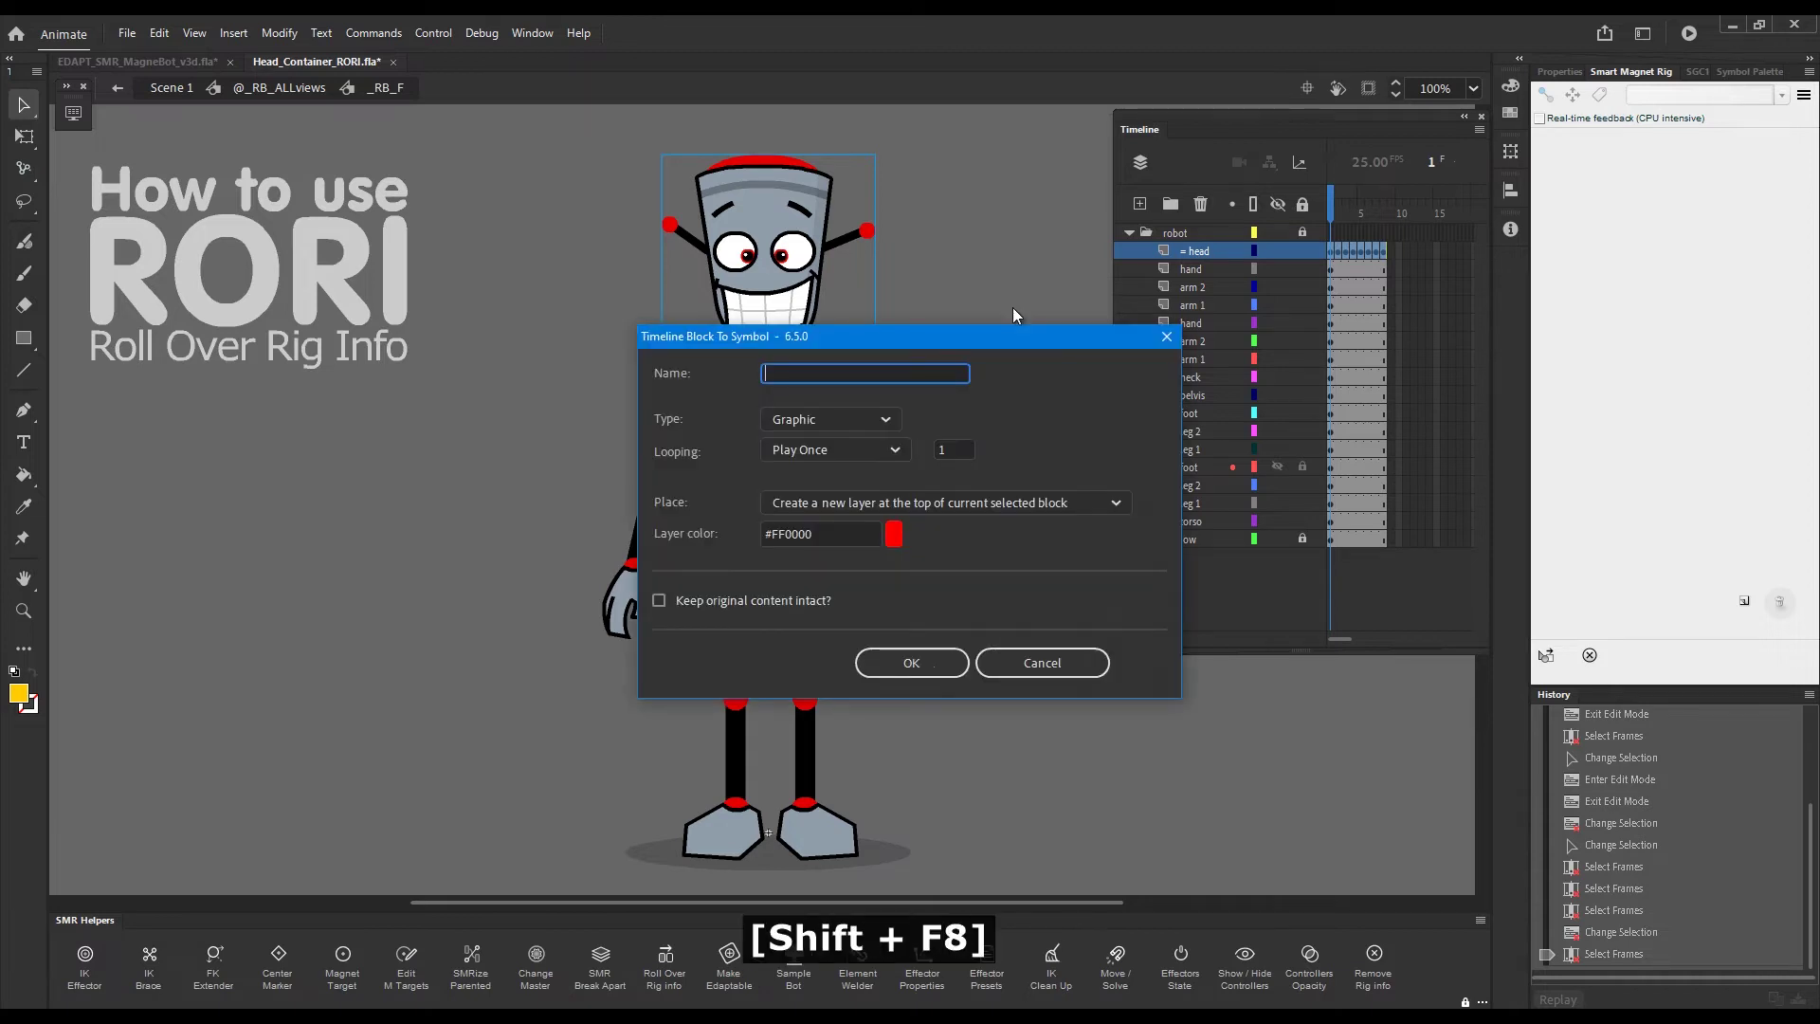
pyautogui.click(850, 501)
pyautogui.click(851, 560)
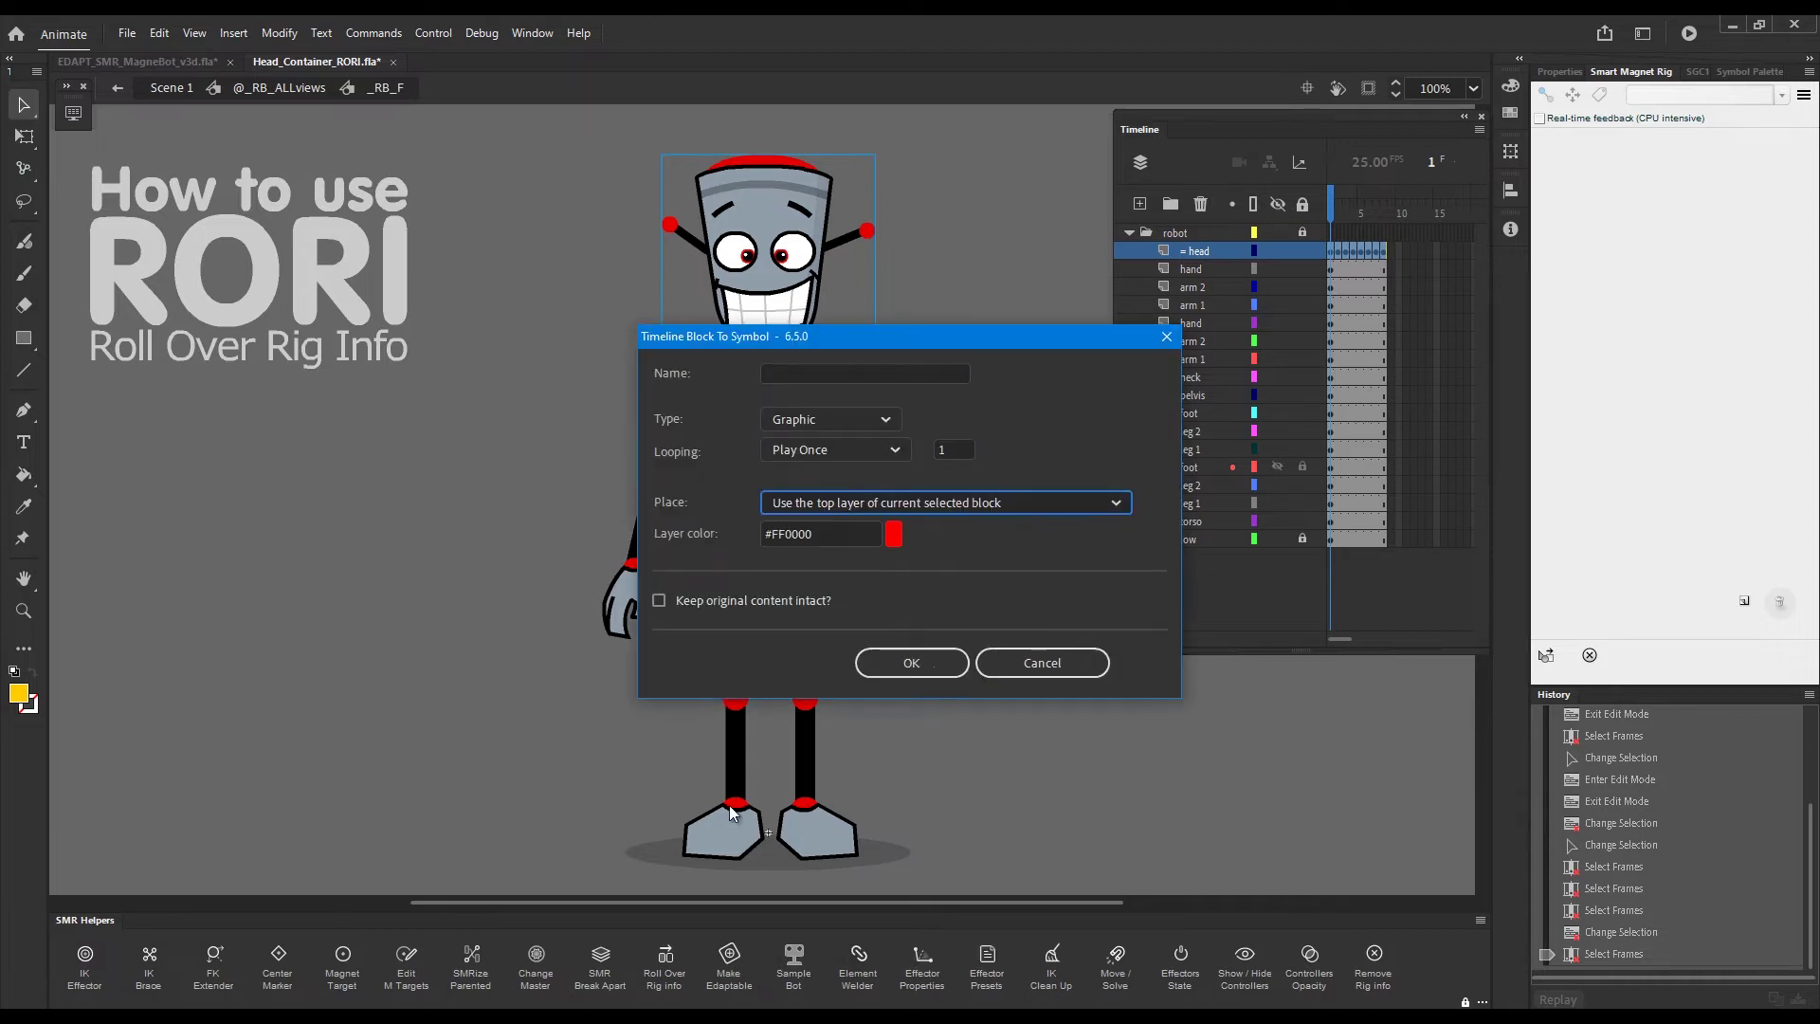
pyautogui.click(820, 372)
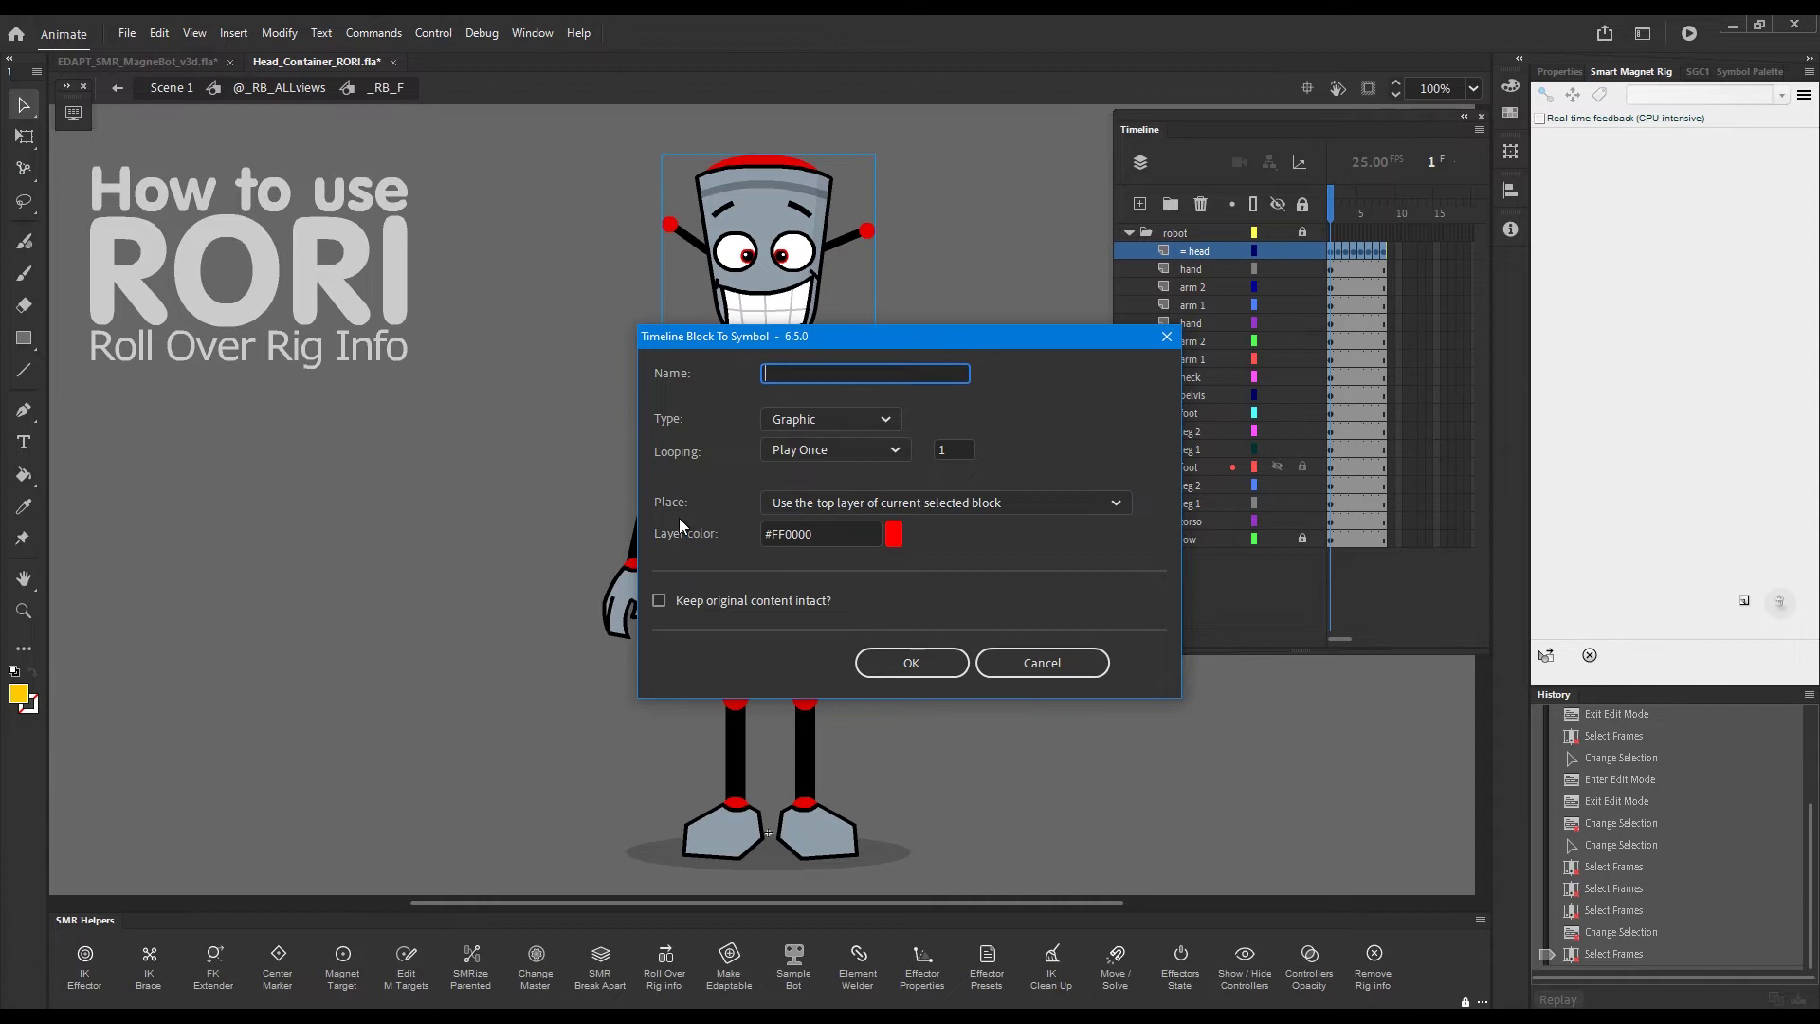
pyautogui.write('ALL')
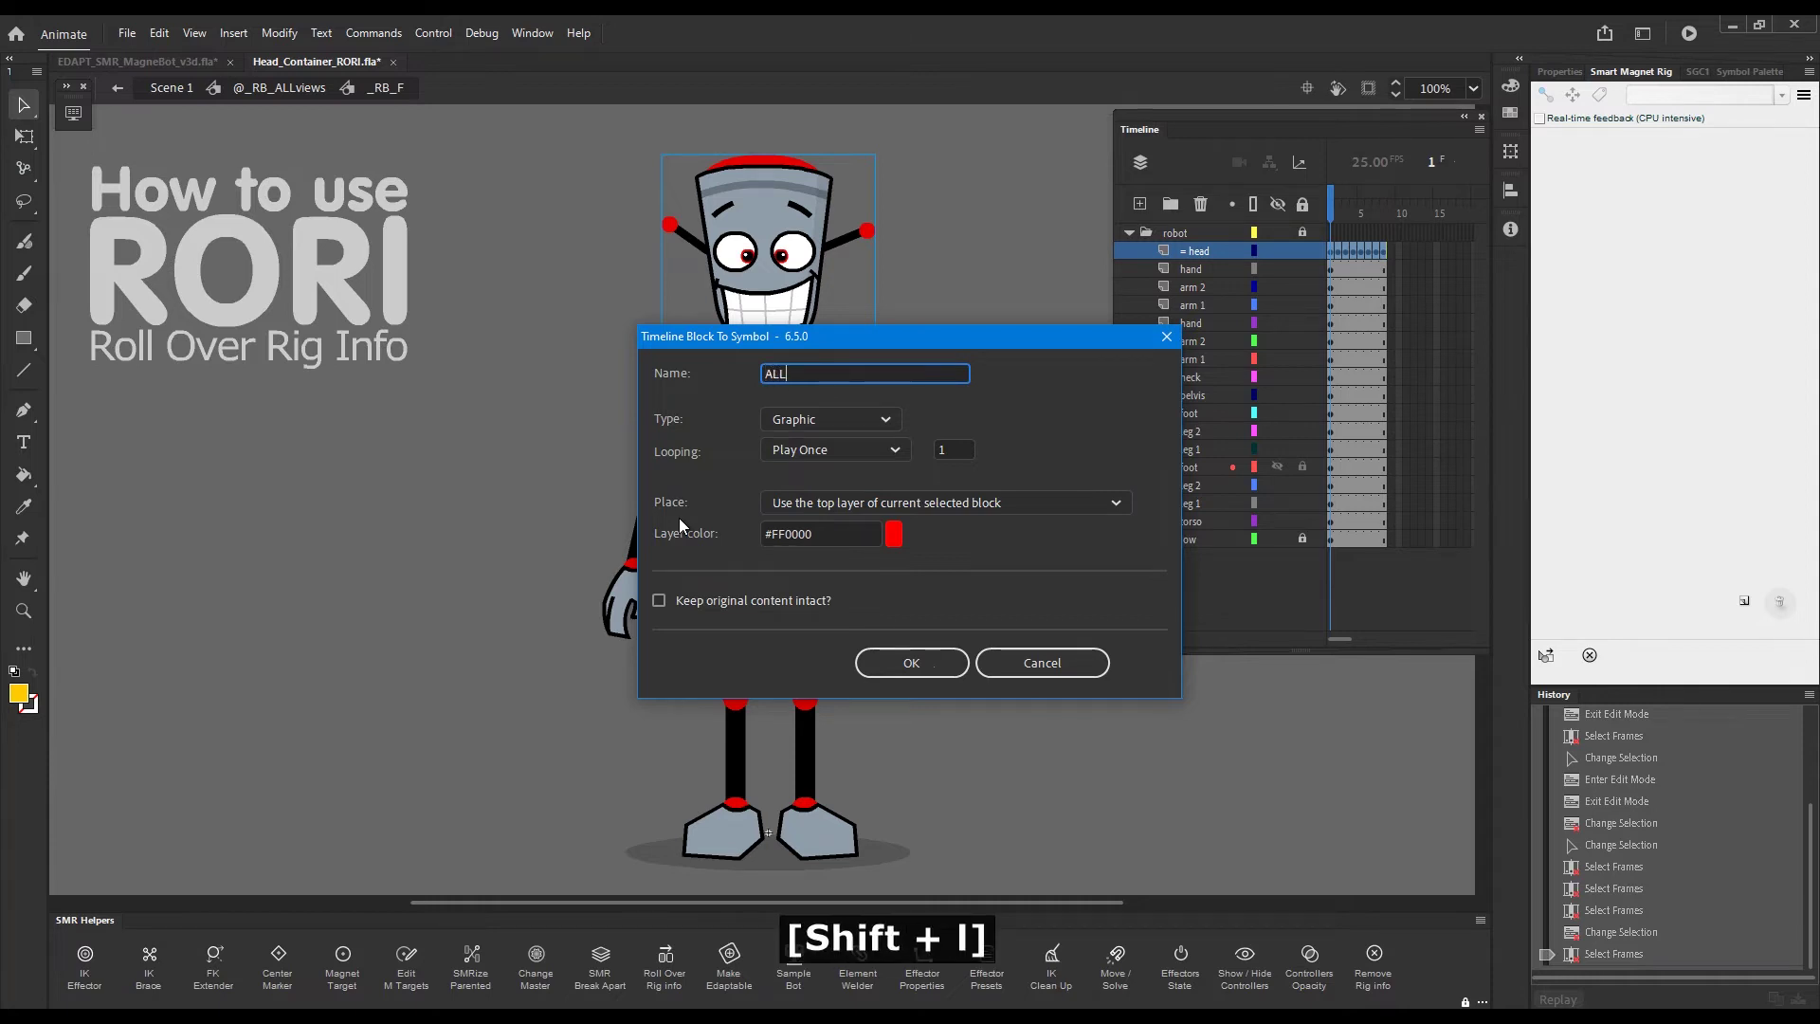
pyautogui.write('_Heads')
pyautogui.scroll(-1, 895, 447)
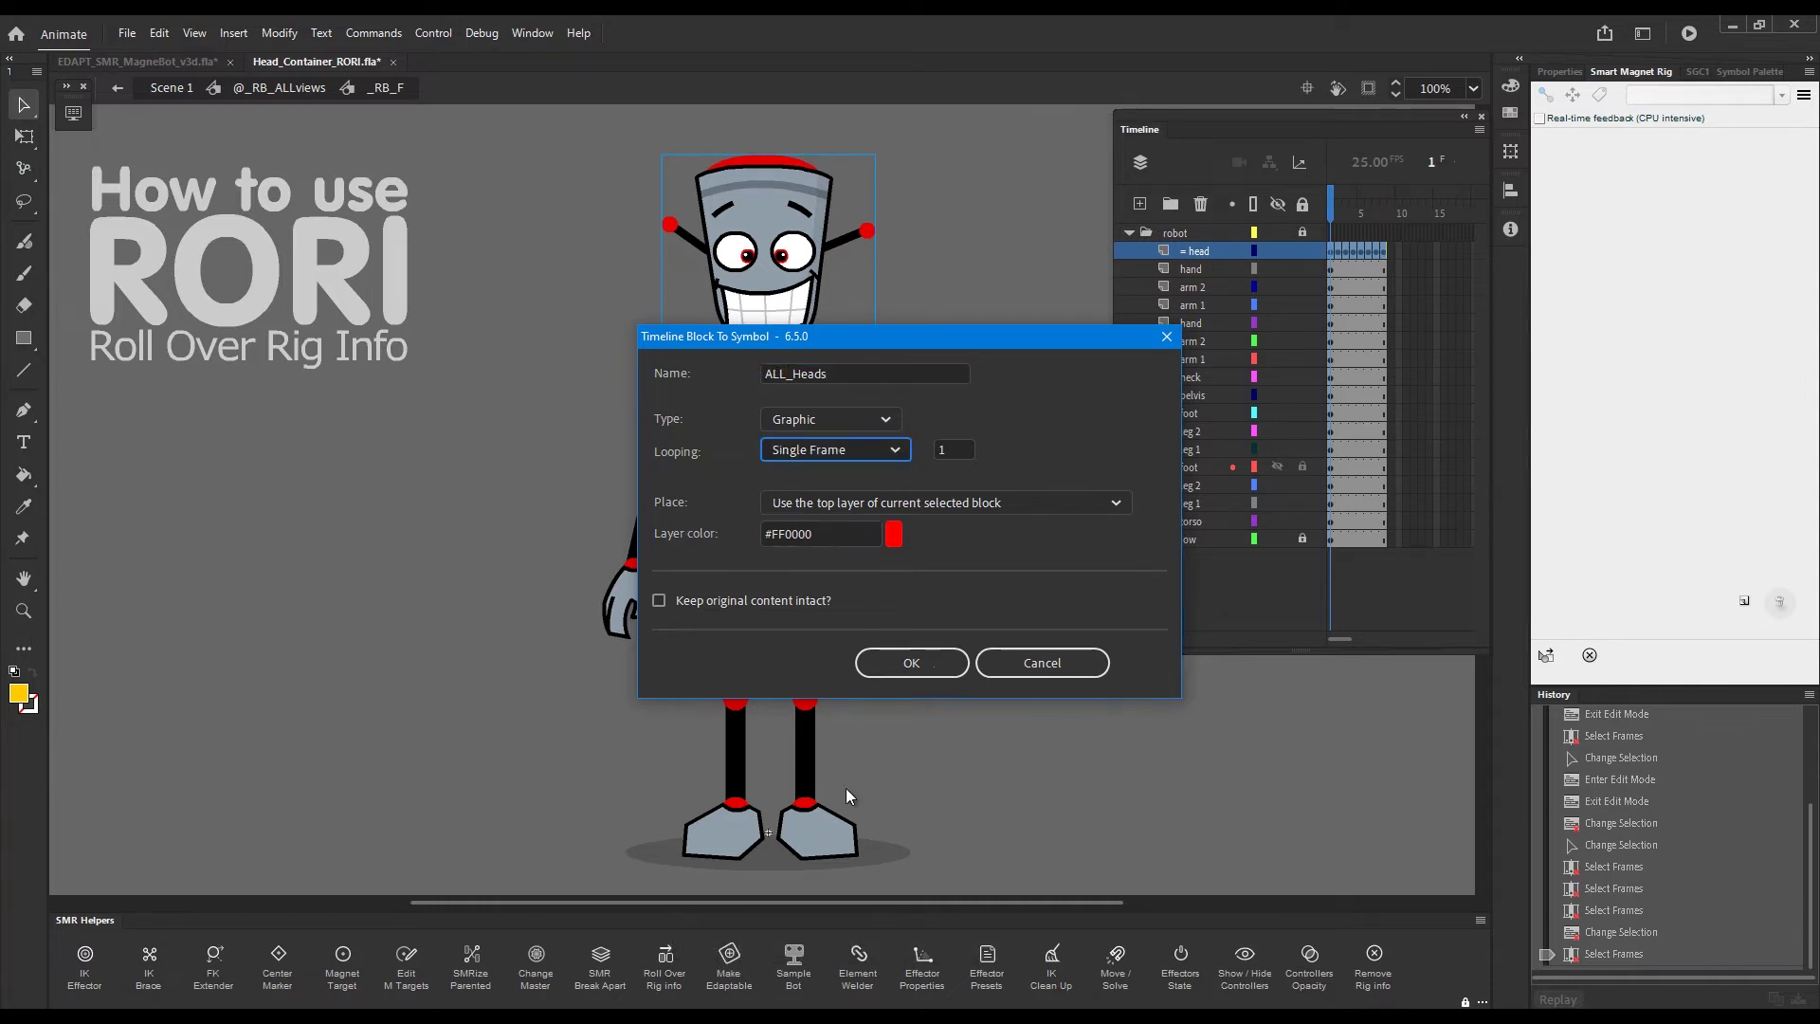
pyautogui.click(925, 663)
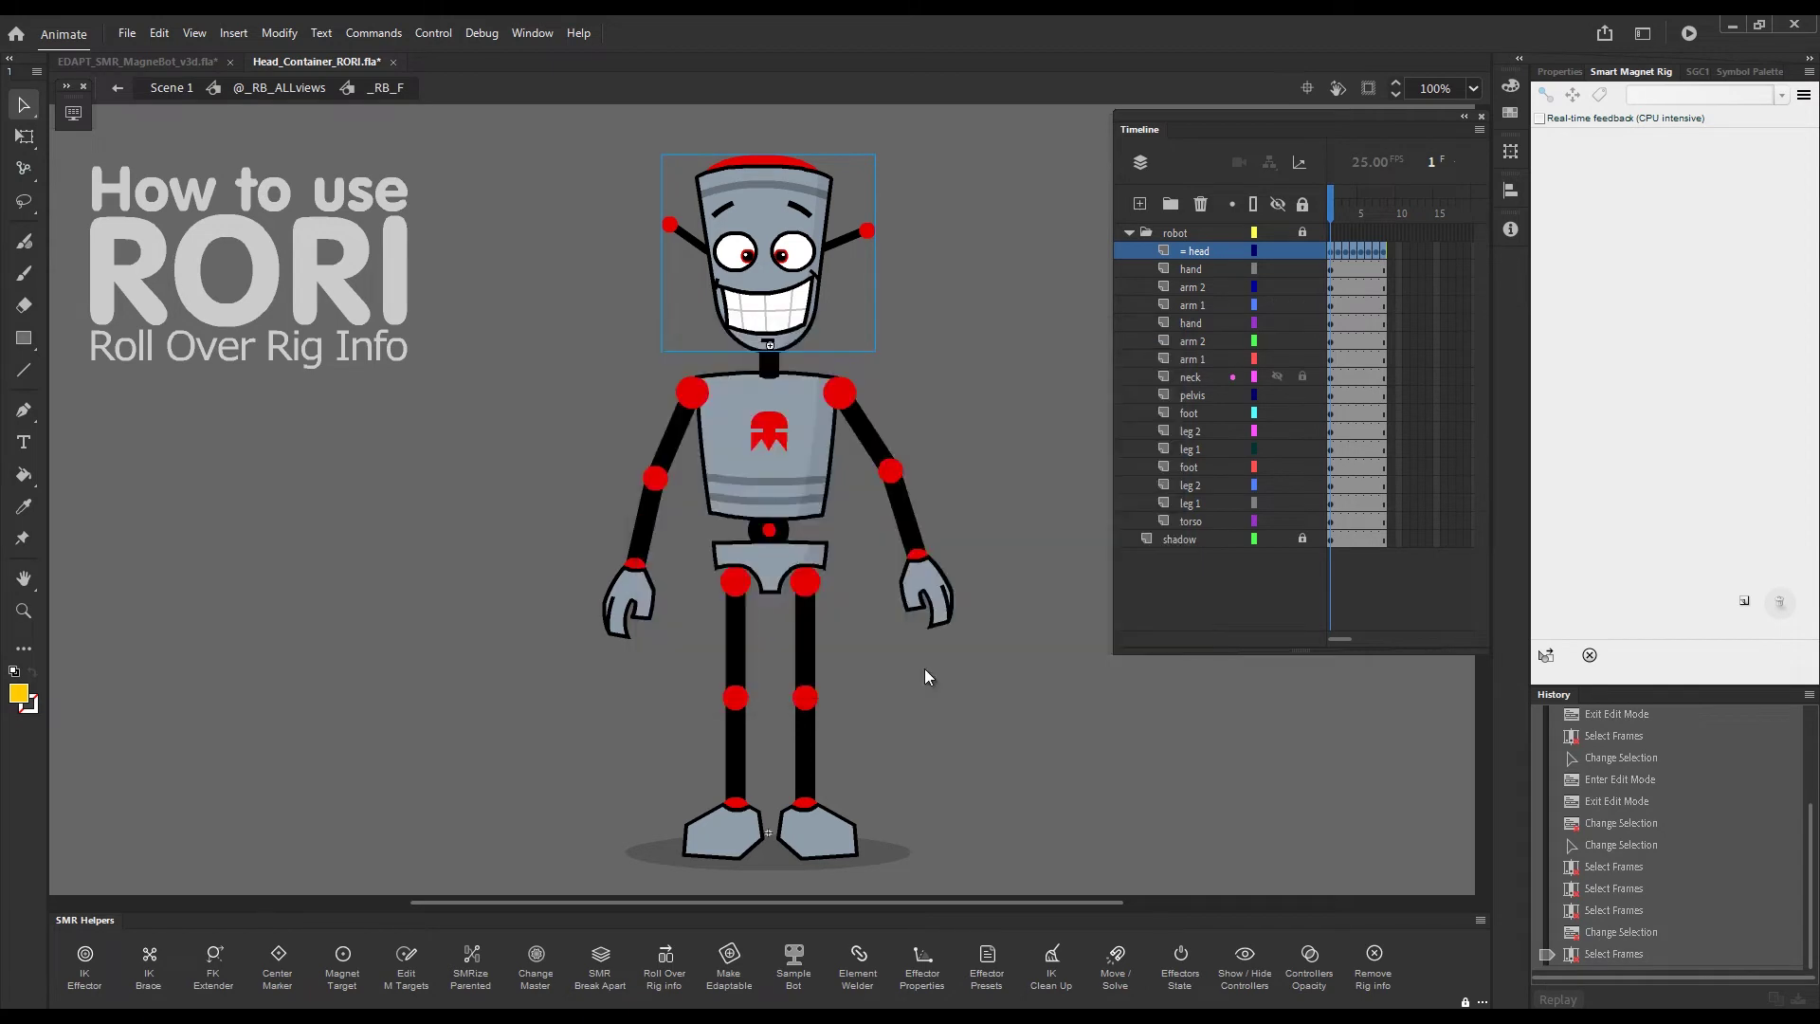
# - Open ALL_Heads for editing and preview its back head view
pyautogui.click(801, 304)
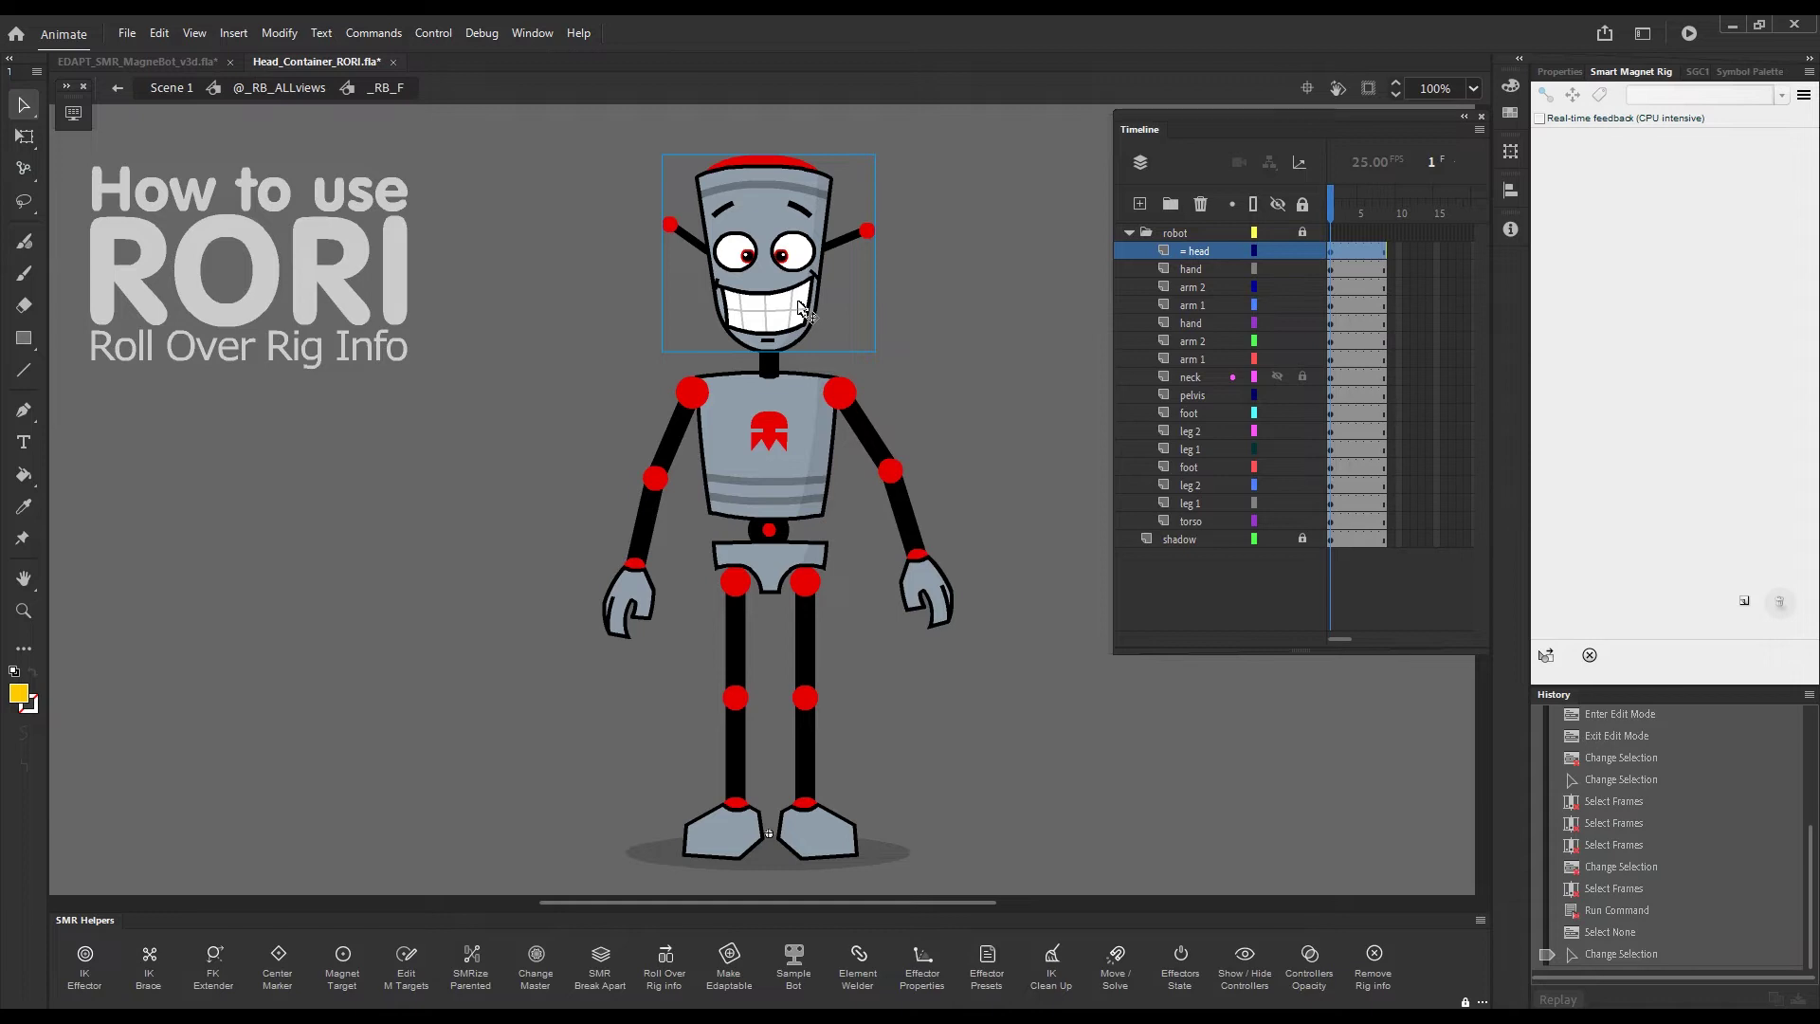
pyautogui.doubleClick(801, 304)
pyautogui.moveTo(1340, 204)
pyautogui.mouseDown()
pyautogui.moveTo(1414, 211)
pyautogui.moveTo(1330, 214)
pyautogui.mouseUp()
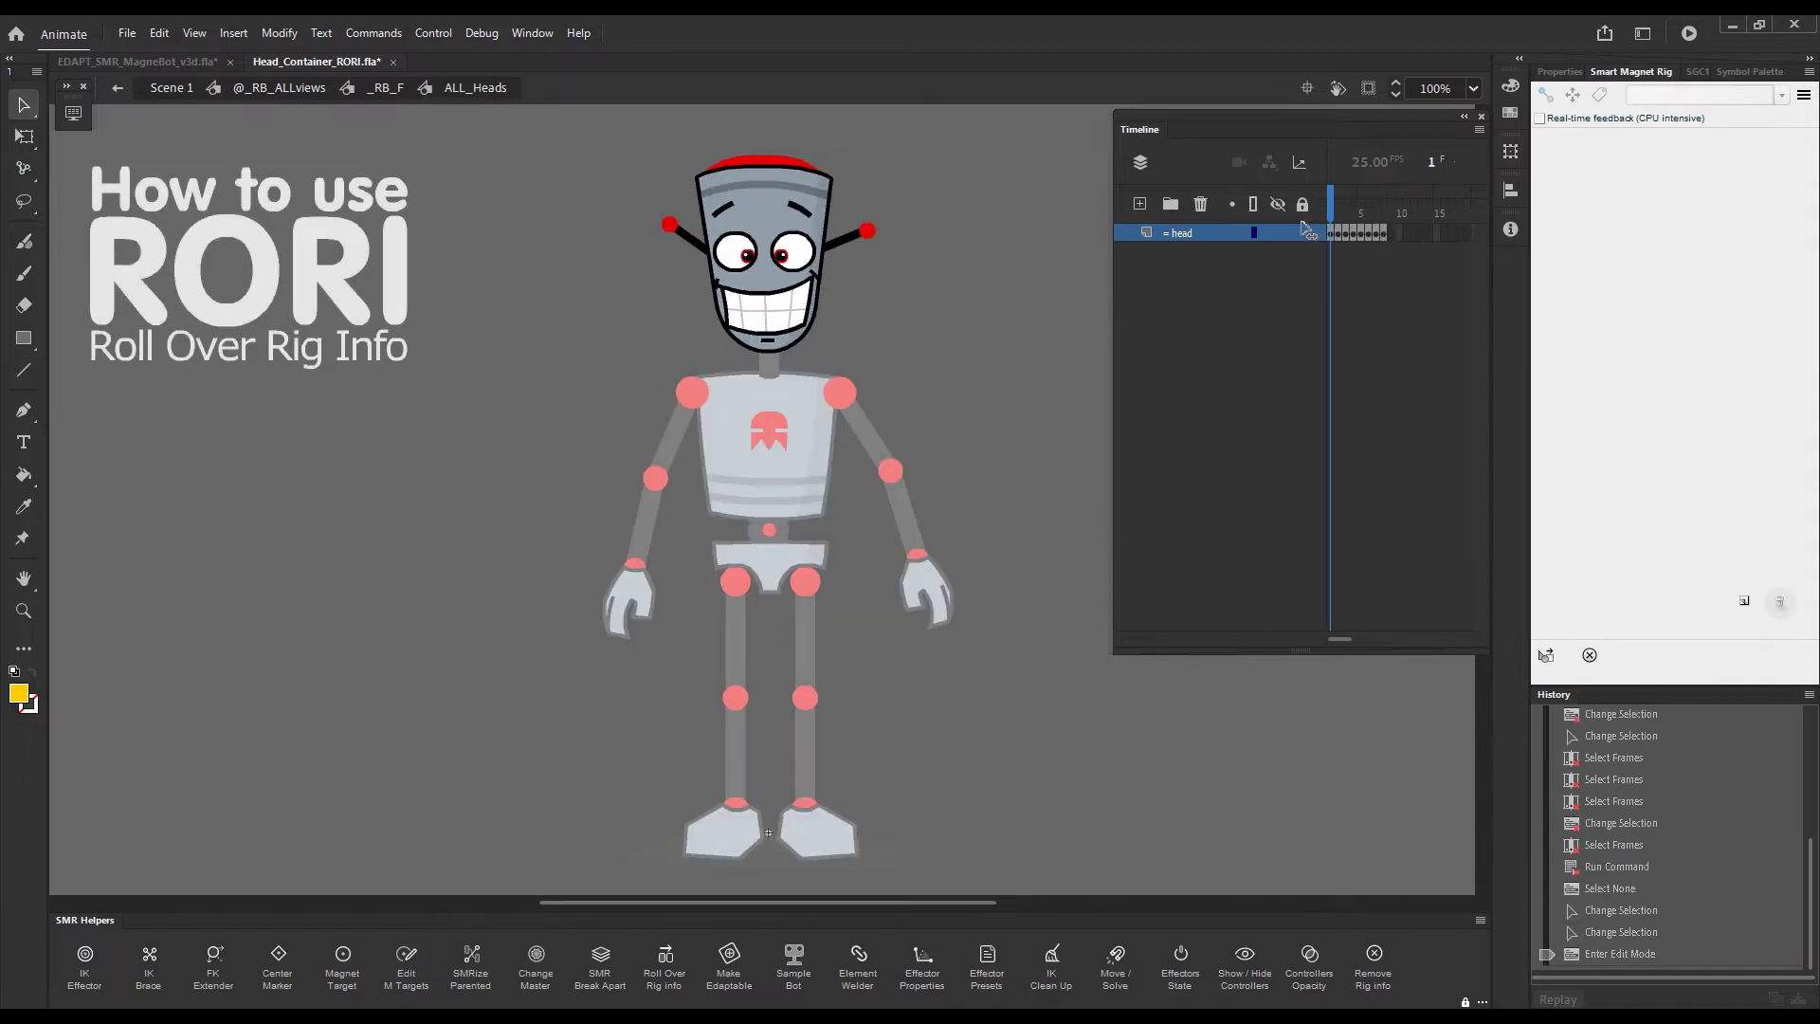
# - Back on the robot, move the head's transformation point to its base
pyautogui.doubleClick(1010, 407)
pyautogui.click(777, 308)
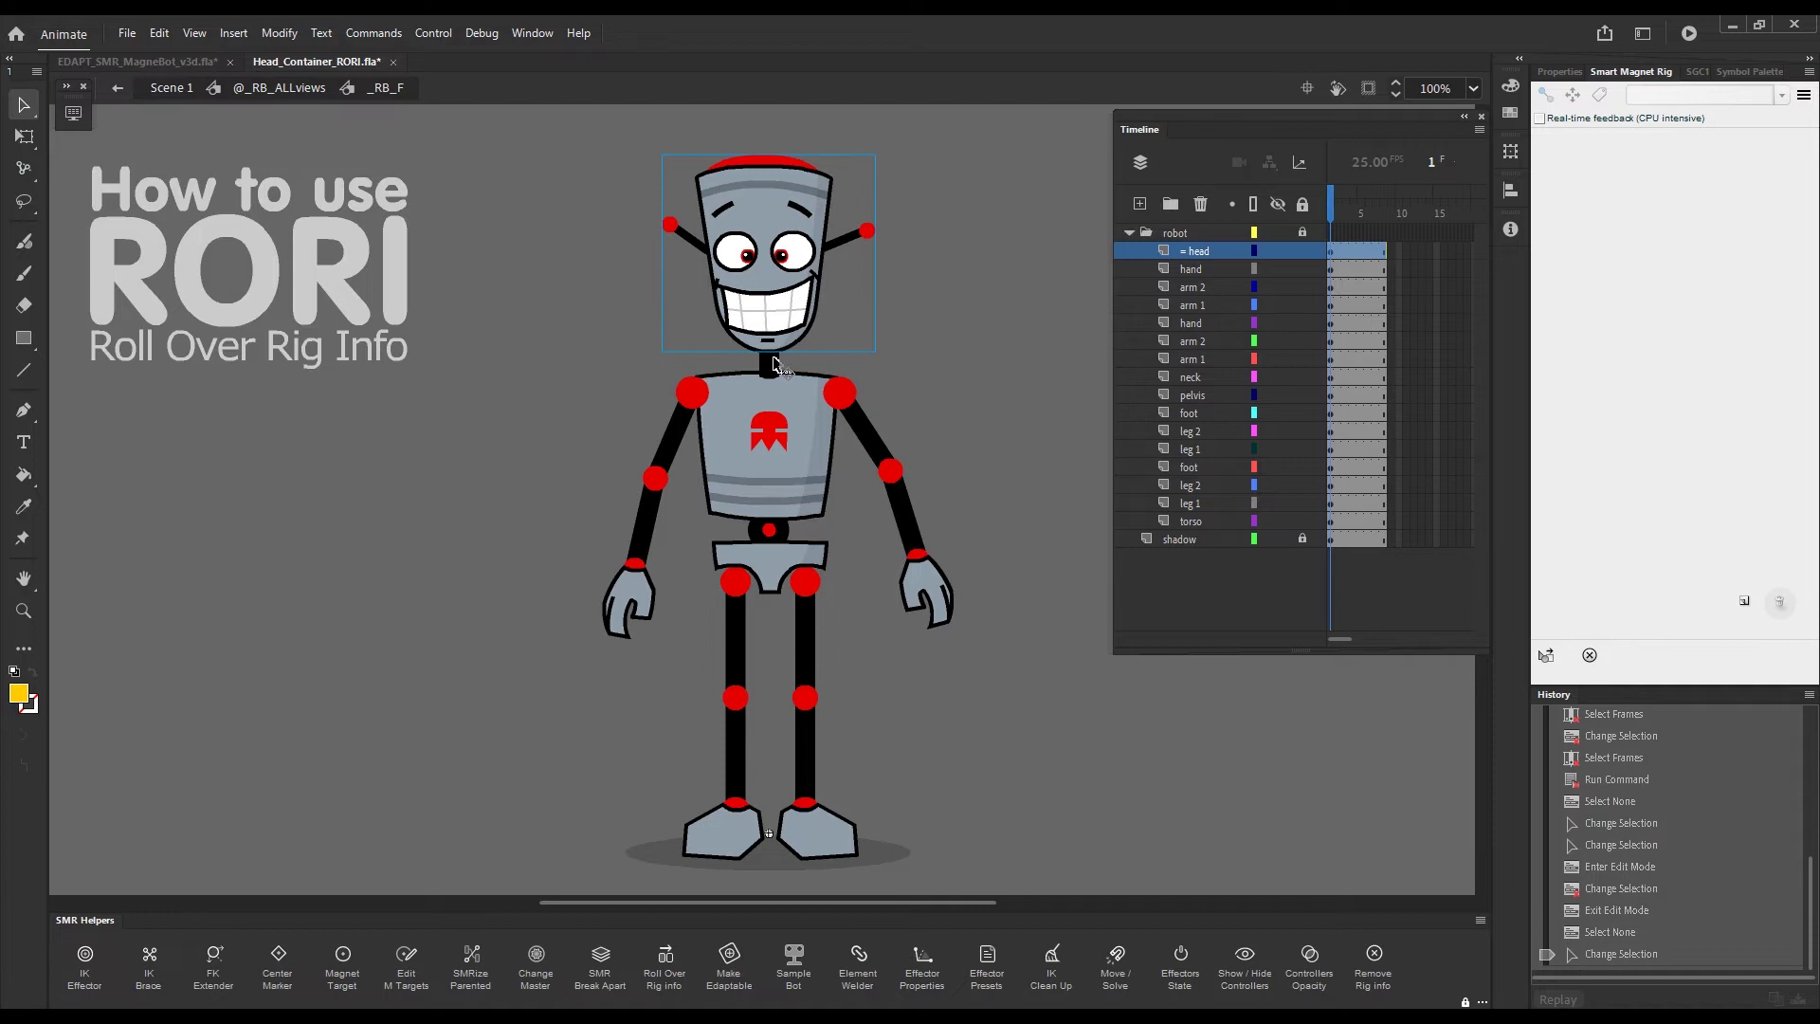
pyautogui.press('q')
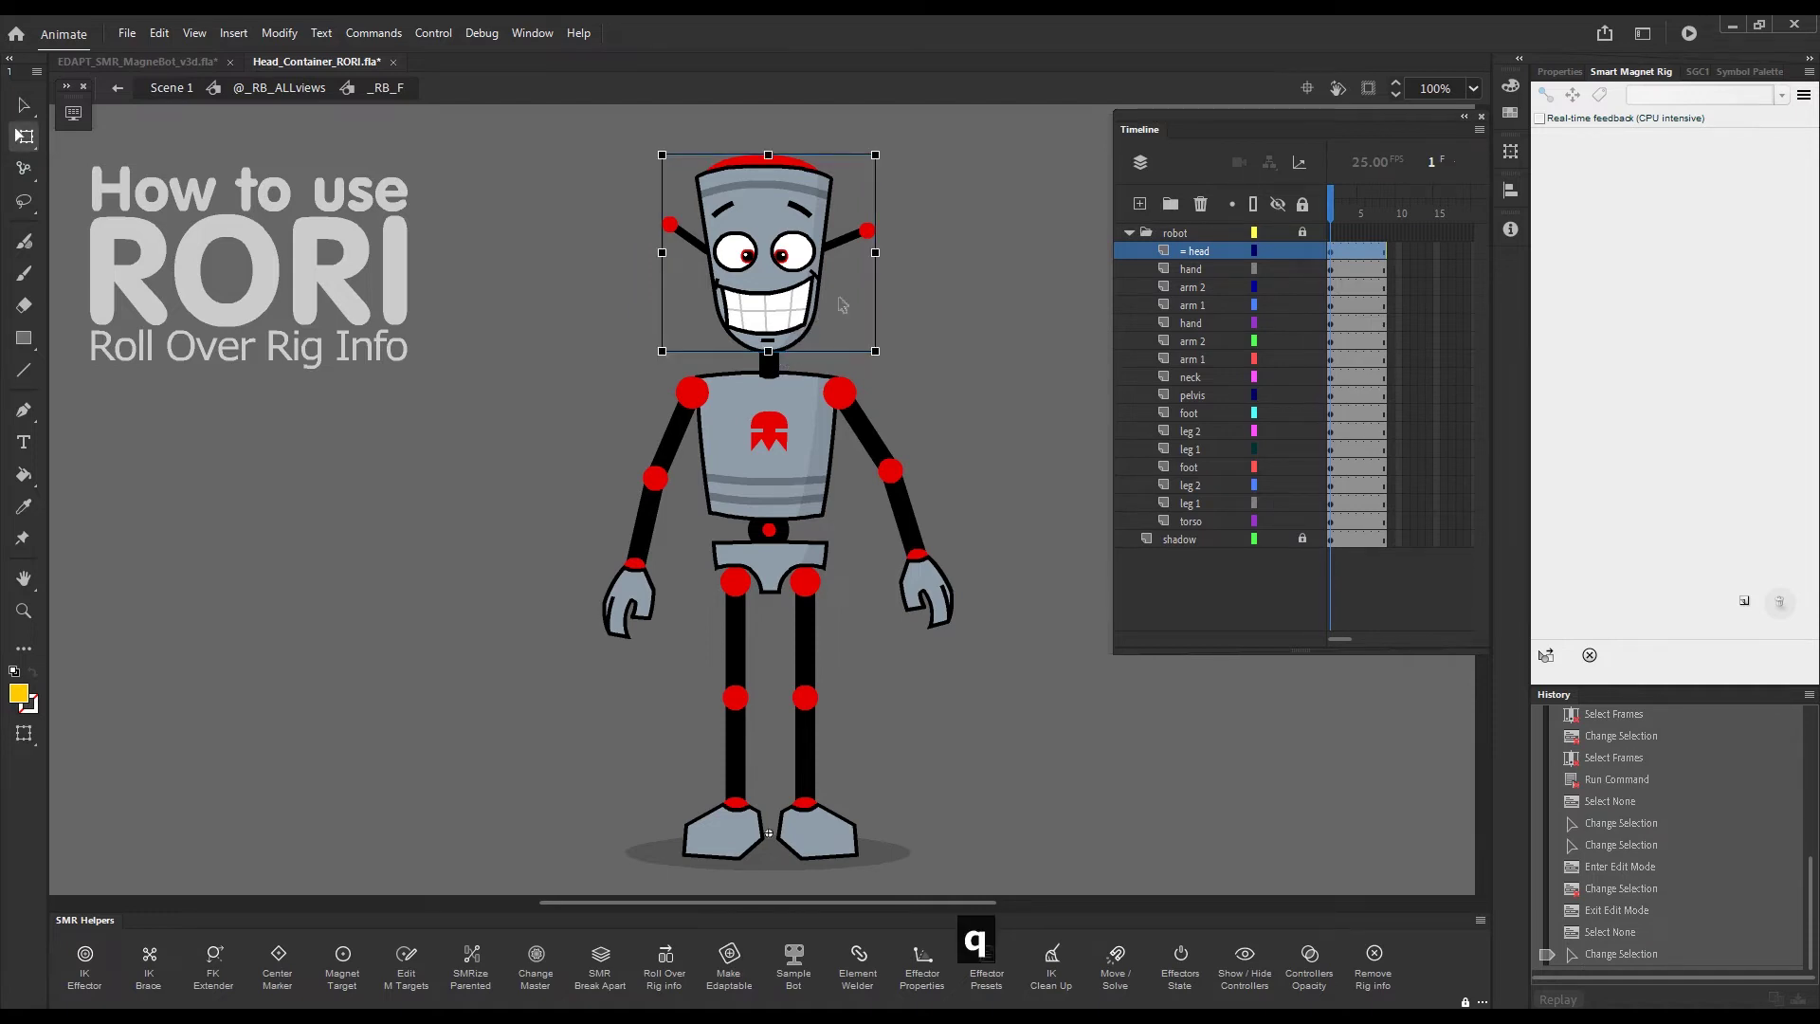
pyautogui.moveTo(950, 301)
pyautogui.mouseDown()
pyautogui.moveTo(1011, 435)
pyautogui.moveTo(983, 214)
pyautogui.moveTo(961, 296)
pyautogui.mouseUp()
pyautogui.press('q')
pyautogui.click(779, 829)
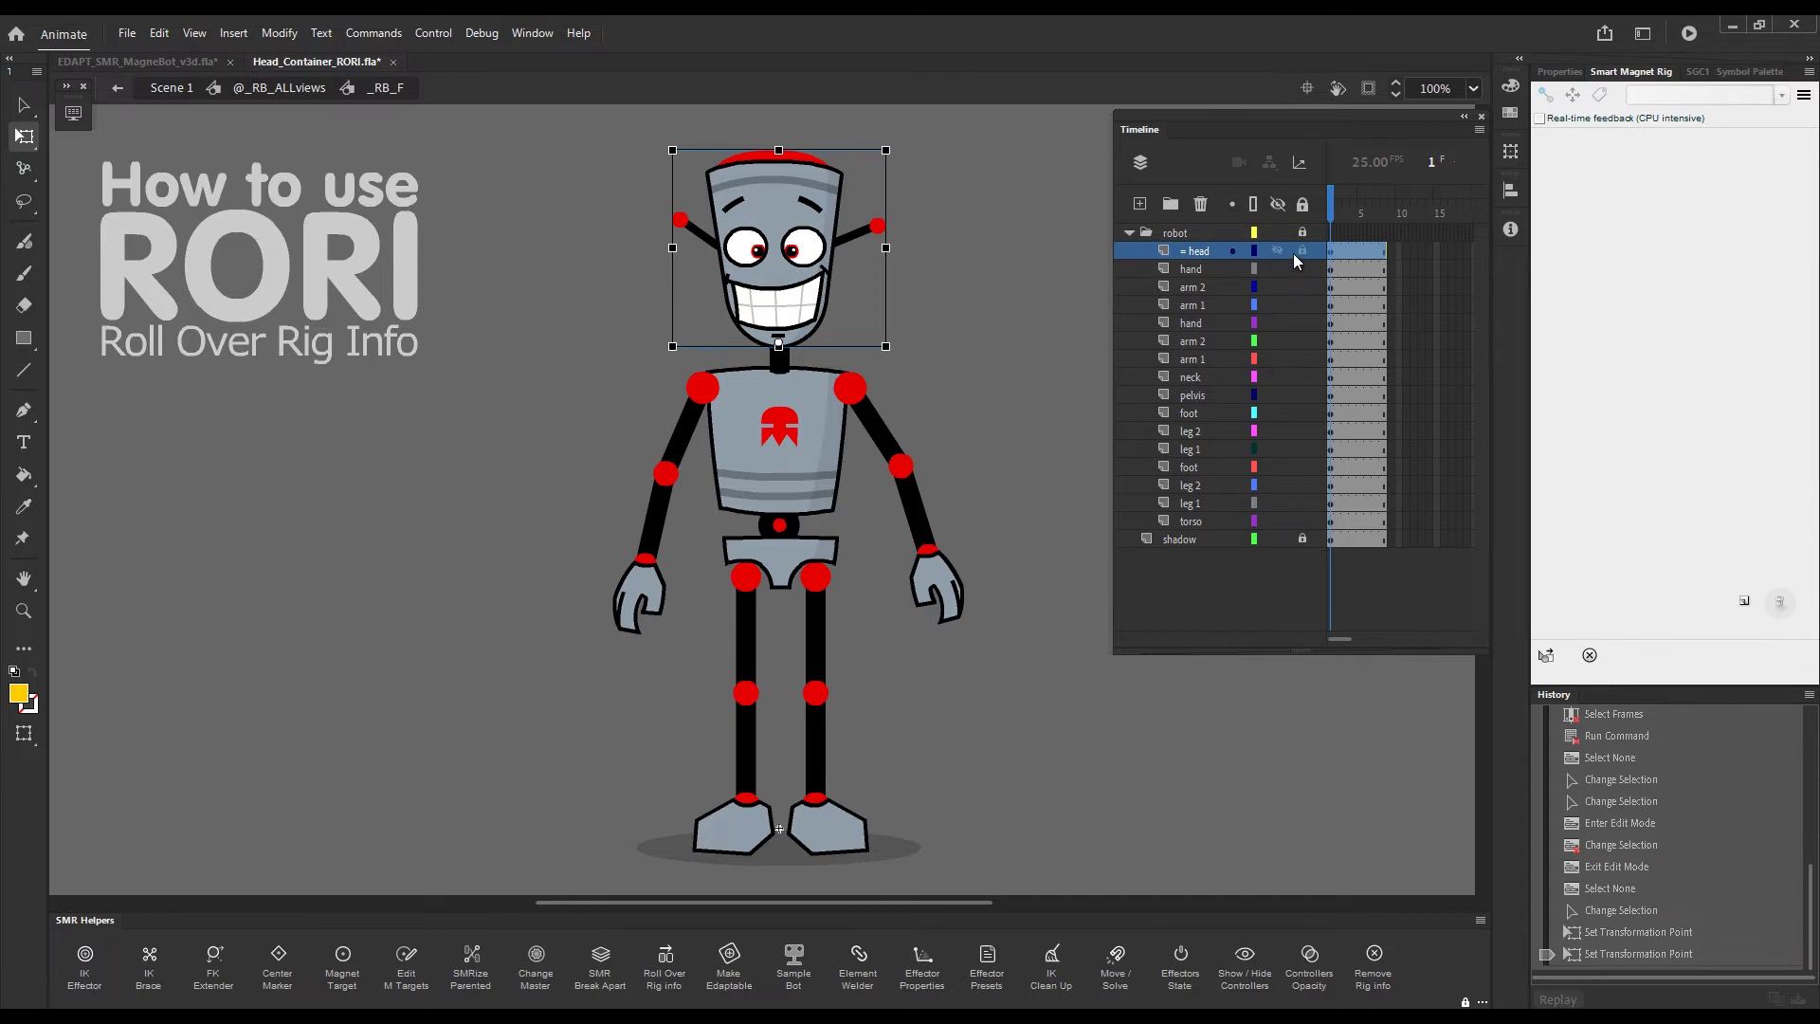
# - Outline the head layer, zoom on the neck, and enter ALL_Heads > _RB_head_F
pyautogui.click(1254, 251)
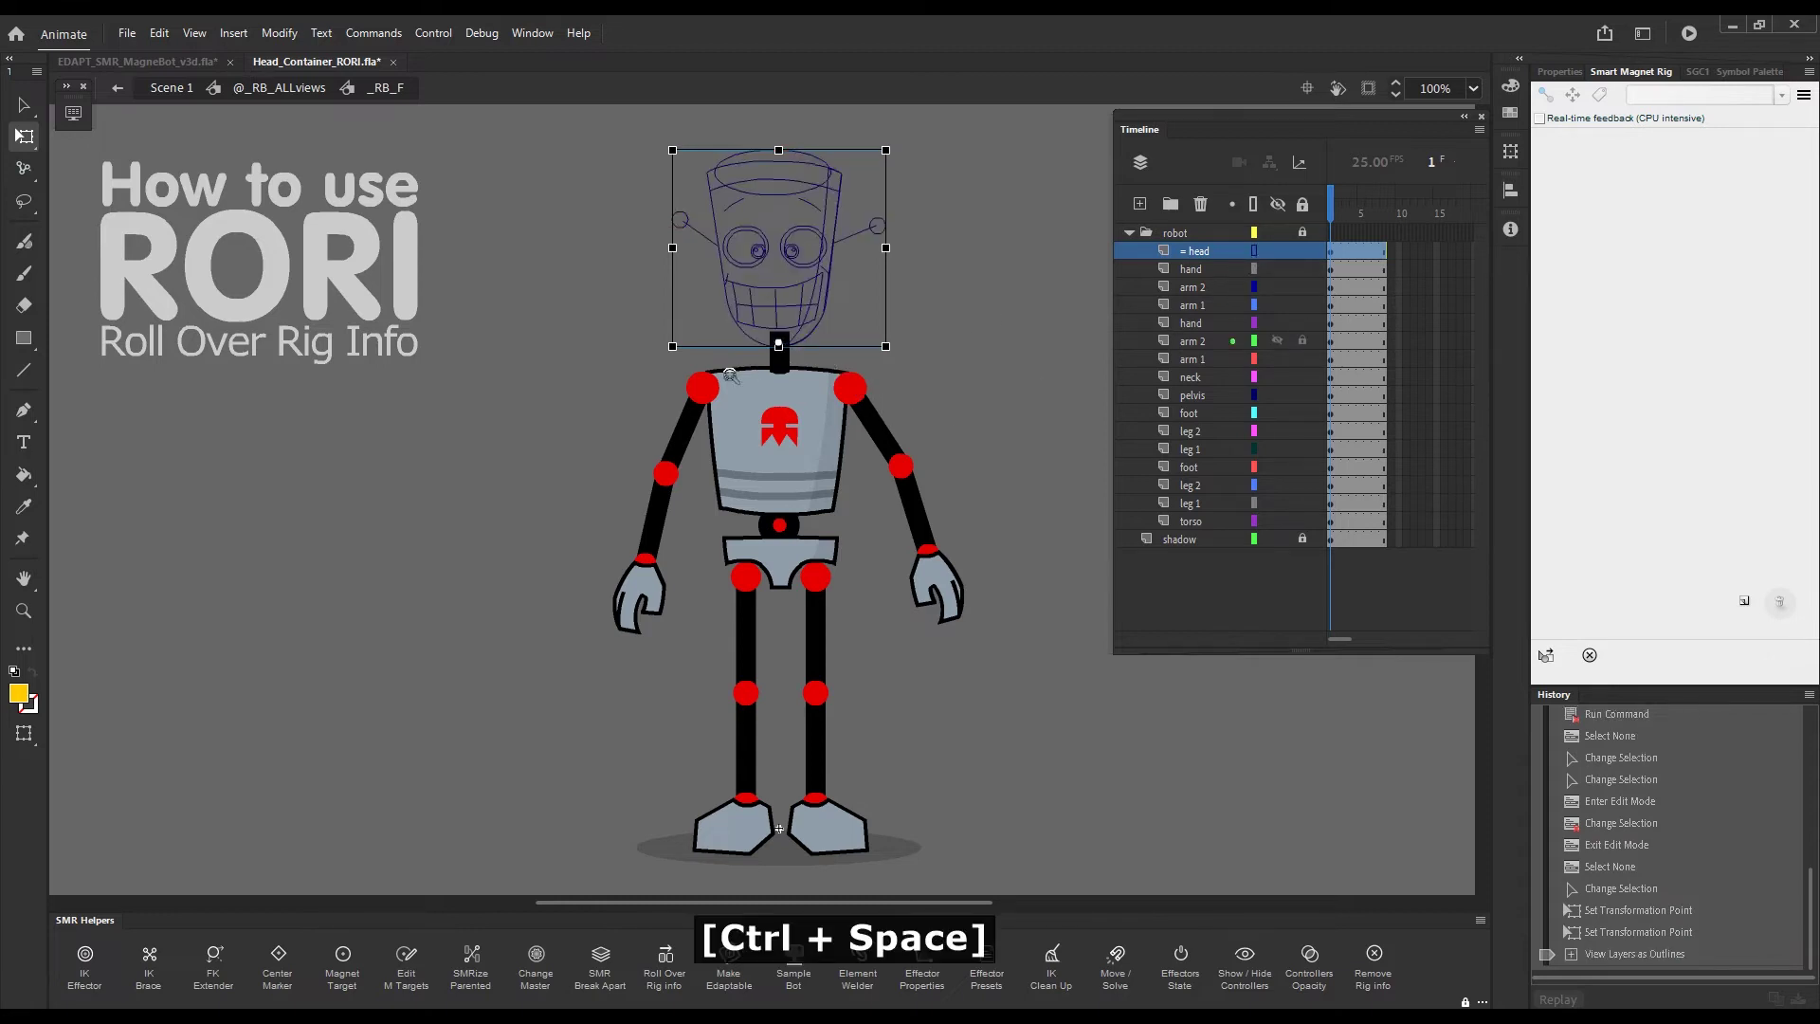
pyautogui.keyDown('ctrl'); pyautogui.click(850, 287); pyautogui.keyUp('ctrl')
pyautogui.moveTo(886, 419); pyautogui.dragTo(894, 375)
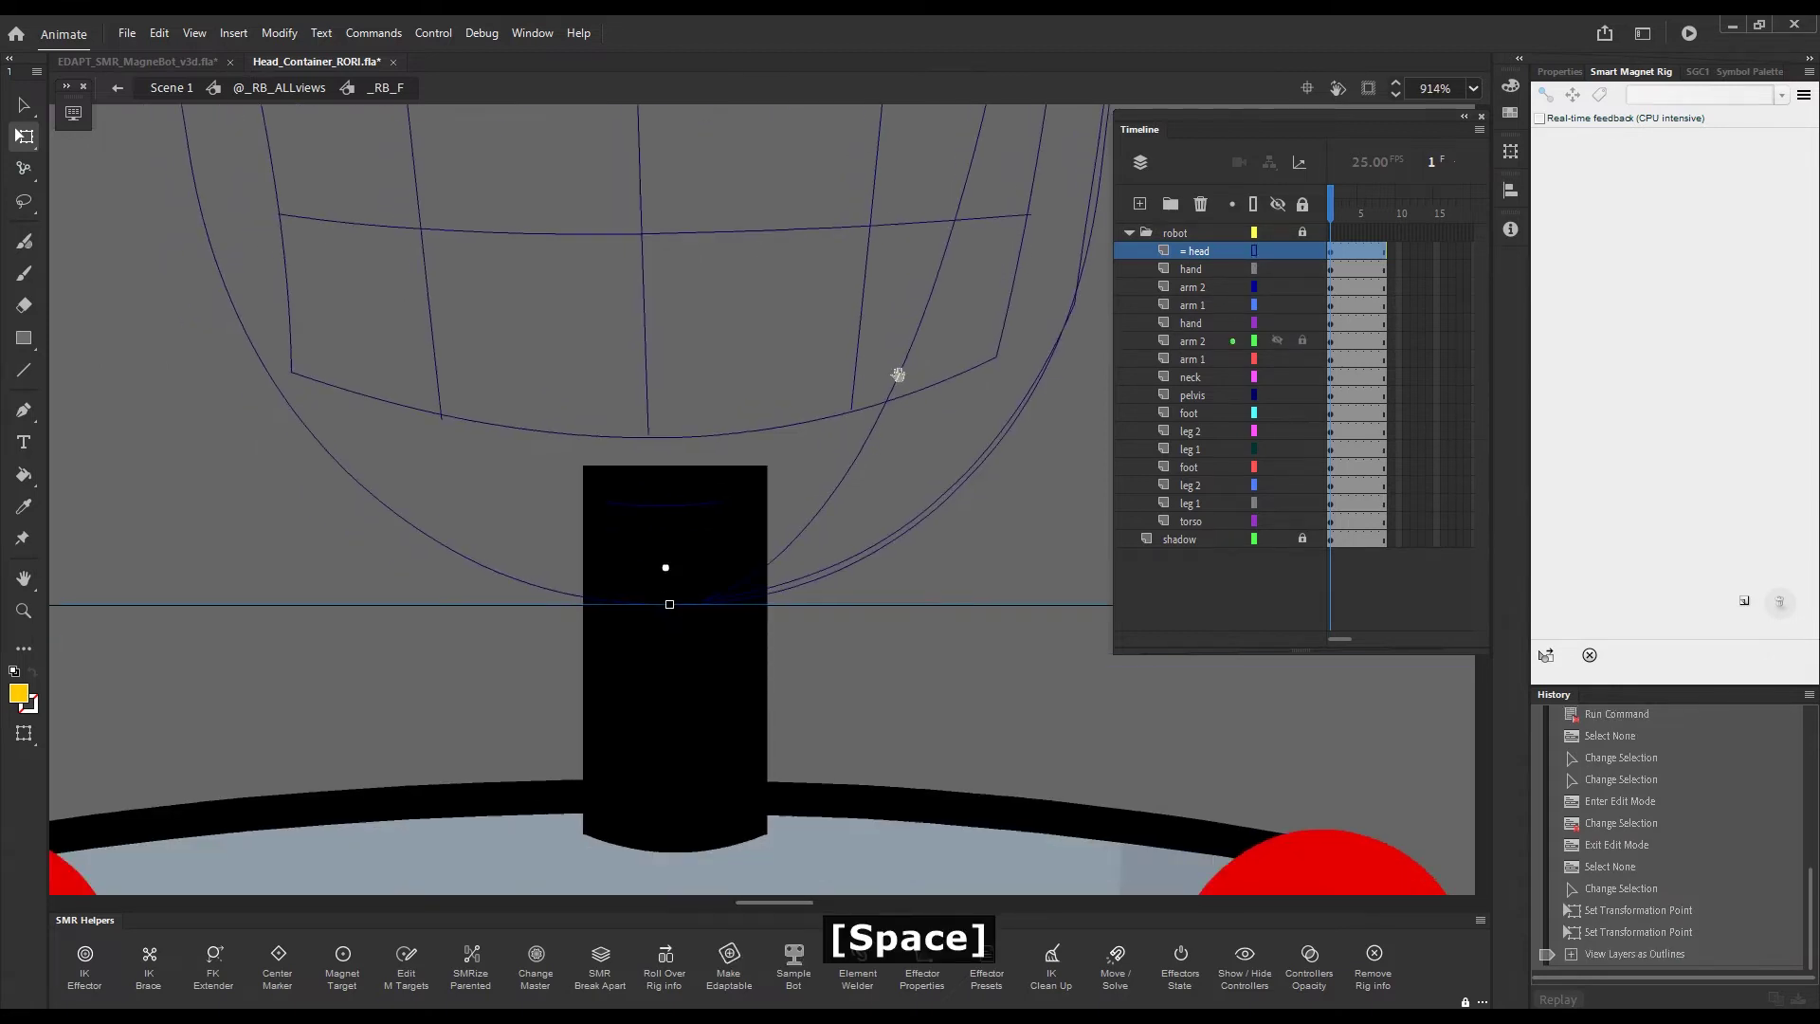
pyautogui.doubleClick(880, 435)
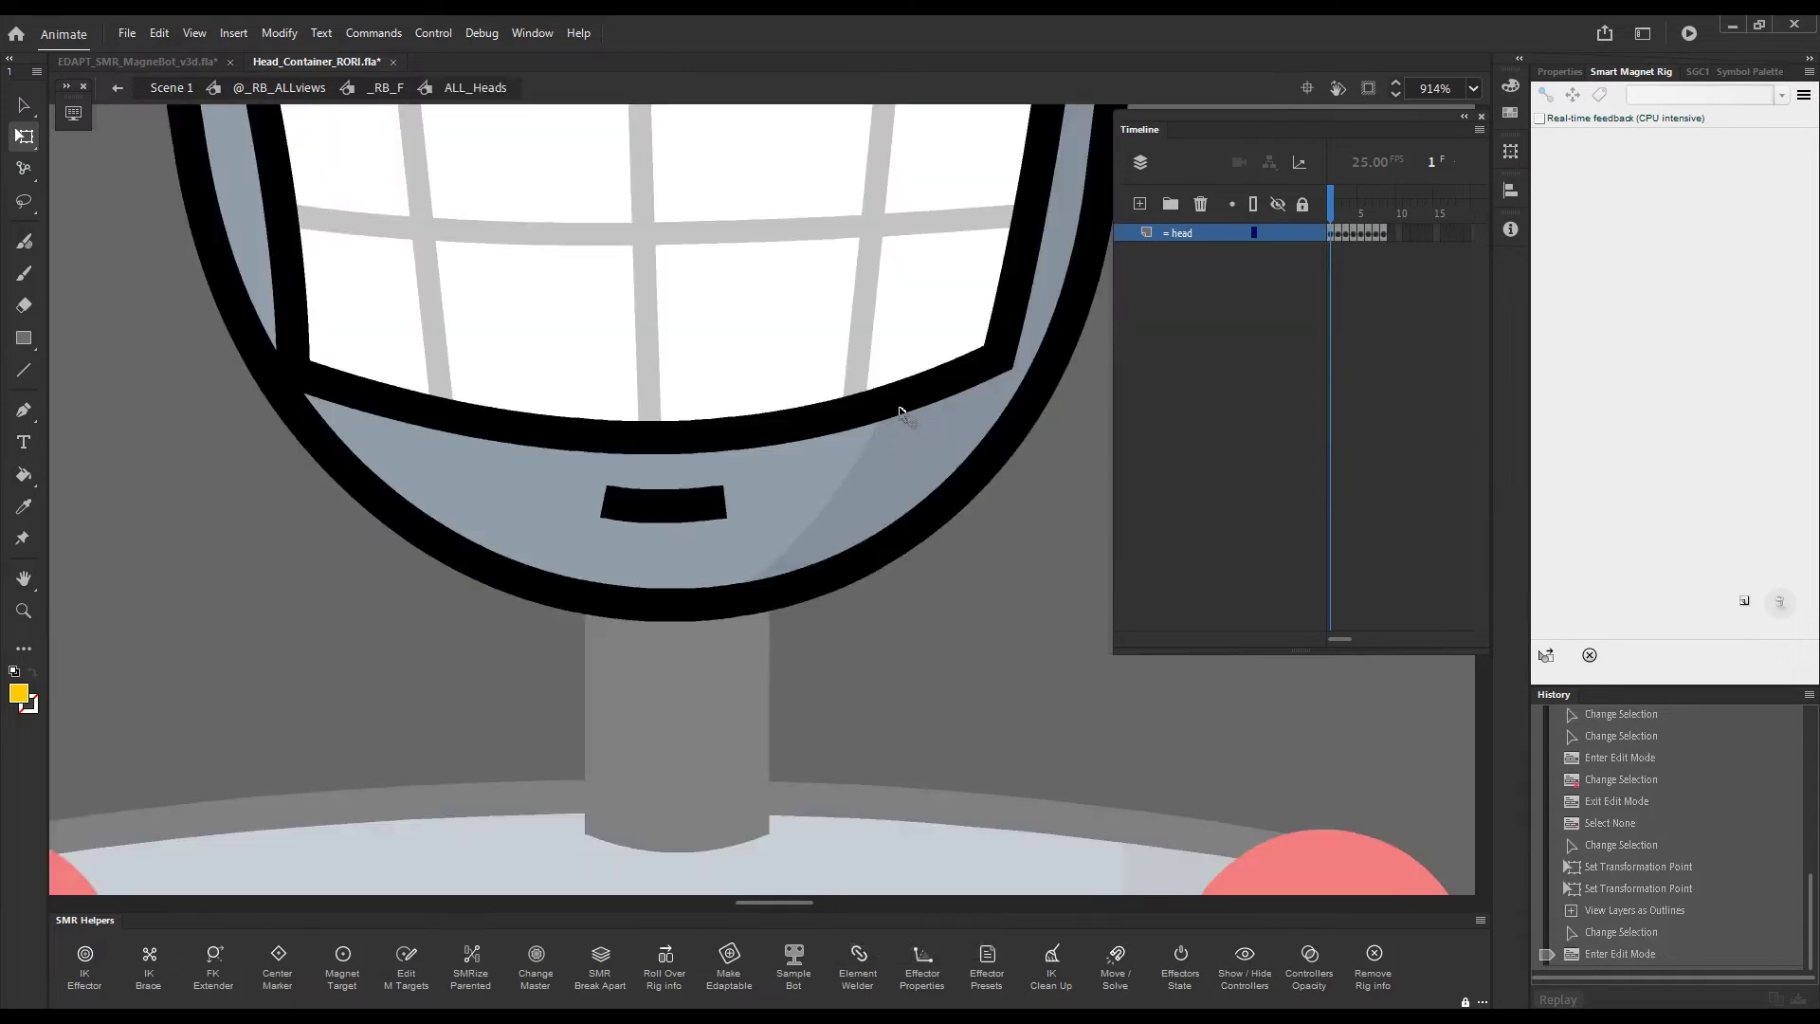
pyautogui.click(898, 417)
pyautogui.doubleClick(898, 421)
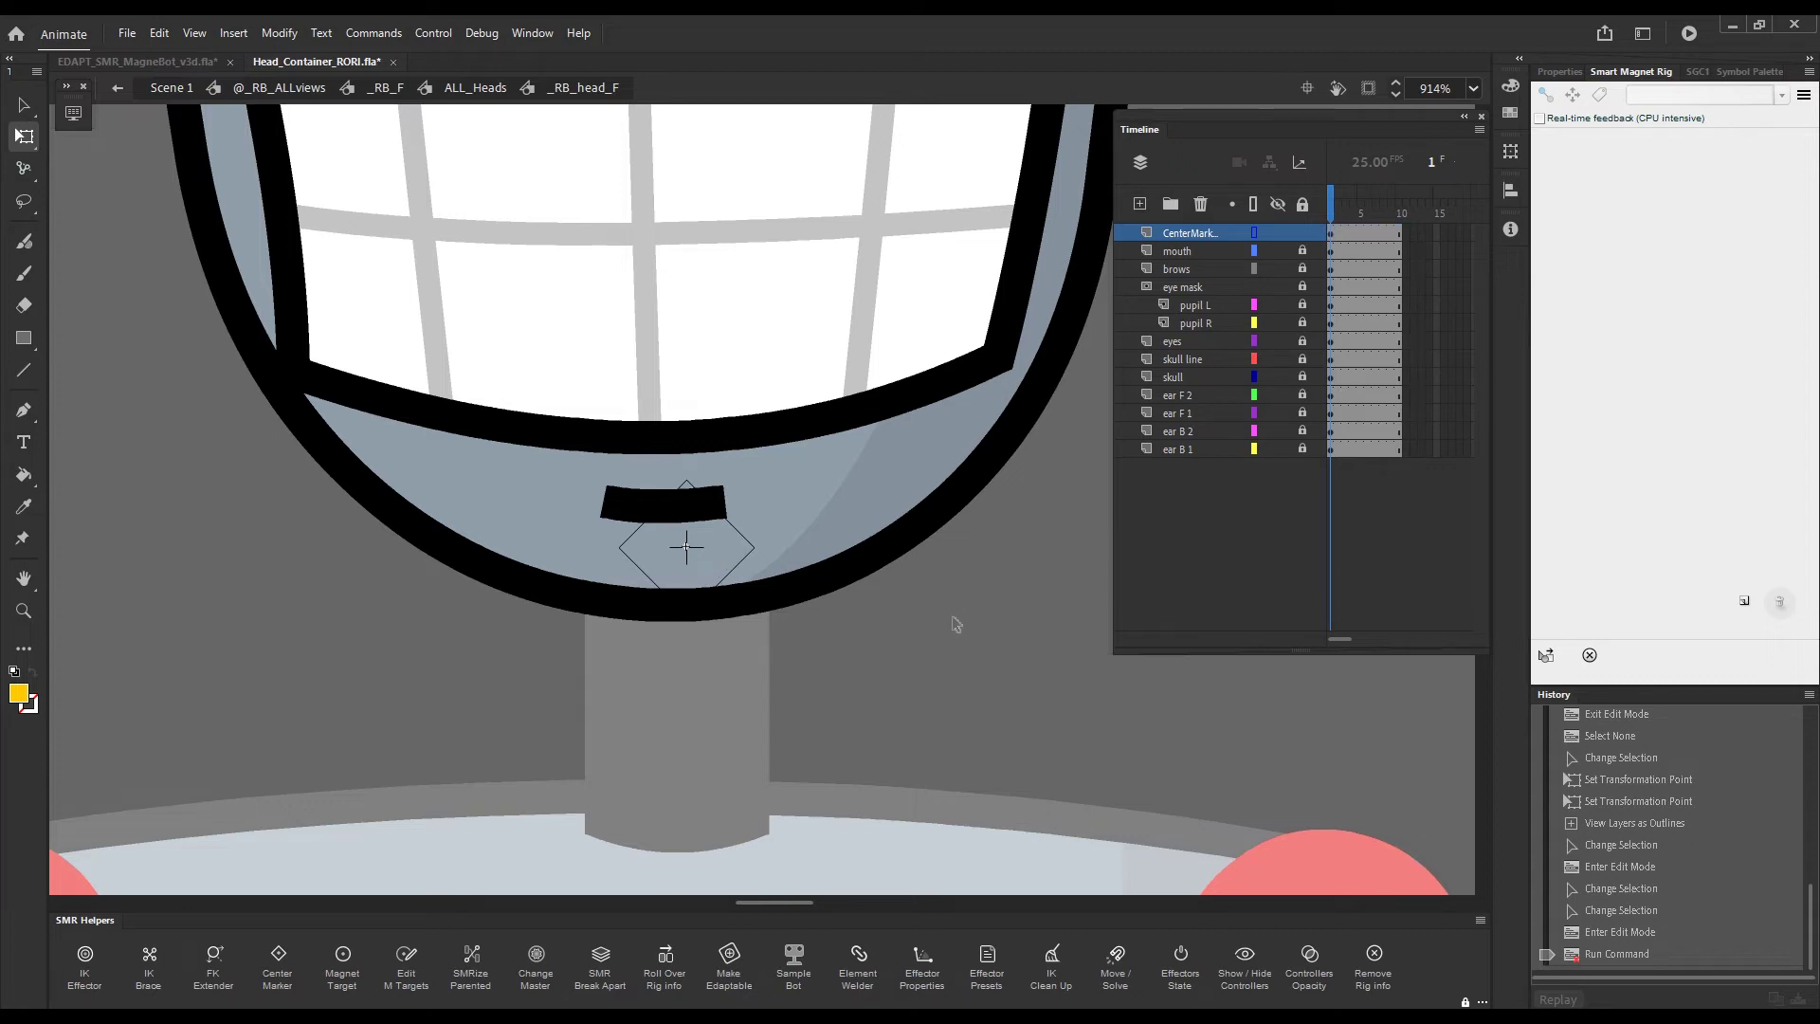
# - Hide the neck layer and place the head's pivot onto the centre marker
pyautogui.doubleClick(955, 625)
pyautogui.doubleClick(955, 679)
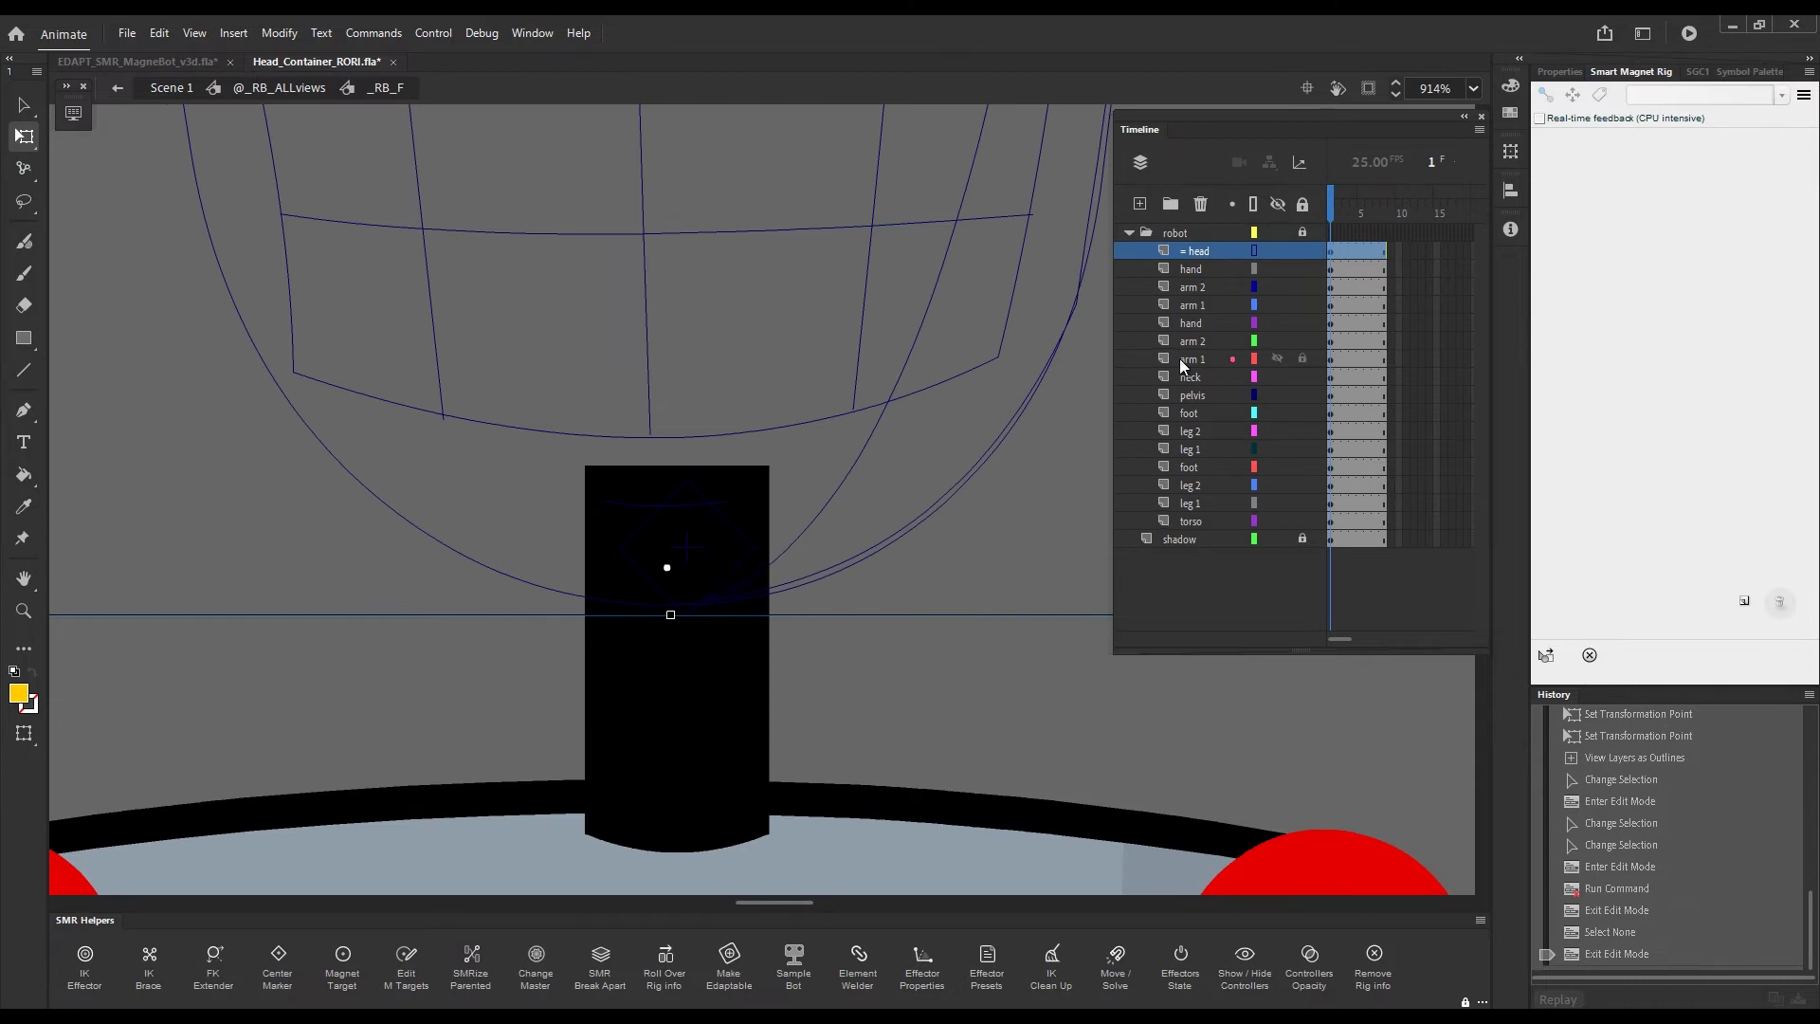
pyautogui.click(1277, 377)
pyautogui.click(686, 550)
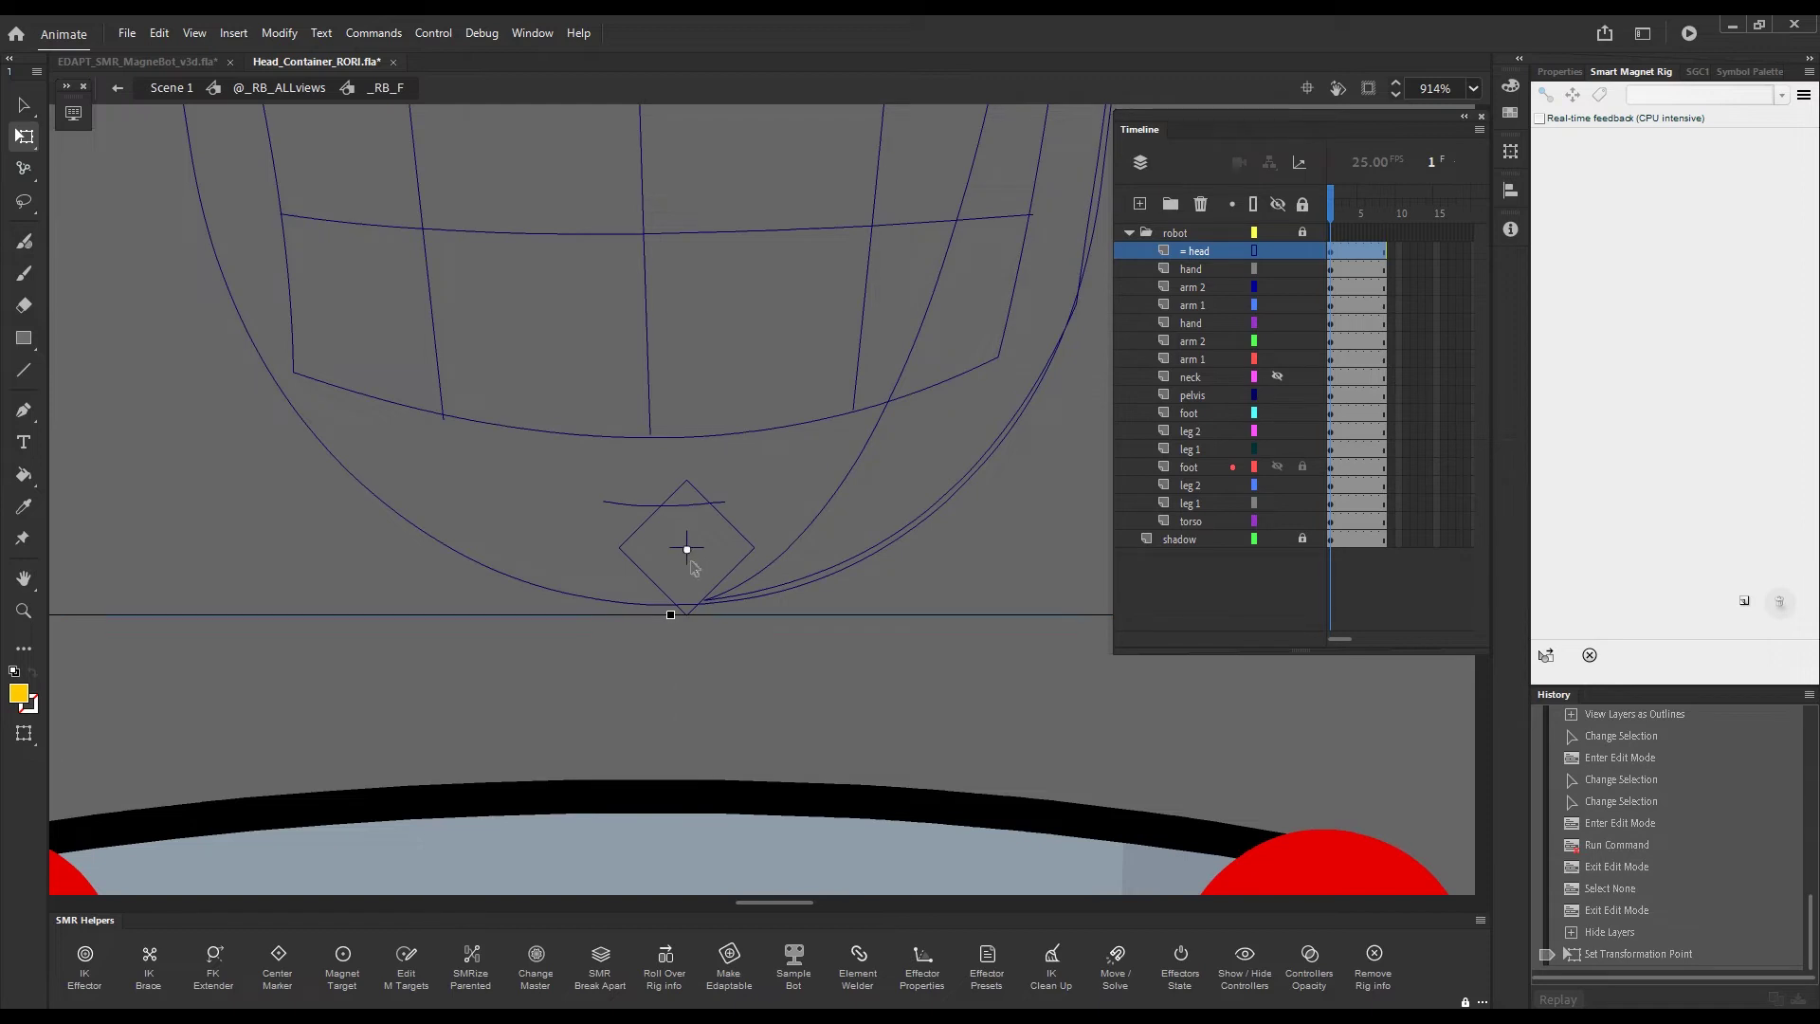
pyautogui.keyDown('ctrl'); pyautogui.click(687, 549); pyautogui.keyUp('ctrl')
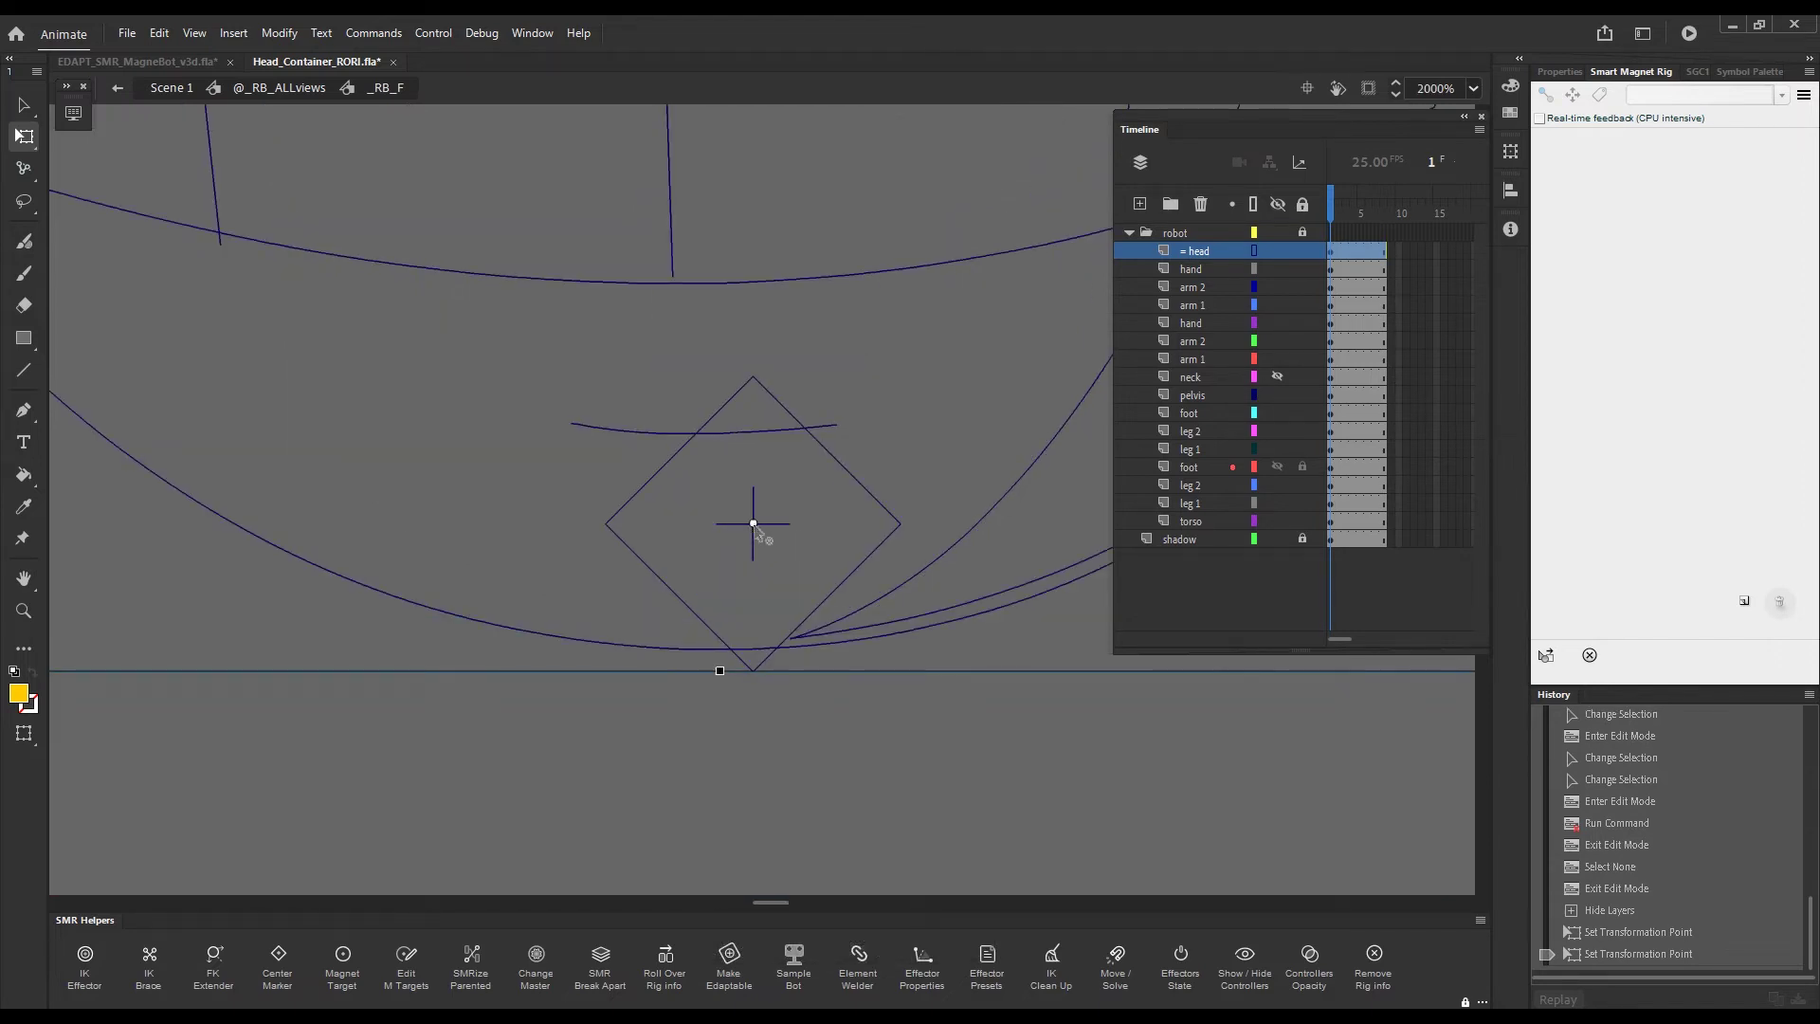
pyautogui.click(753, 524)
pyautogui.click(752, 525)
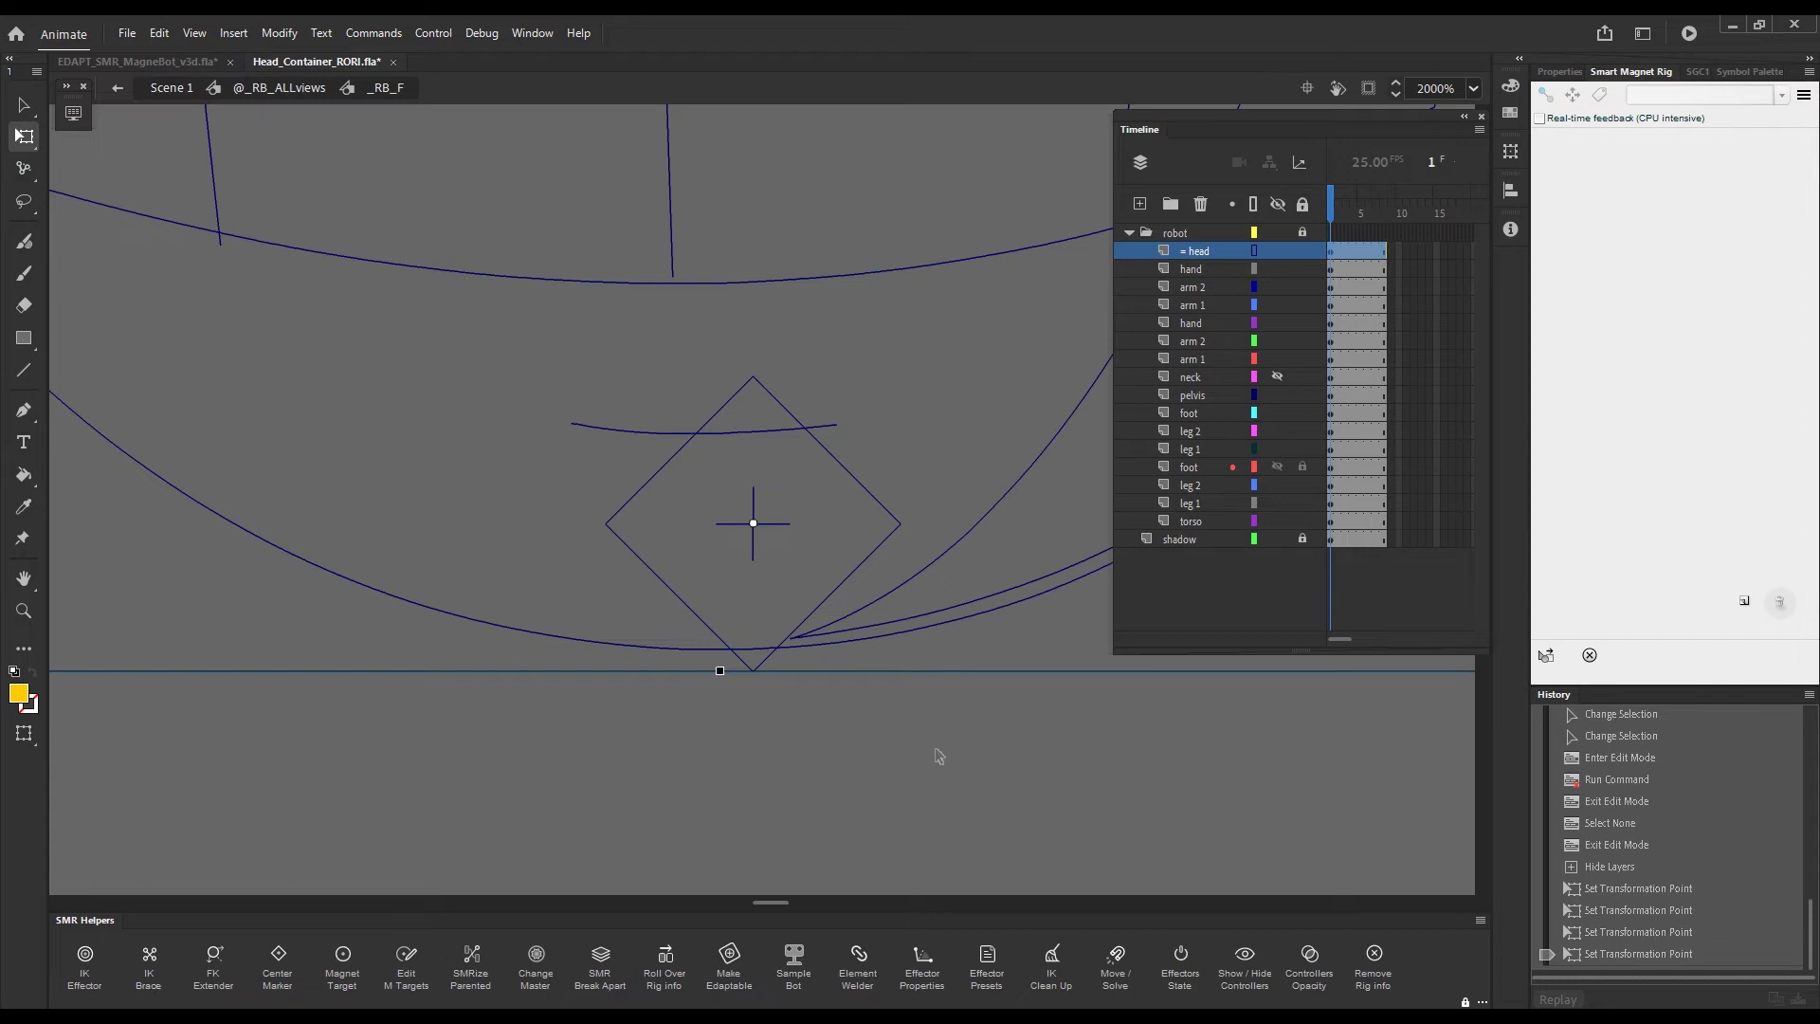
# - View the whole robot, run Ctrl+T, and select the head symbol
pyautogui.hotkey('ctrl', '1')
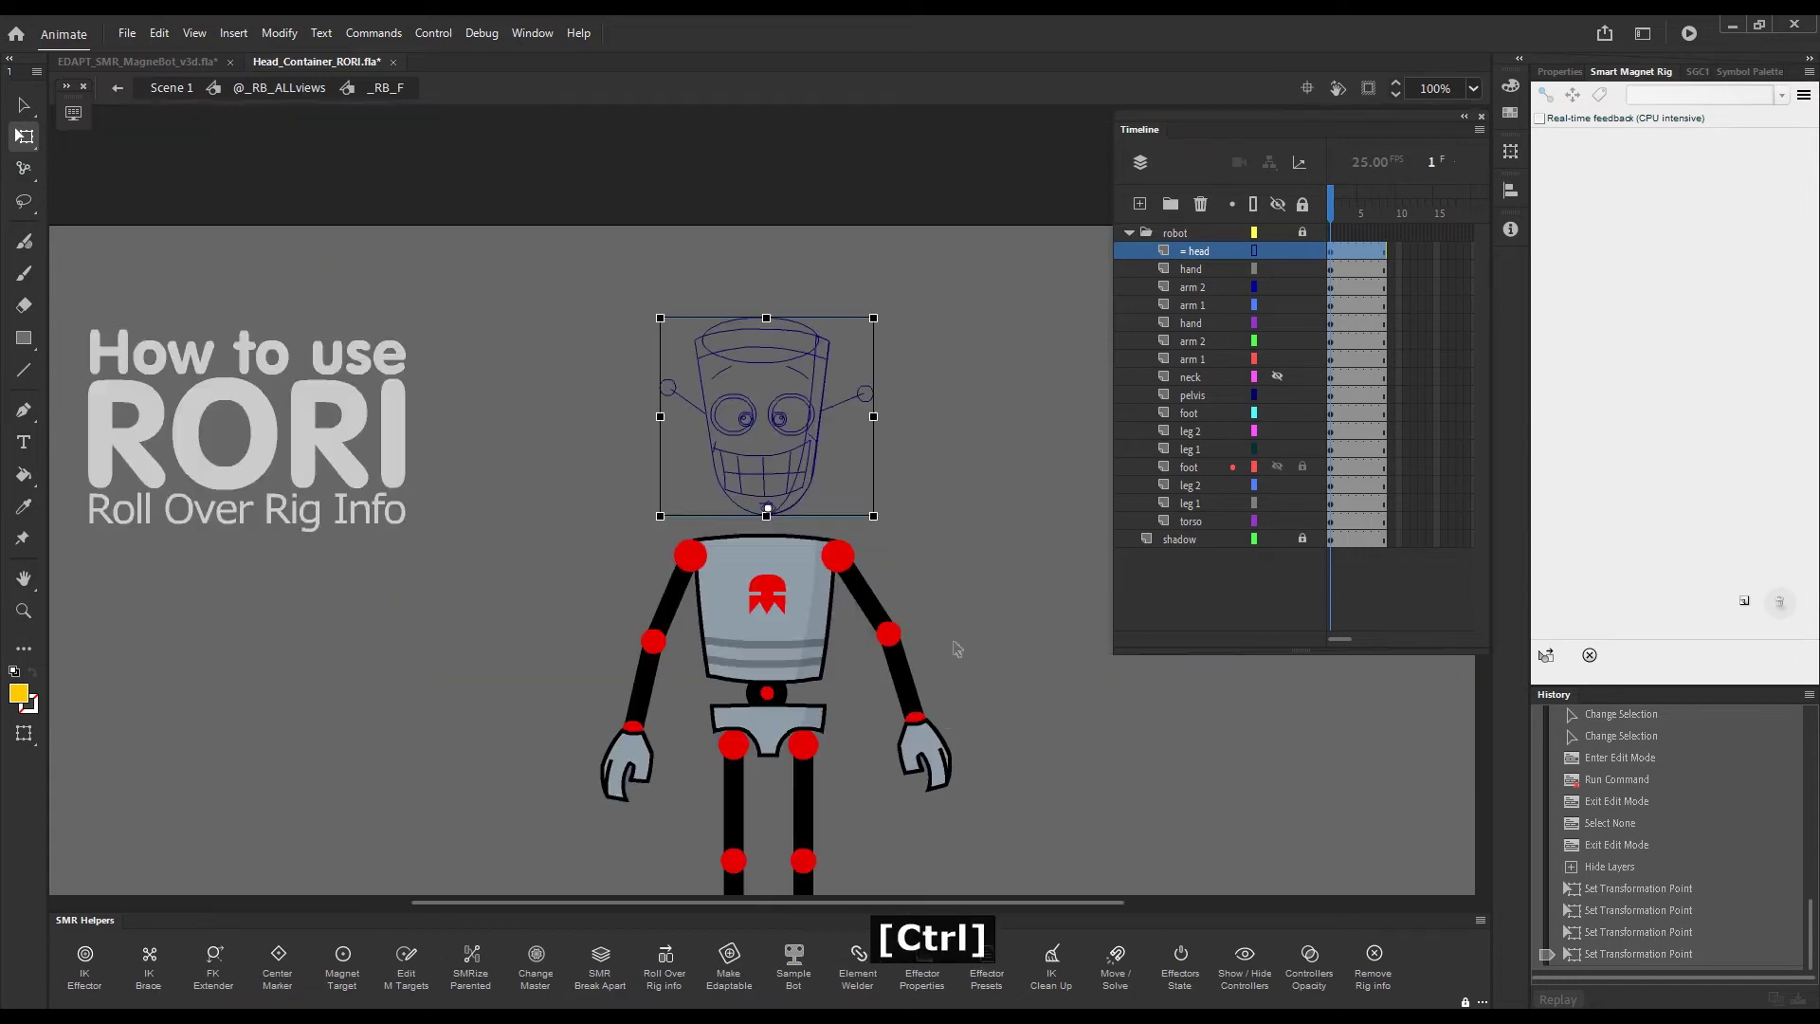
pyautogui.hotkey('ctrl', 't')
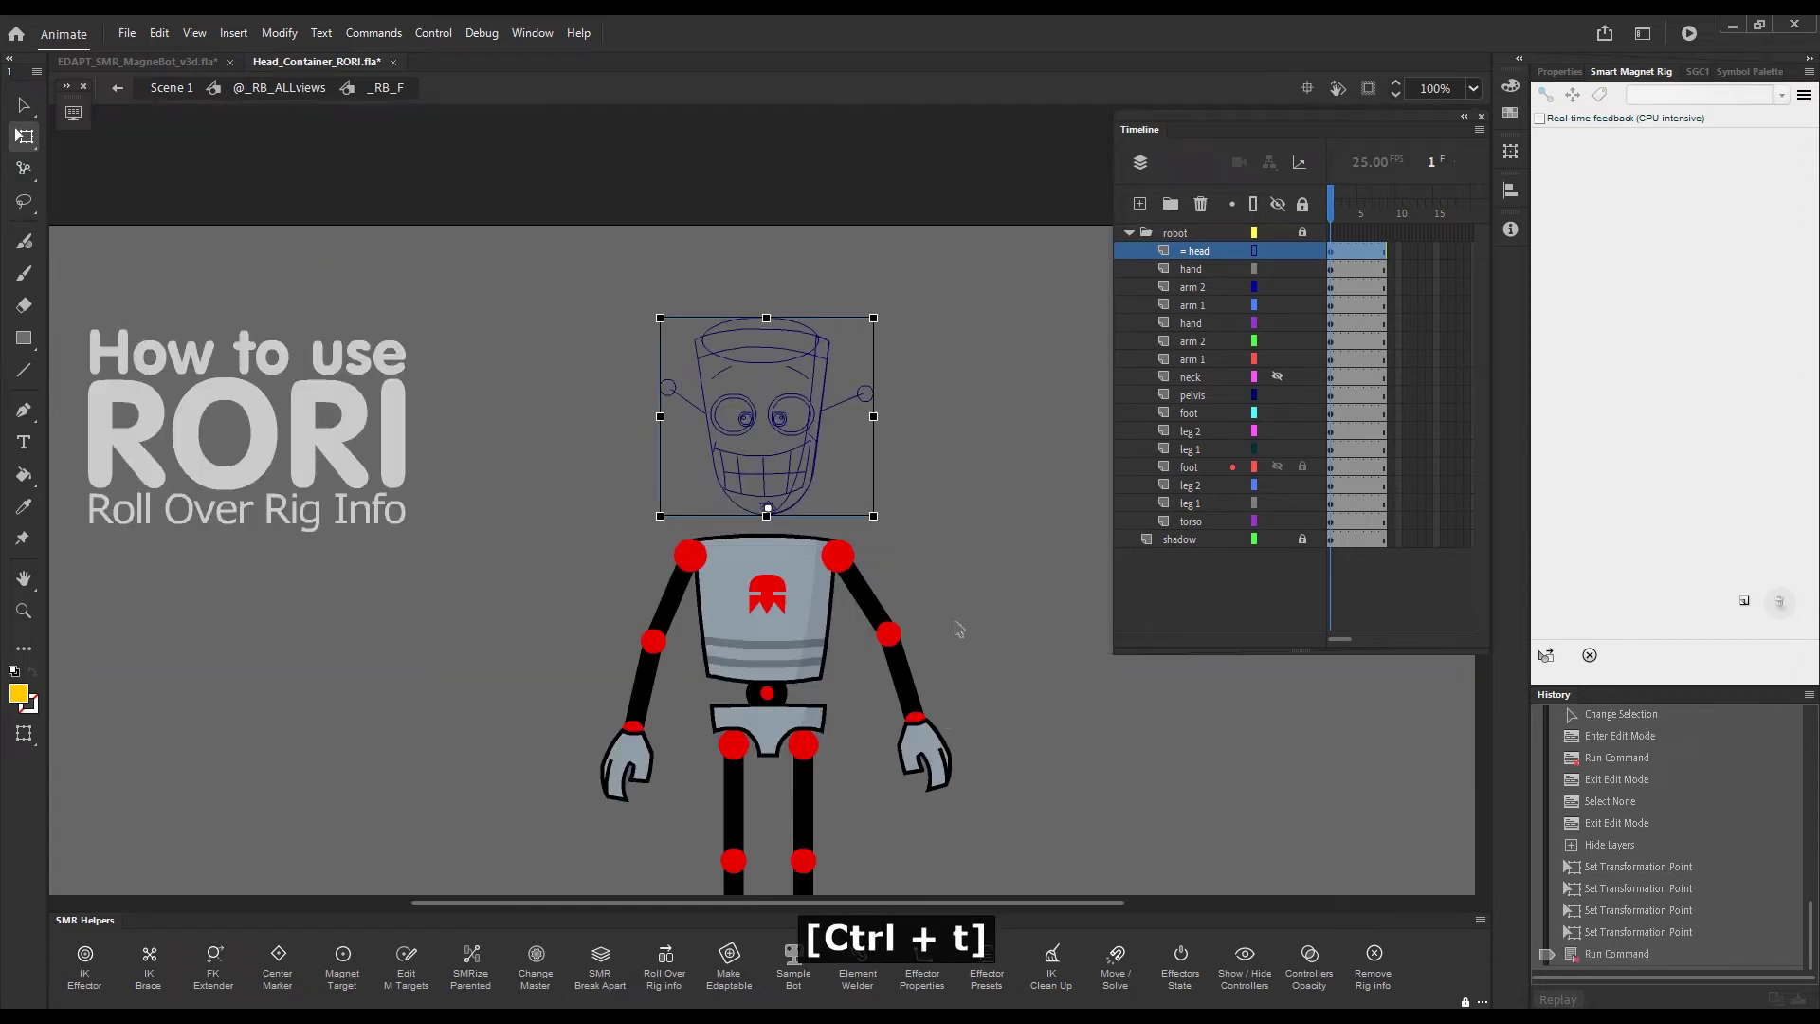
pyautogui.click(801, 500)
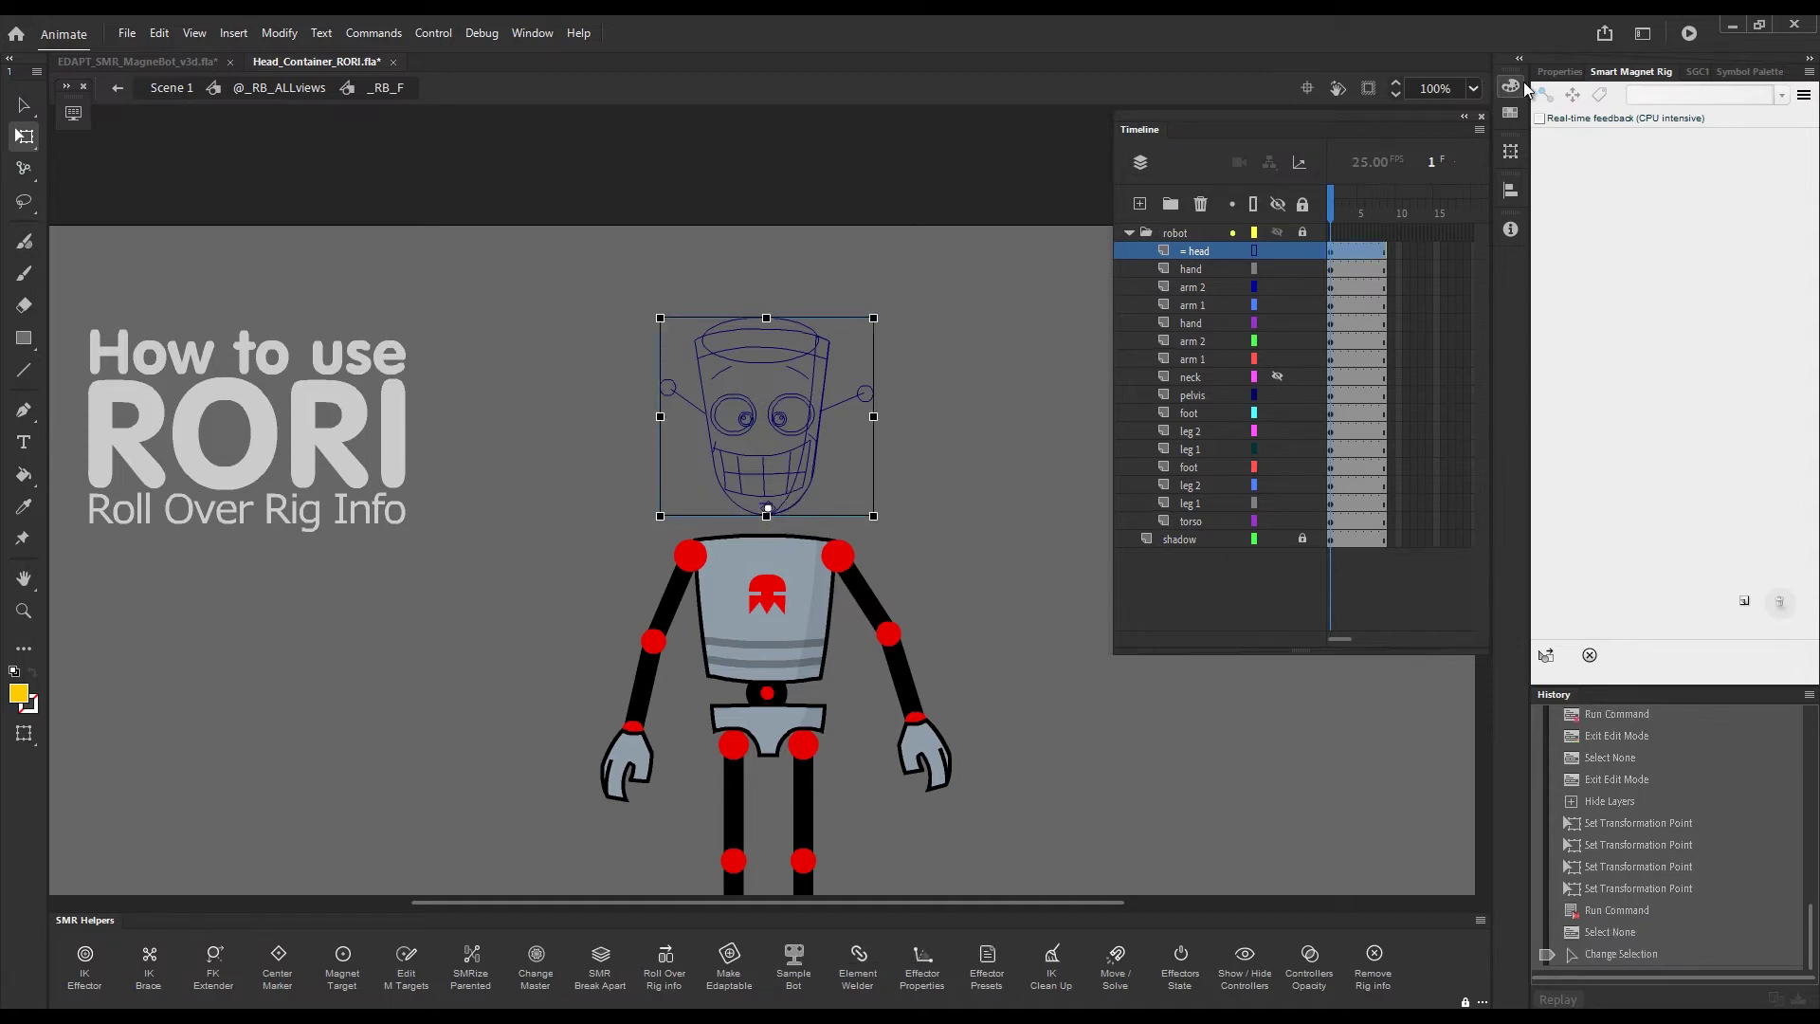
# - Unhide the neck and FreeStyle-rig torso, neck and ALL_Heads head up from the pelvis
pyautogui.click(1277, 377)
pyautogui.moveTo(1013, 585); pyautogui.dragTo(992, 435)
pyautogui.press('F4')
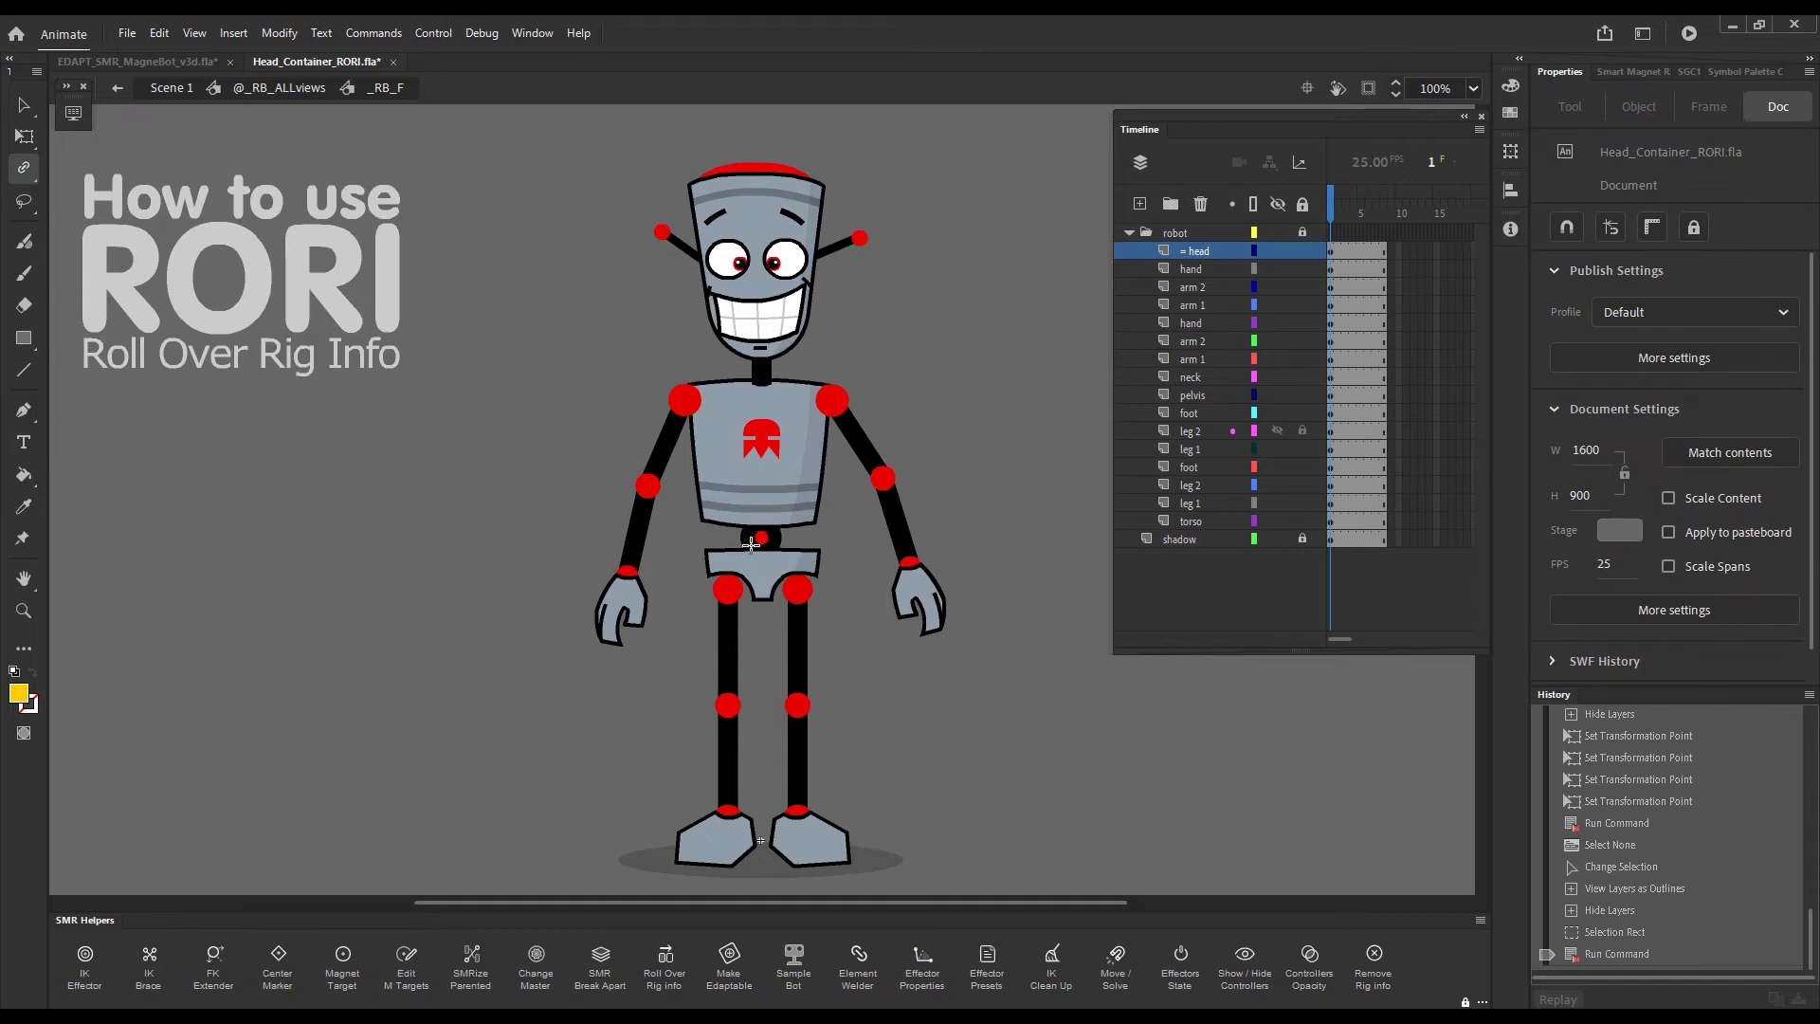
pyautogui.moveTo(768, 450)
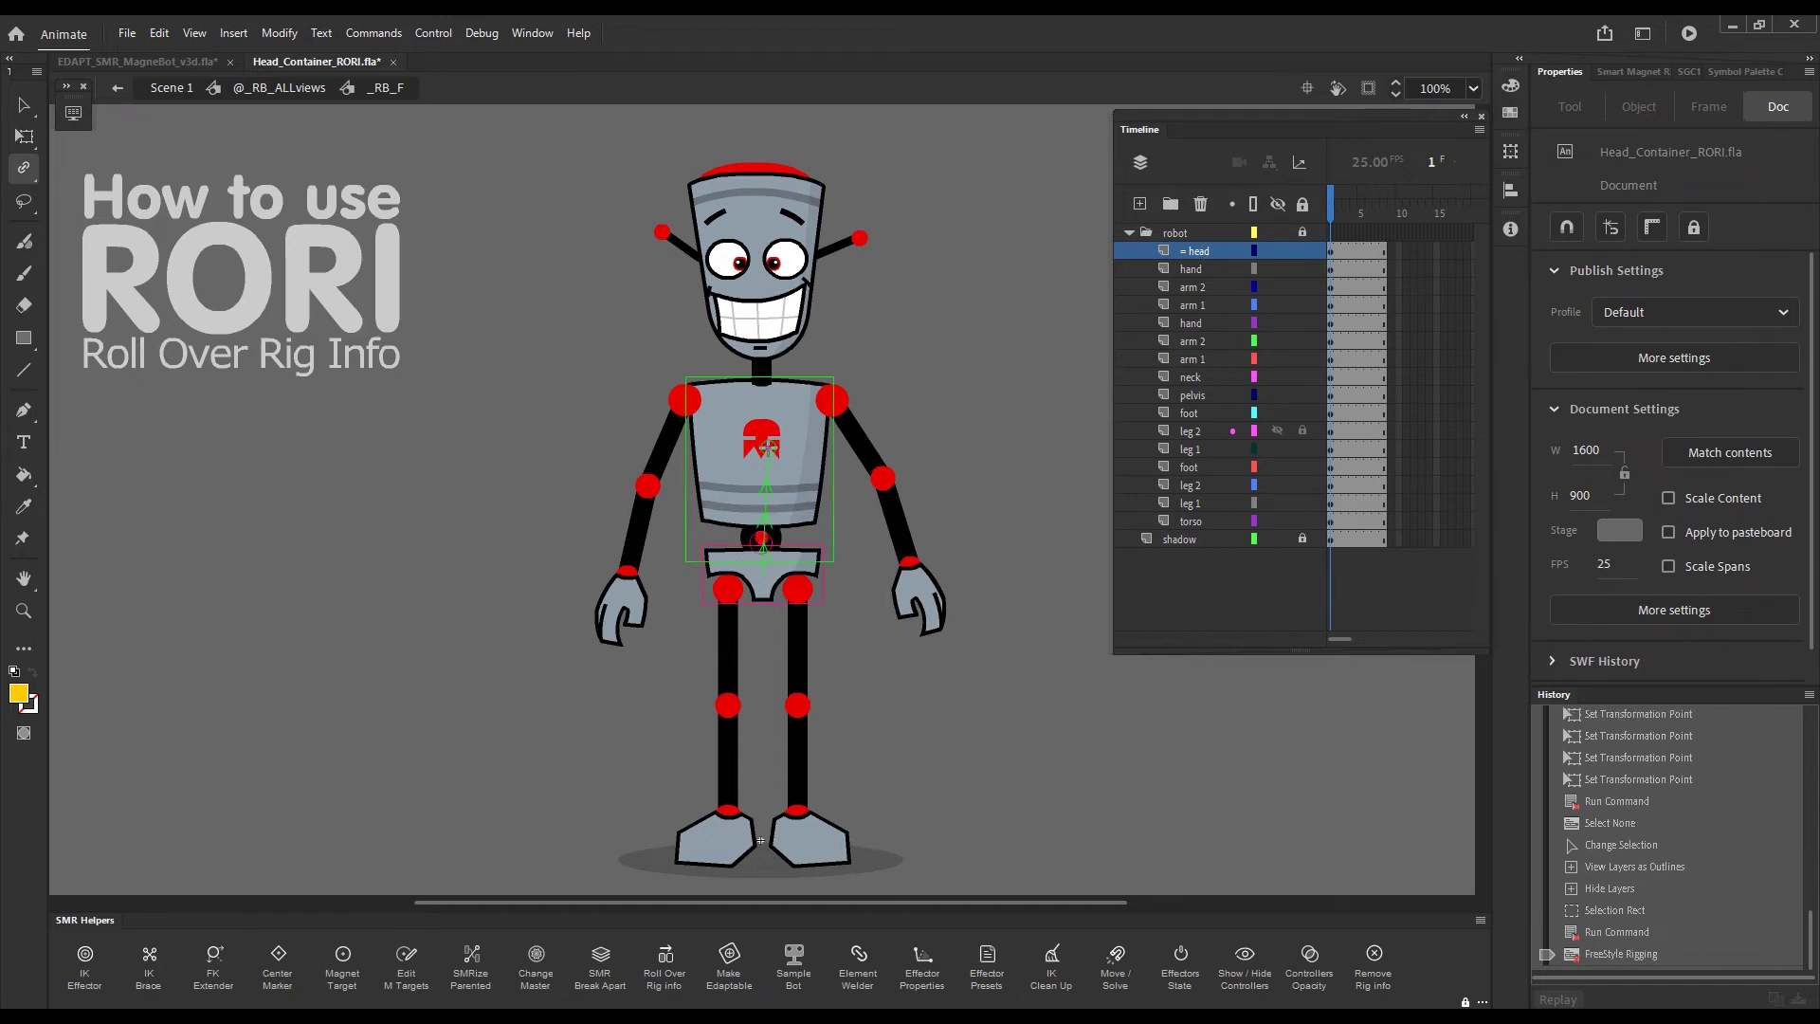
pyautogui.click(766, 429)
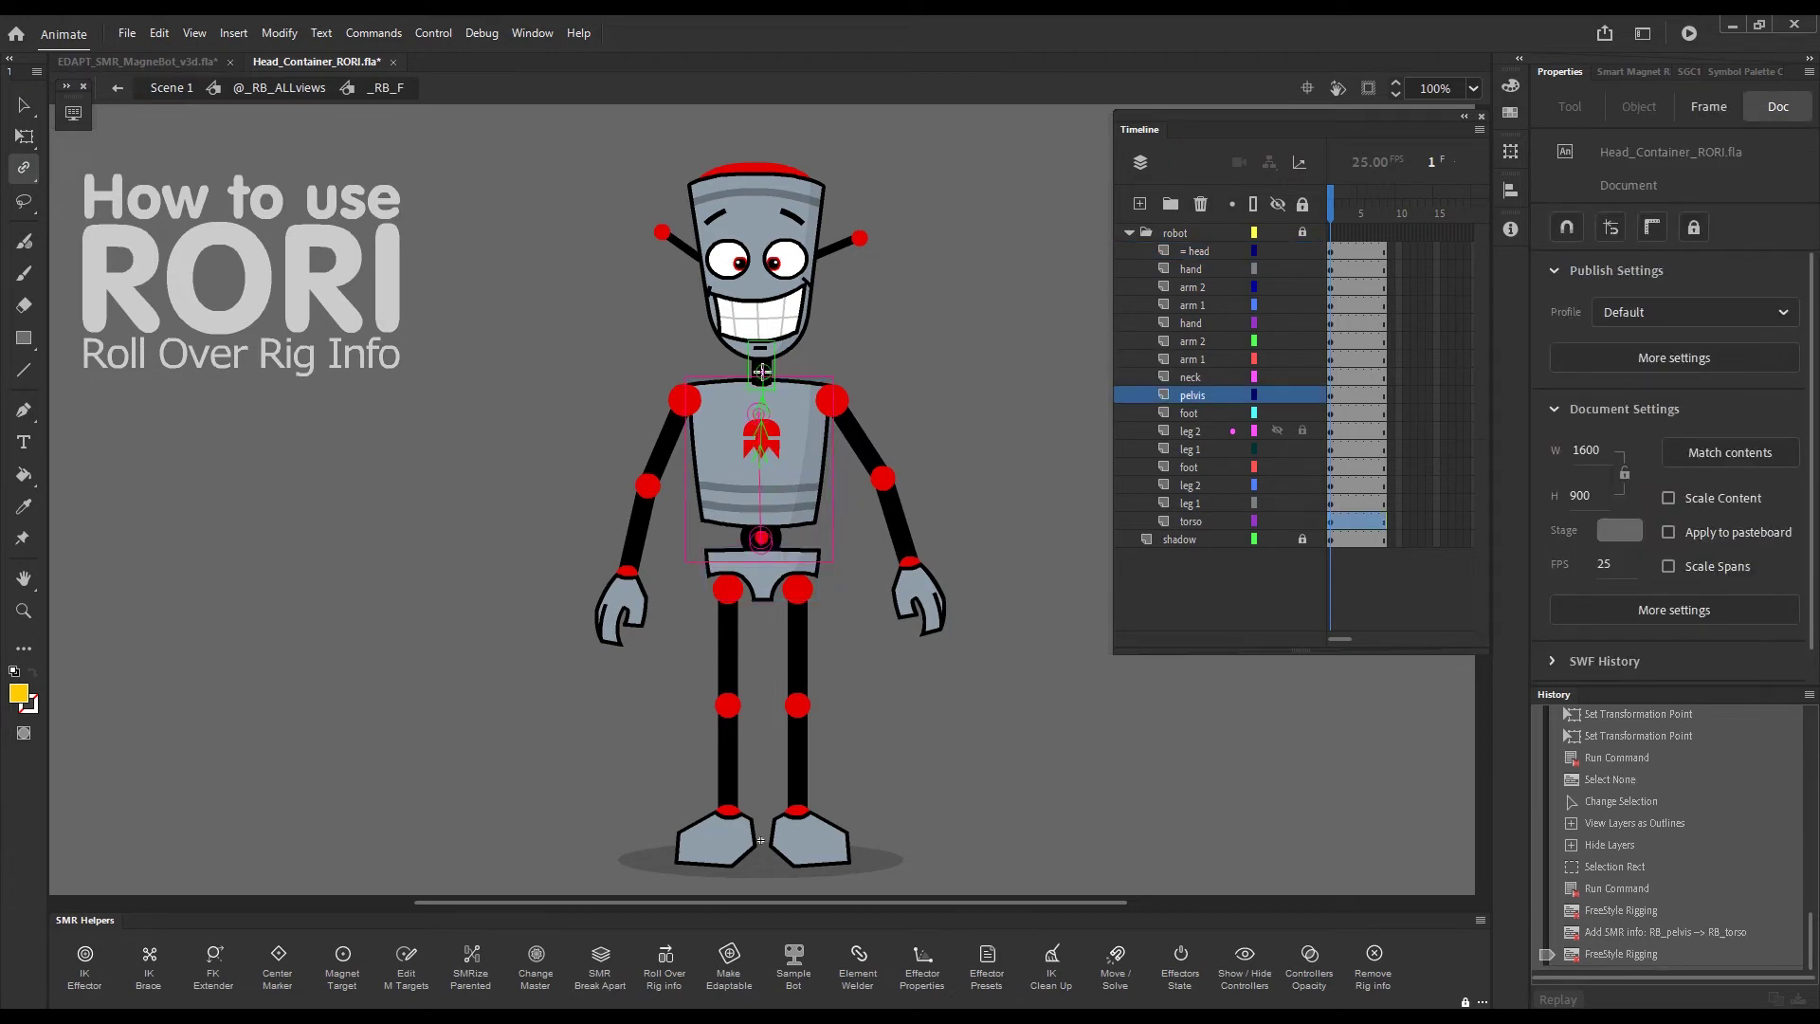
pyautogui.click(761, 368)
pyautogui.moveTo(758, 254)
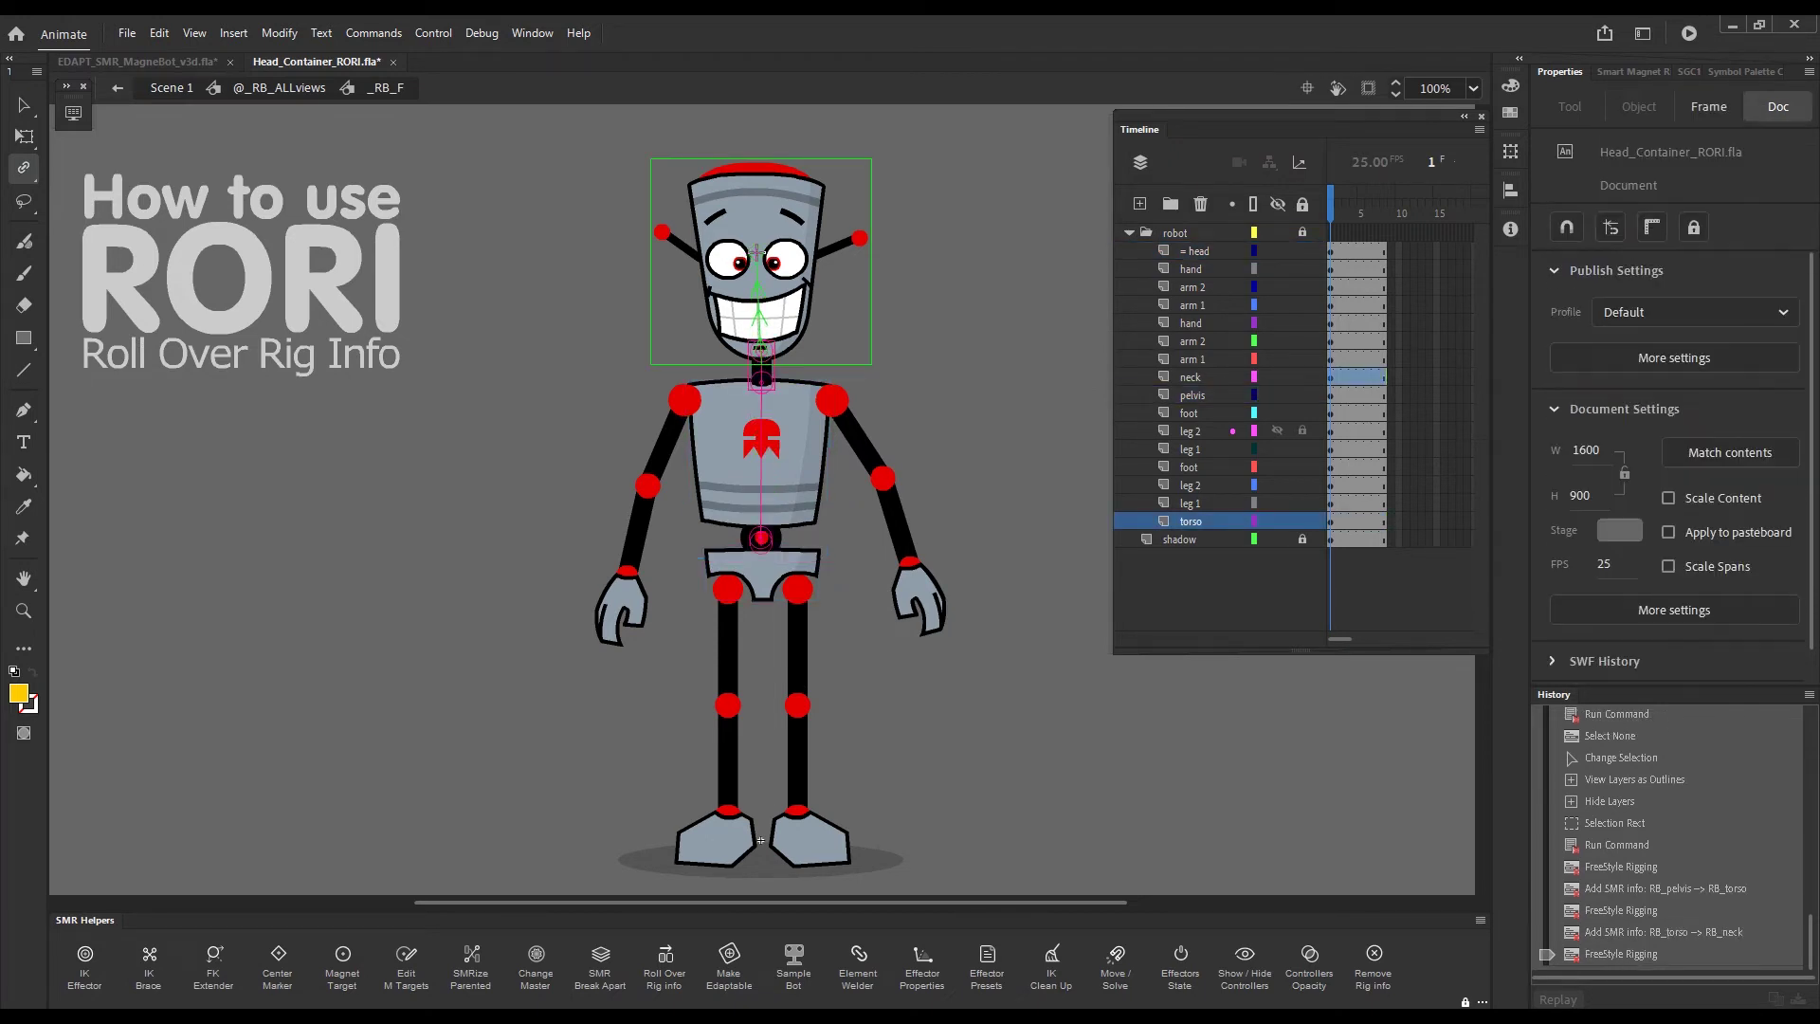
pyautogui.click(760, 253)
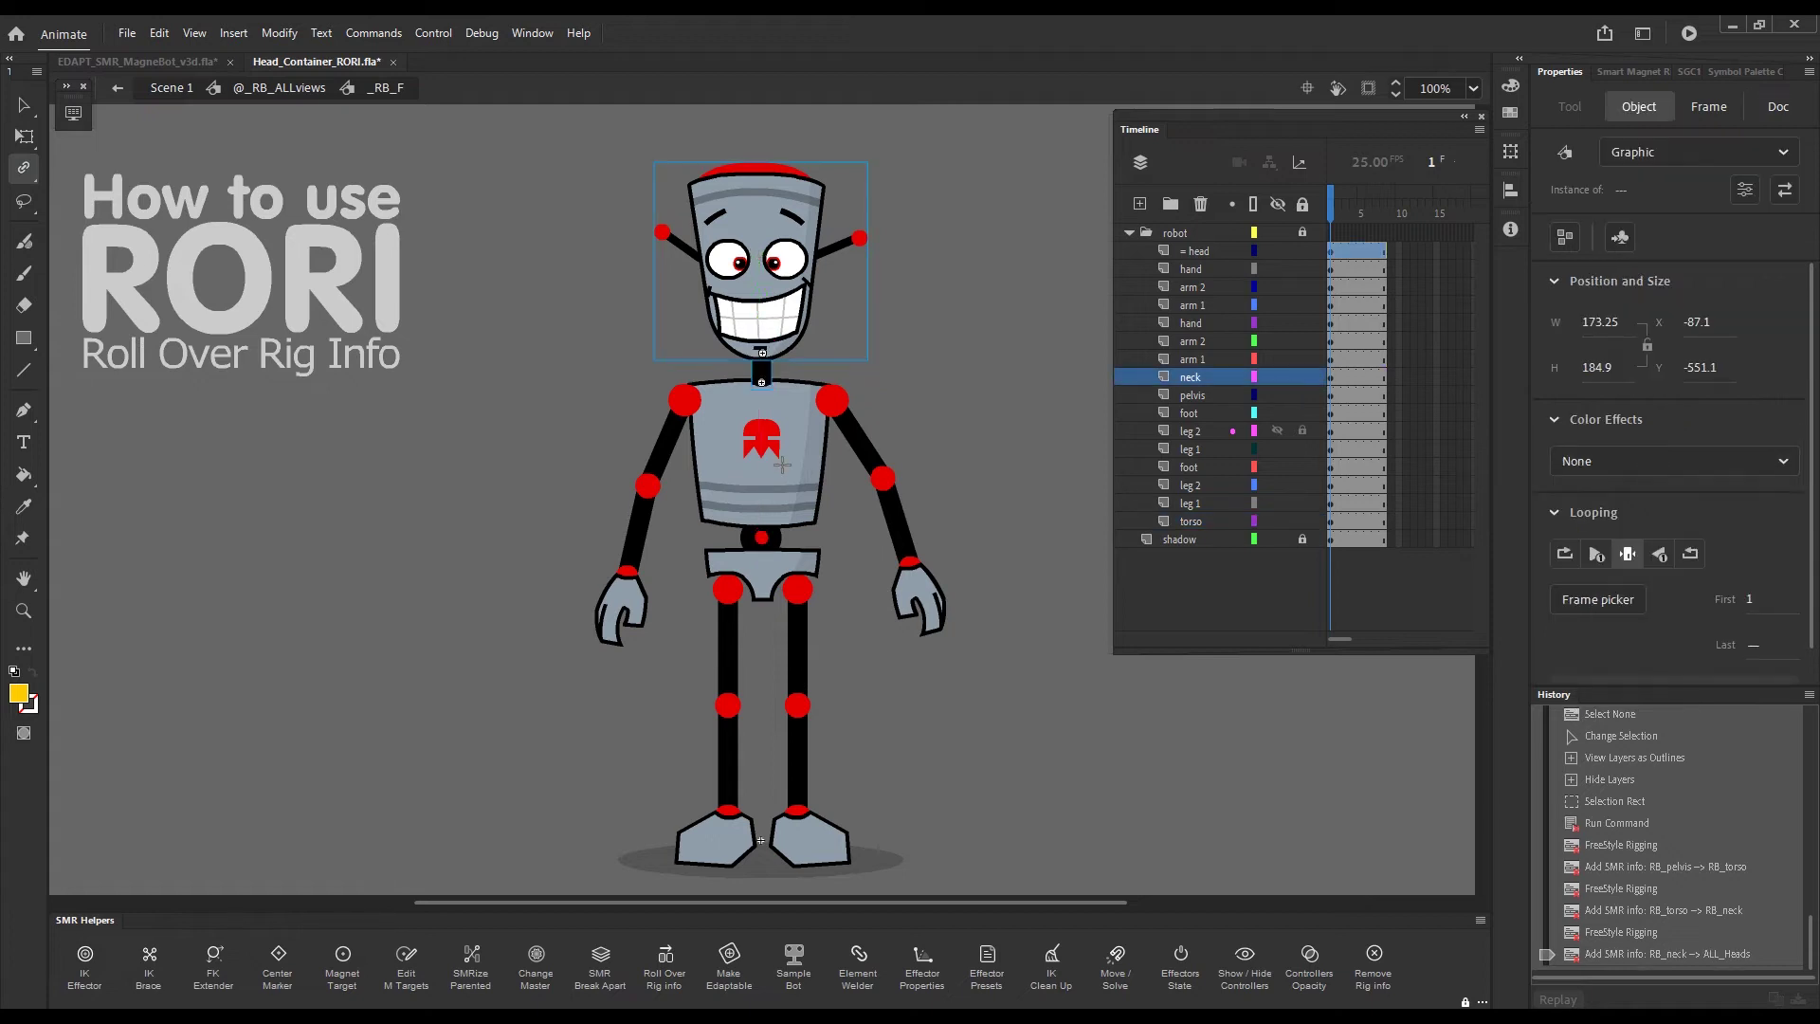
# - Link both upper arms to the torso and each forearm to its upper arm
pyautogui.click(857, 433)
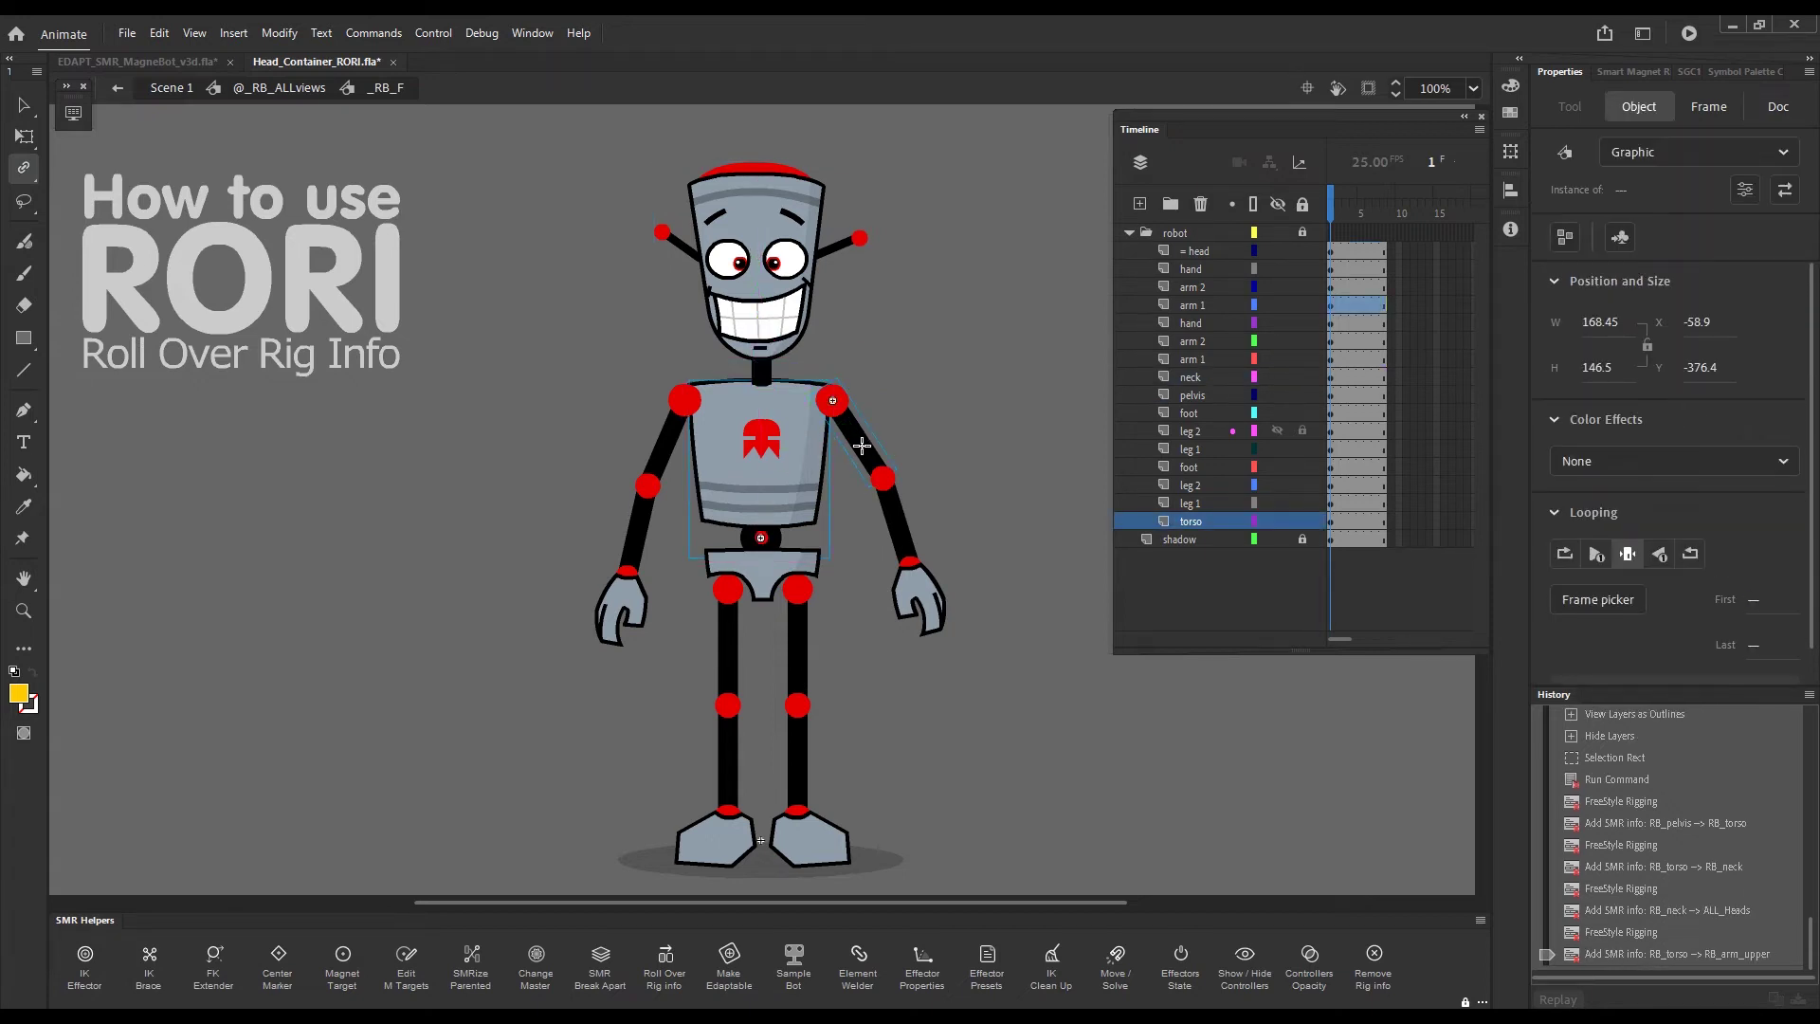
pyautogui.click(899, 526)
pyautogui.moveTo(911, 569)
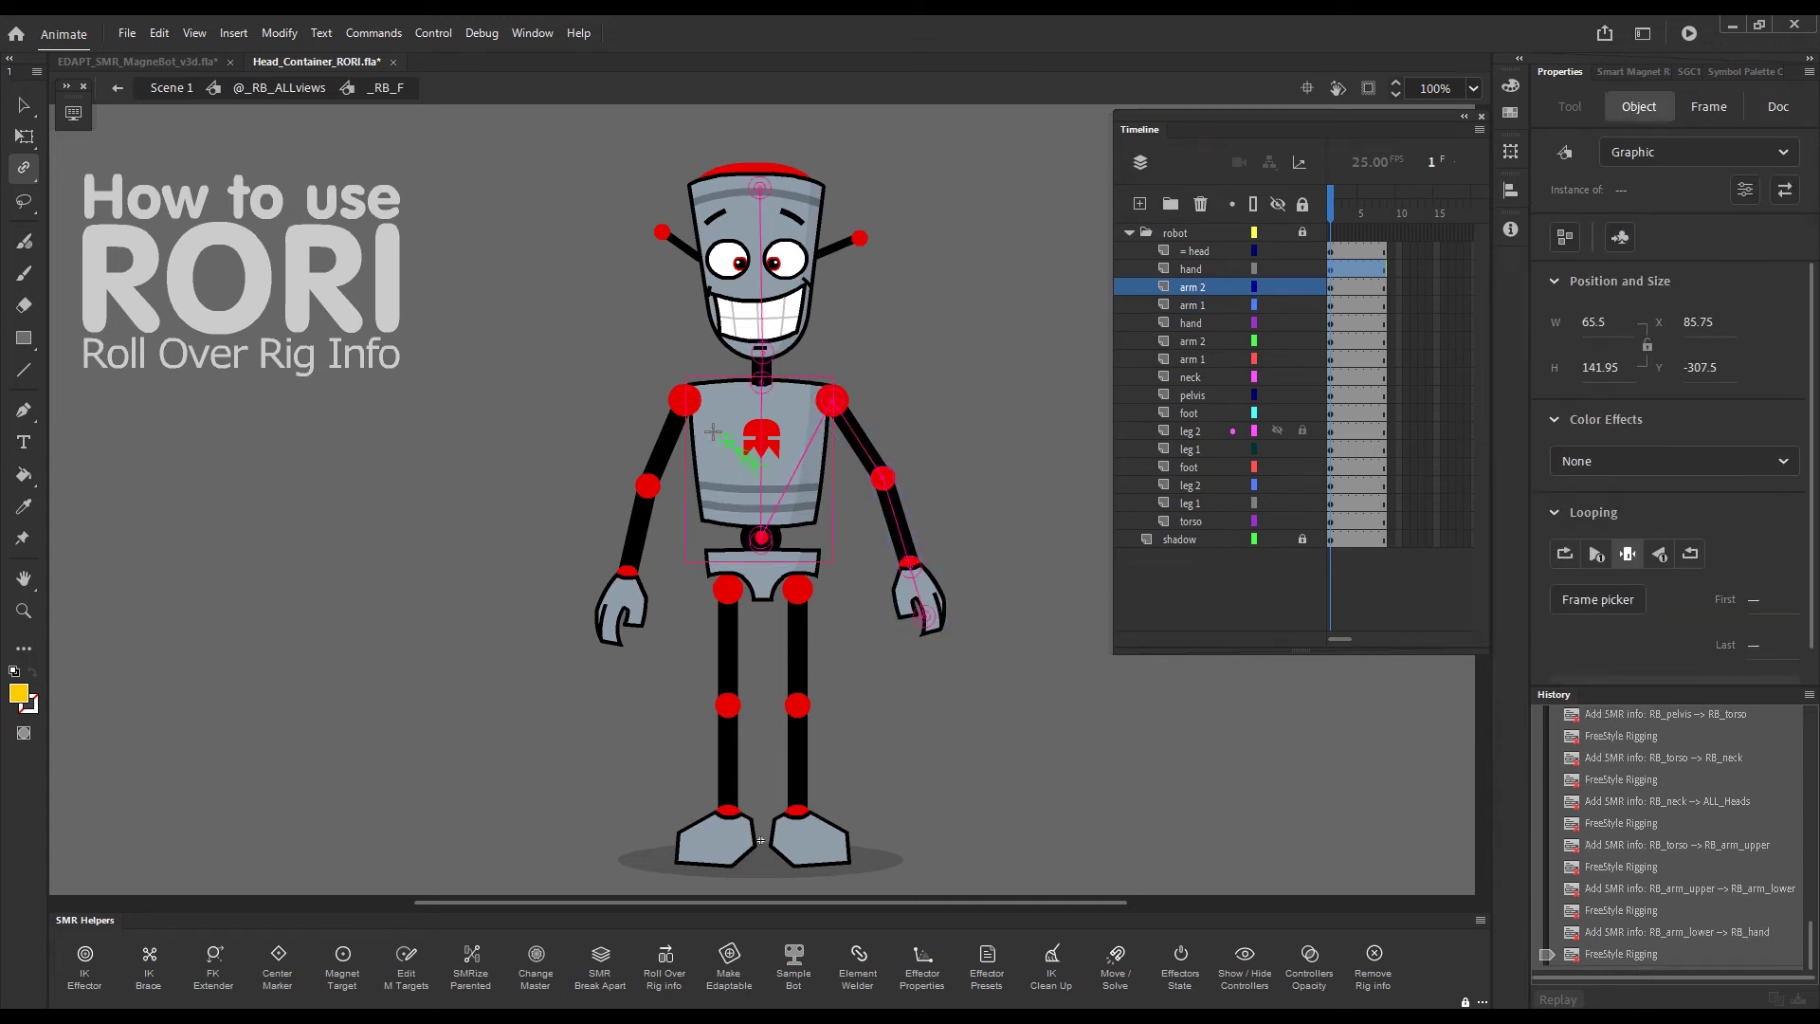
pyautogui.click(664, 450)
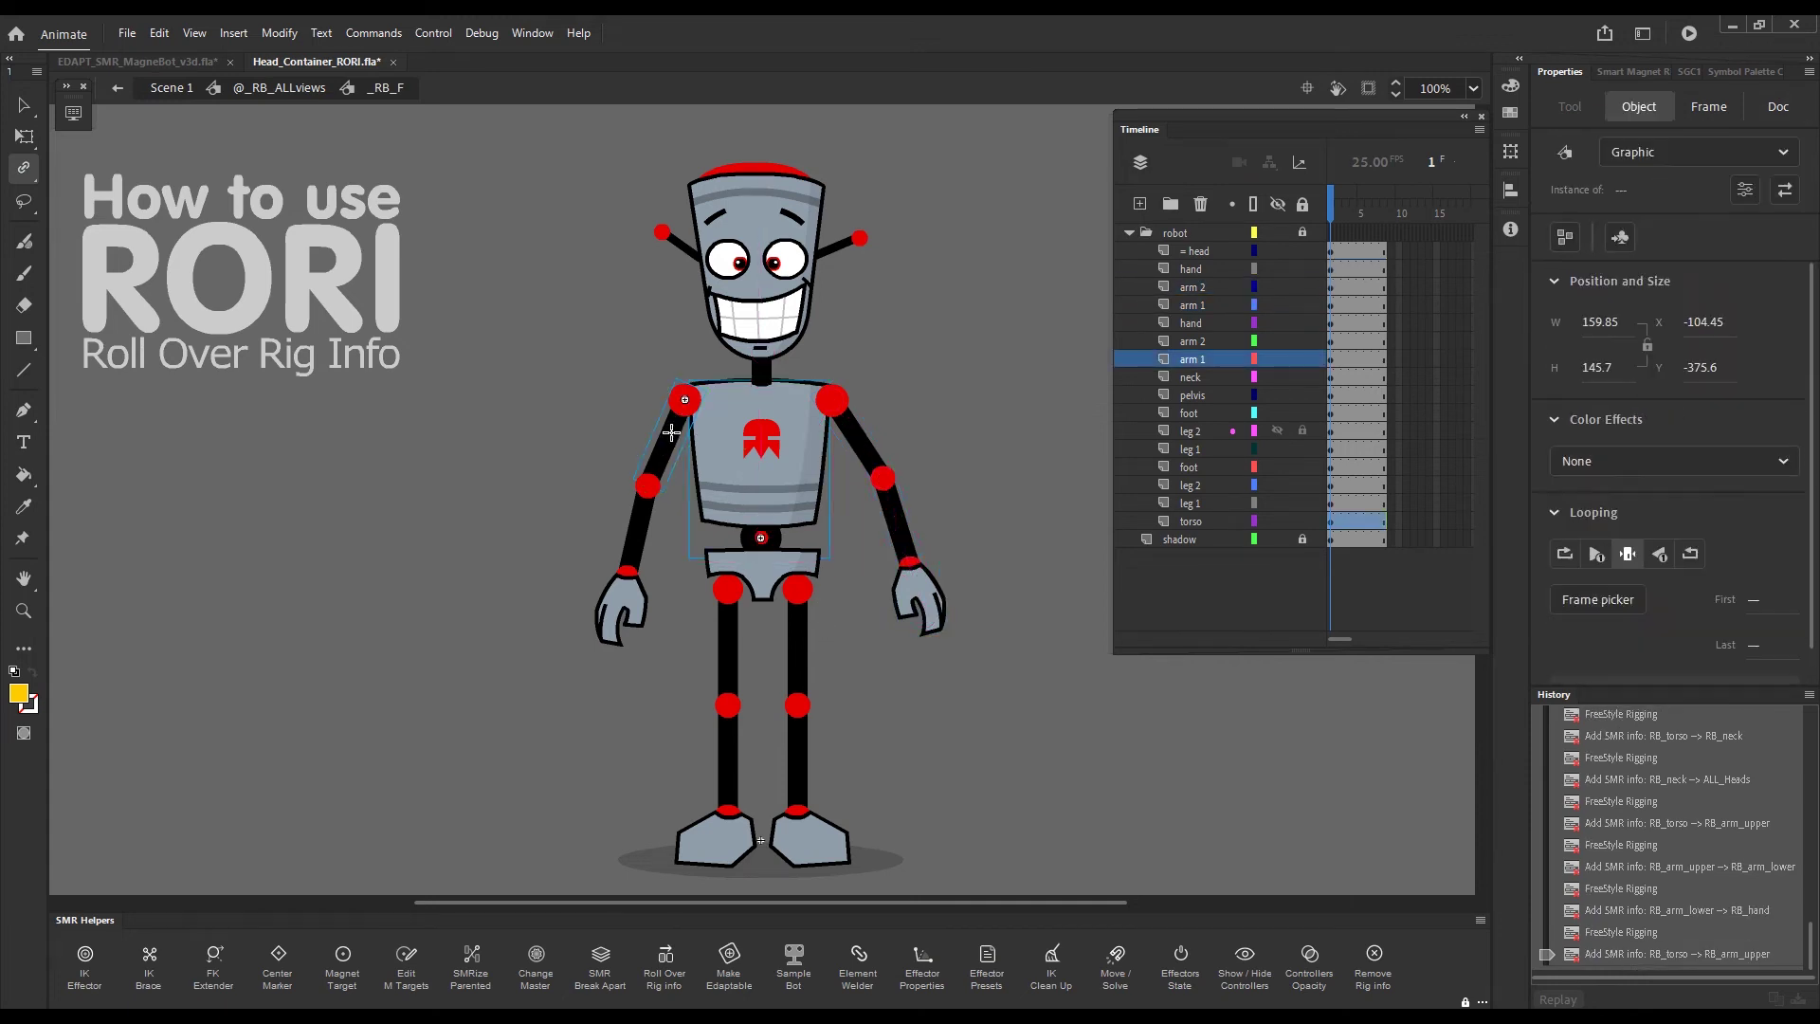
pyautogui.click(641, 517)
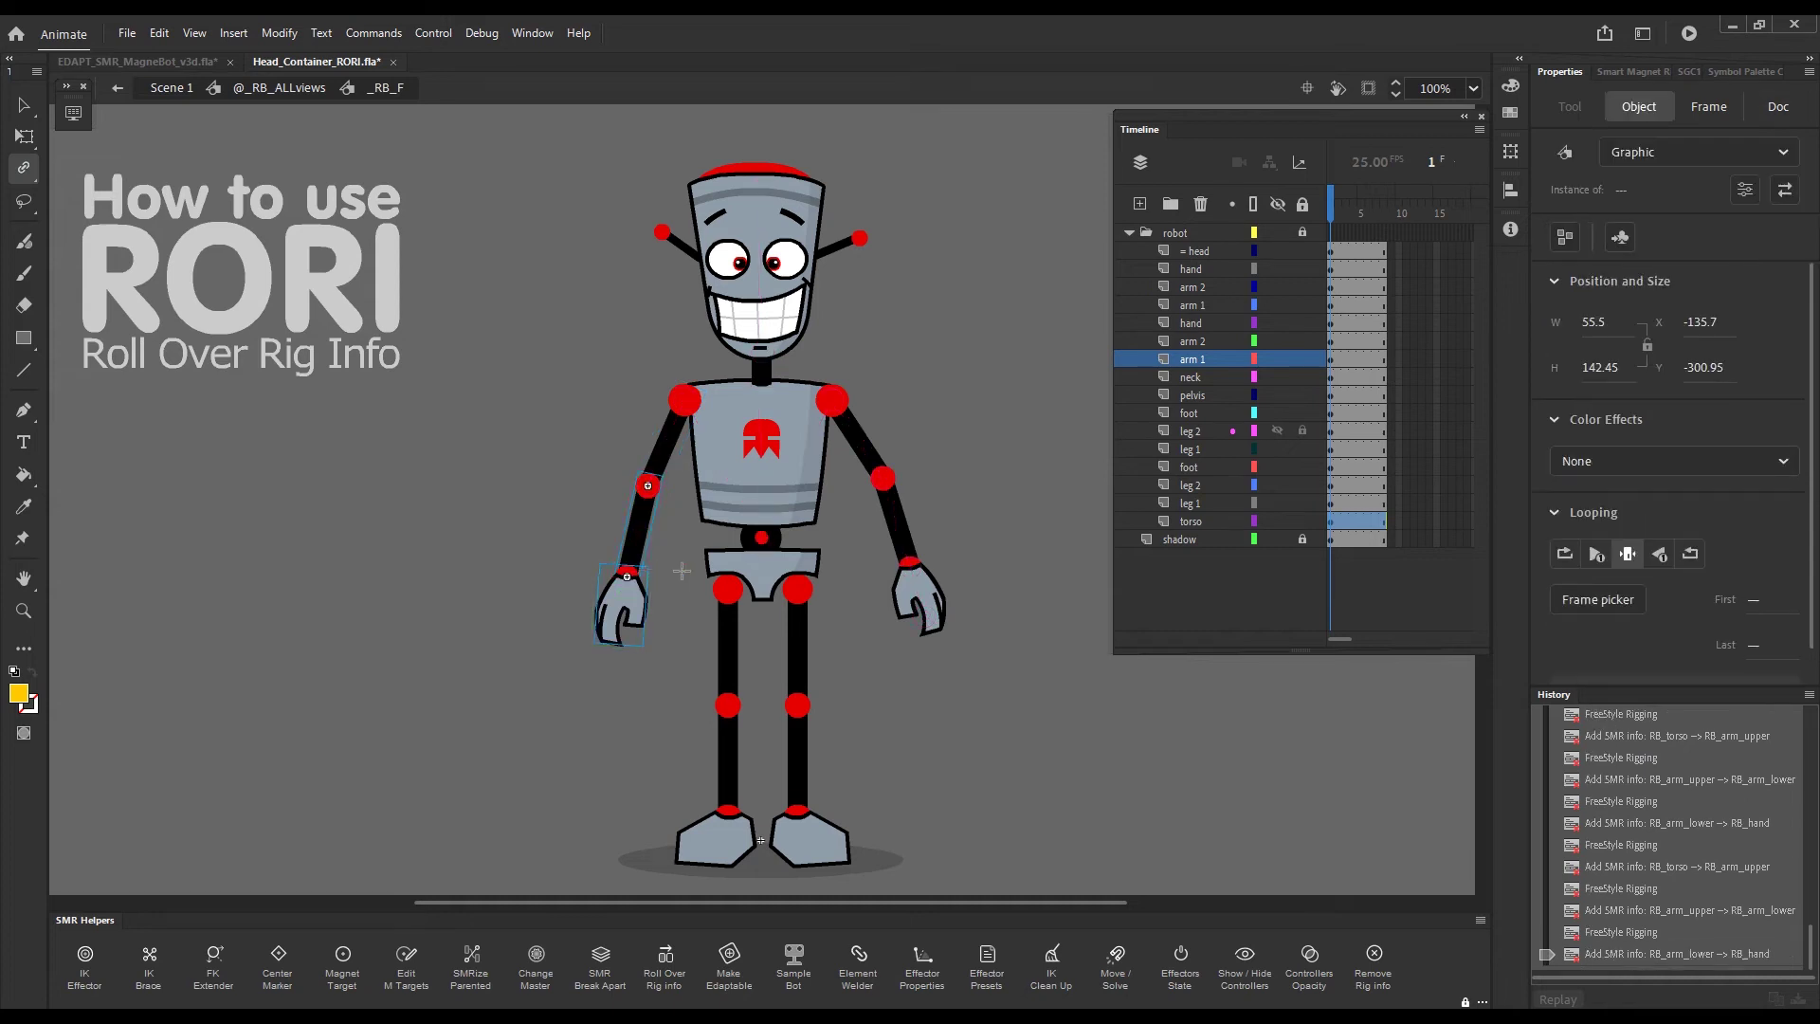
# - Link both legs and feet down from the pelvis, then view the Smart Magnet Rig panel
pyautogui.moveTo(728, 641)
pyautogui.click(729, 682)
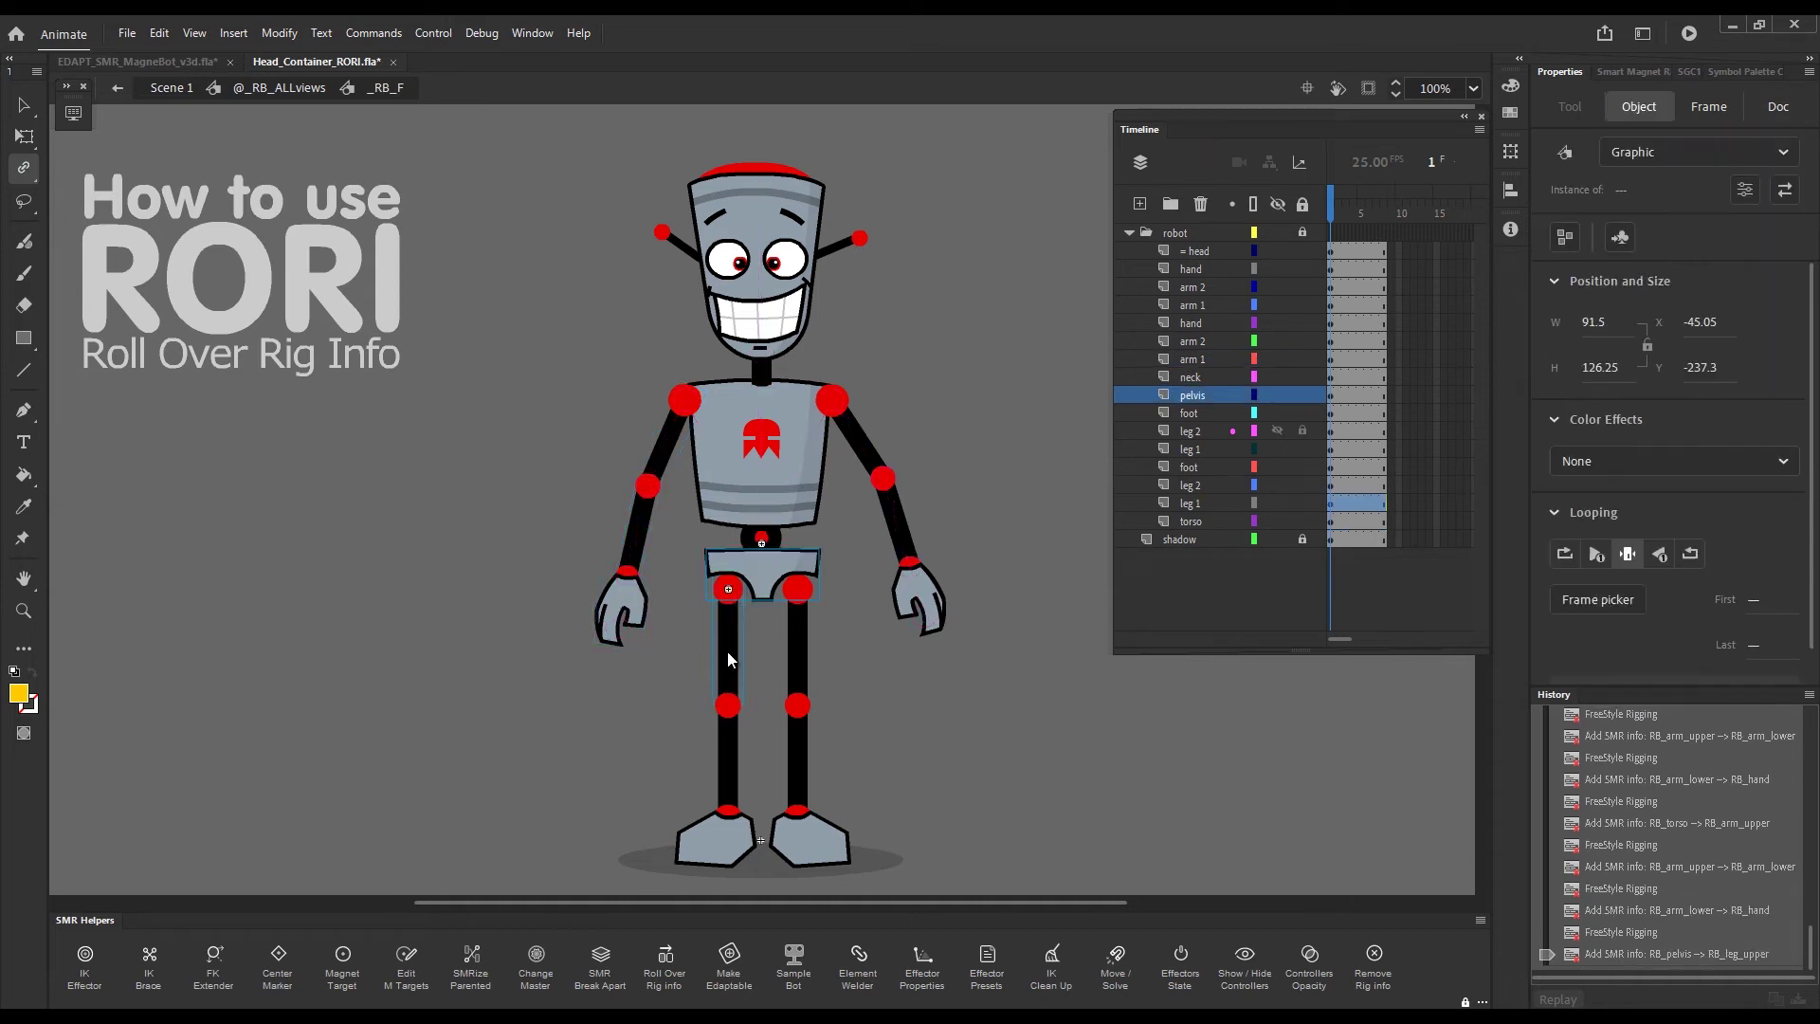
pyautogui.click(729, 750)
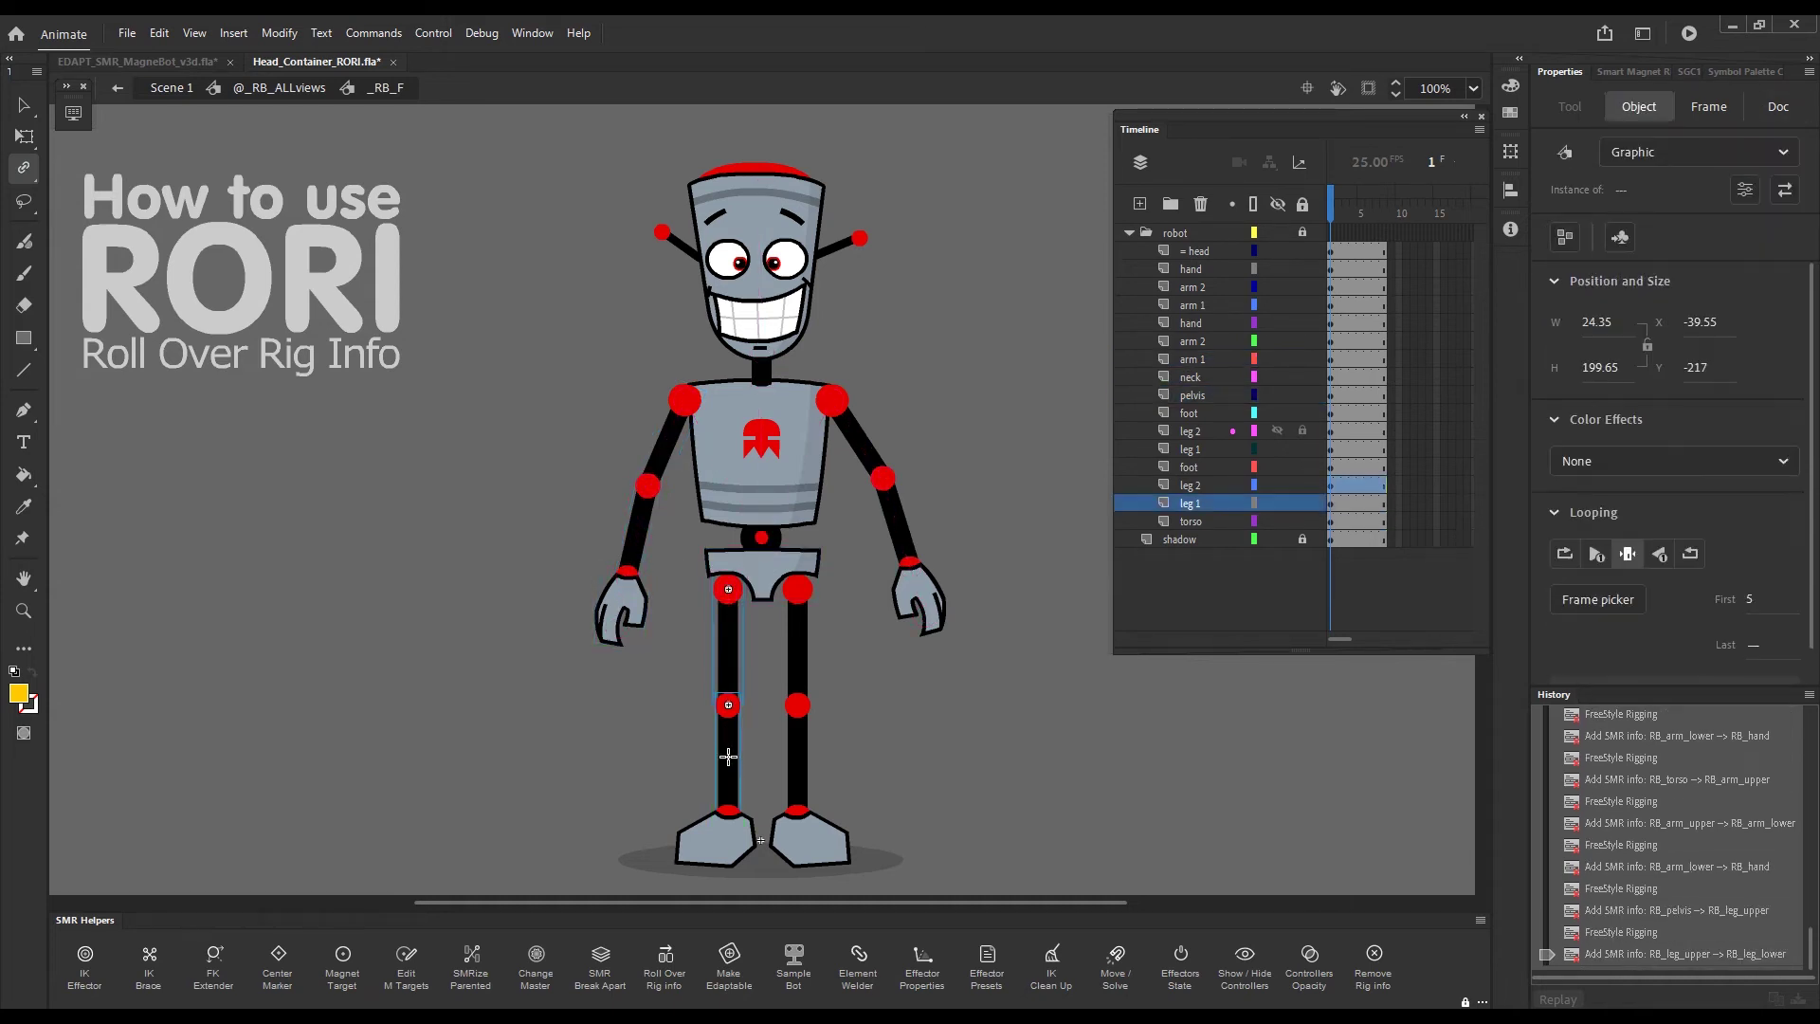
pyautogui.moveTo(720, 830)
pyautogui.click(791, 602)
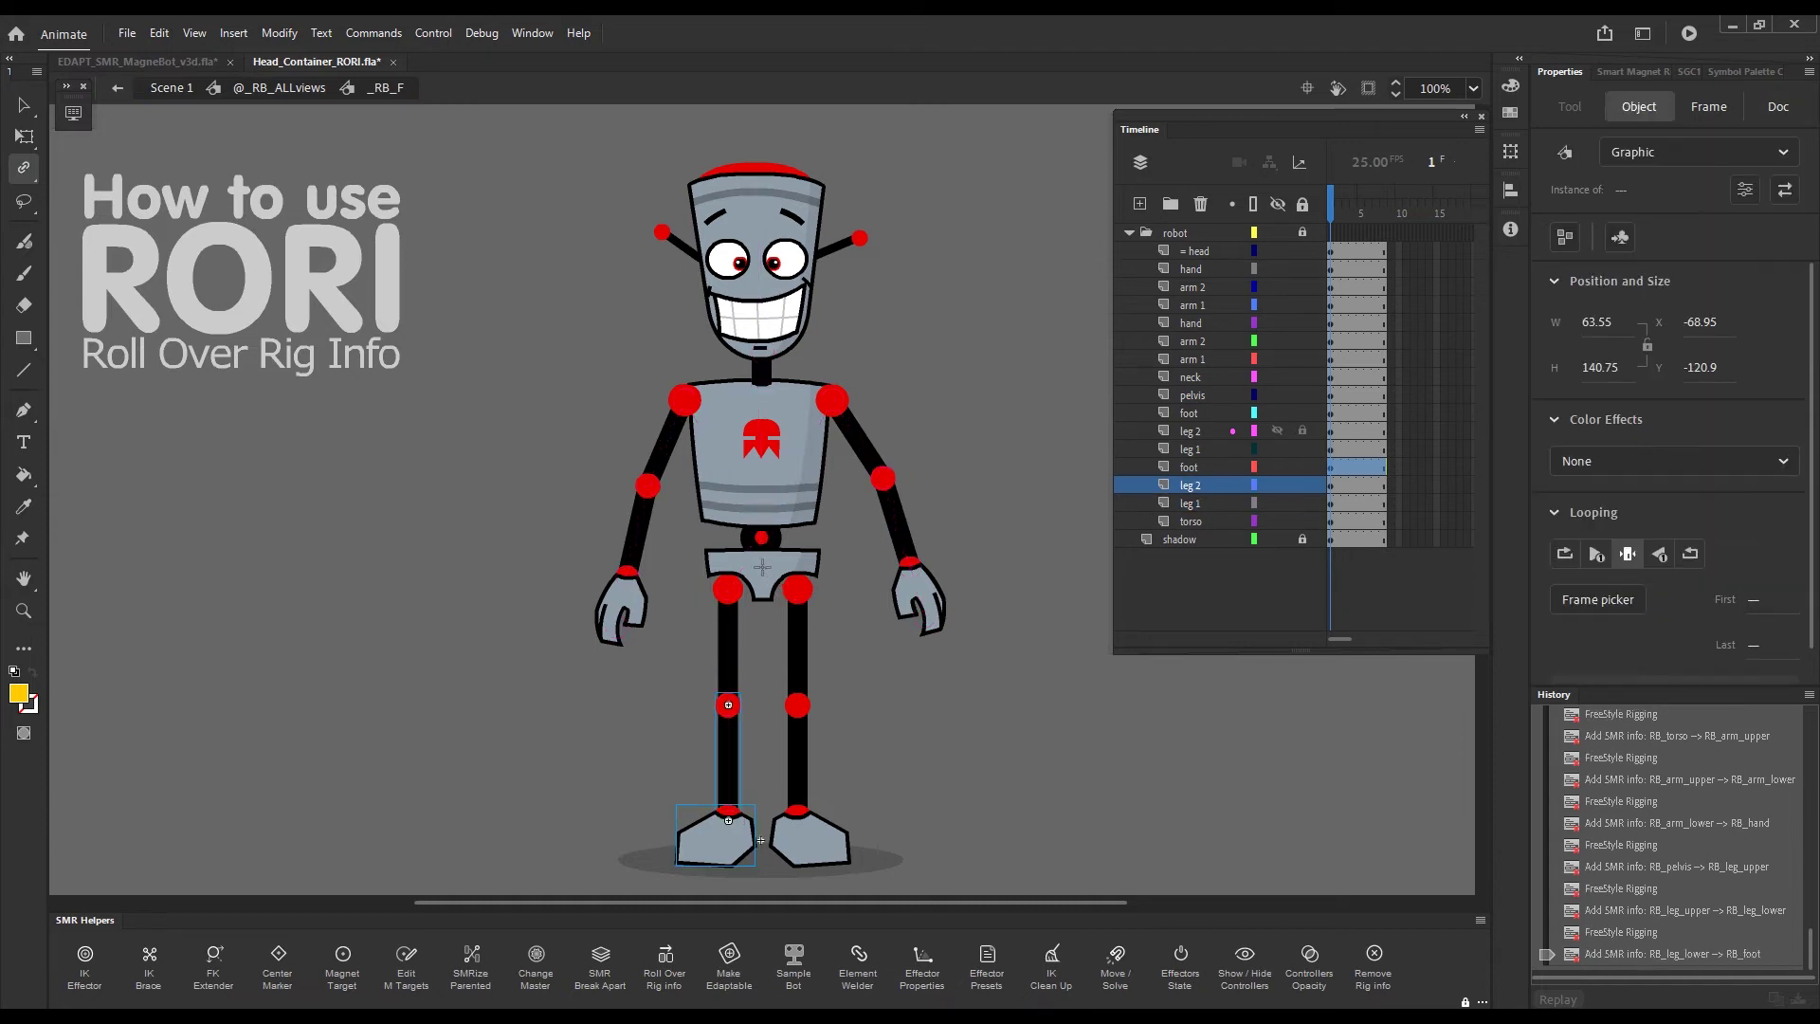
pyautogui.click(799, 706)
pyautogui.click(796, 781)
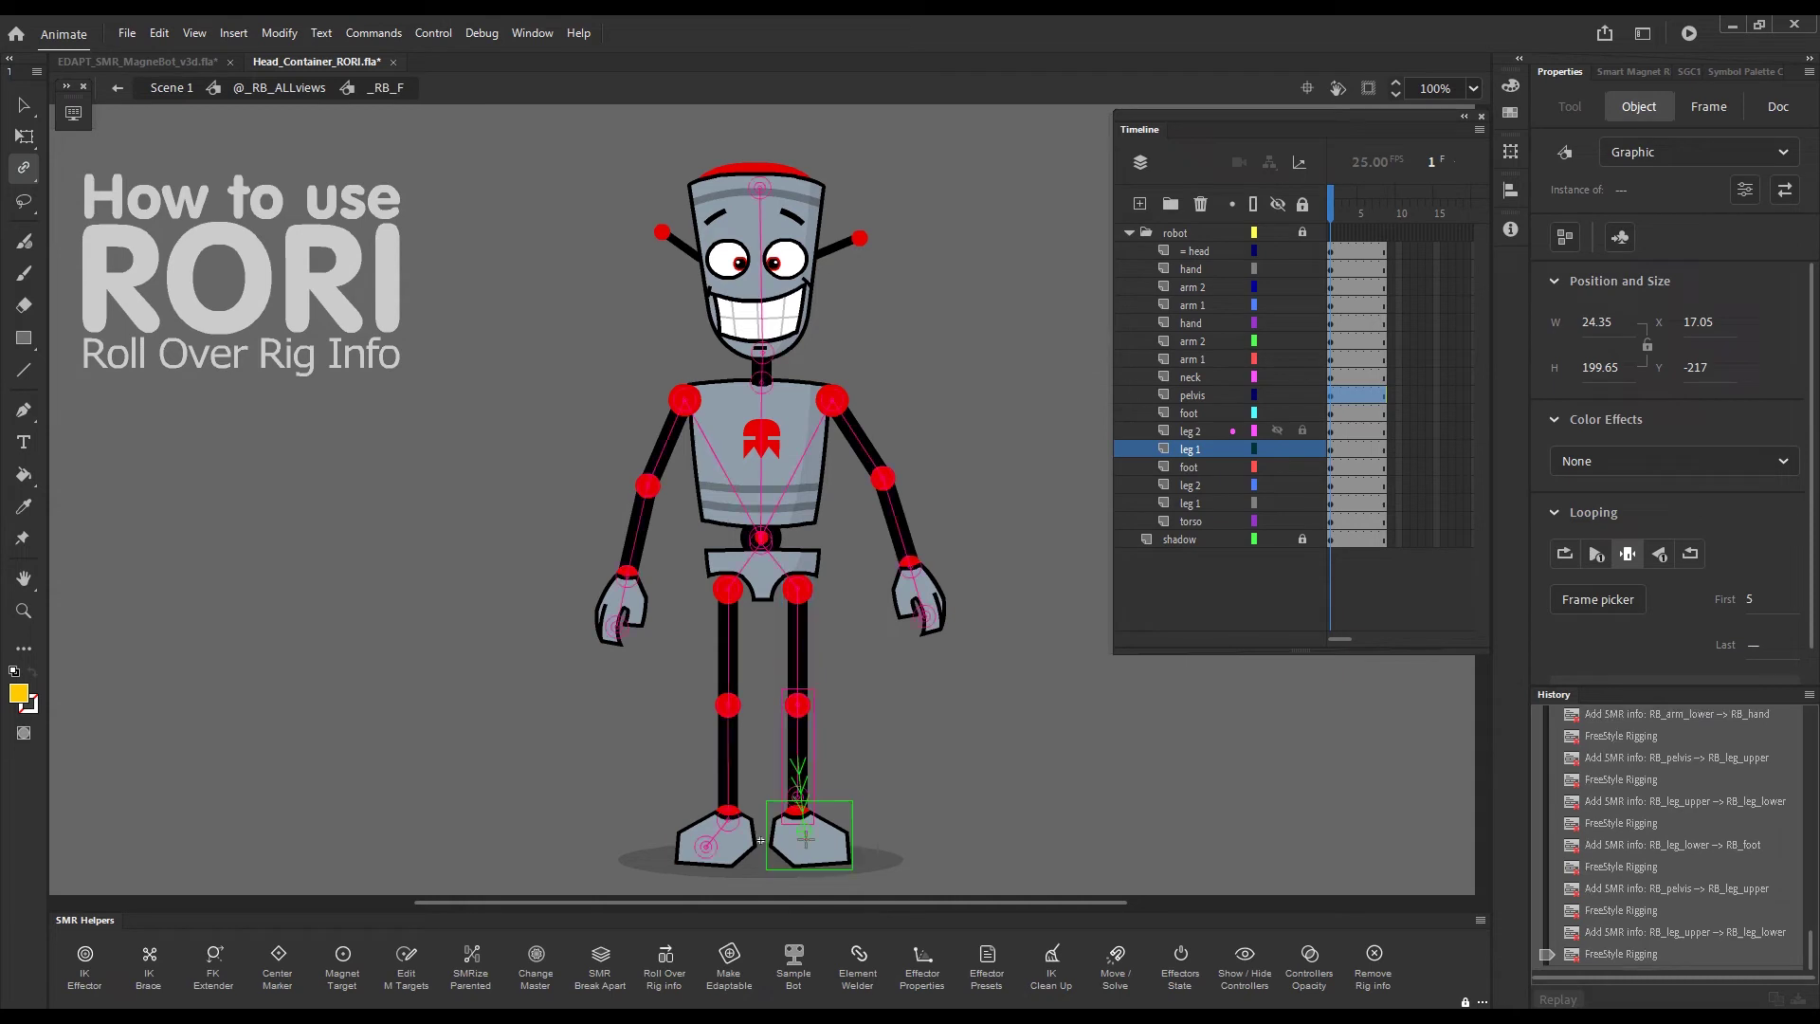
pyautogui.click(1623, 72)
# - Enable Real-time feedback, load the rig, and drag the head up and right
pyautogui.click(1568, 119)
pyautogui.click(1546, 655)
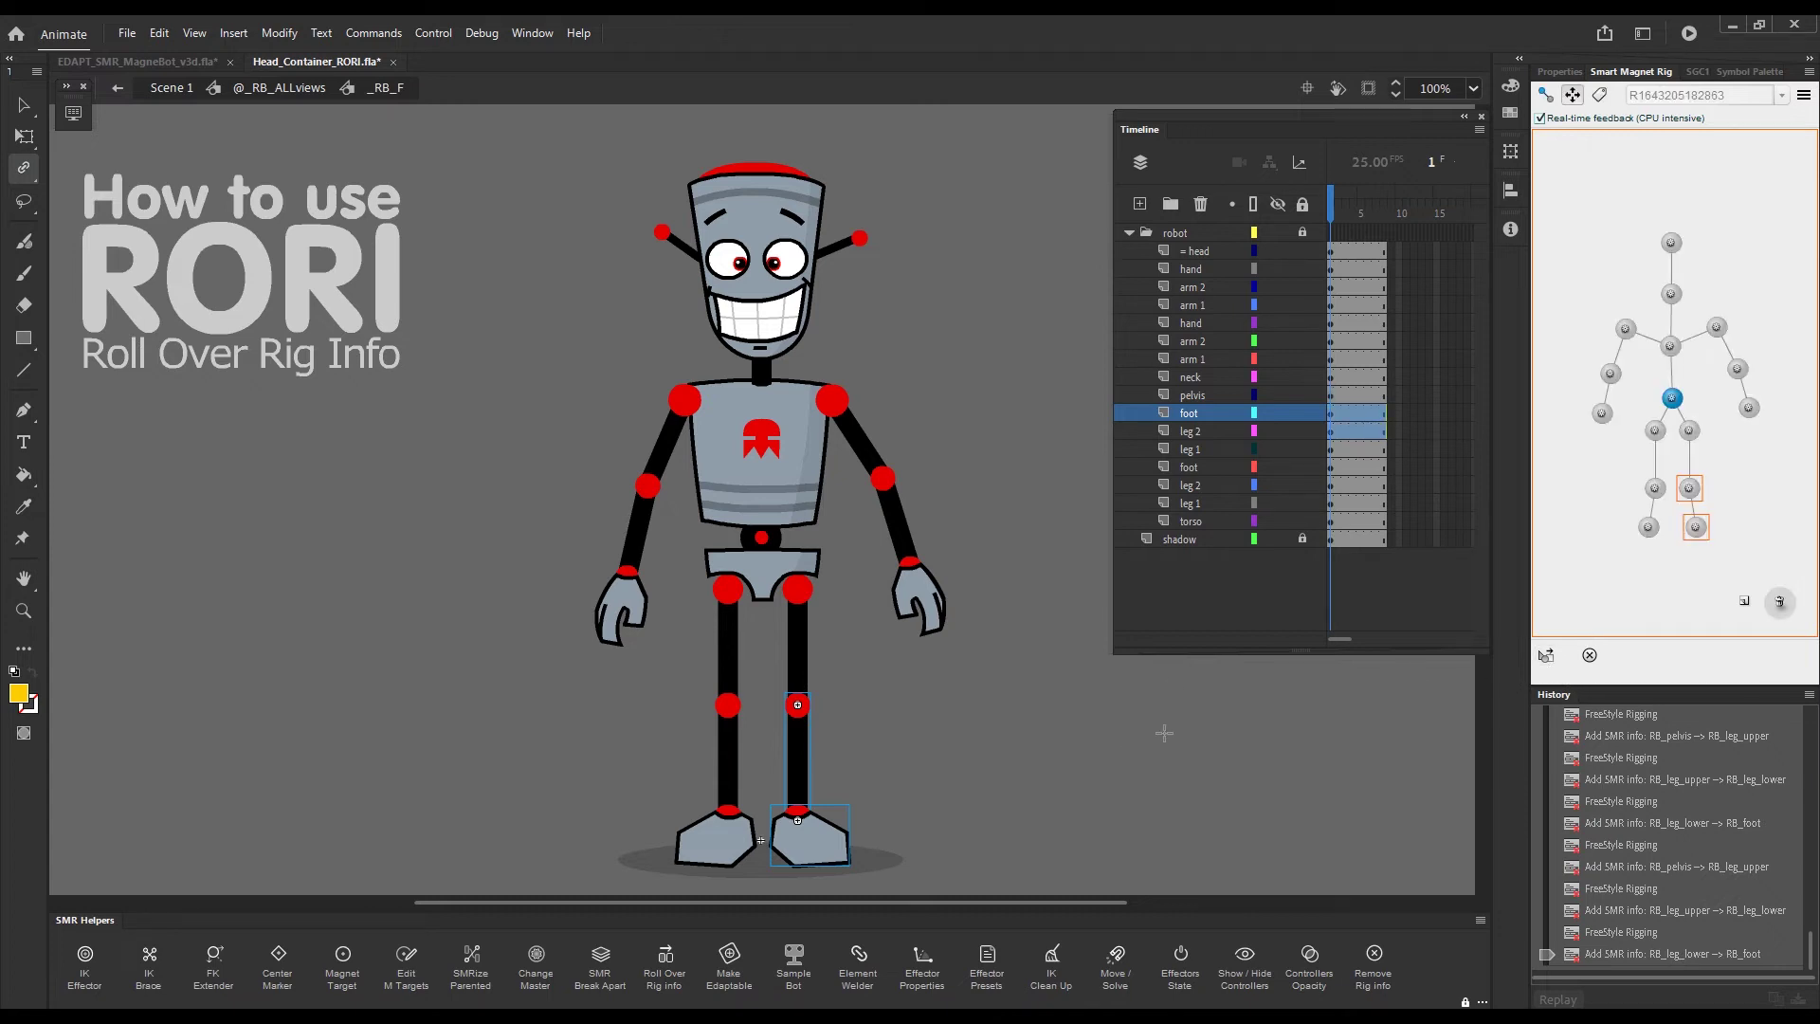
pyautogui.press('v')
pyautogui.click(1080, 748)
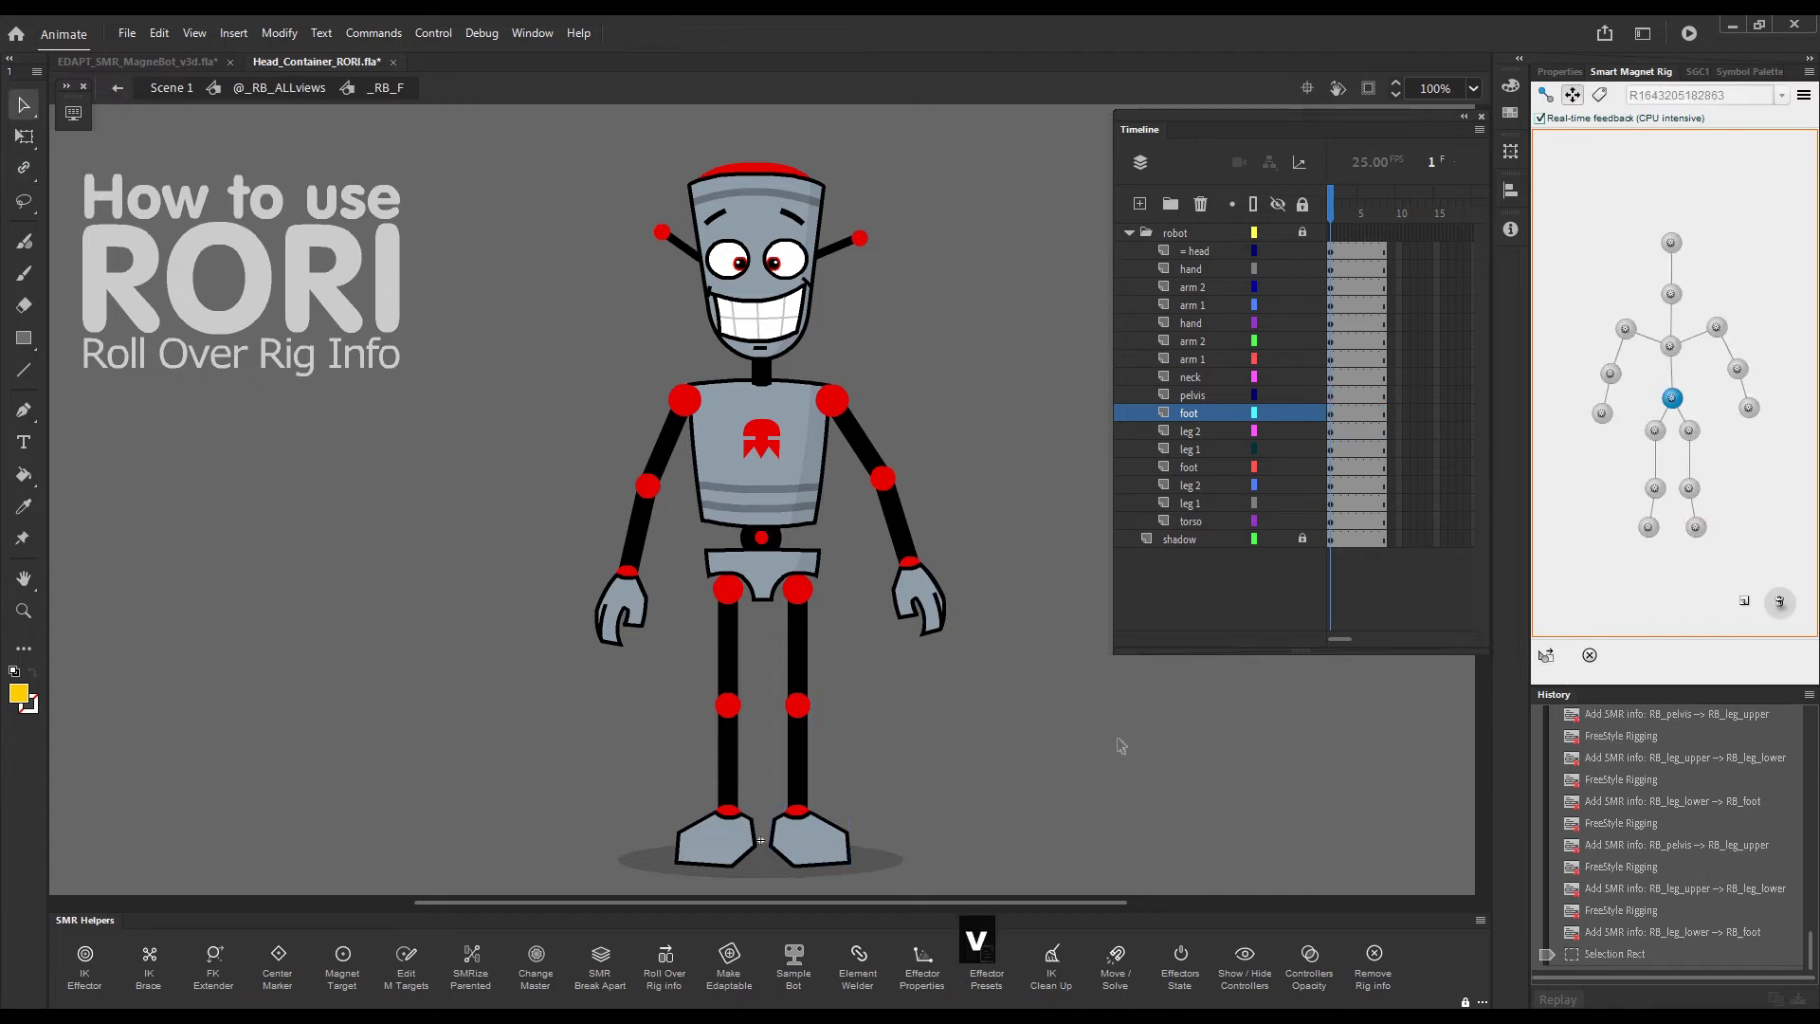
pyautogui.moveTo(1672, 247)
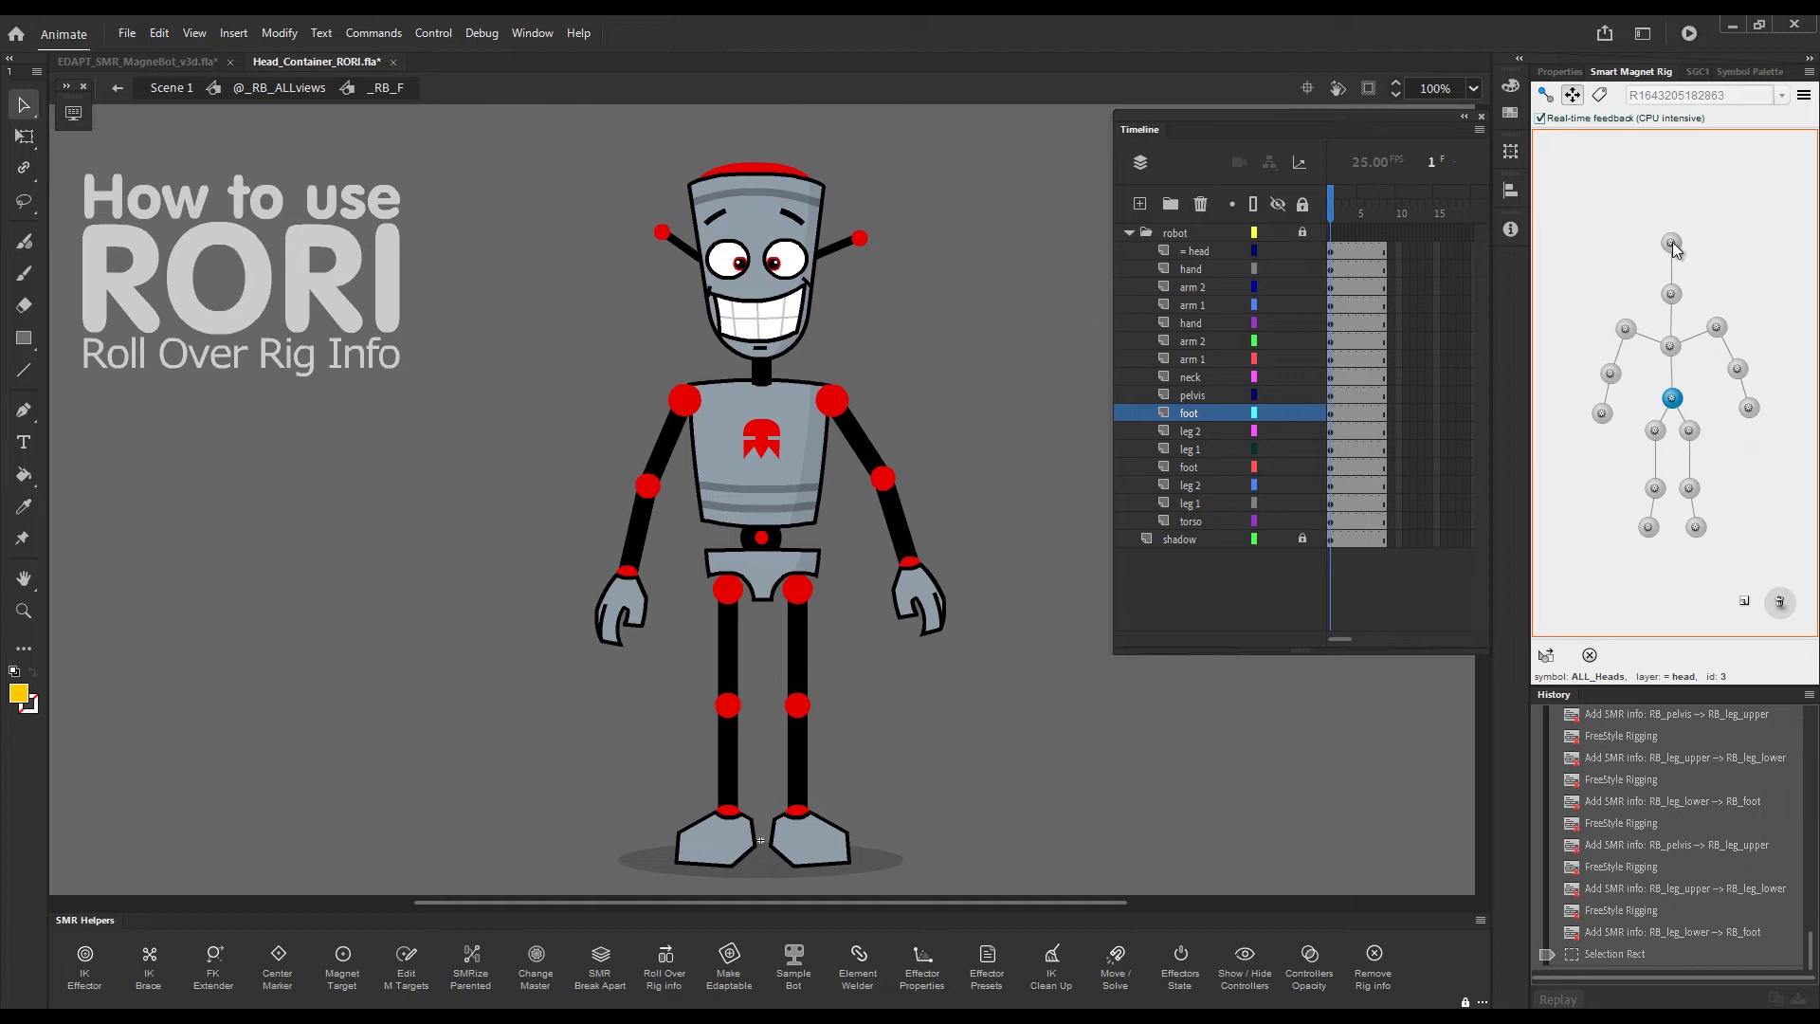
pyautogui.moveTo(1673, 398)
pyautogui.moveTo(1671, 347)
pyautogui.moveTo(788, 296); pyautogui.dragTo(889, 285)
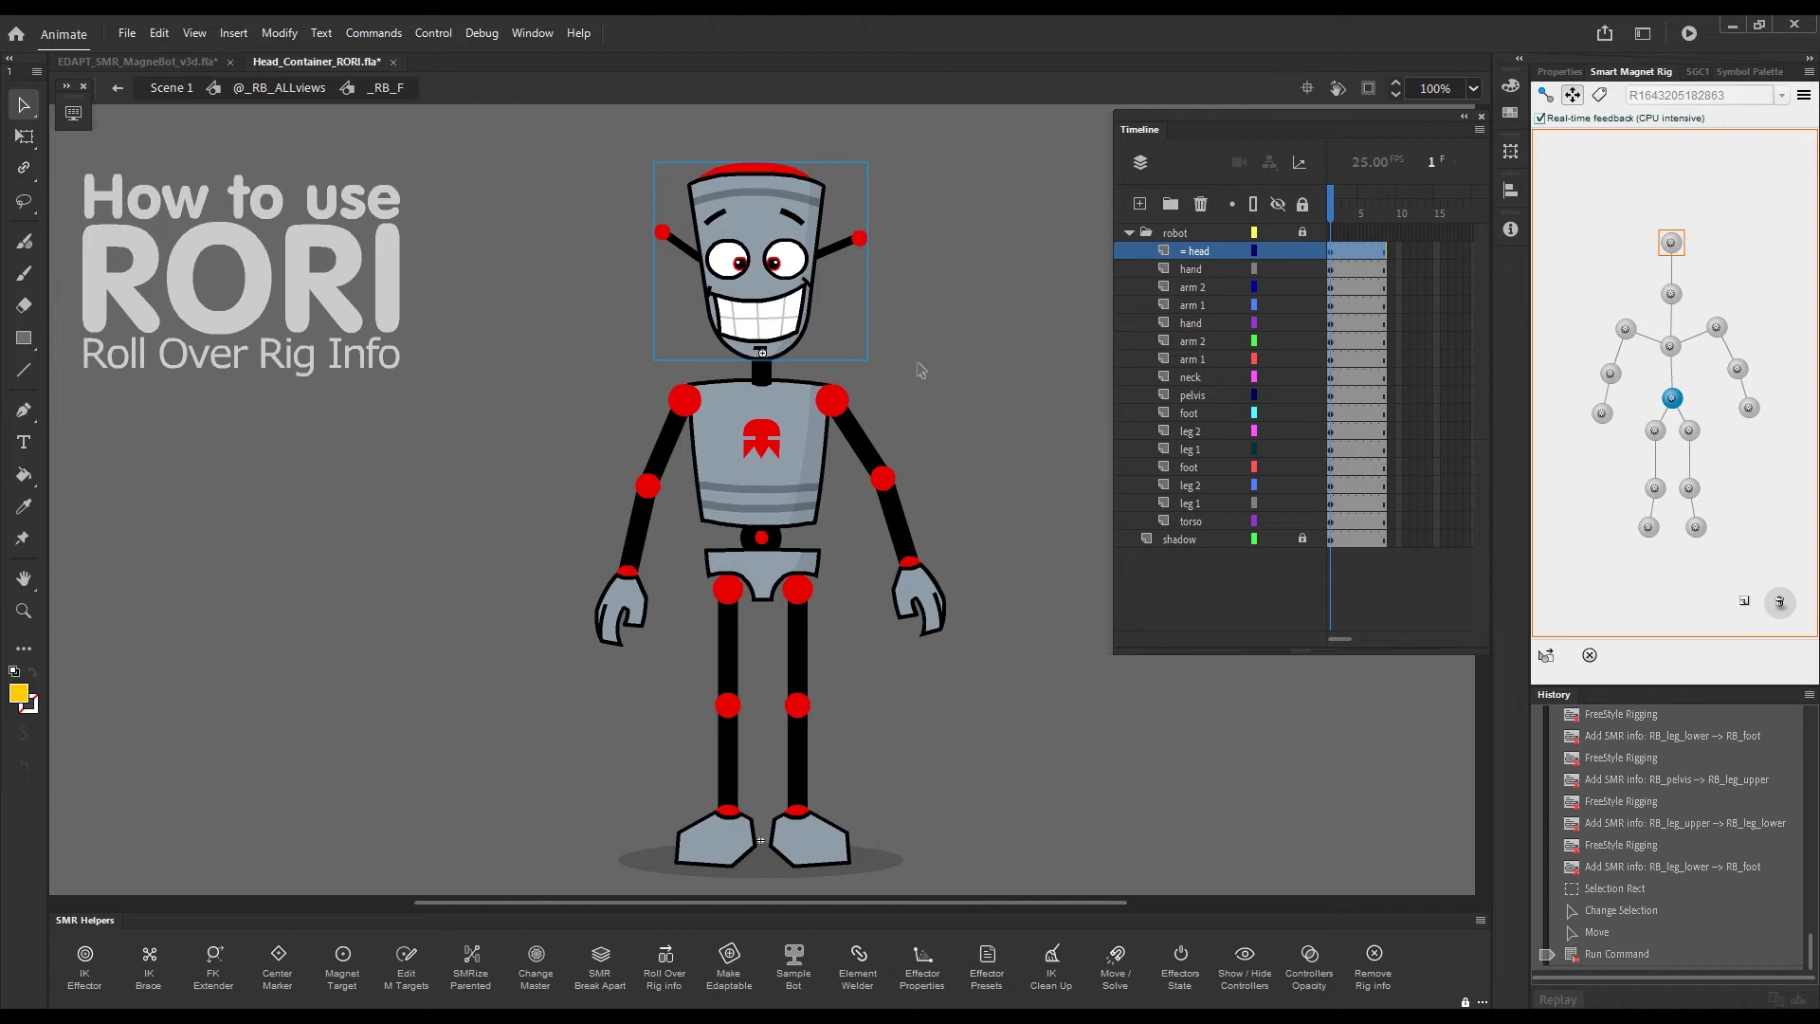
# - On frame 4, key the head, swap its angle, break it apart, and pull it off the neck
pyautogui.click(1351, 270)
pyautogui.press('x')
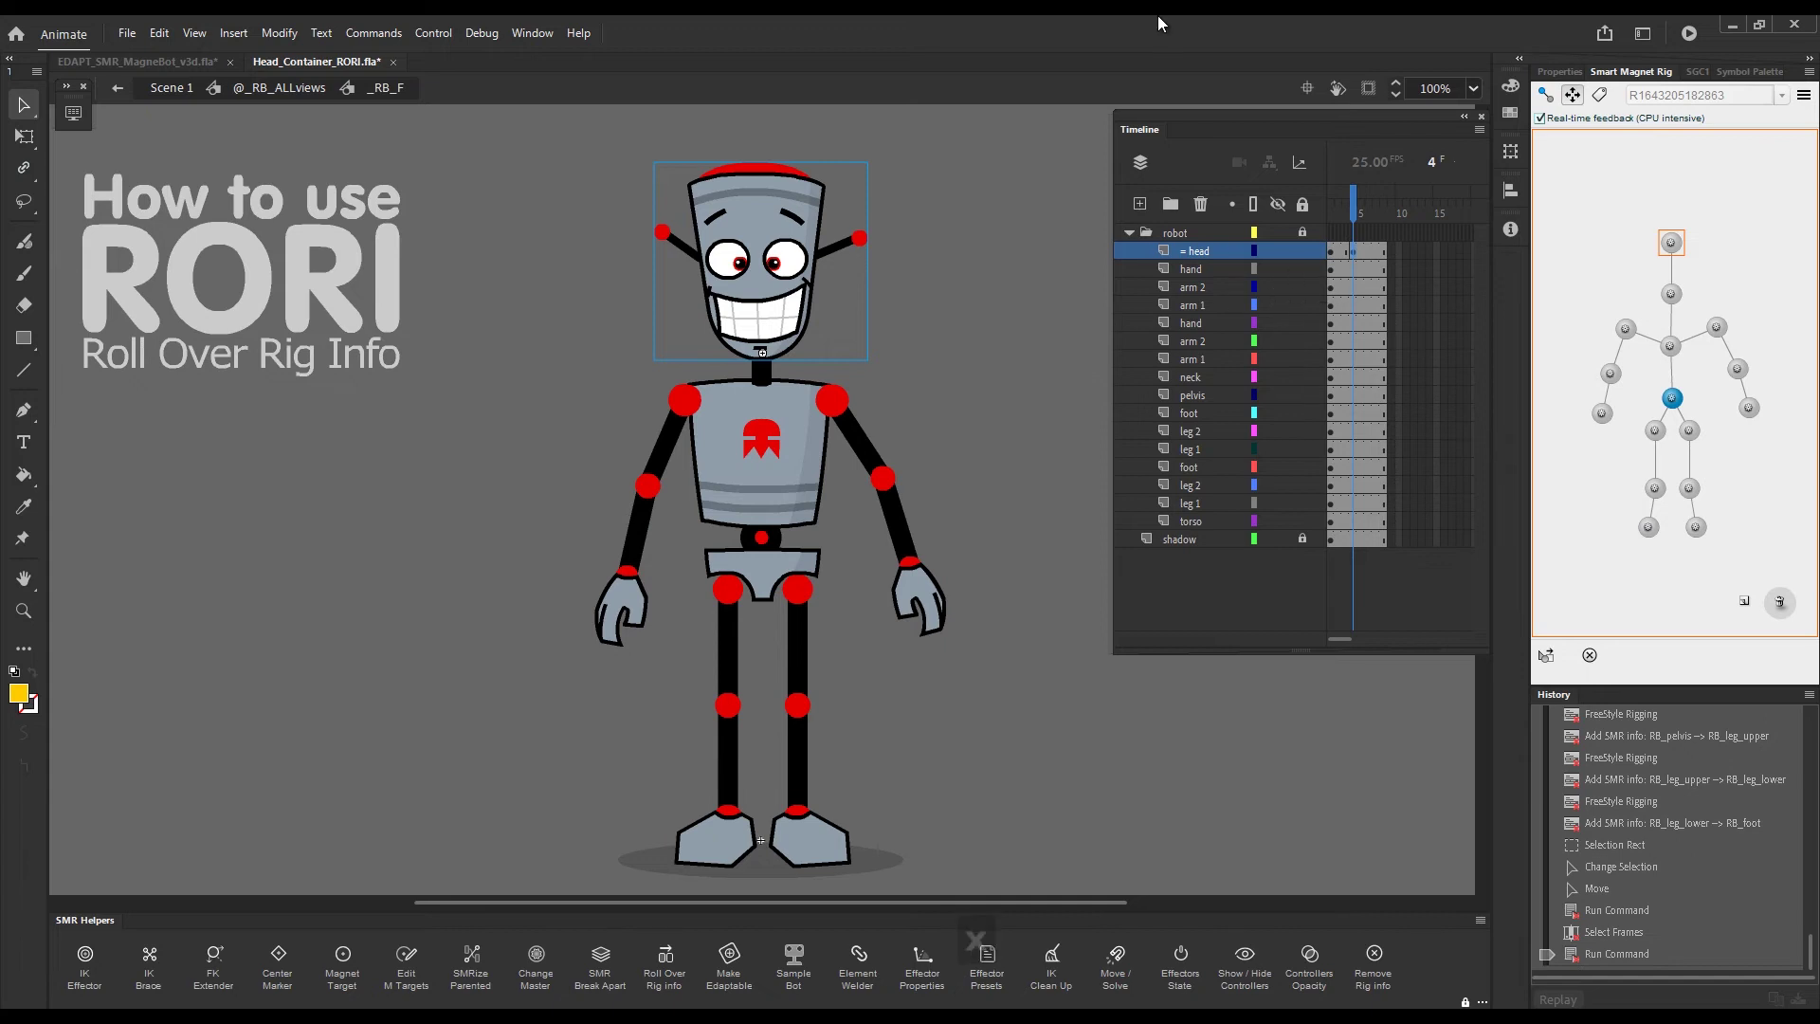
pyautogui.press('shift')
pyautogui.hotkey('shift', '.')
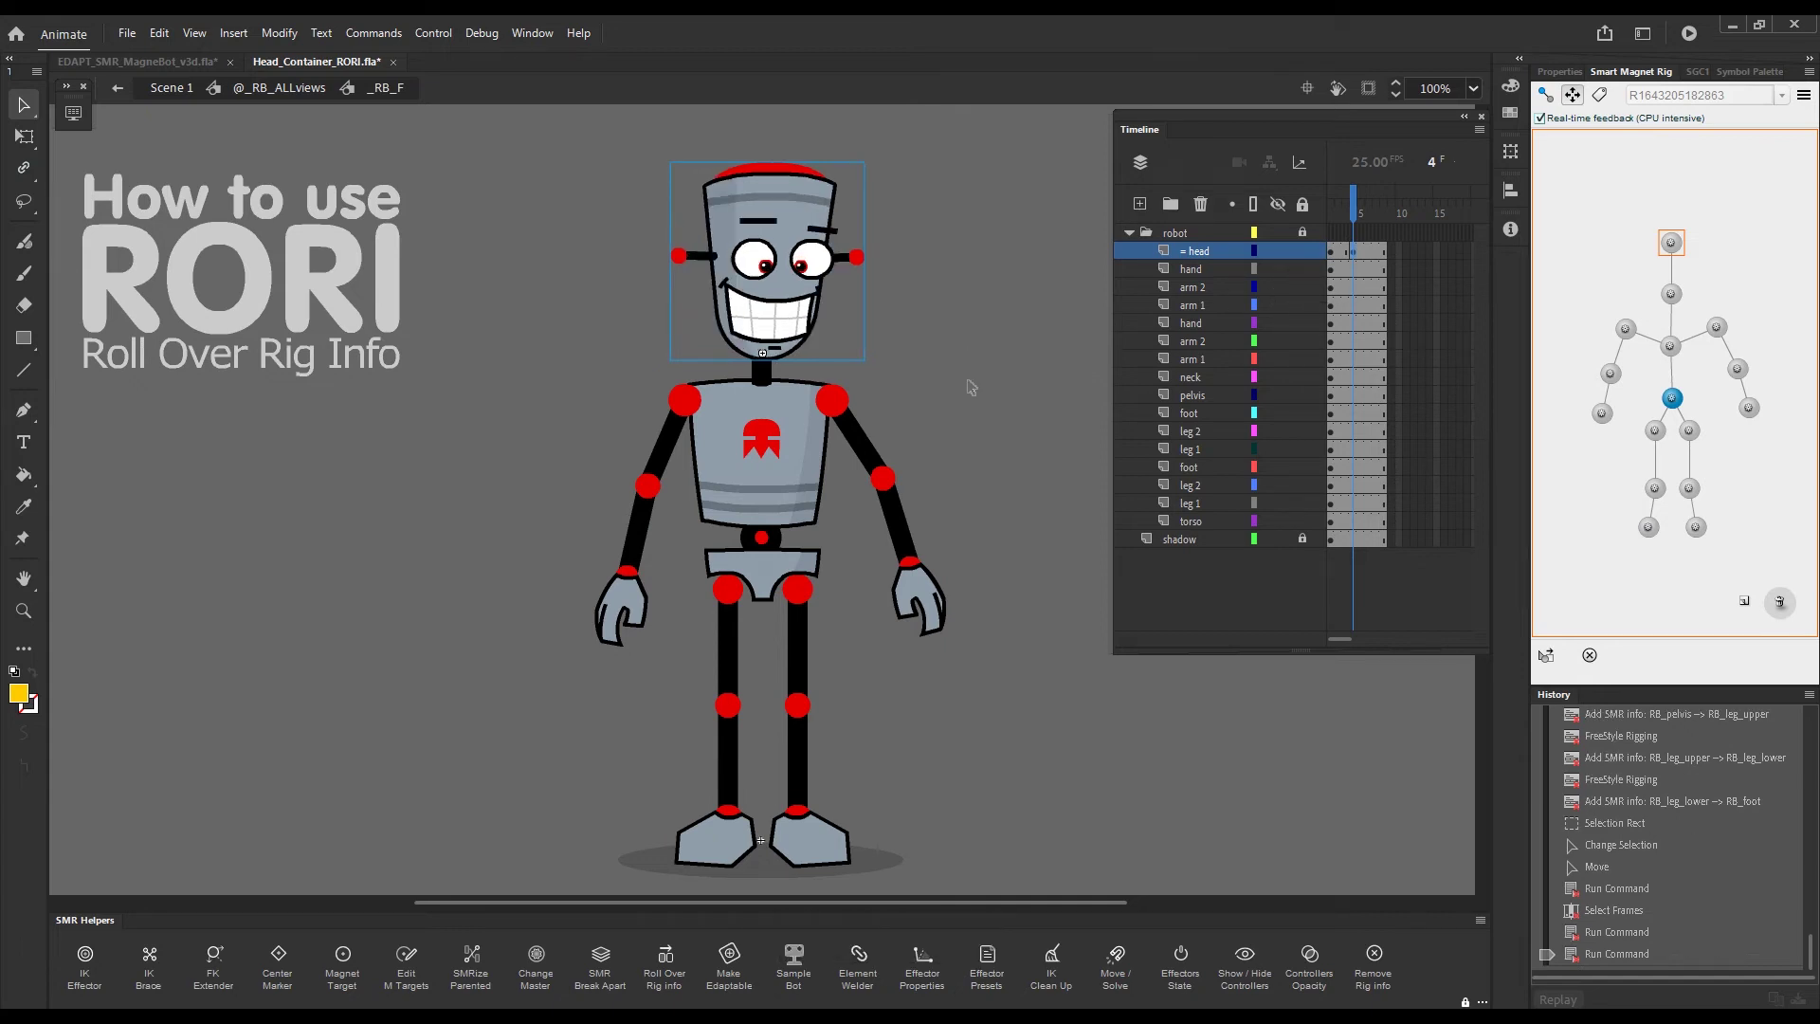
pyautogui.press('ctrl')
pyautogui.hotkey('ctrl', 'b')
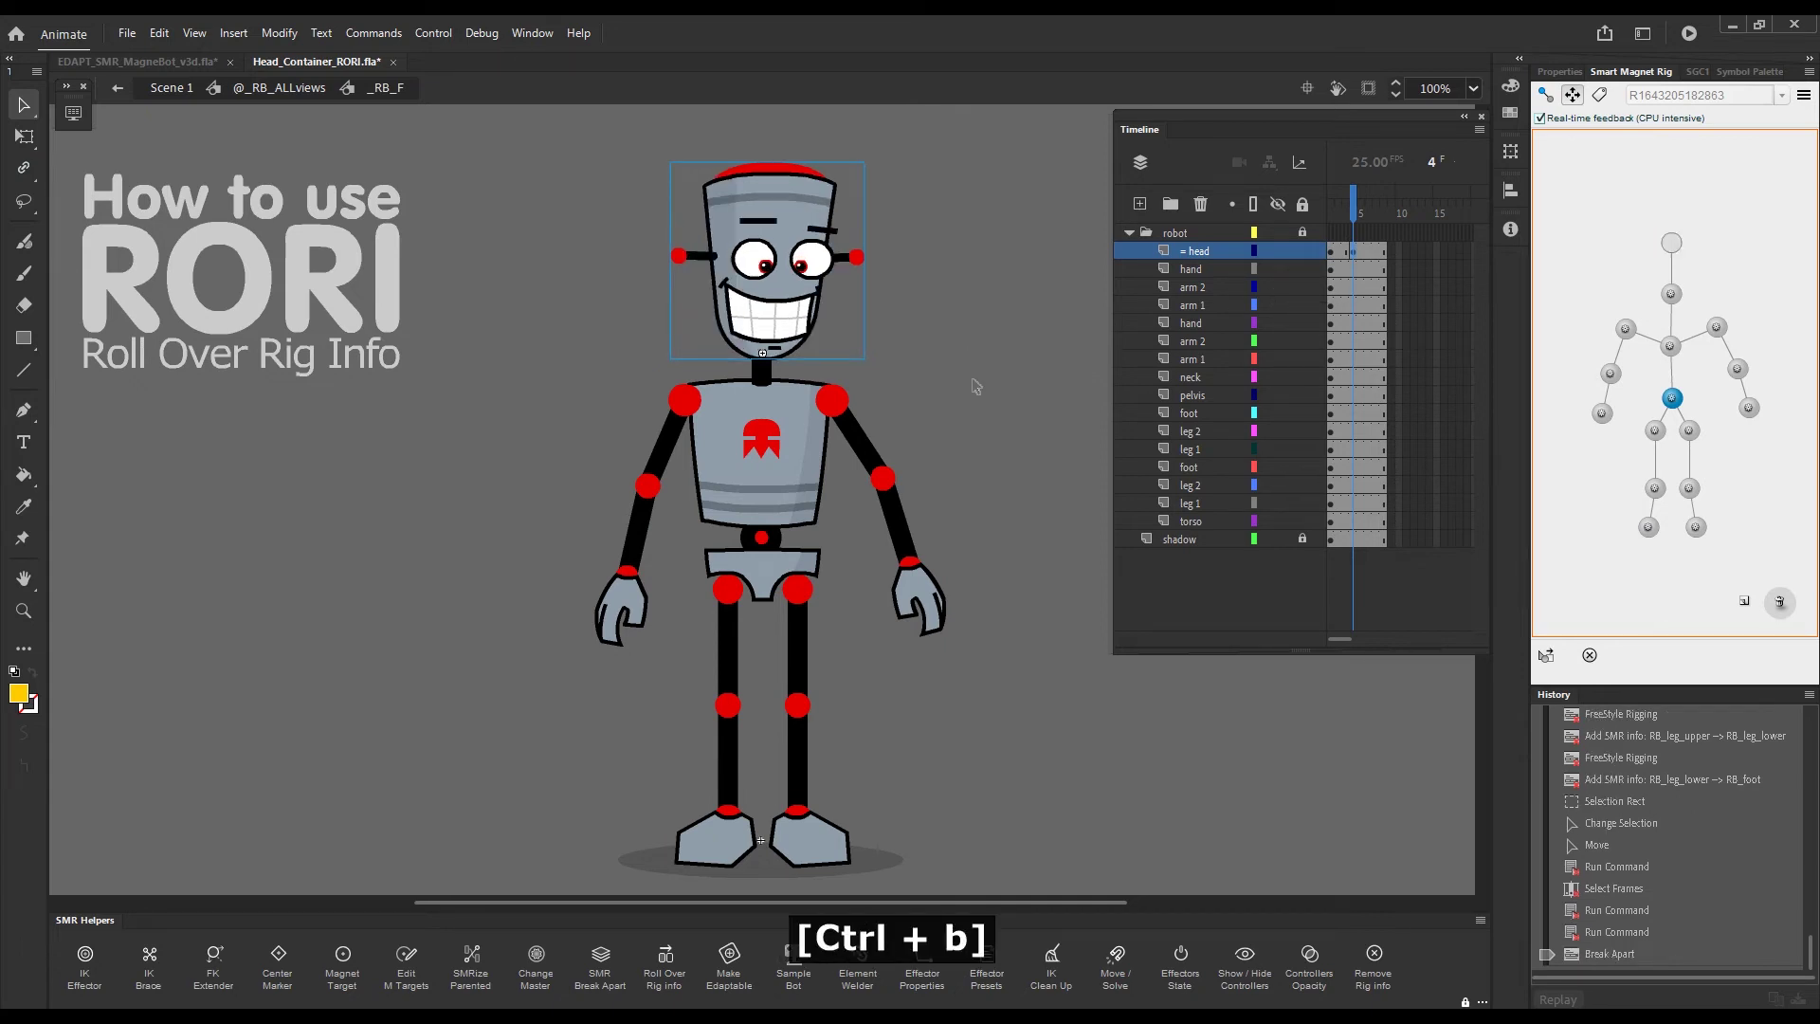
pyautogui.click(1031, 409)
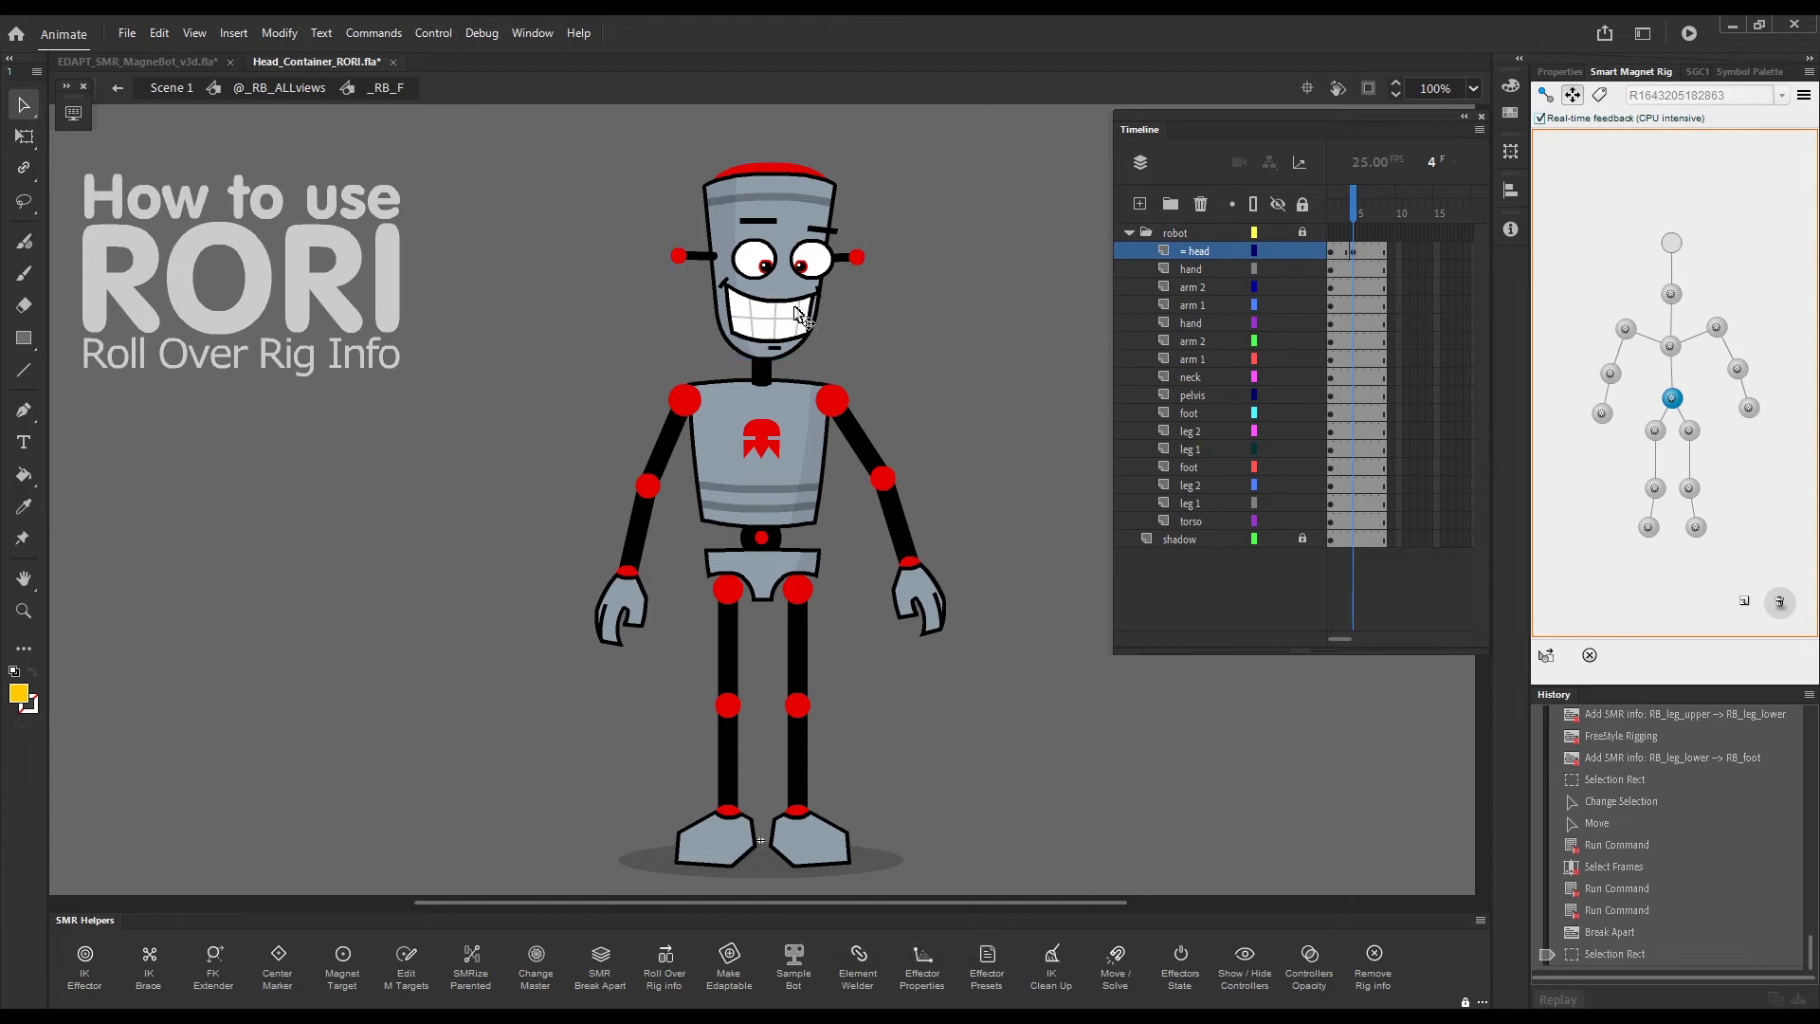
pyautogui.moveTo(803, 298); pyautogui.dragTo(911, 284)
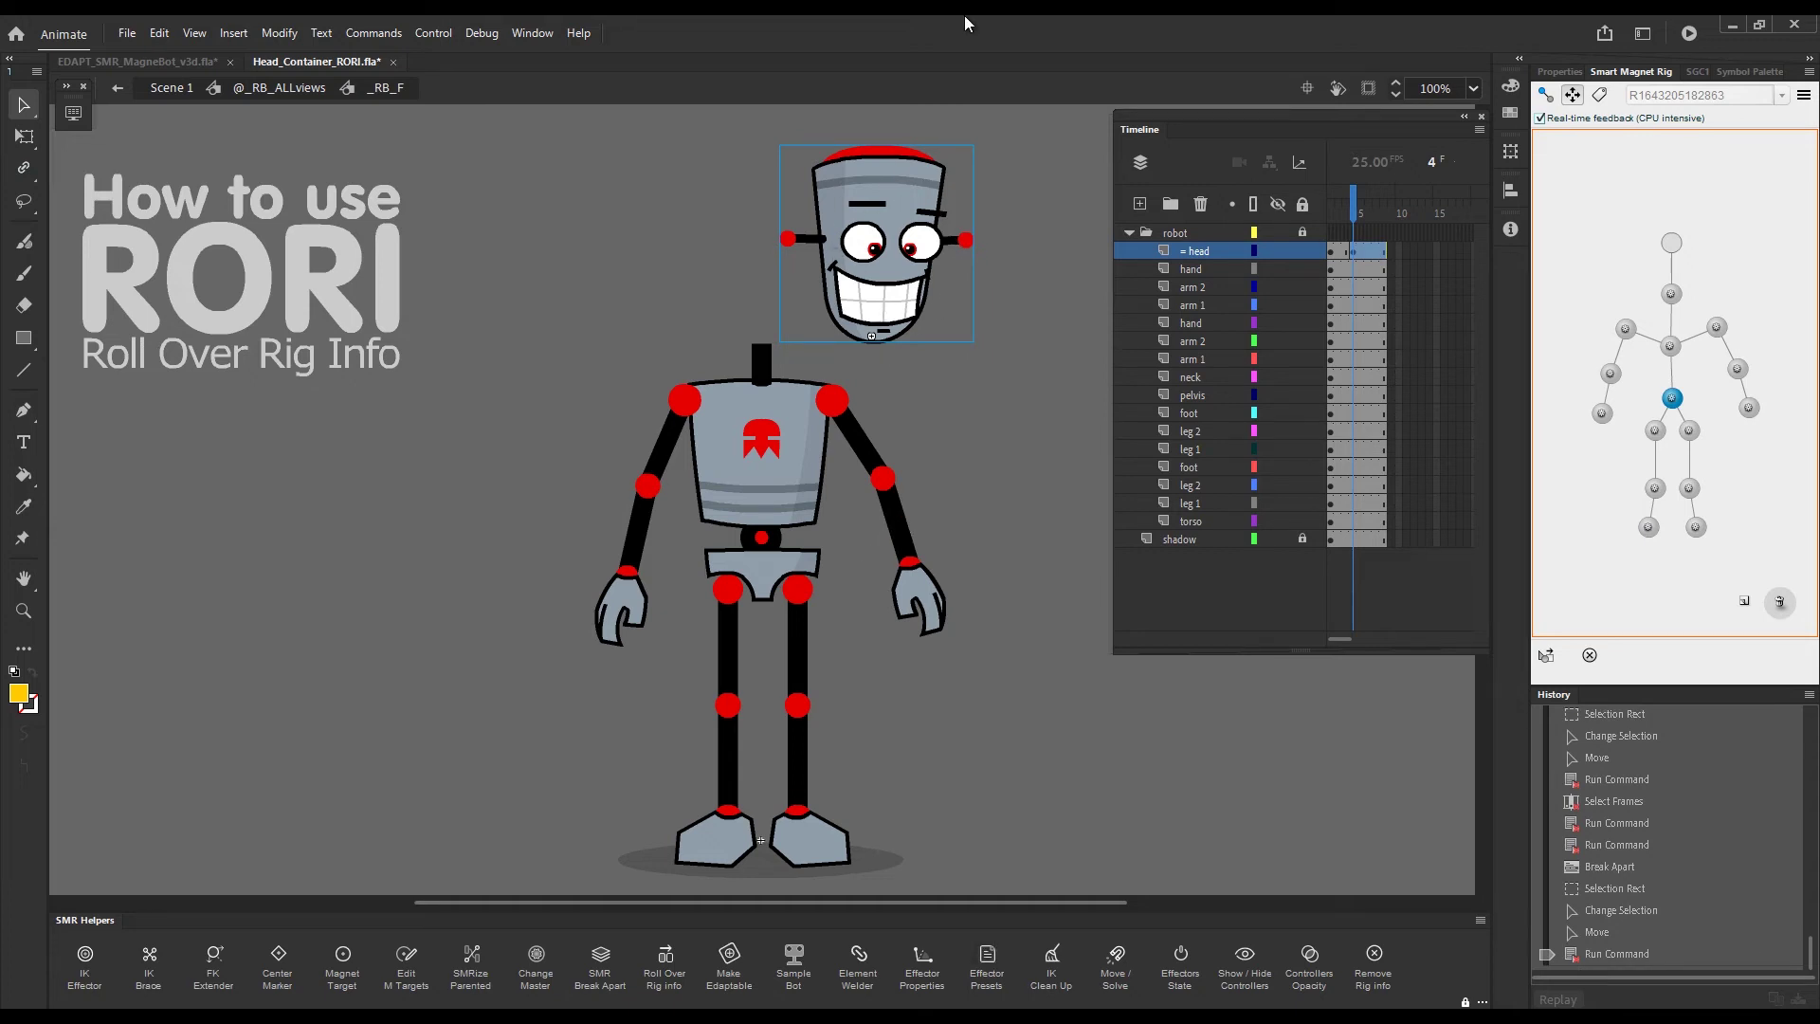
pyautogui.click(1358, 259)
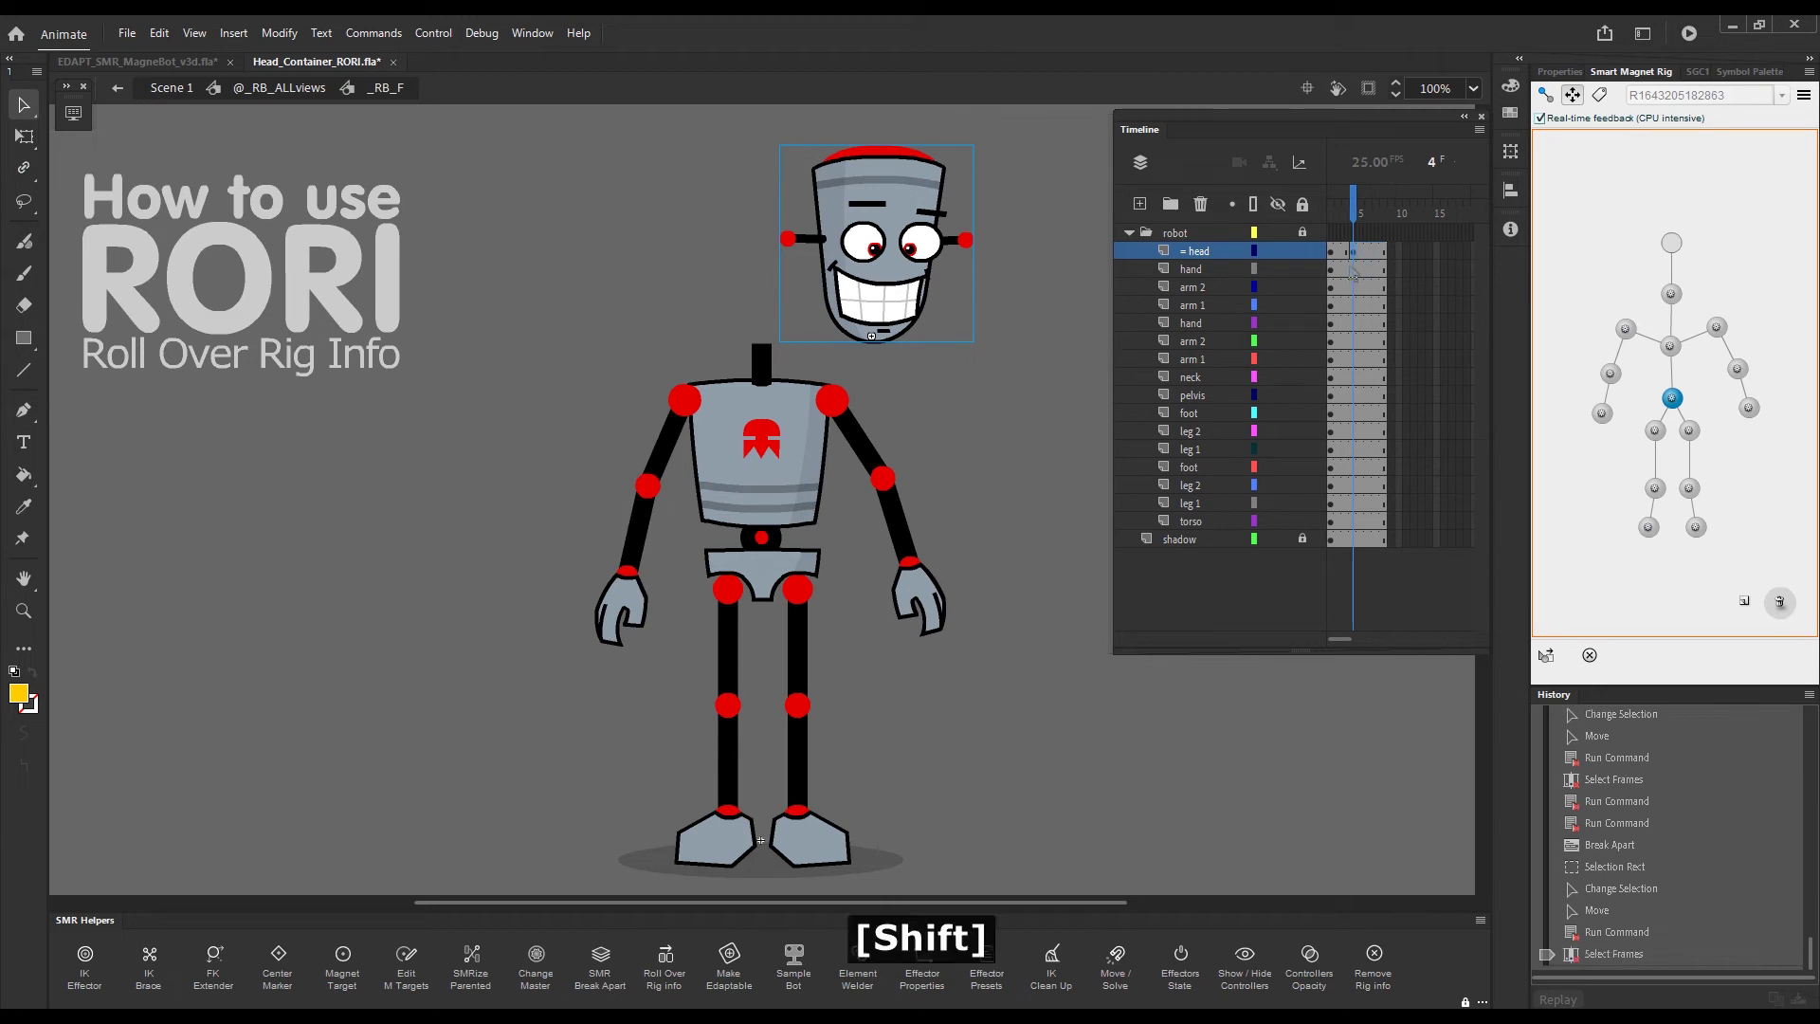
pyautogui.hotkey('shift', 'x')
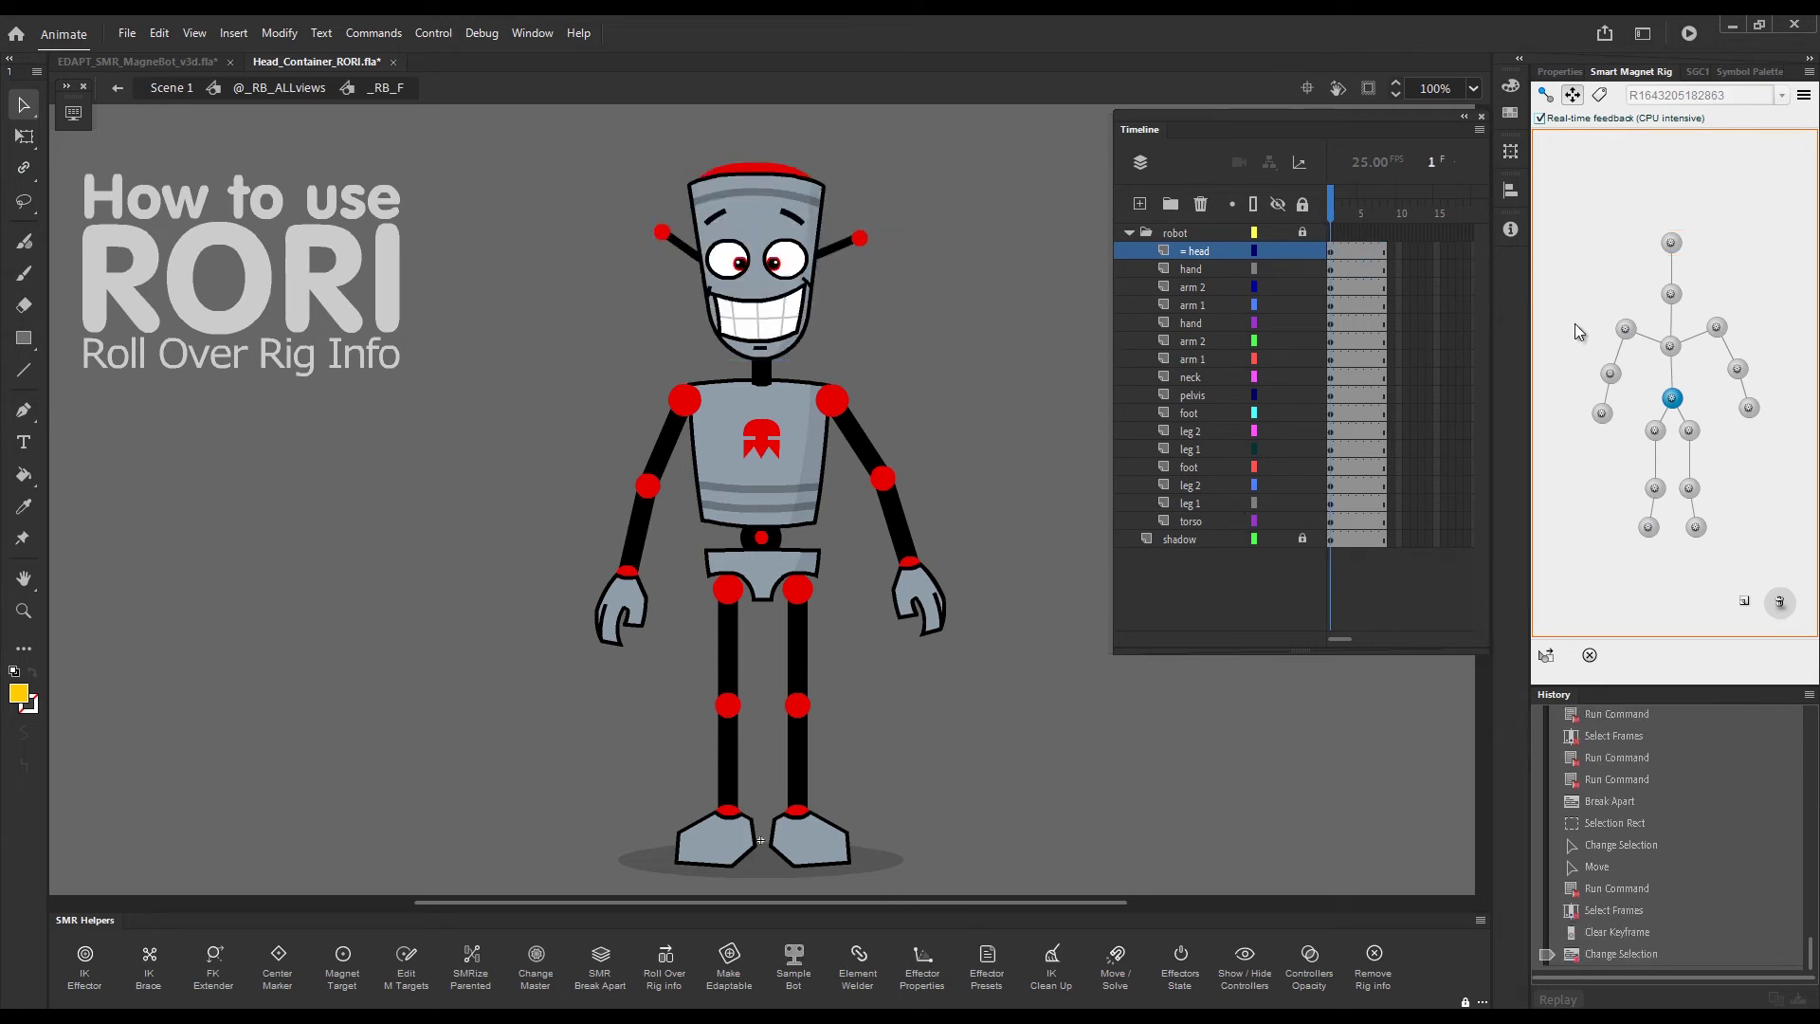
pyautogui.click(1383, 250)
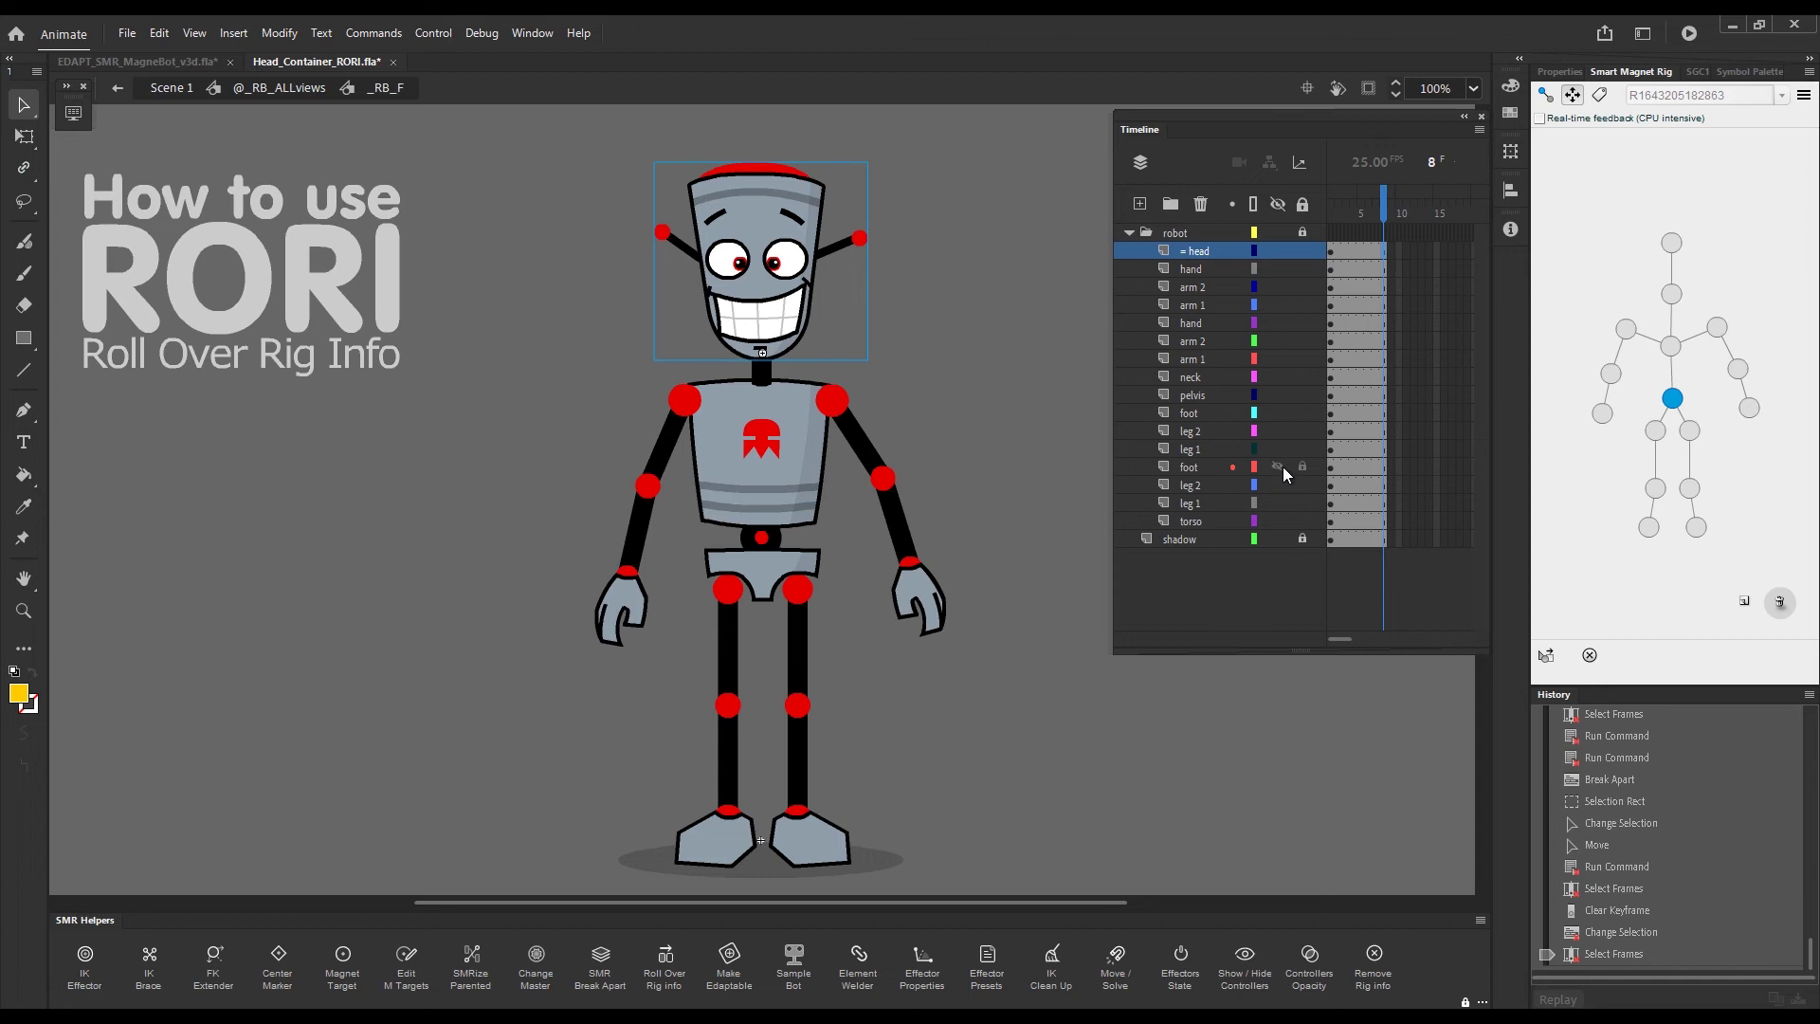
pyautogui.press('F7')
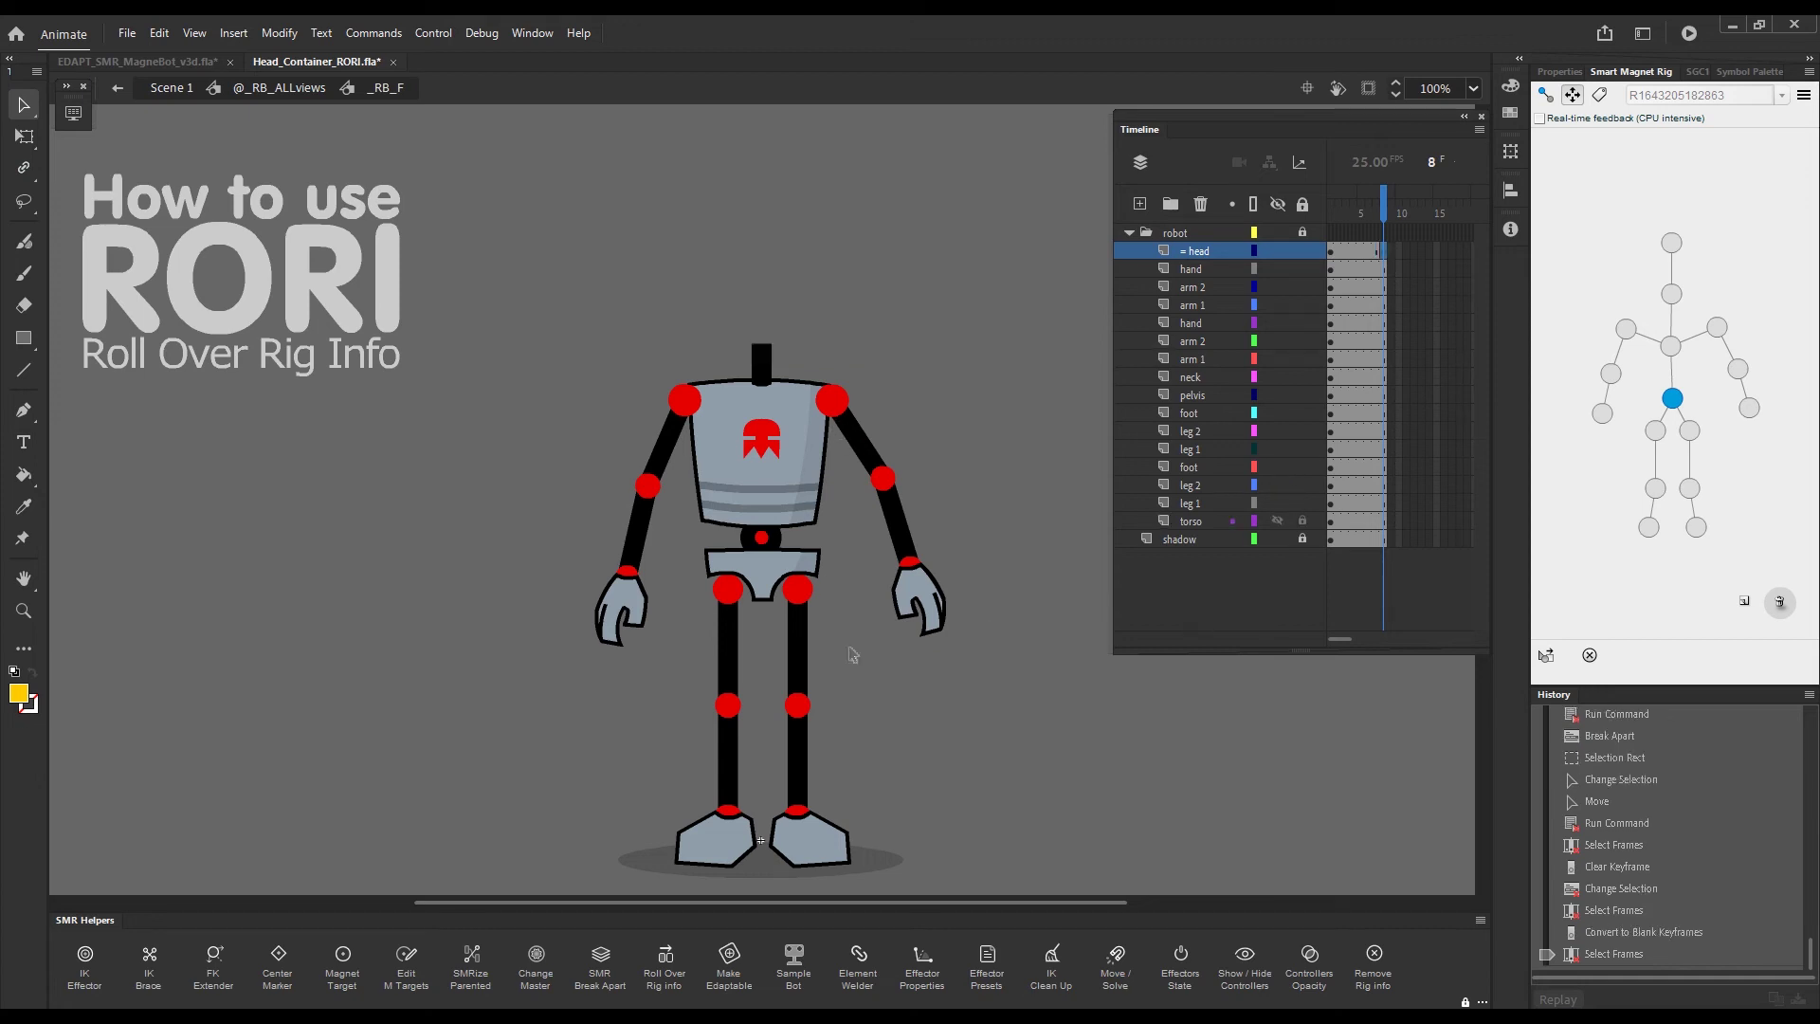
pyautogui.press('o')
pyautogui.moveTo(823, 280); pyautogui.dragTo(889, 334)
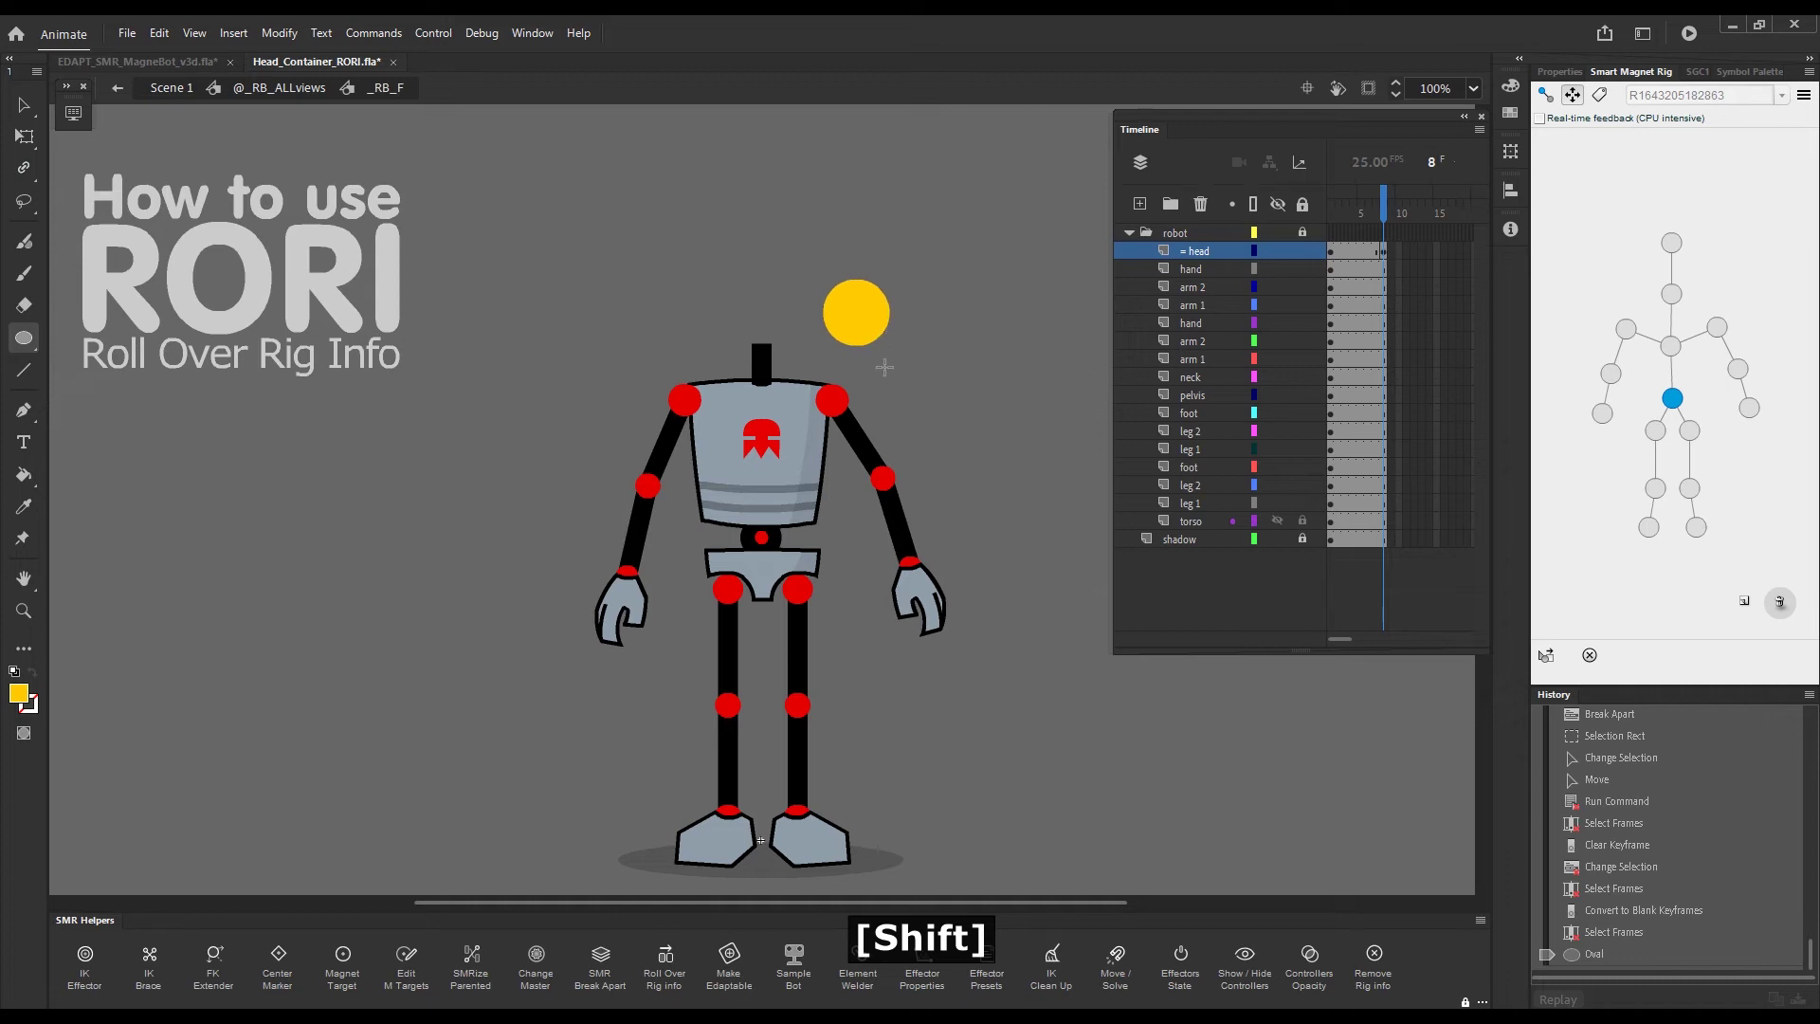
pyautogui.press('v')
pyautogui.click(864, 330)
pyautogui.press('F8')
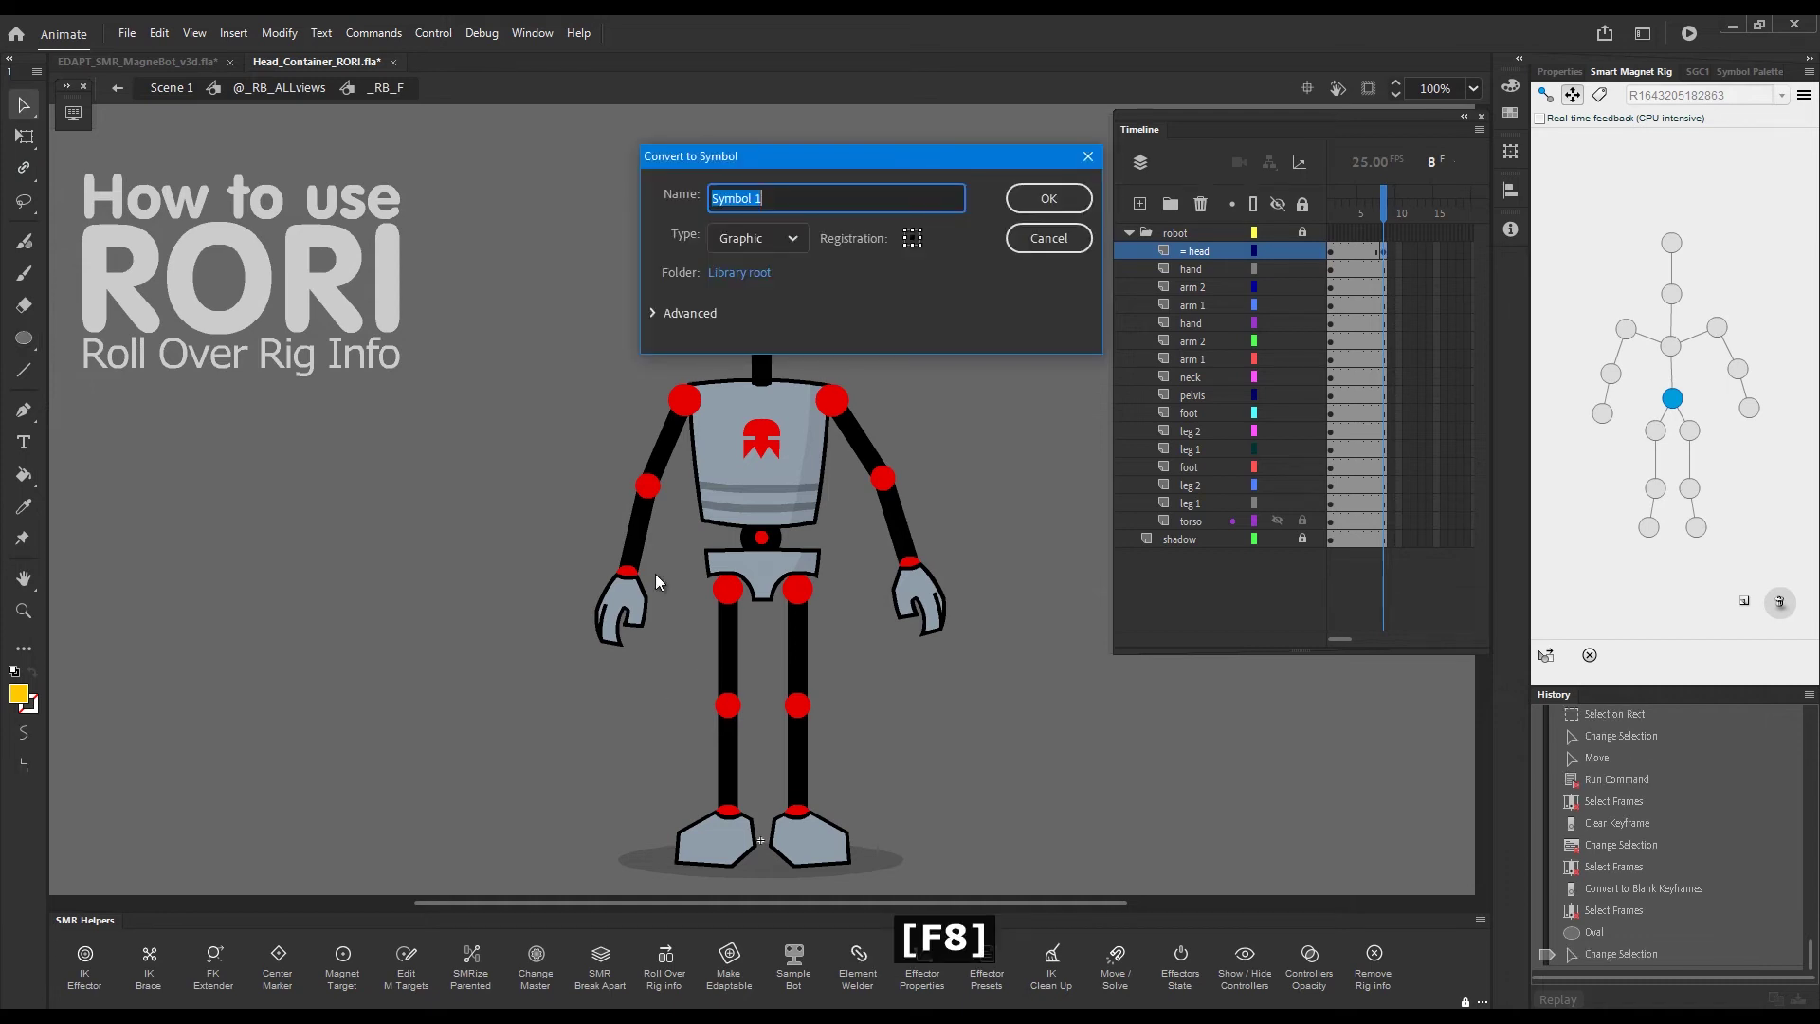
pyautogui.write('temp')
pyautogui.press('Return')
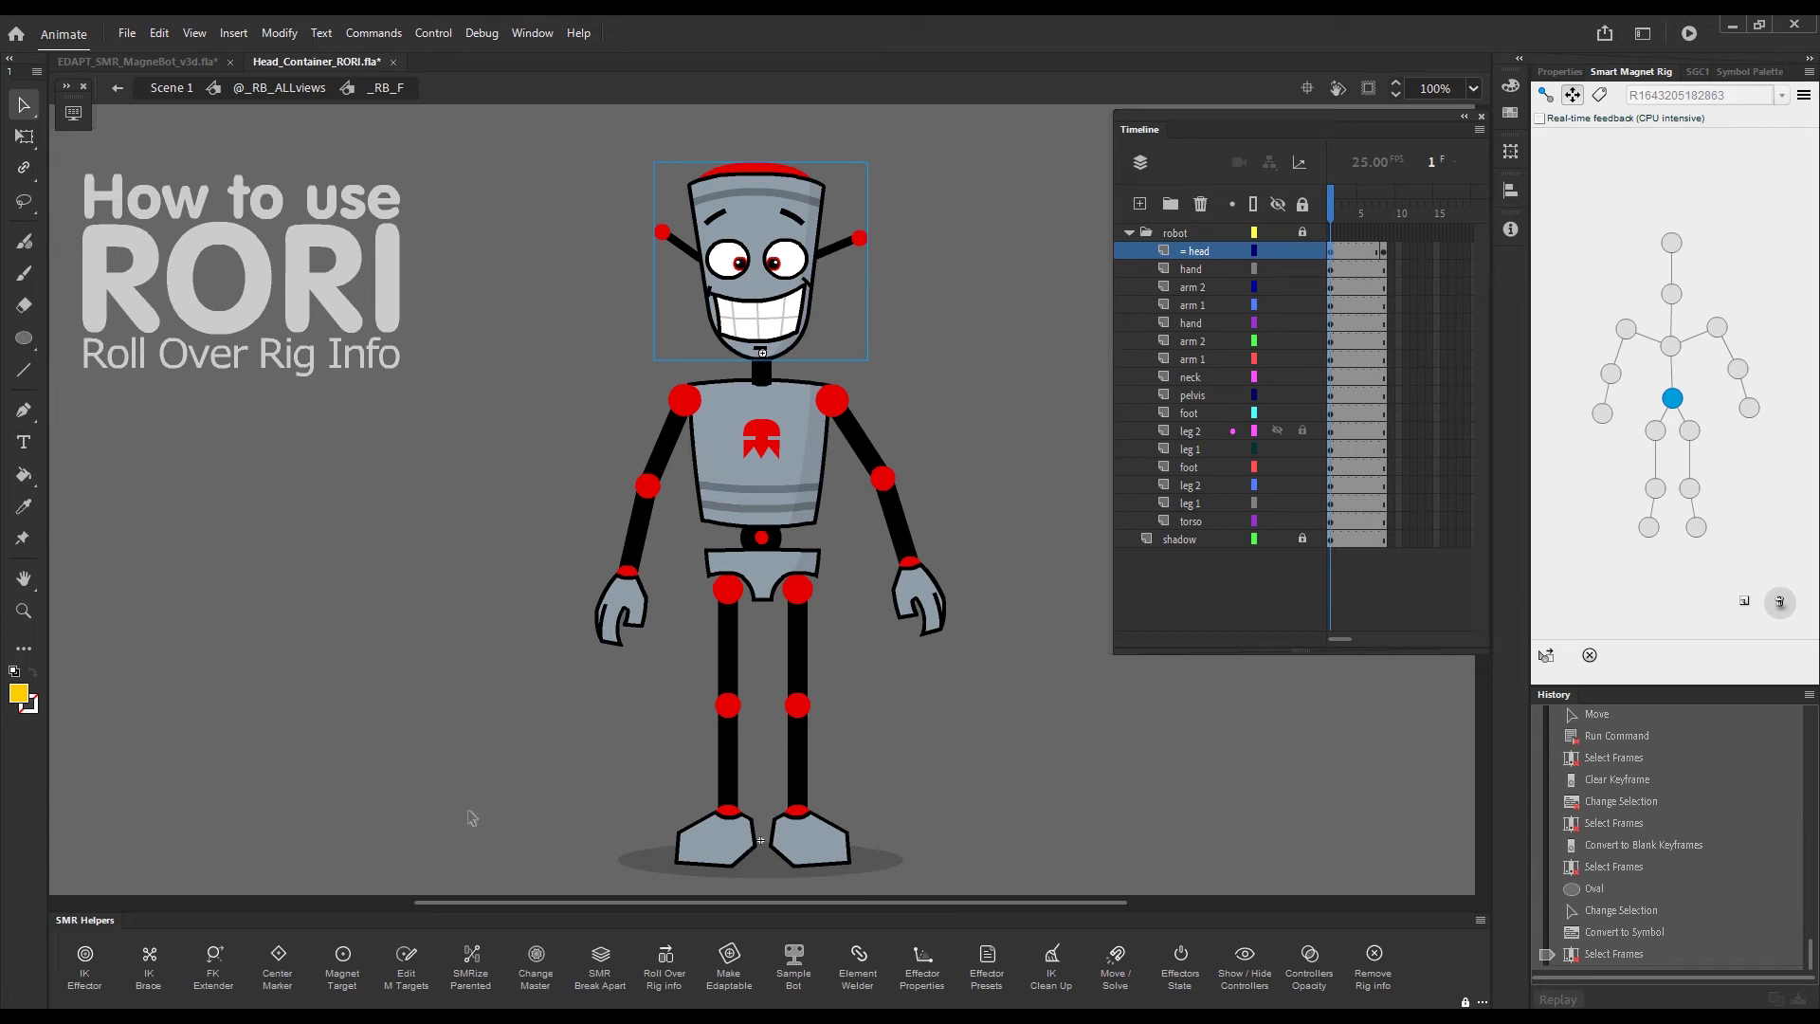
# - Run Roll Over Rig Info on the head symbol, To the Right over frames 2–8
pyautogui.click(1161, 675)
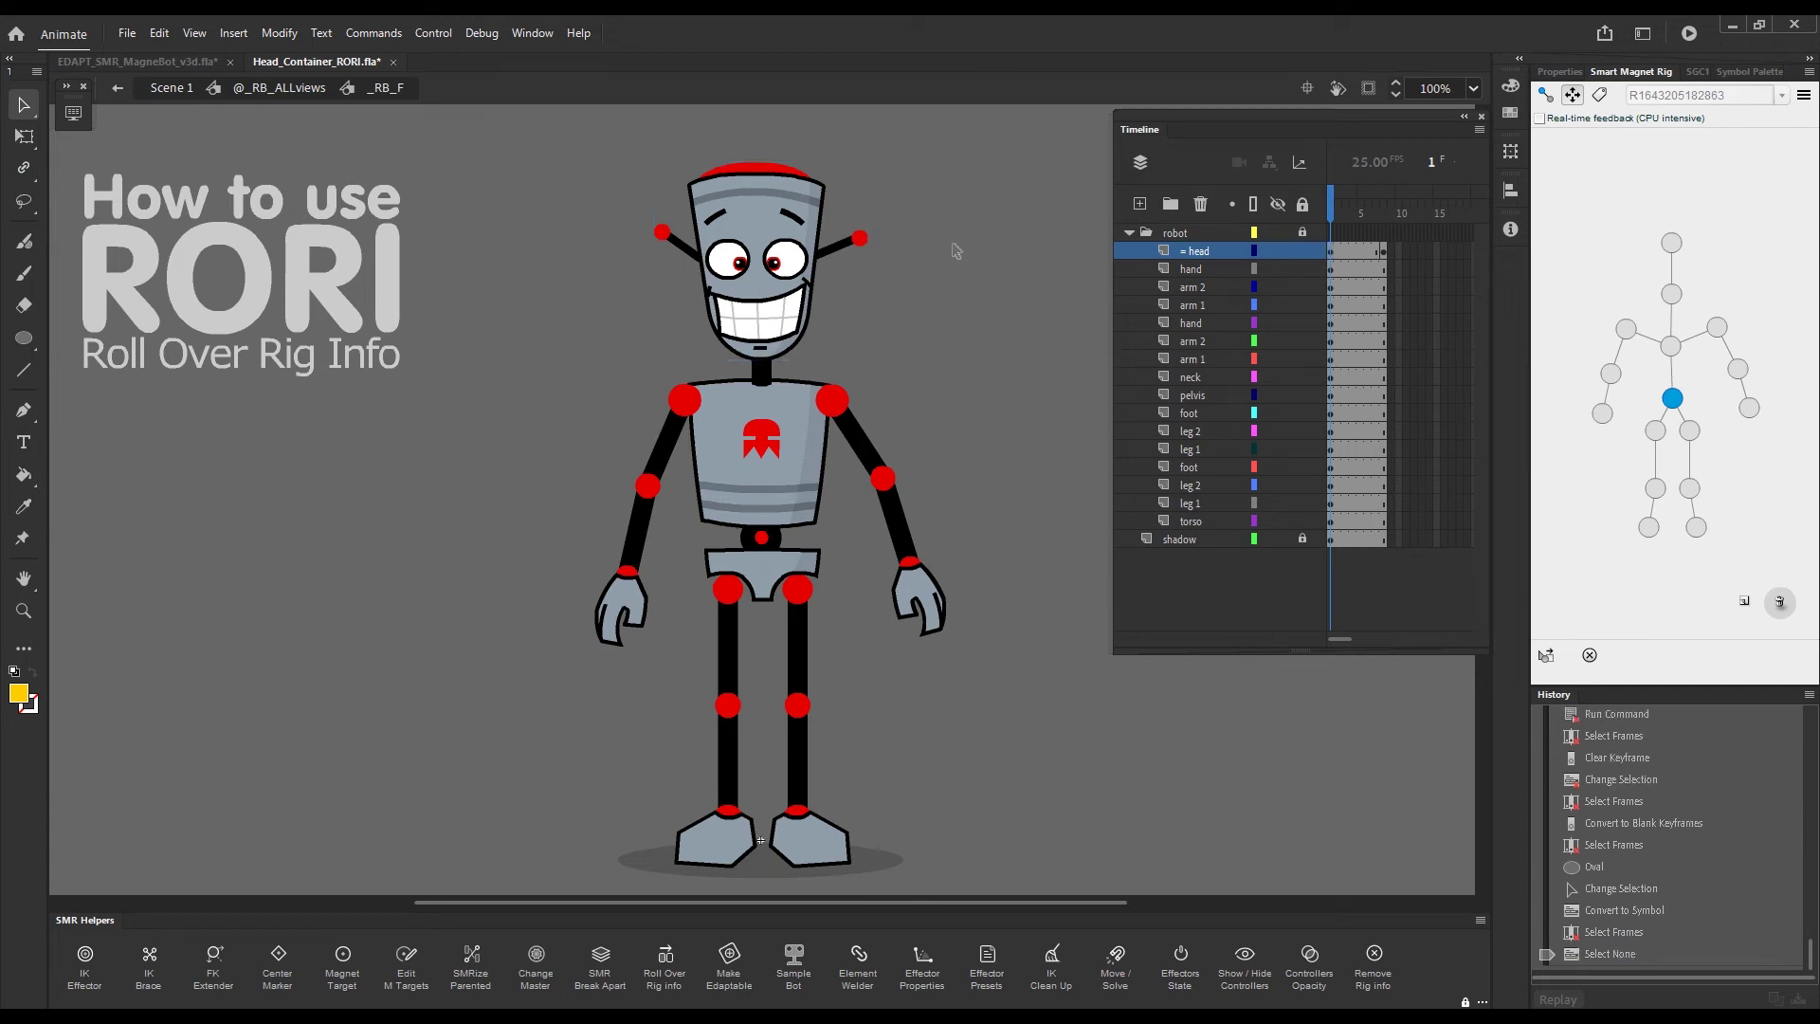
pyautogui.click(768, 285)
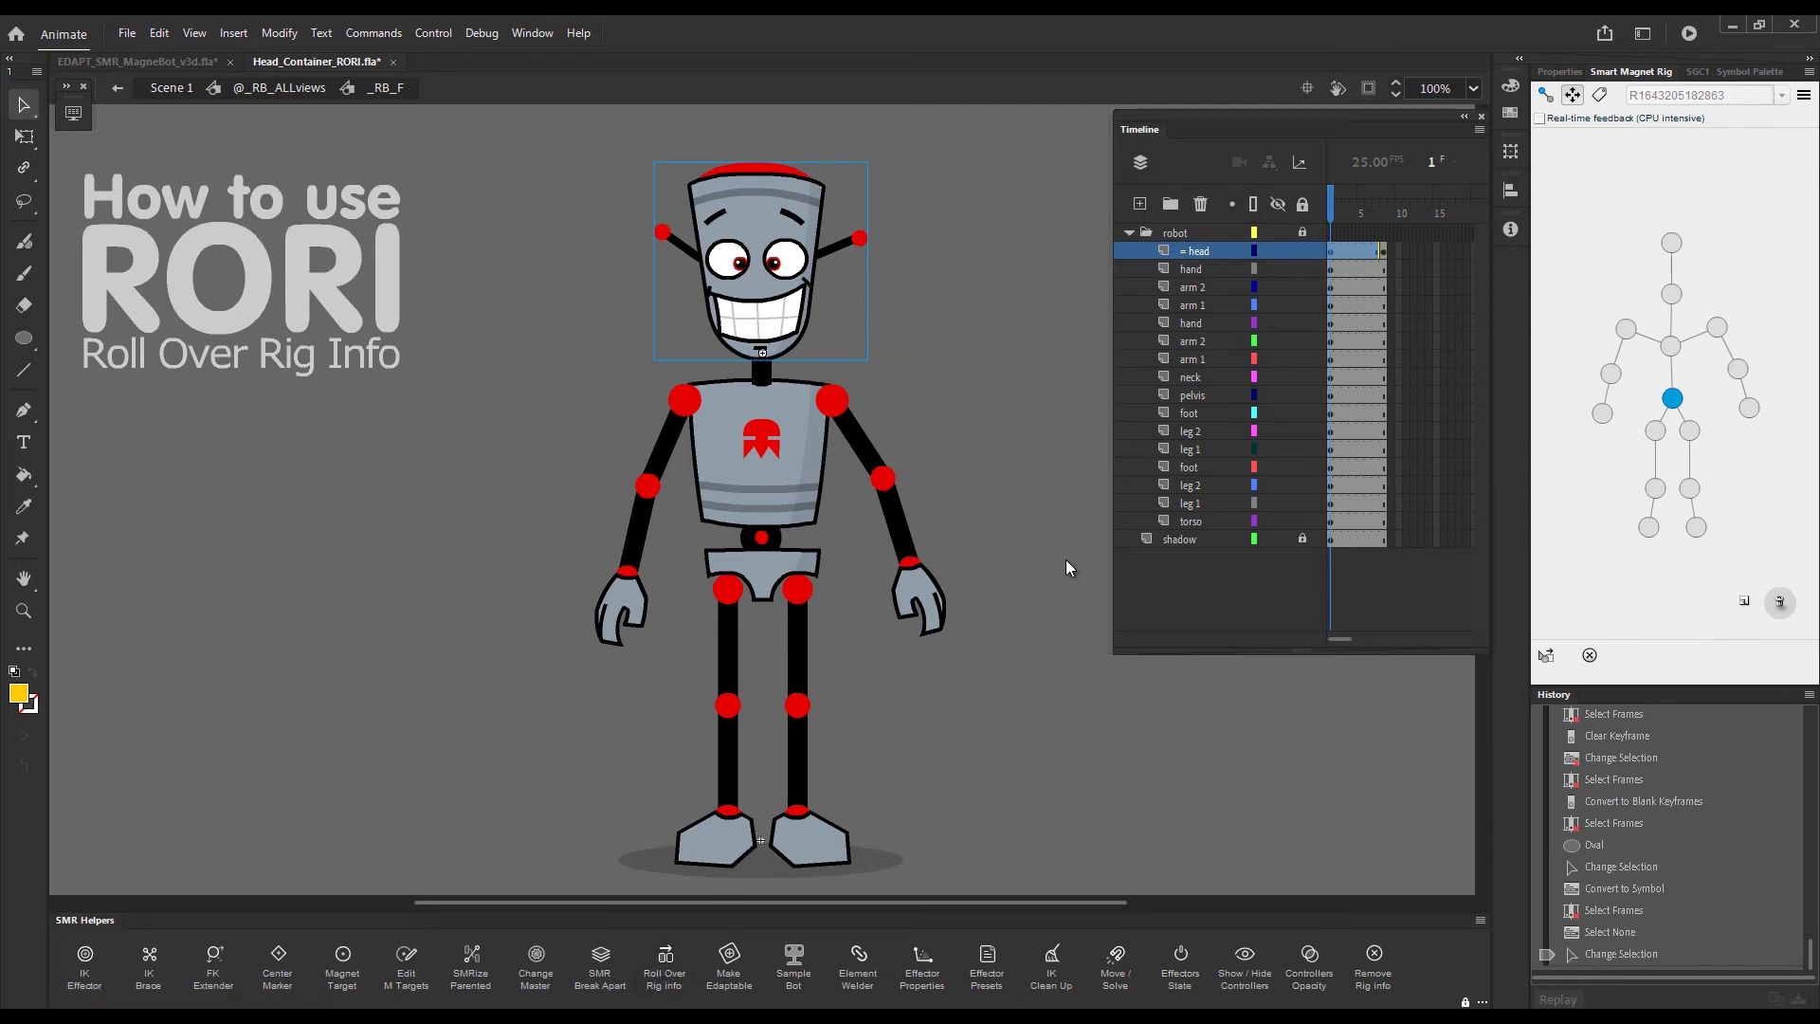
pyautogui.click(1802, 96)
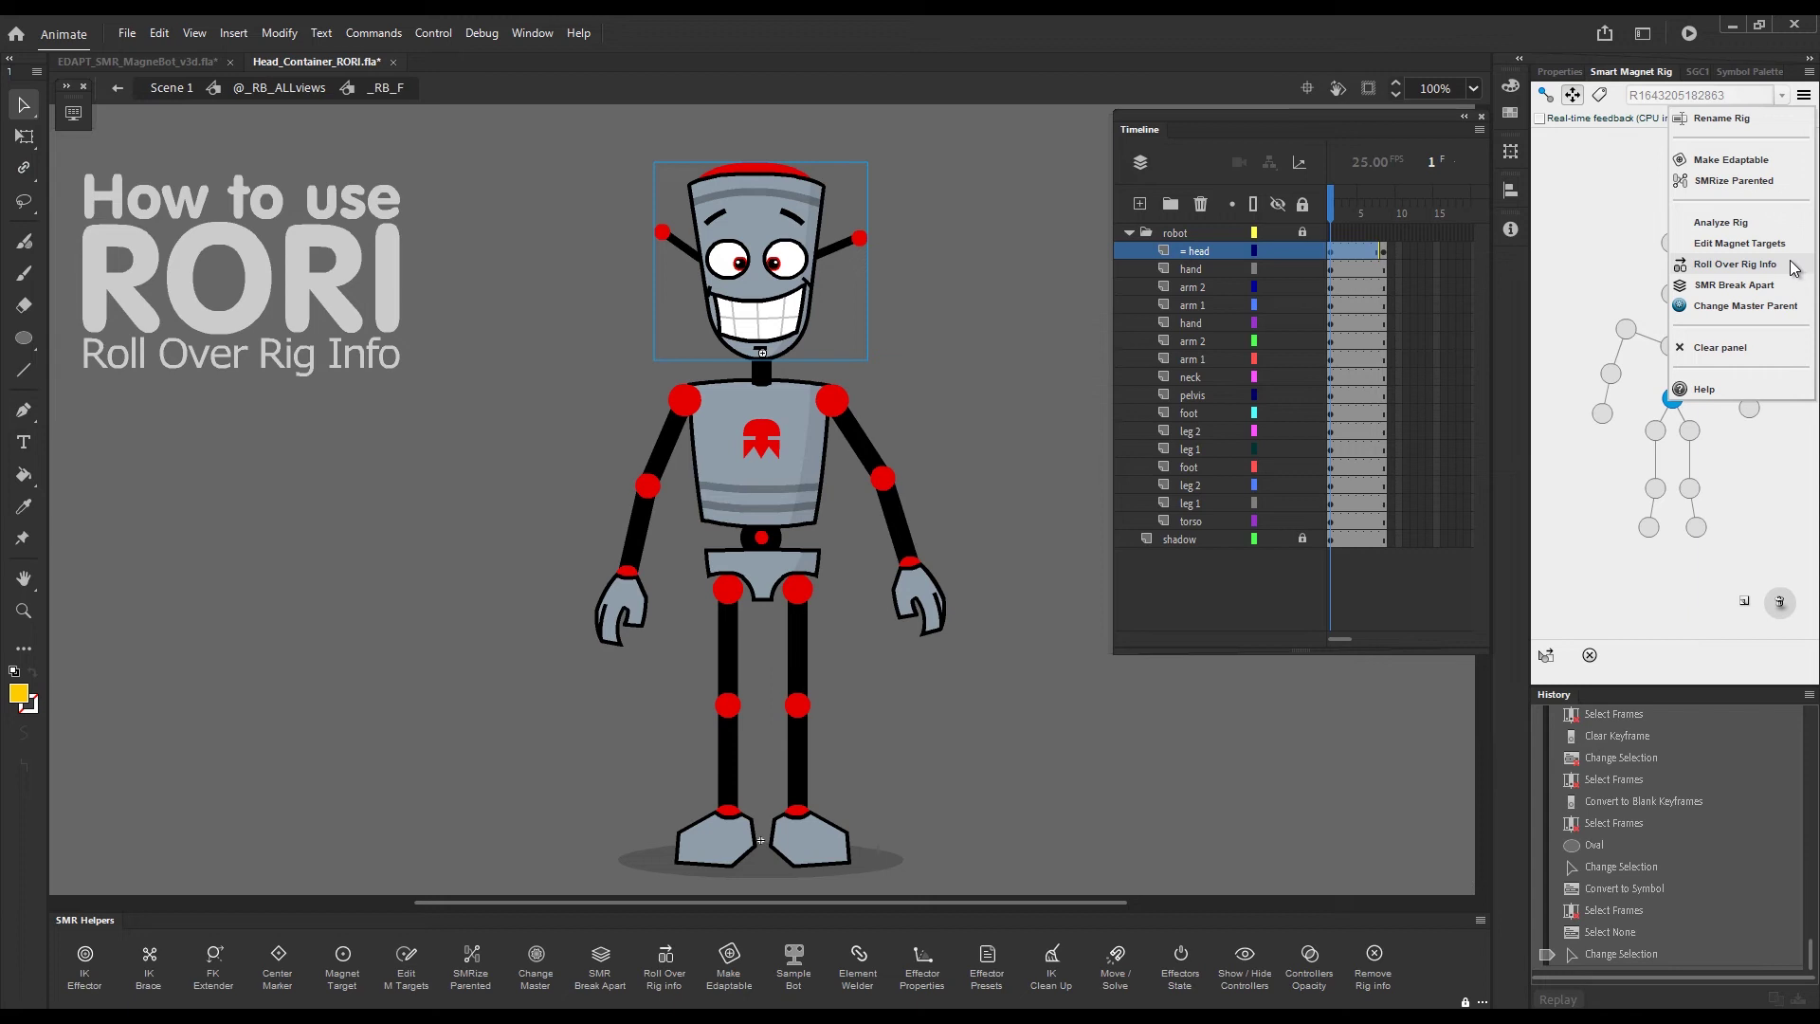
pyautogui.click(1782, 266)
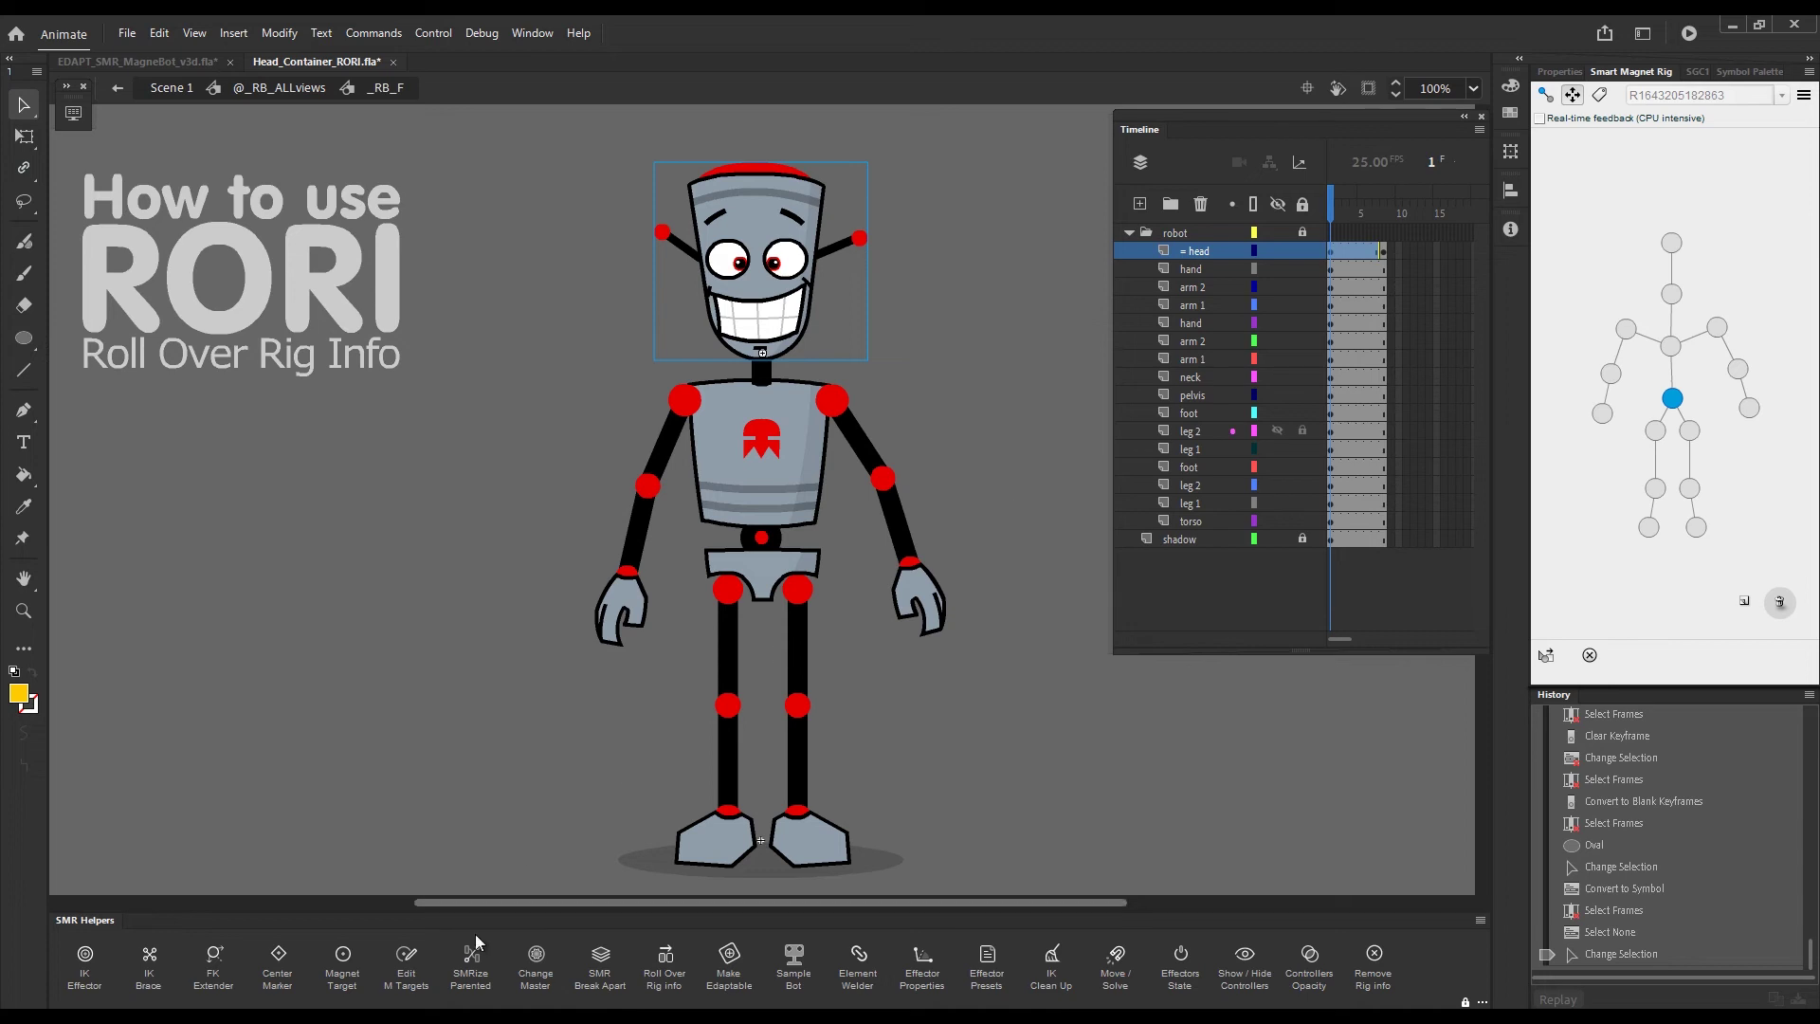
pyautogui.click(663, 978)
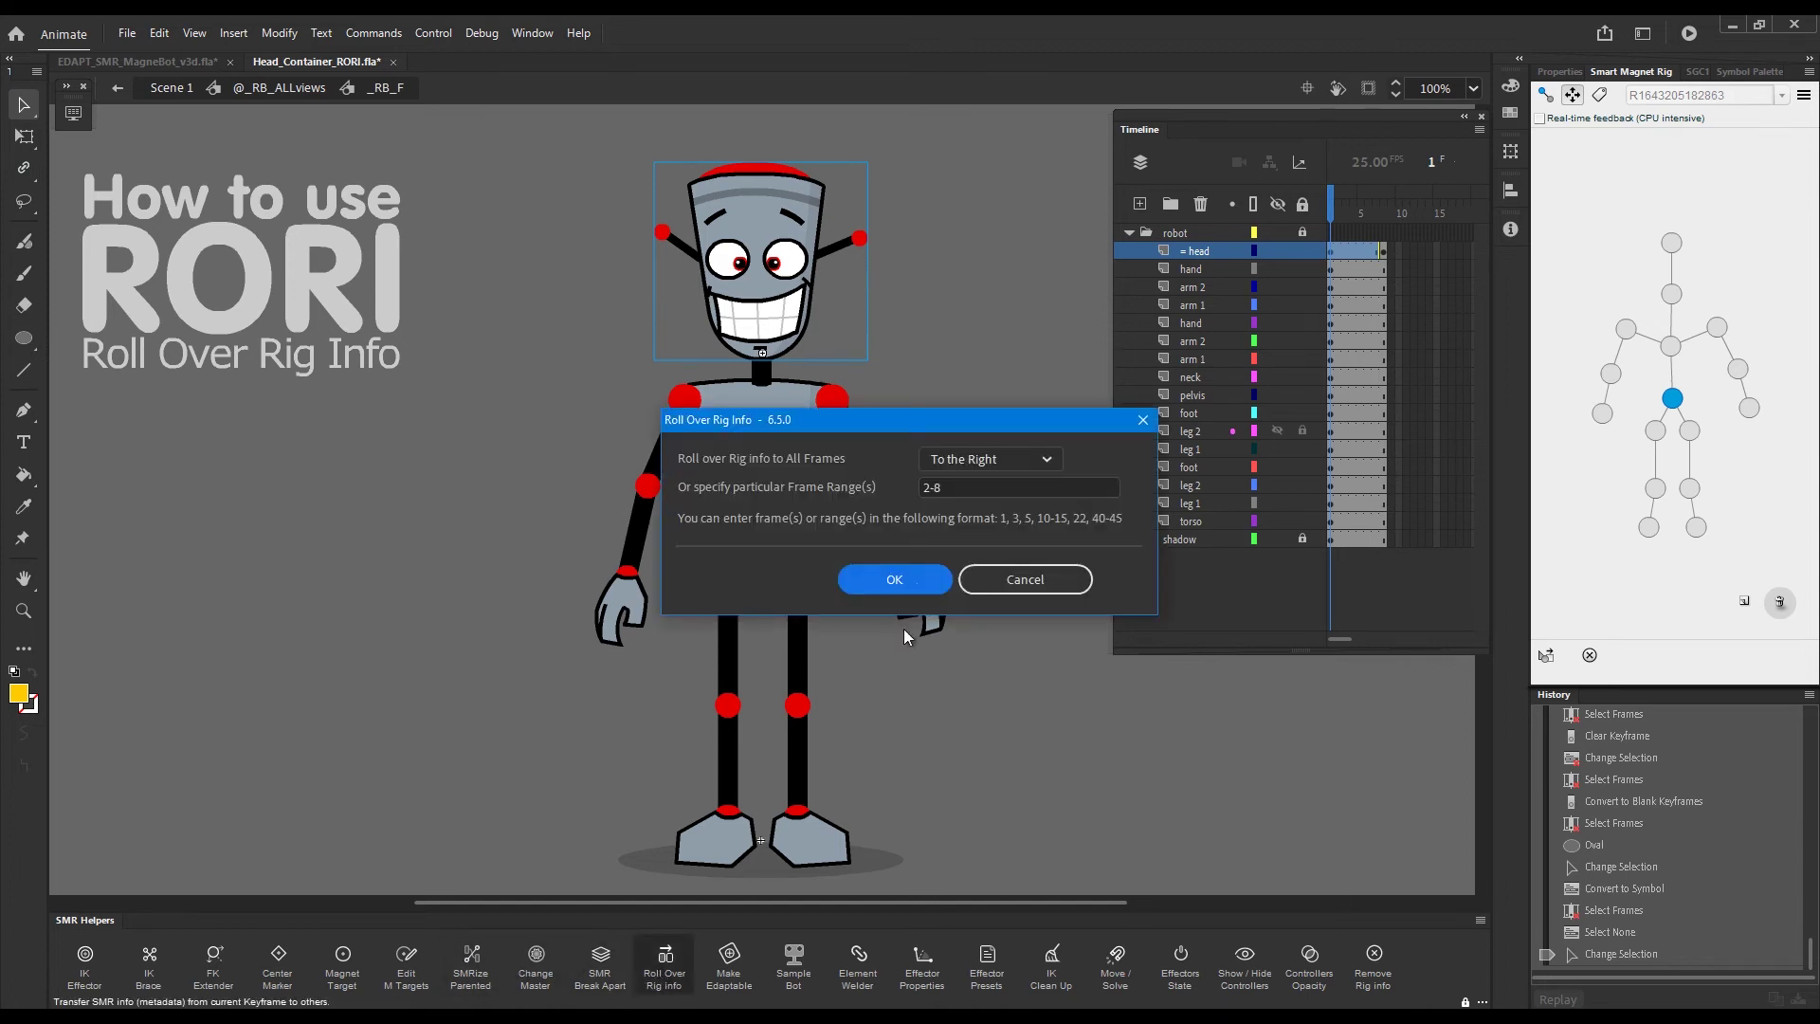
pyautogui.click(897, 582)
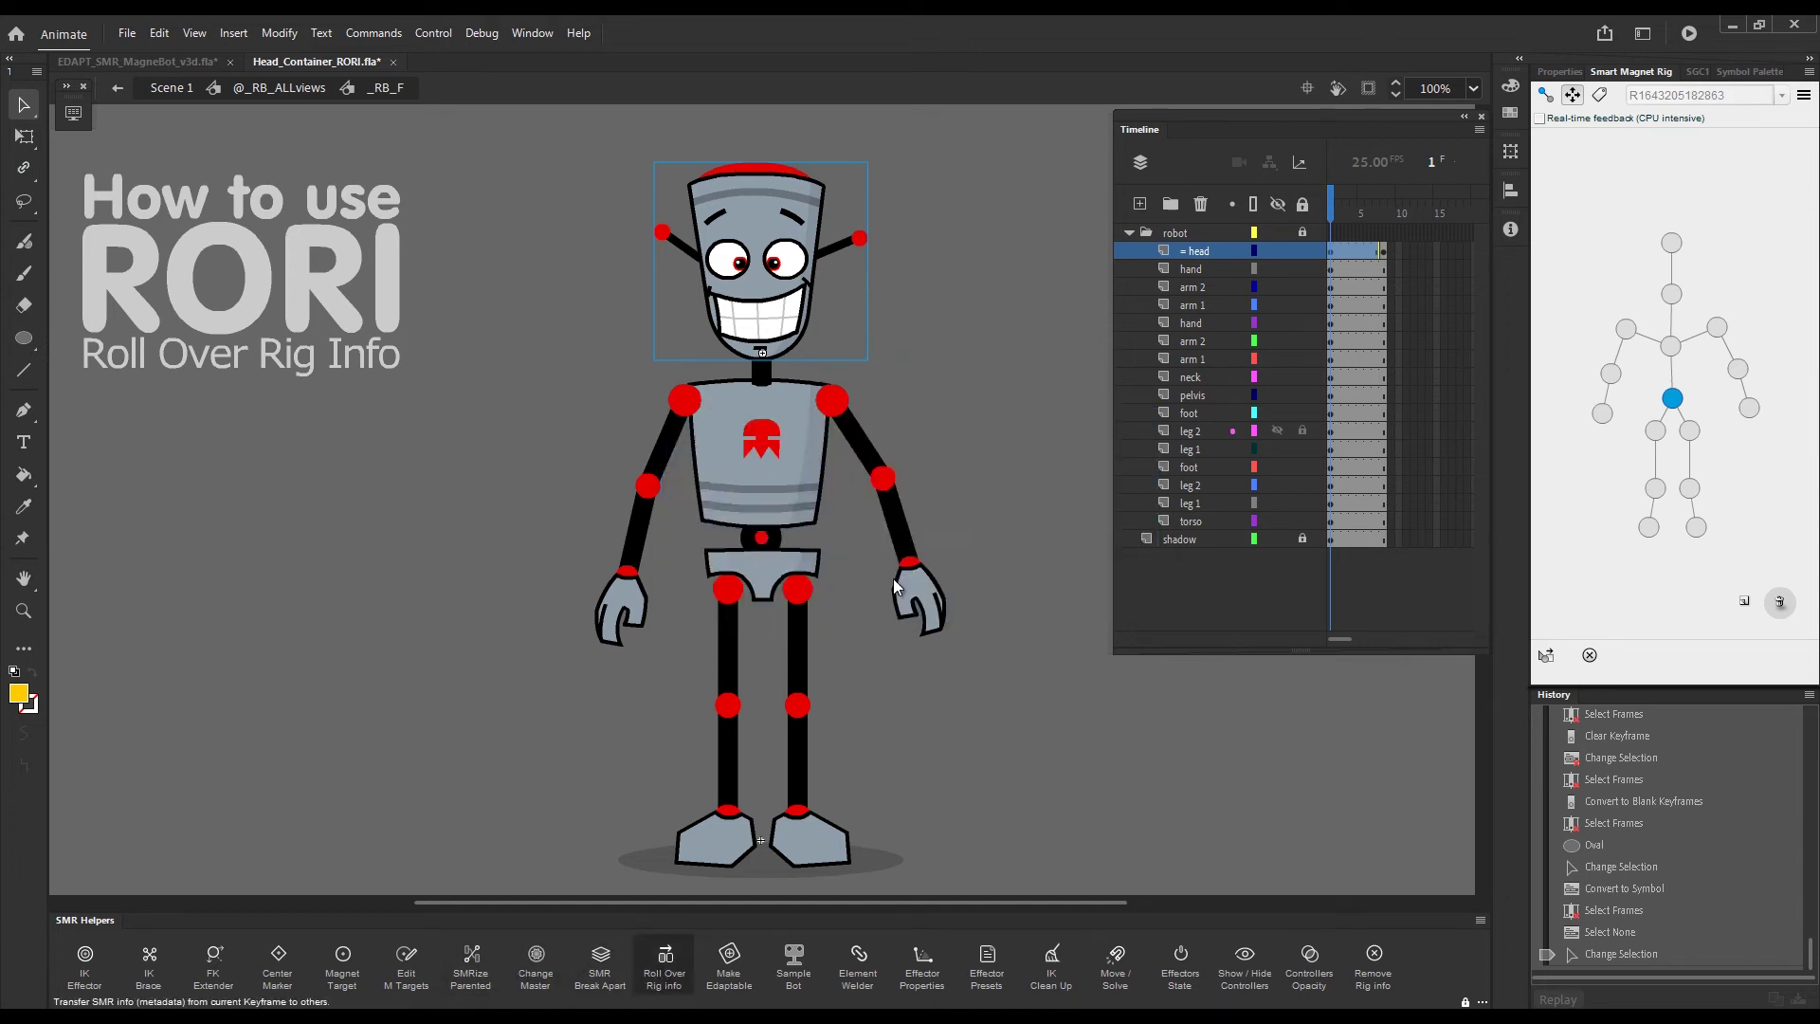
# - Cut the yellow circle from frame 8
pyautogui.click(1383, 250)
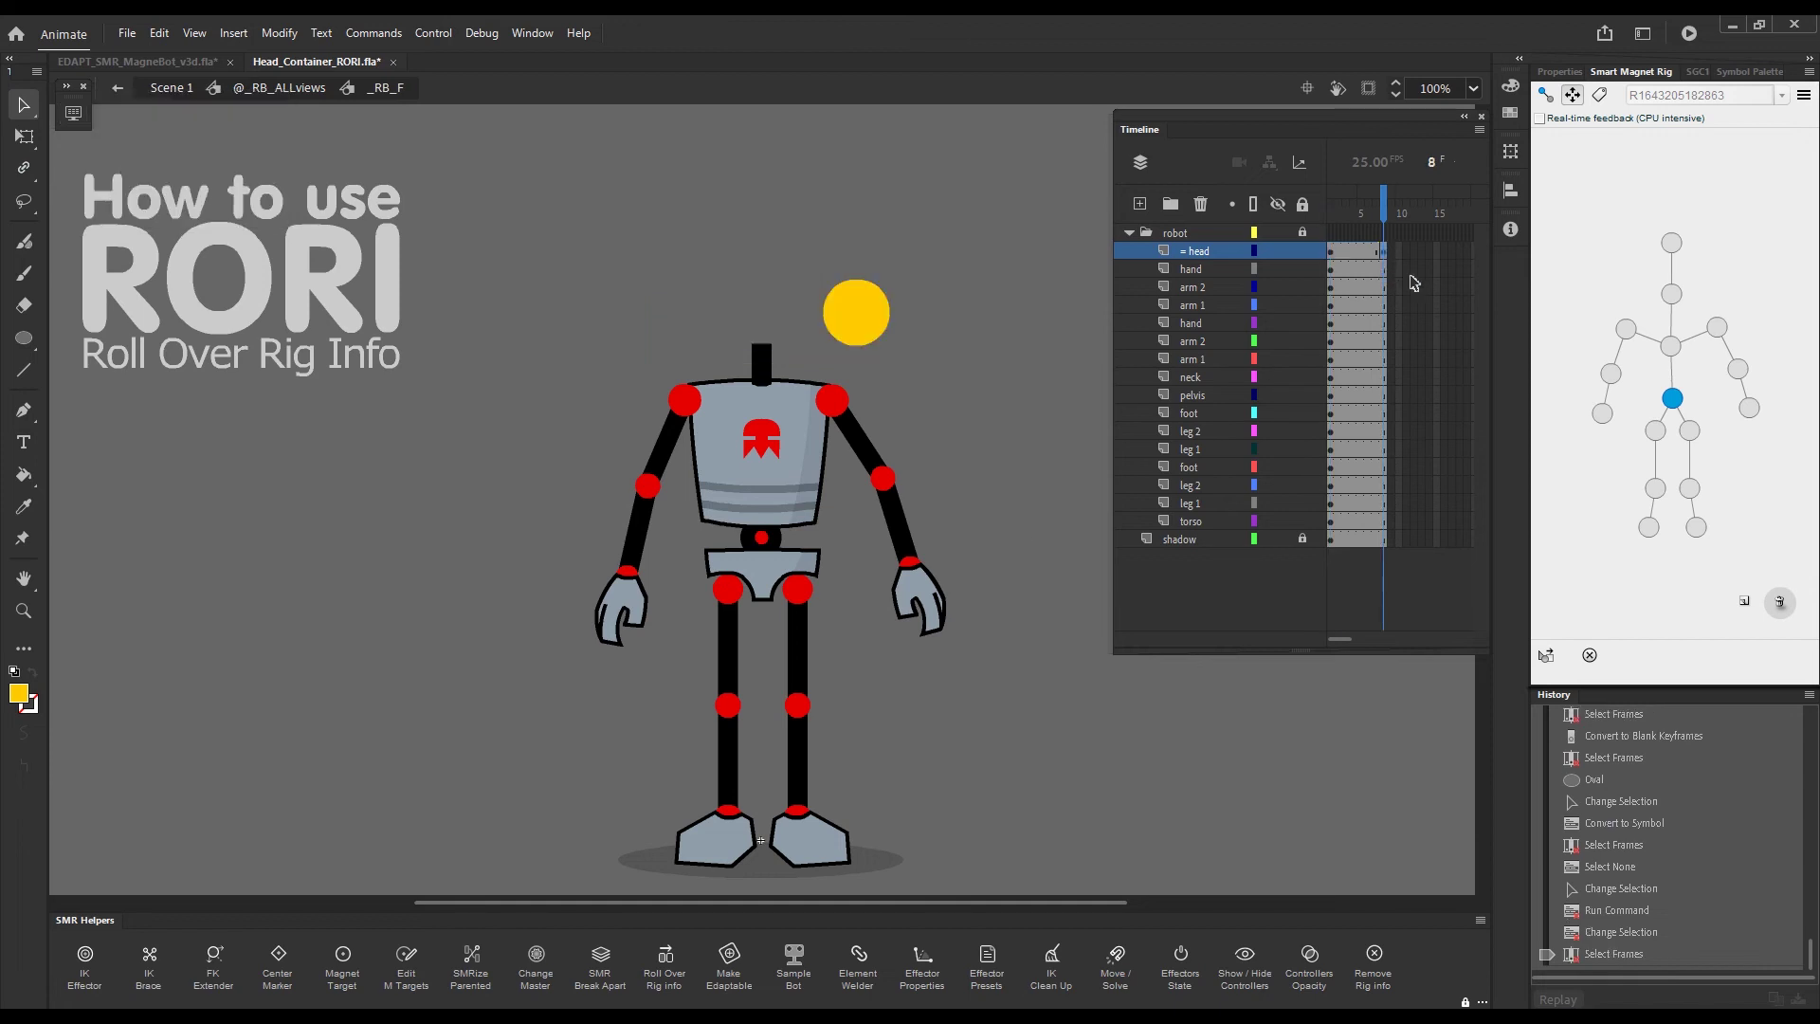
pyautogui.click(855, 311)
pyautogui.moveTo(939, 275); pyautogui.dragTo(834, 345)
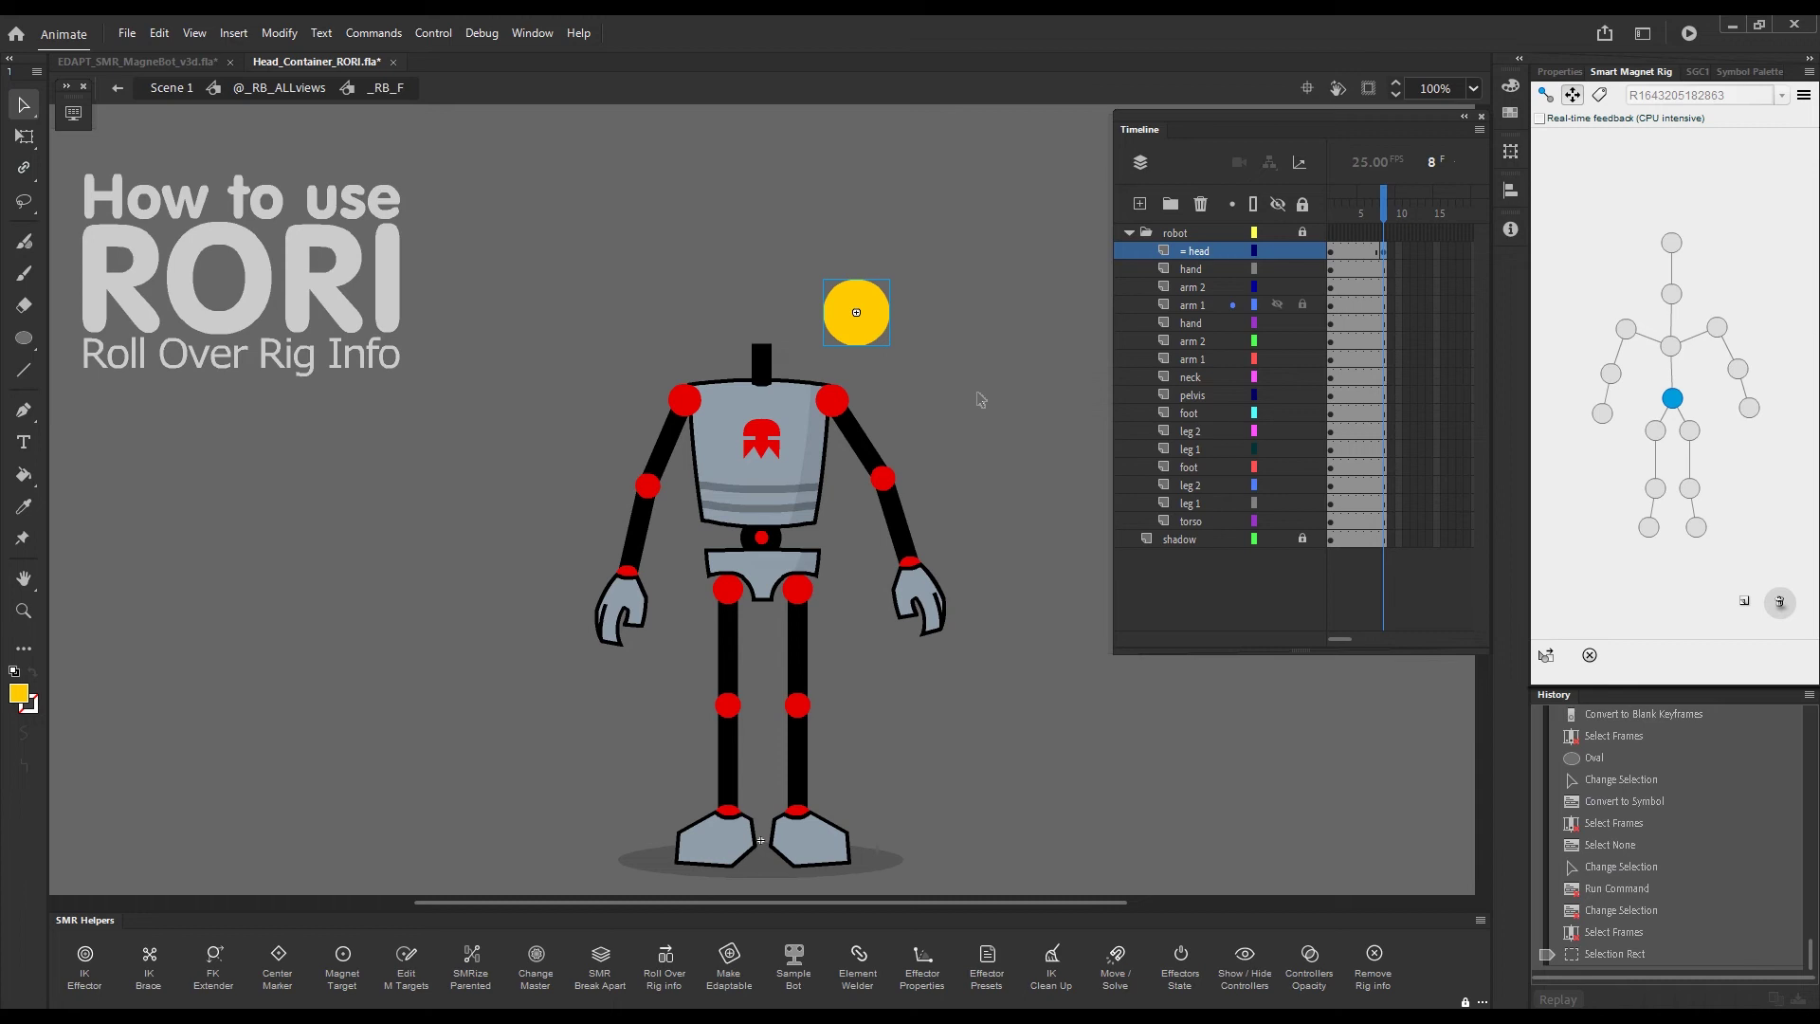
pyautogui.press('ctrl')
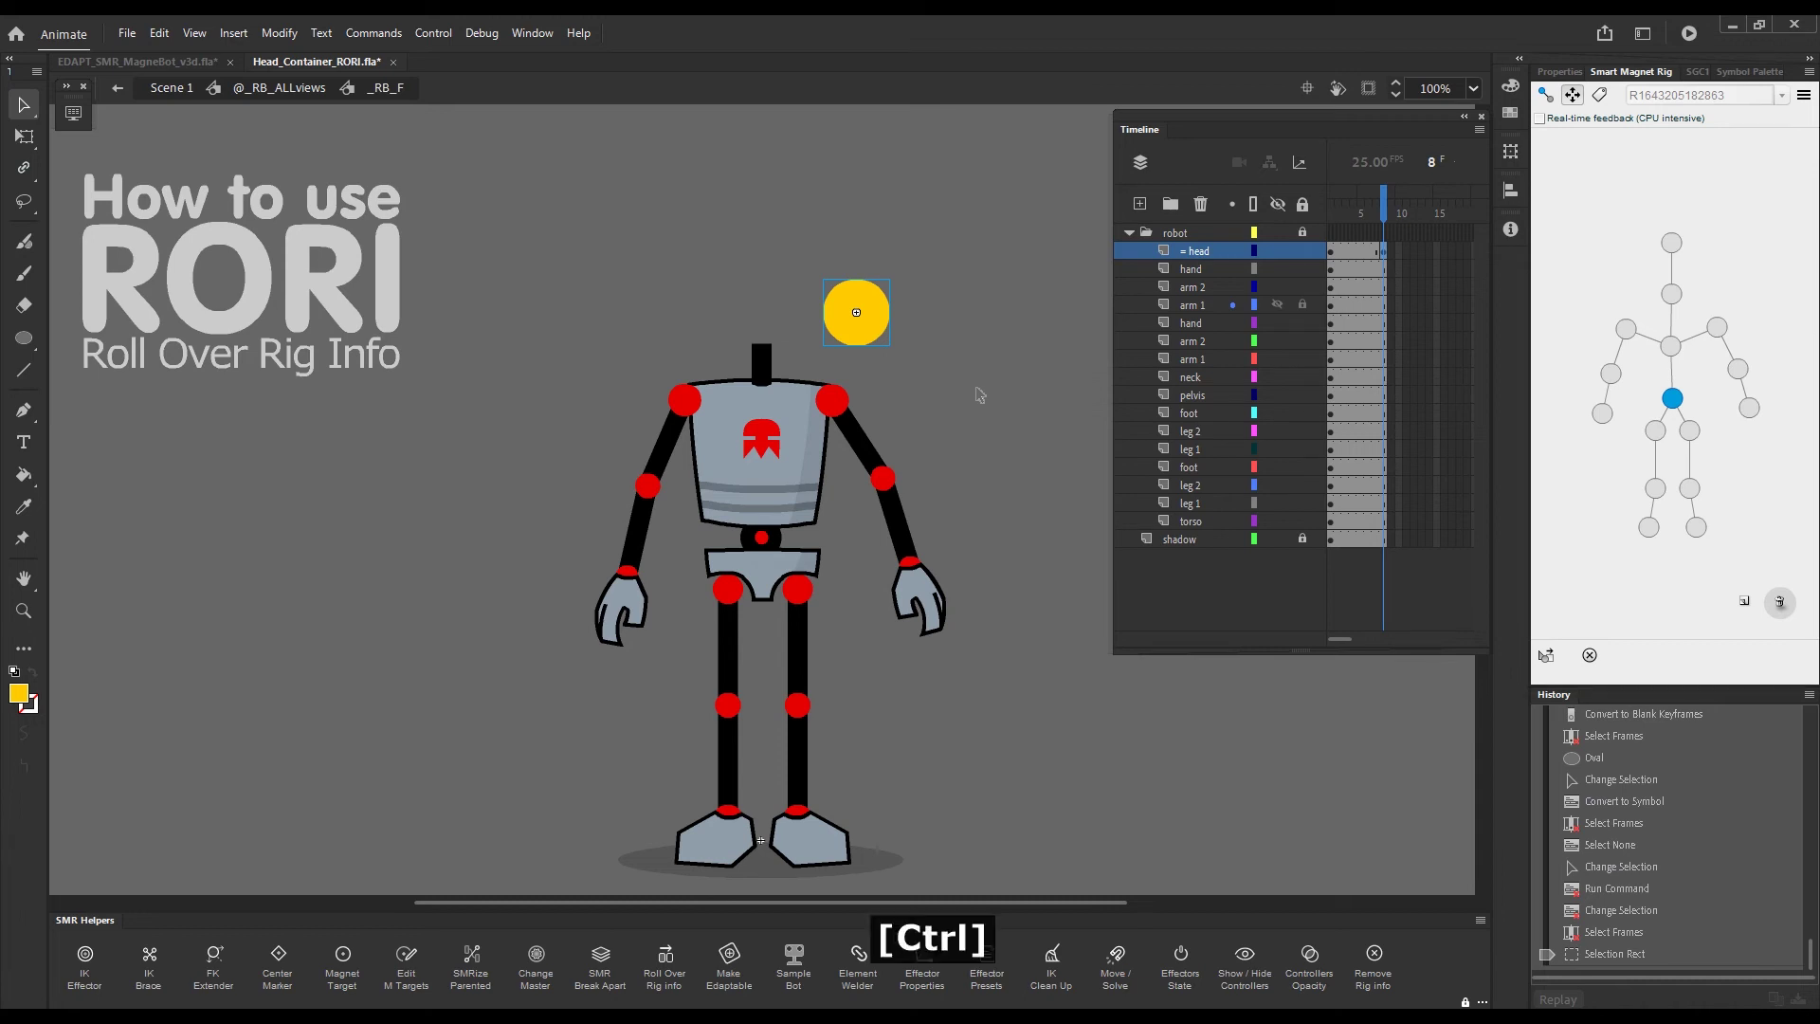
pyautogui.hotkey('ctrl', 'x')
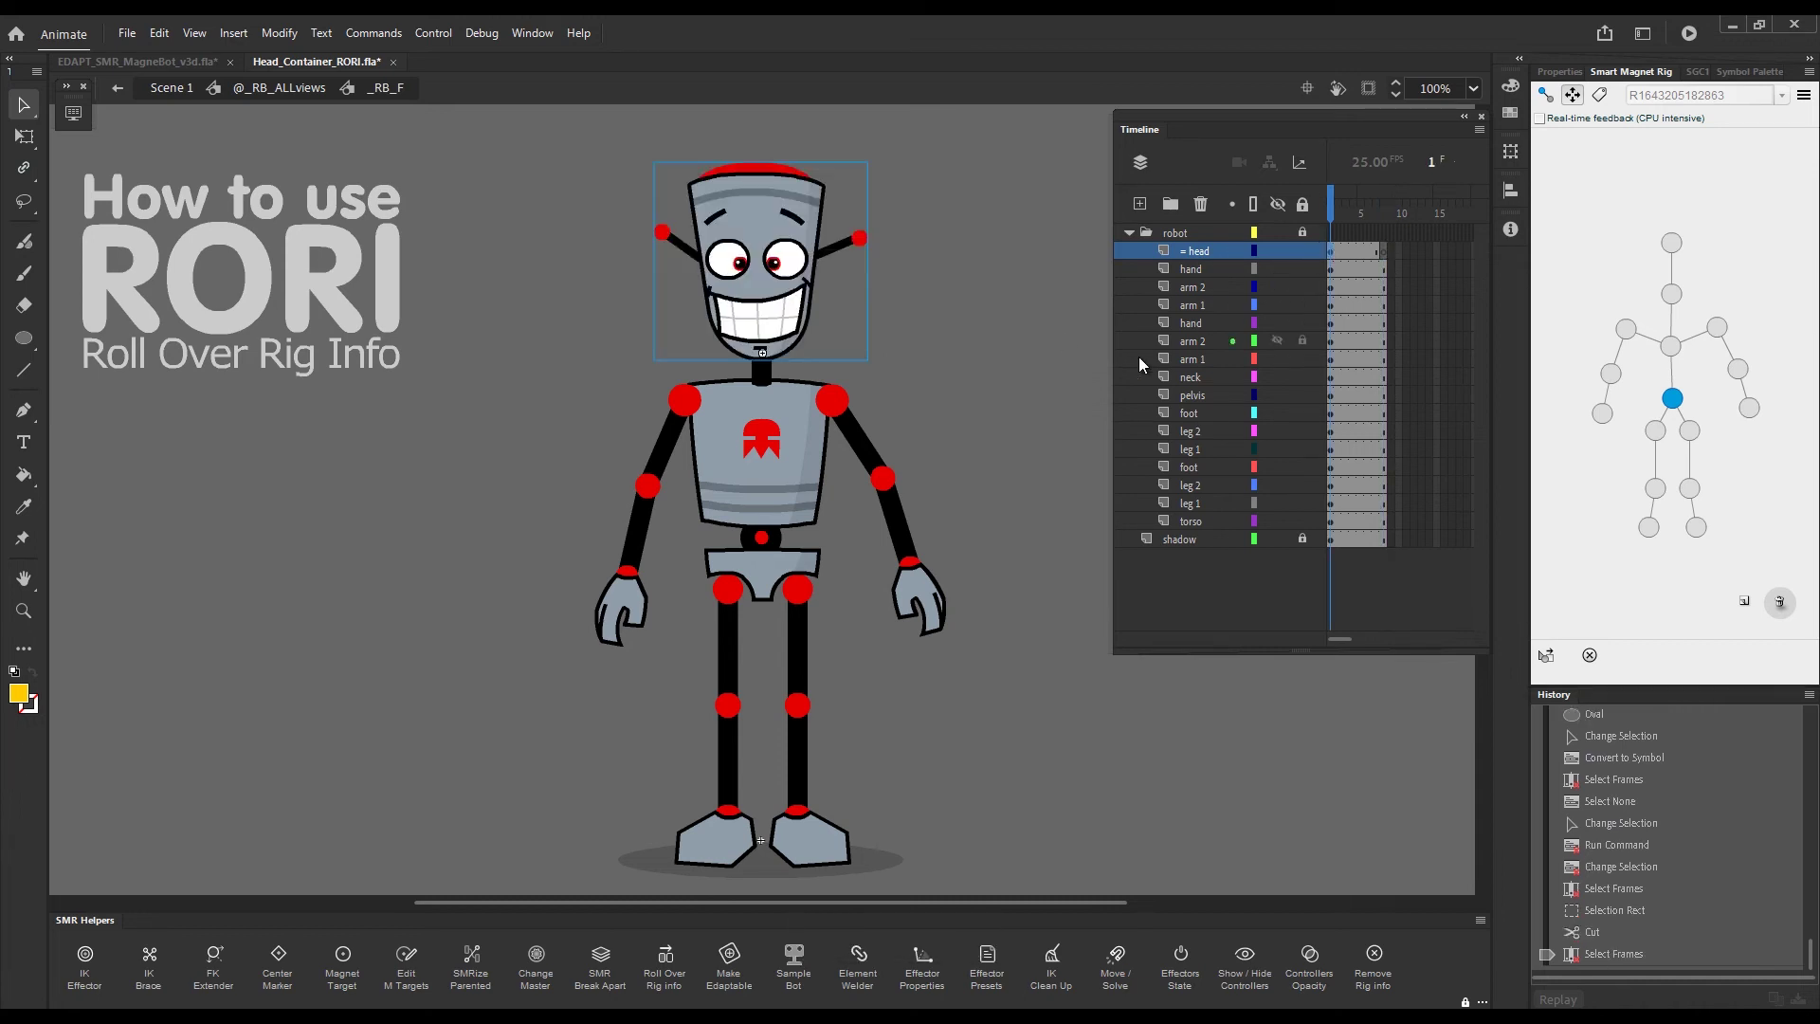
# - Inside ALL_Heads, make frame 9 a blank keyframe and paste the circle above the neck
pyautogui.press('F2')
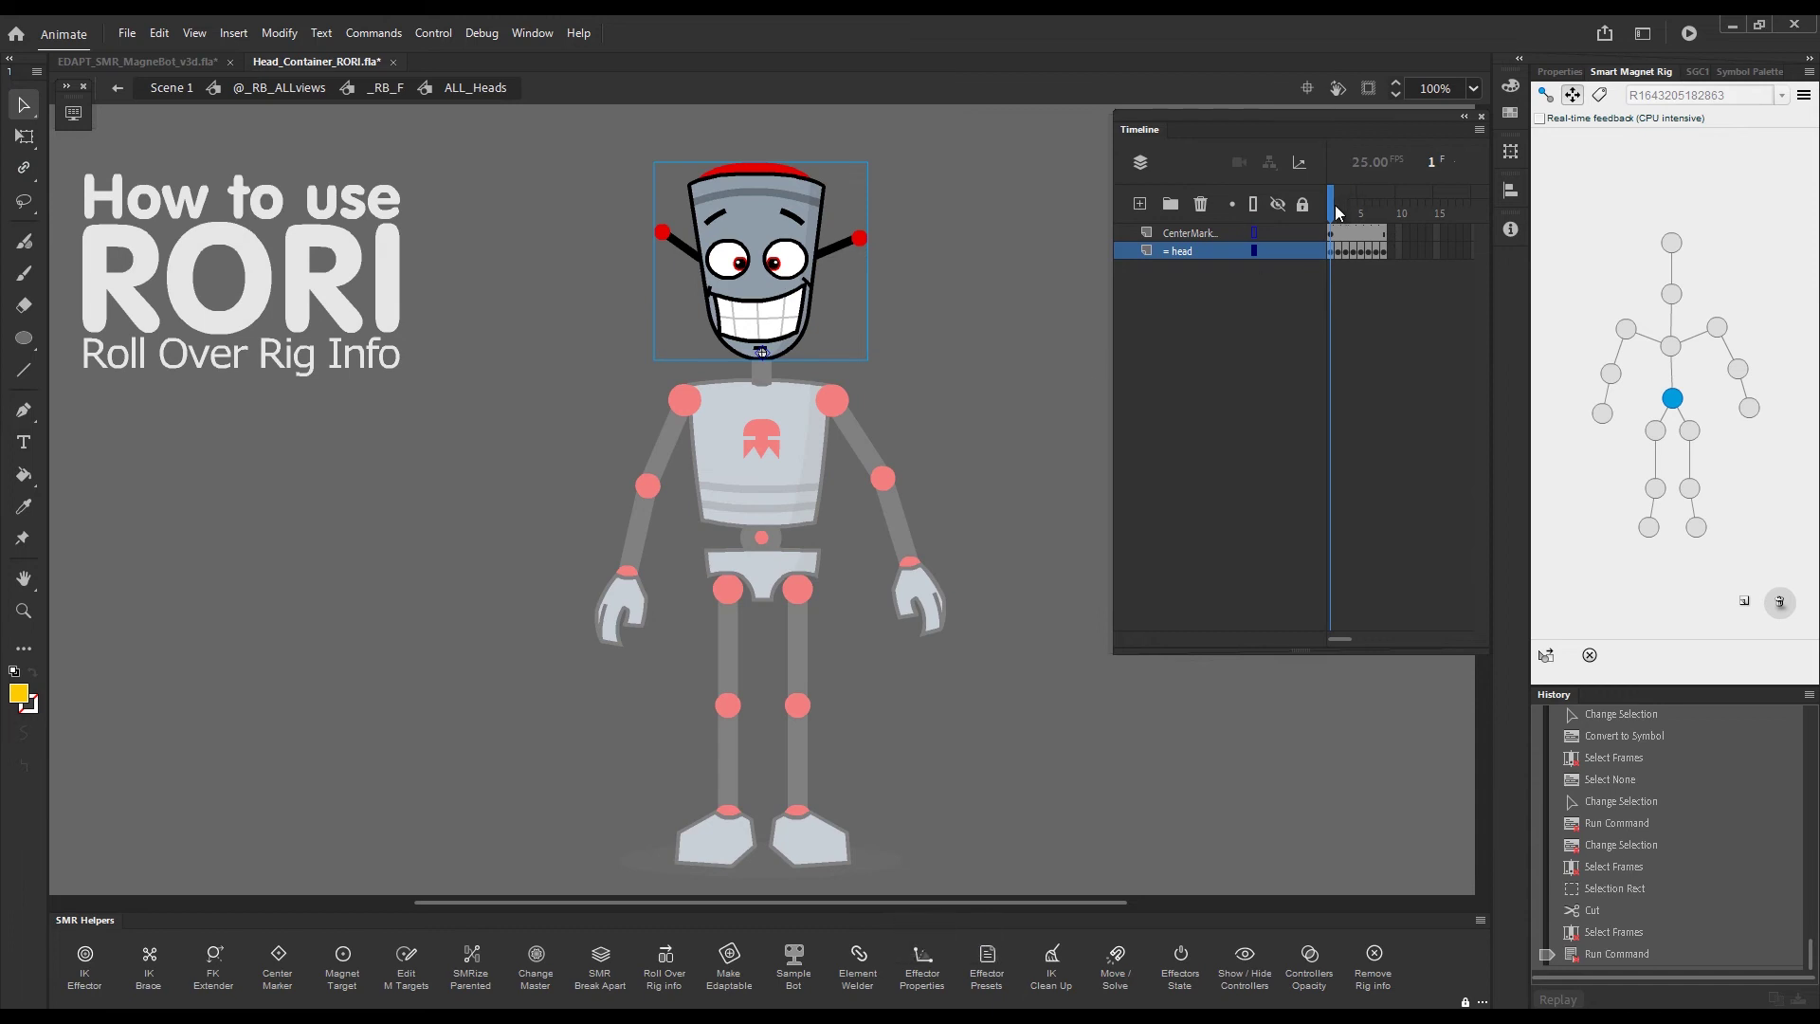
pyautogui.moveTo(1346, 209); pyautogui.dragTo(1301, 228)
pyautogui.click(1243, 244)
pyautogui.click(1596, 118)
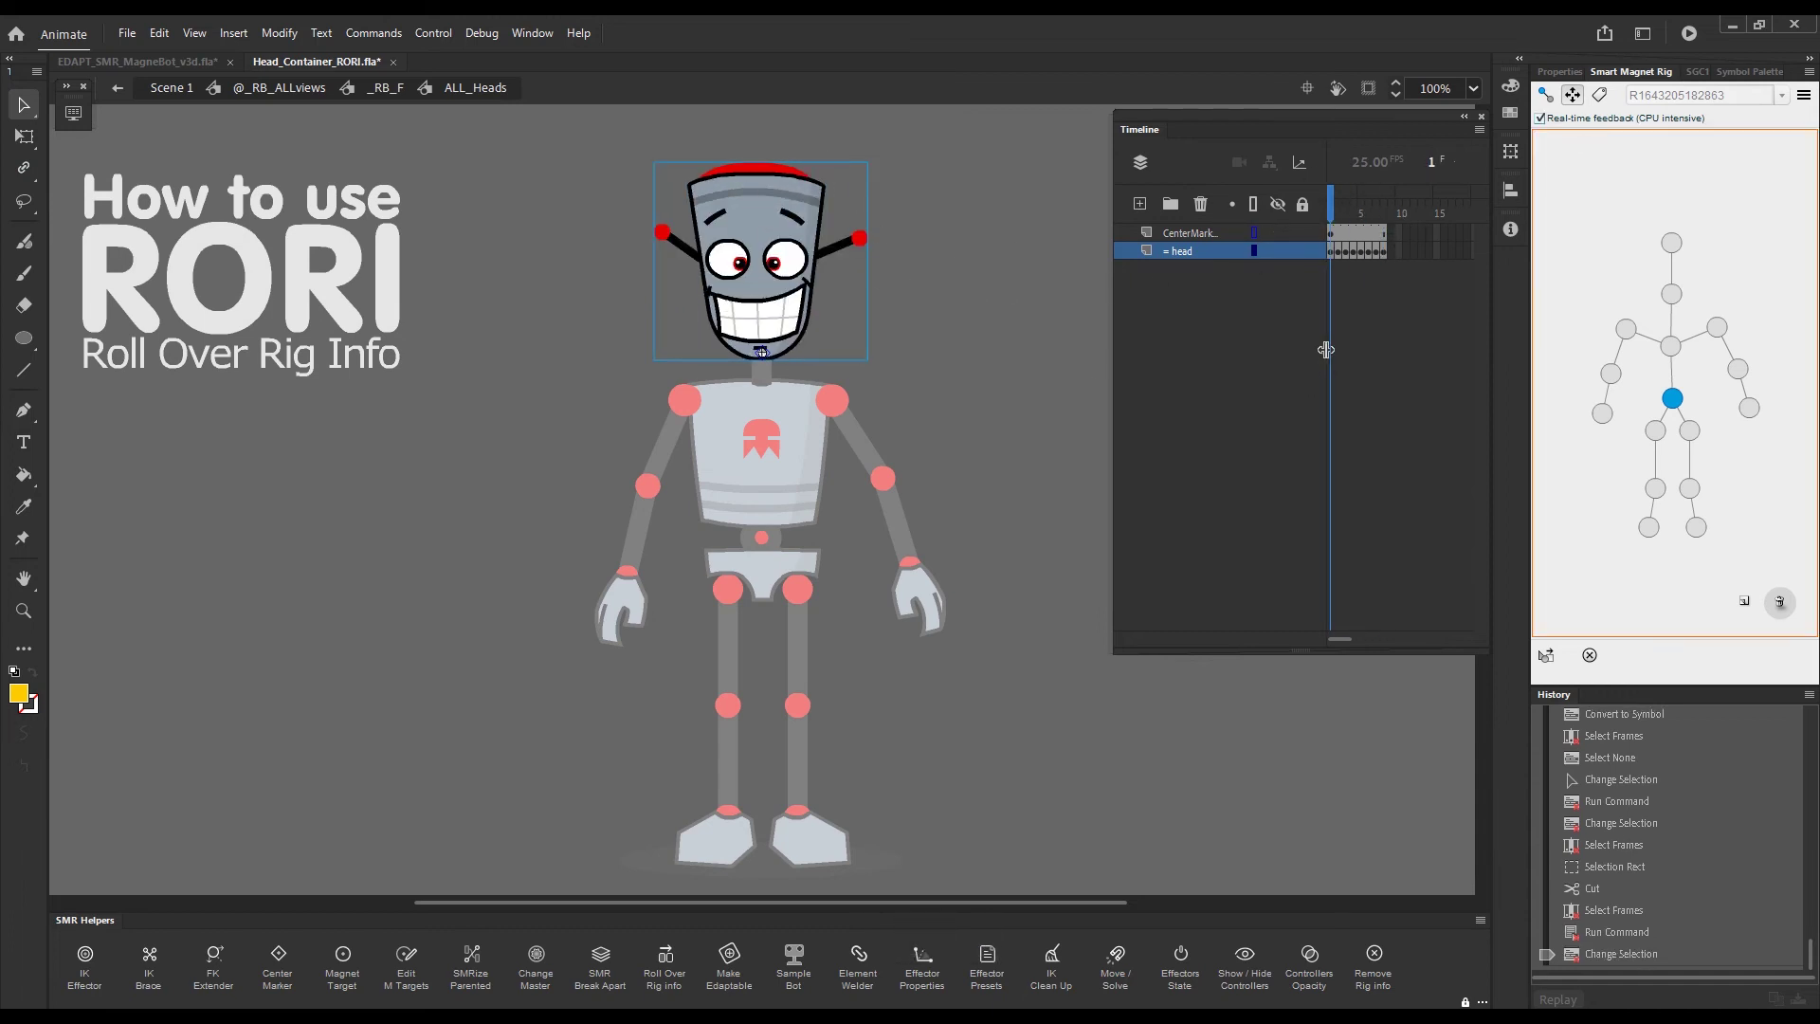
pyautogui.click(1391, 254)
pyautogui.hotkey('alt', 'z')
pyautogui.hotkey('ctrl', 'v')
pyautogui.moveTo(799, 524); pyautogui.dragTo(850, 292)
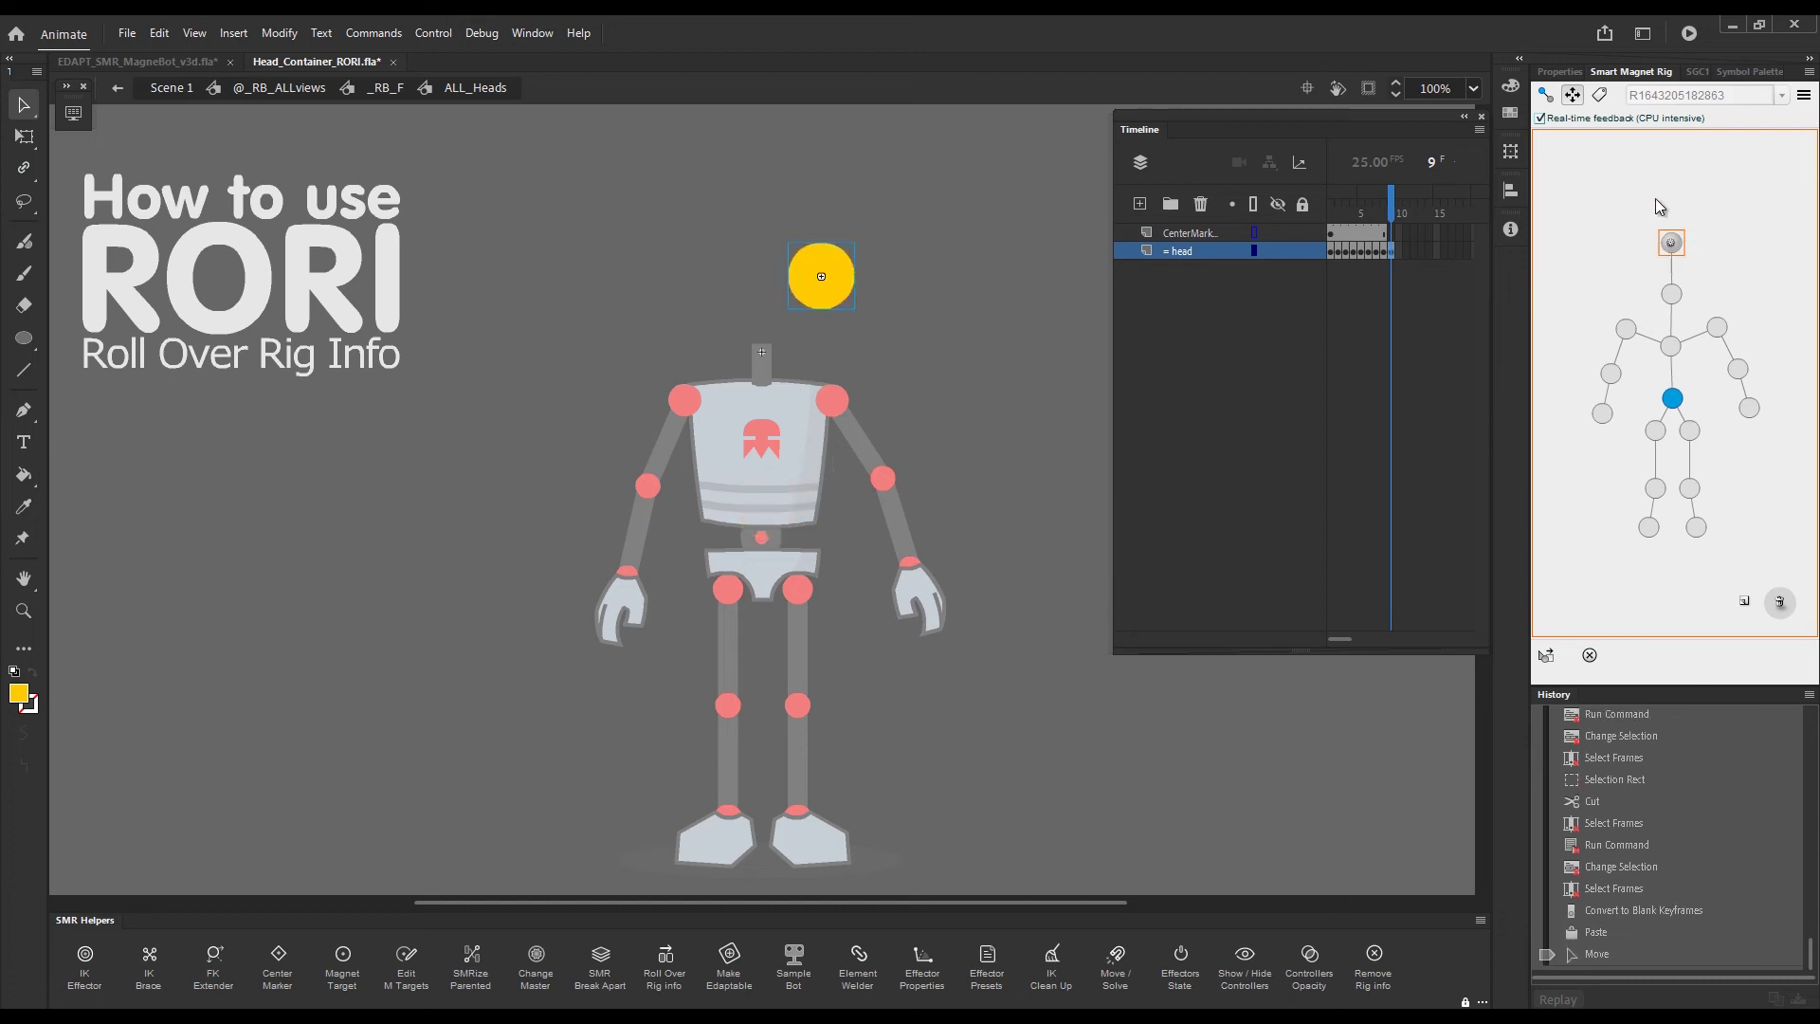
pyautogui.moveTo(1675, 246)
pyautogui.click(1673, 246)
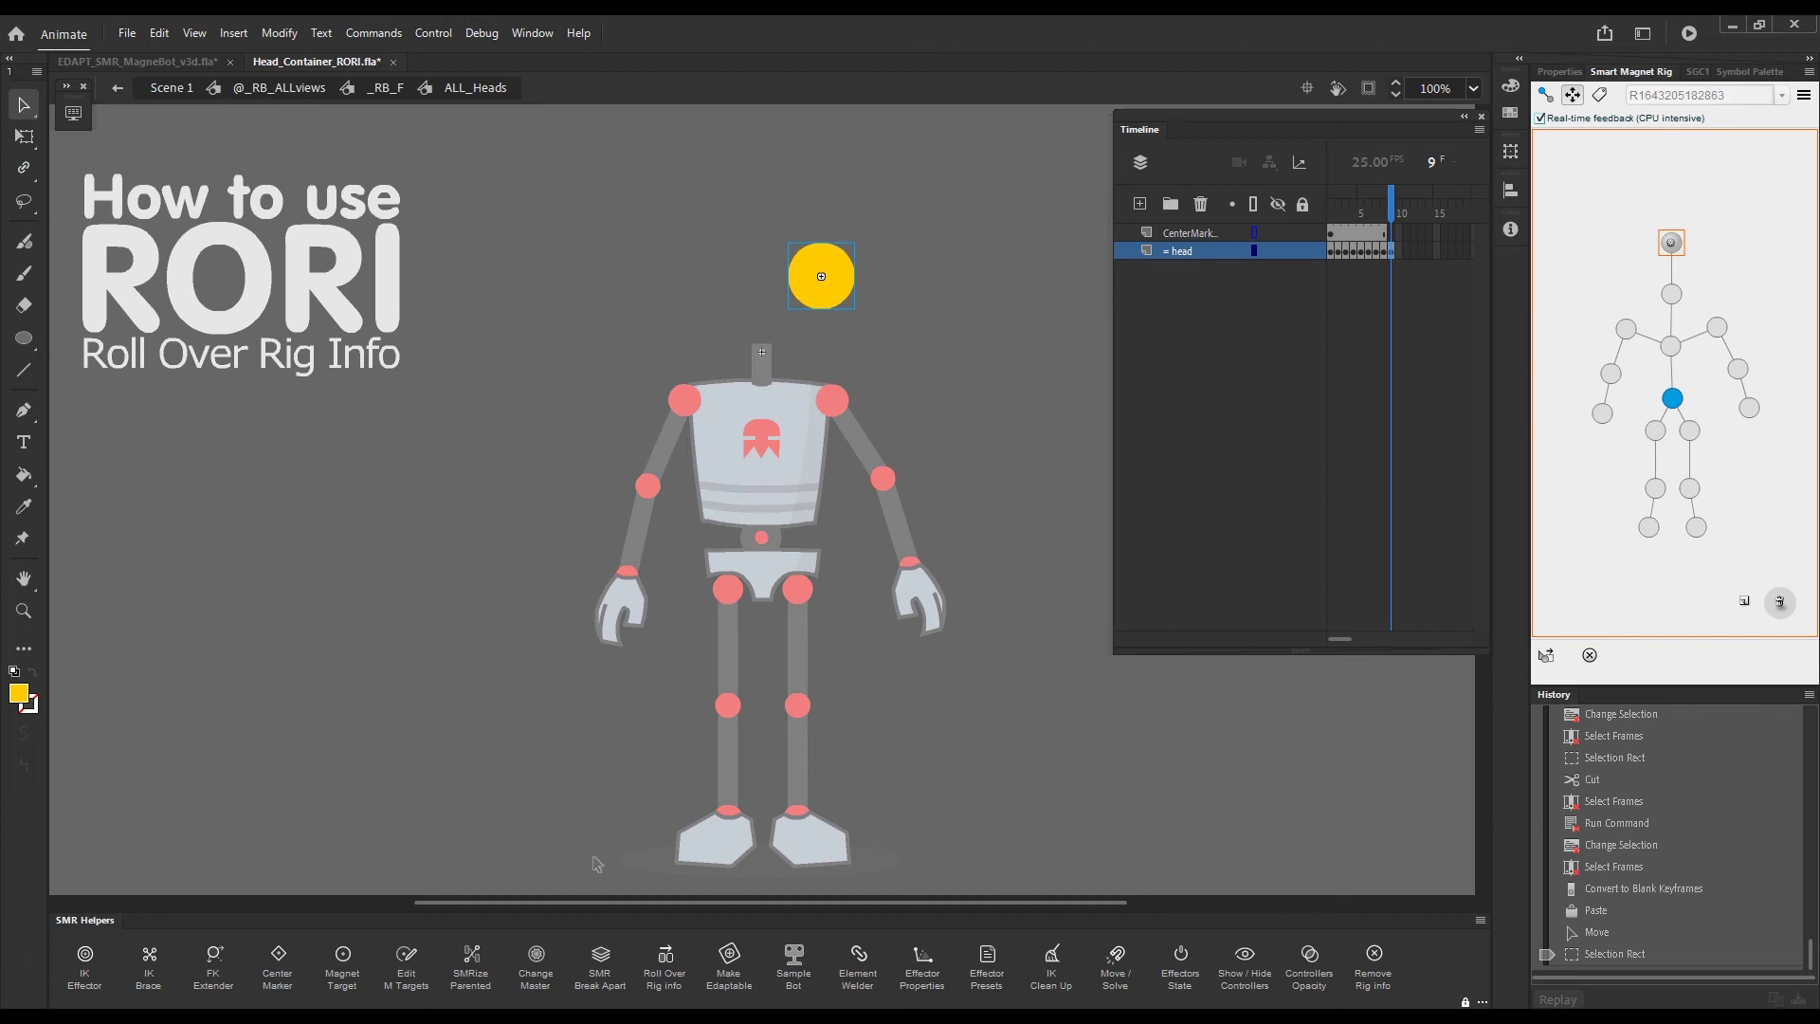
# - Roll the circle's rig info from frame 9 leftward onto frames 1–8 with Roll Over Rig Info
pyautogui.click(665, 964)
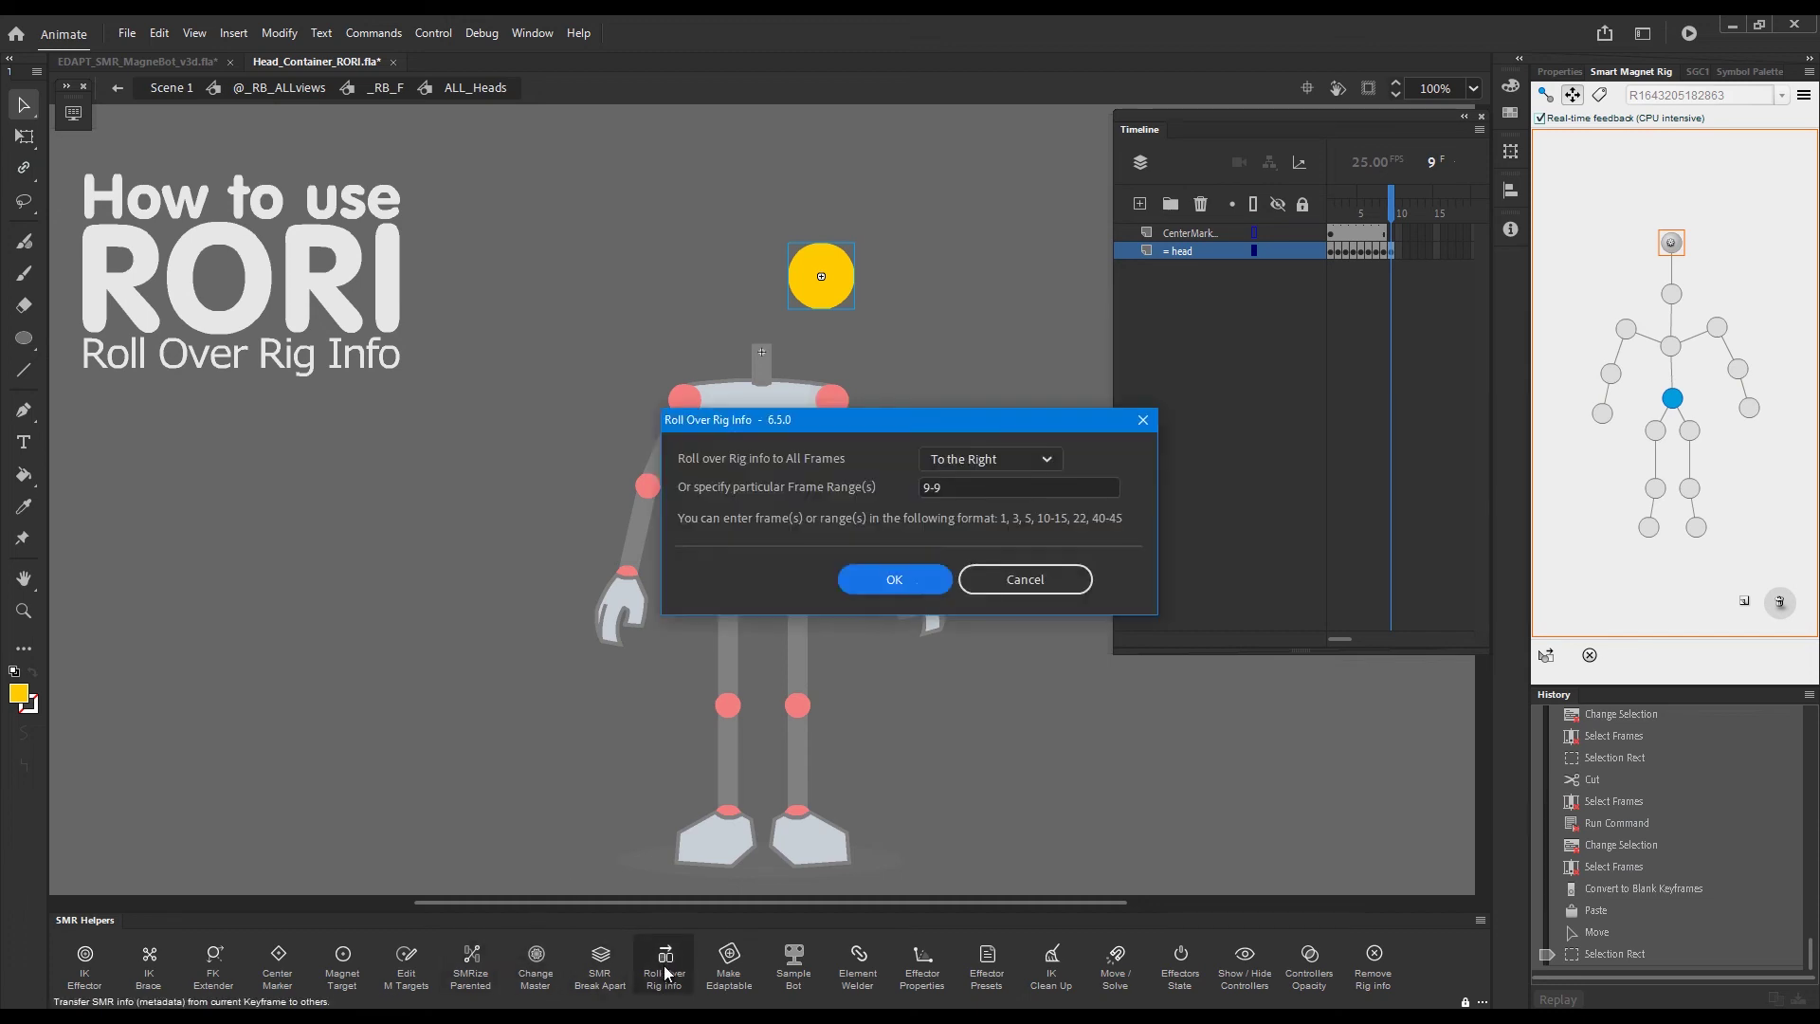
pyautogui.click(1049, 459)
pyautogui.click(1020, 514)
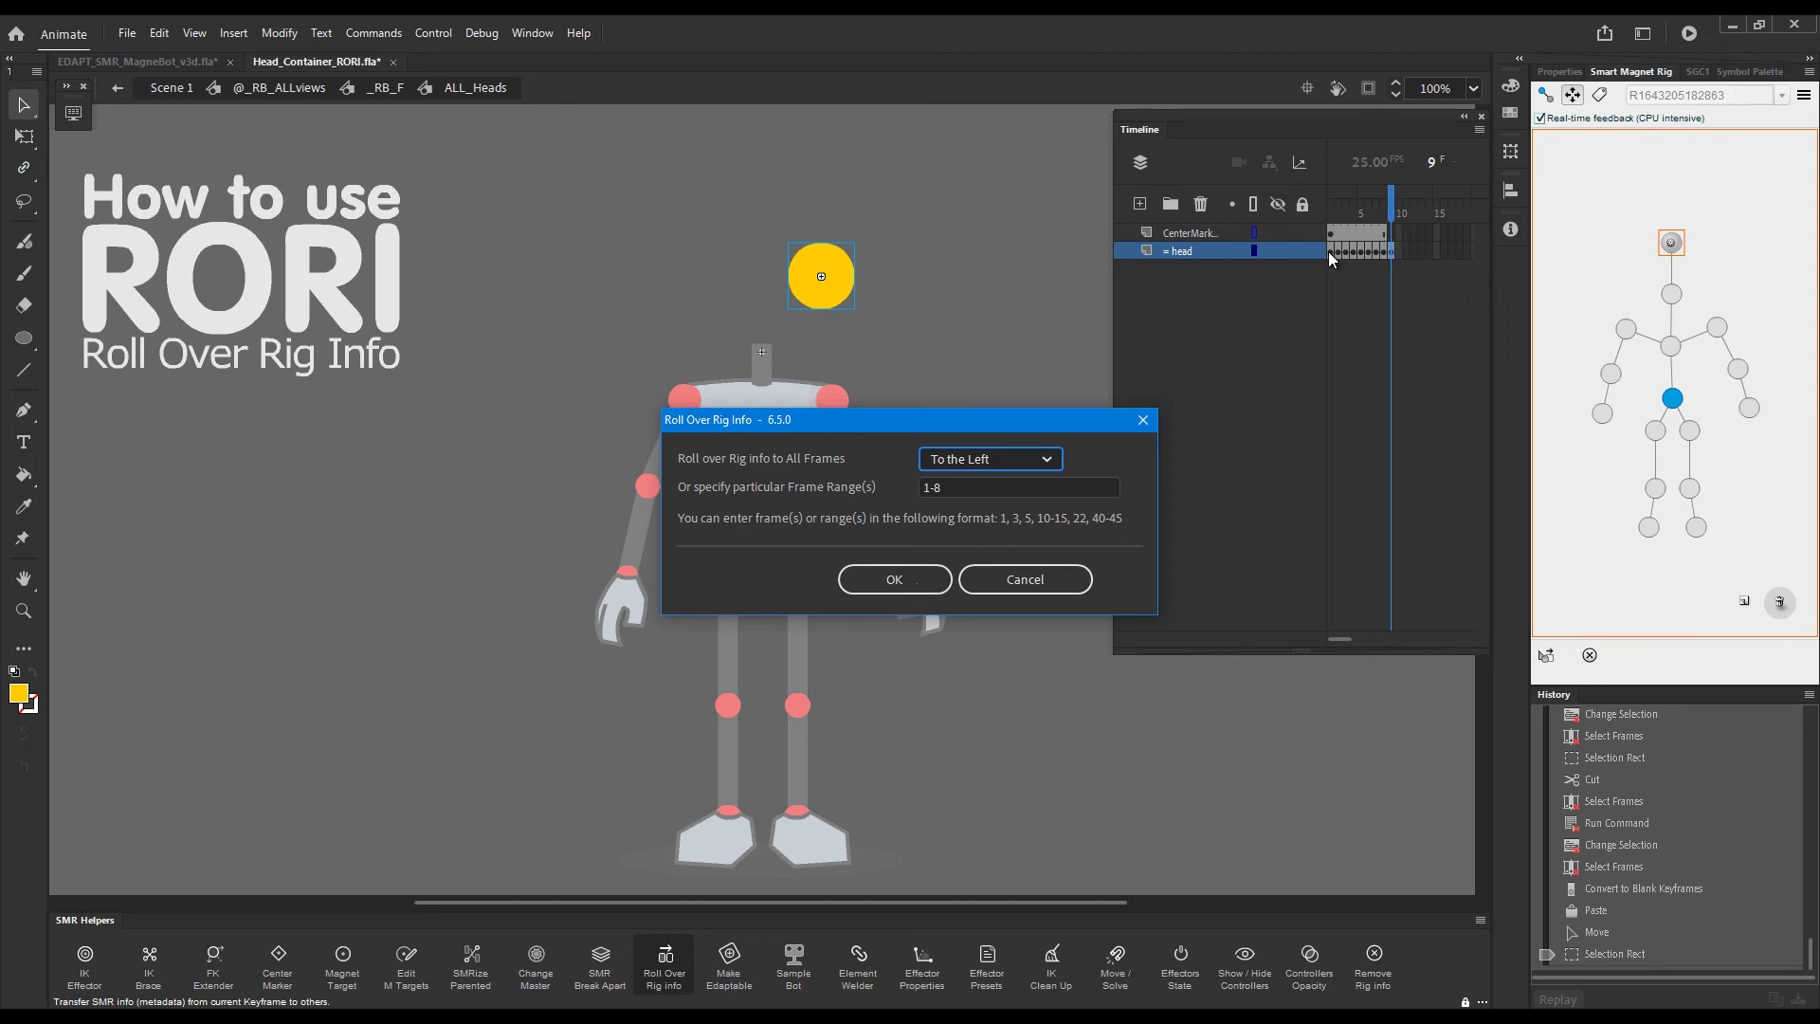
pyautogui.click(908, 581)
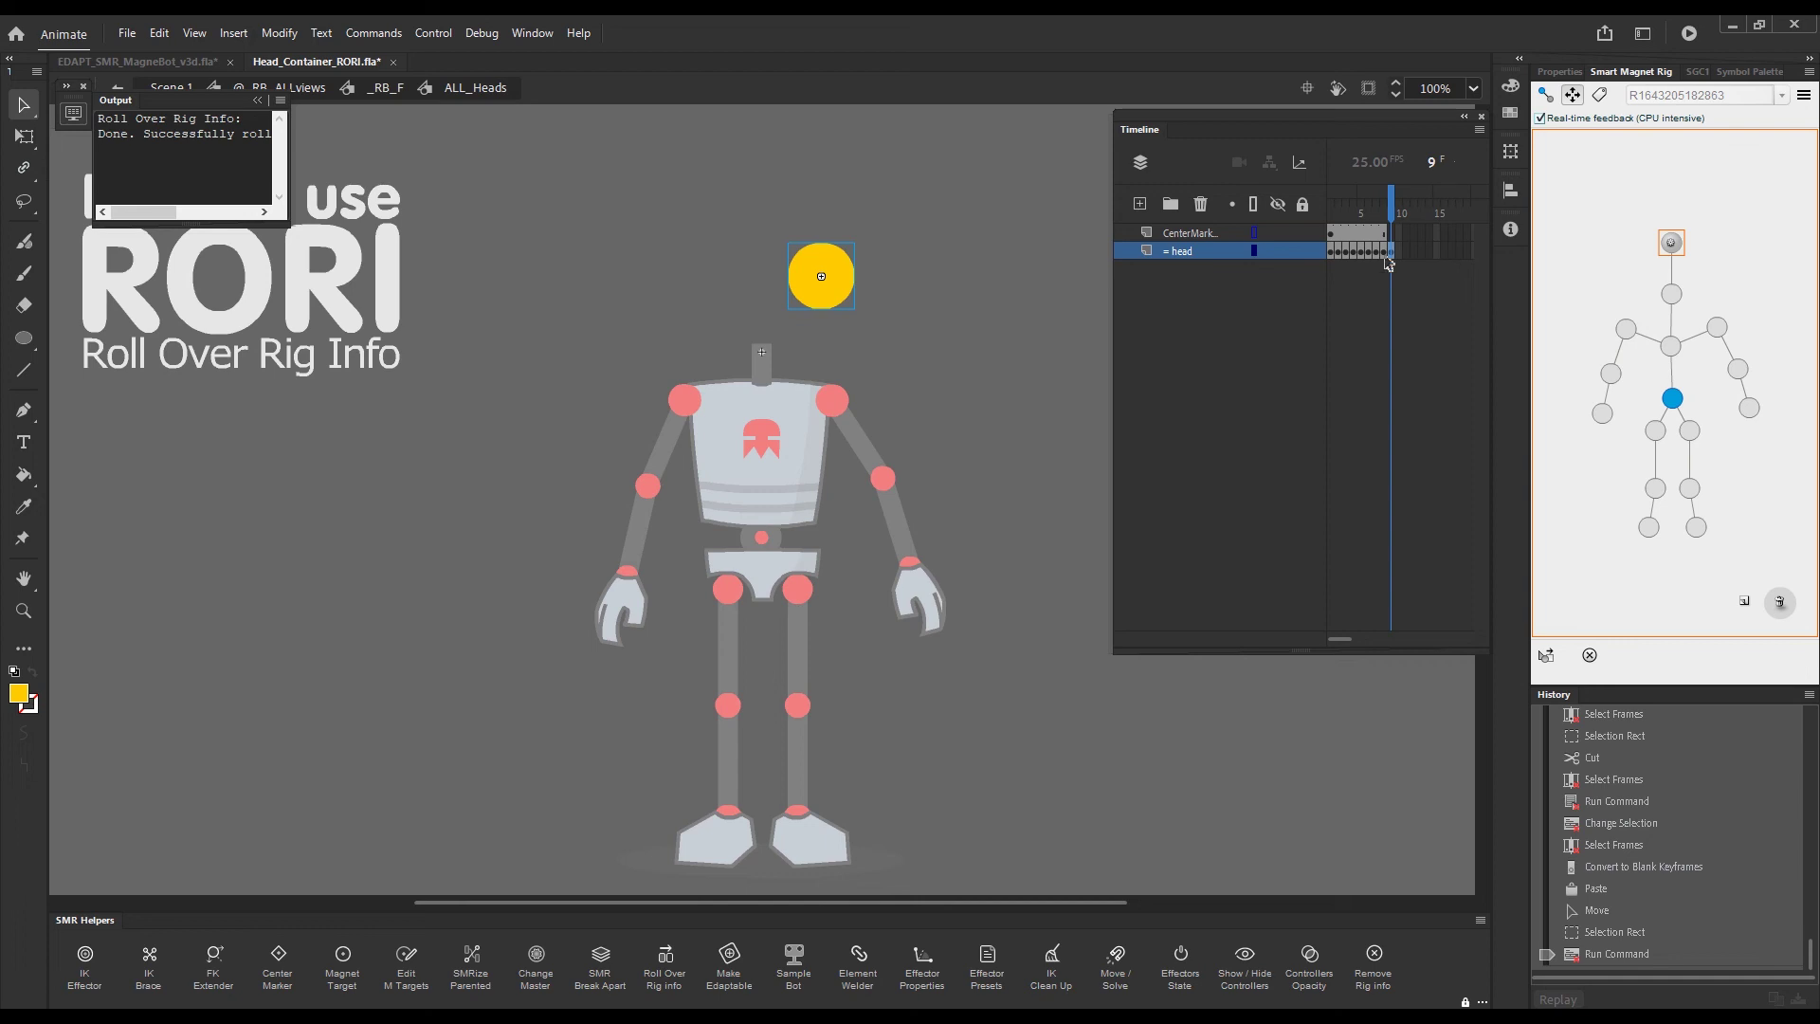
# - Delete the temporary frame 9 with Shift+Z, then select the head on frame 2
pyautogui.moveTo(777, 210); pyautogui.dragTo(947, 396)
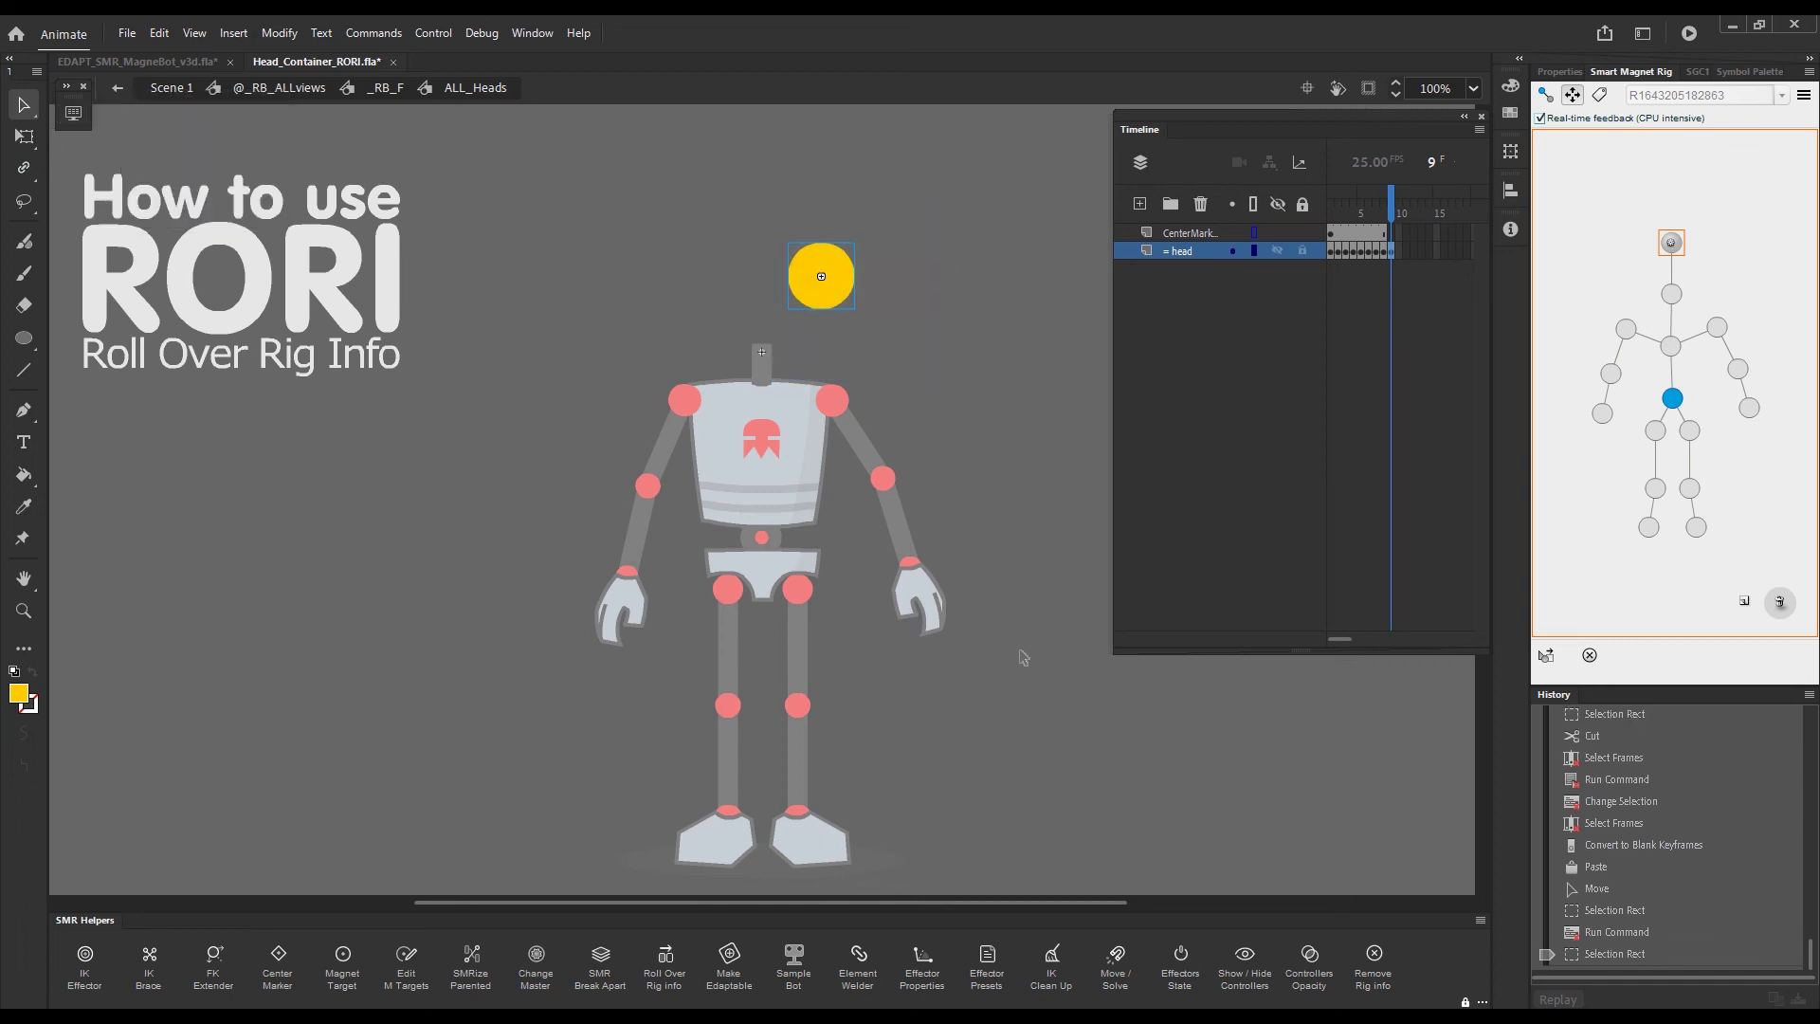
pyautogui.hotkey('shift', 'z')
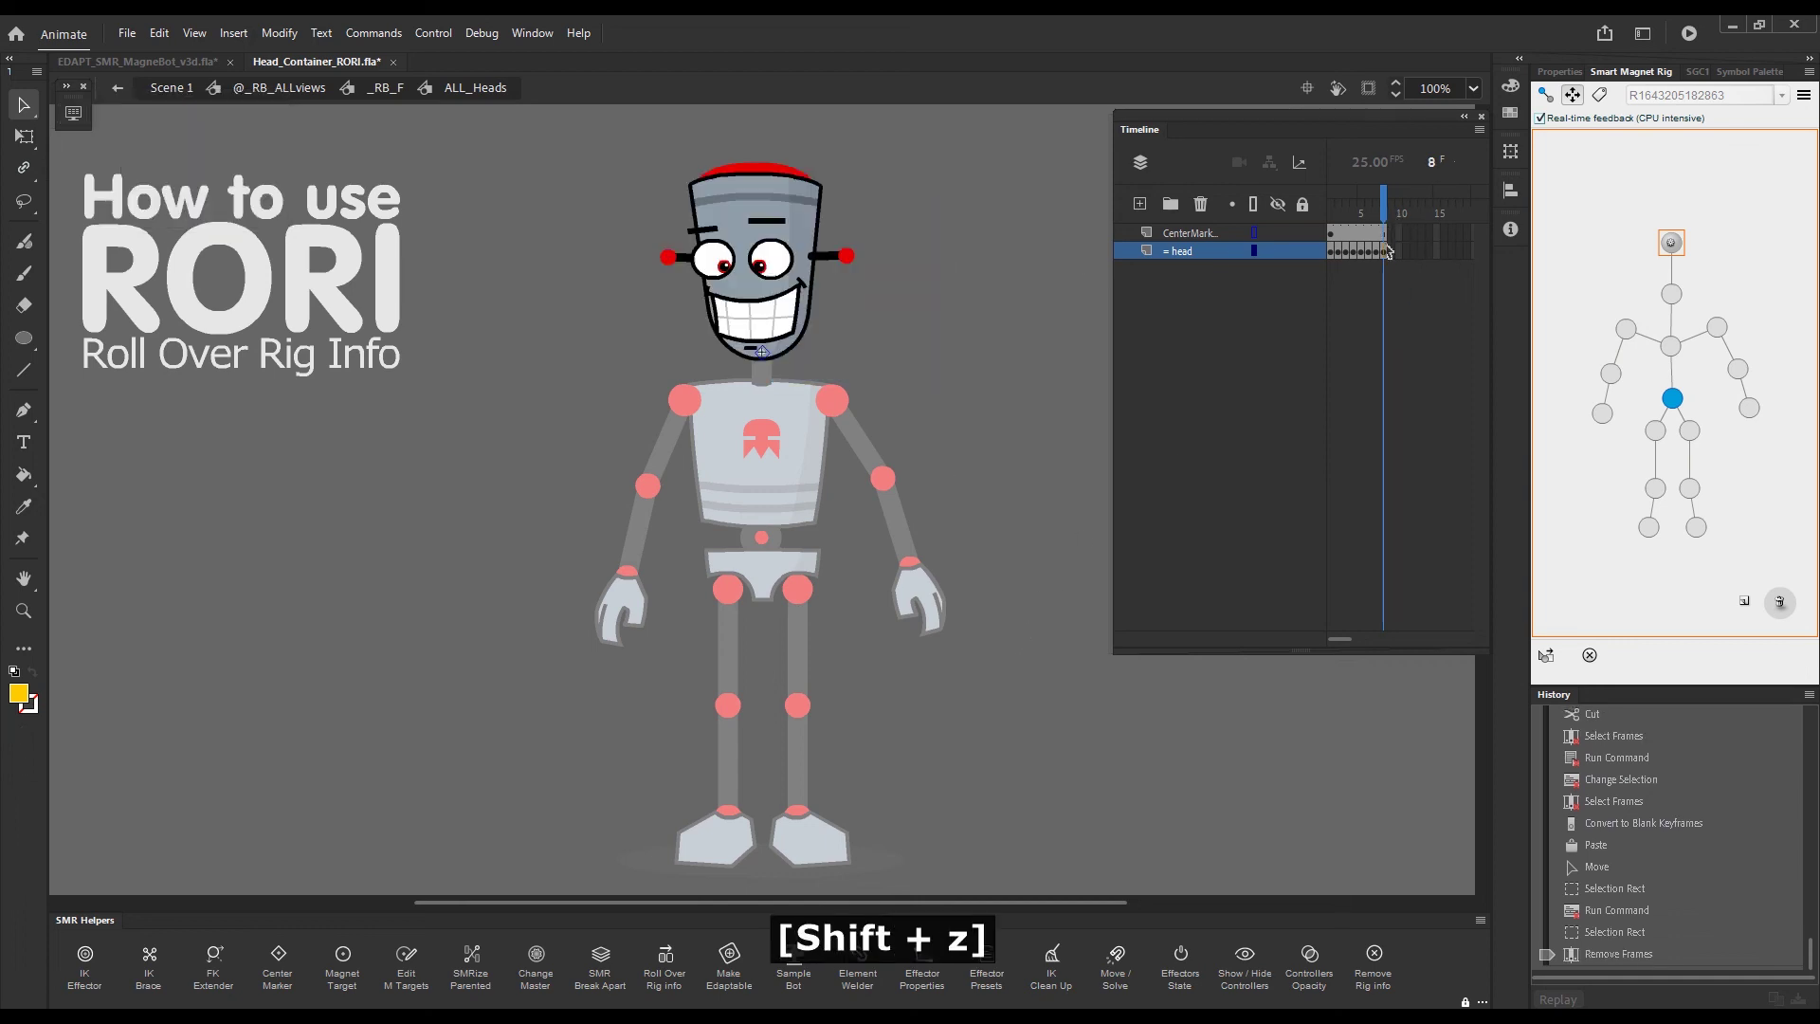
pyautogui.click(1344, 247)
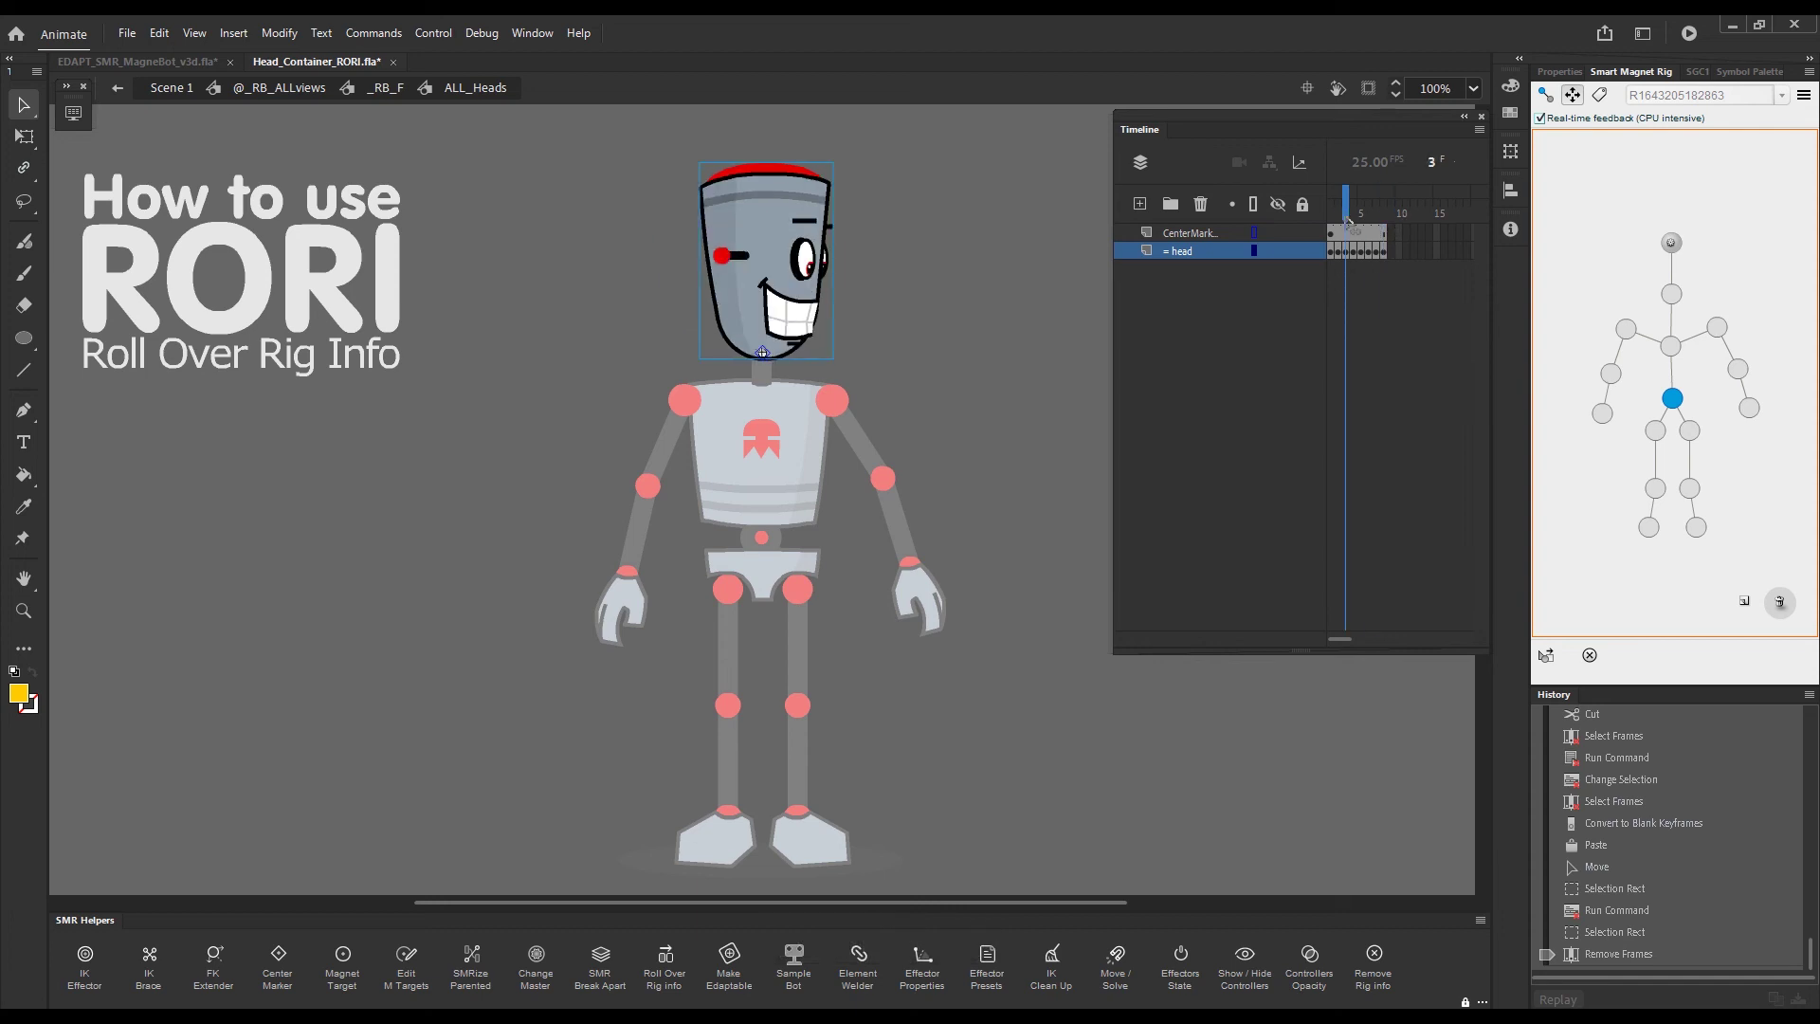
pyautogui.click(1345, 256)
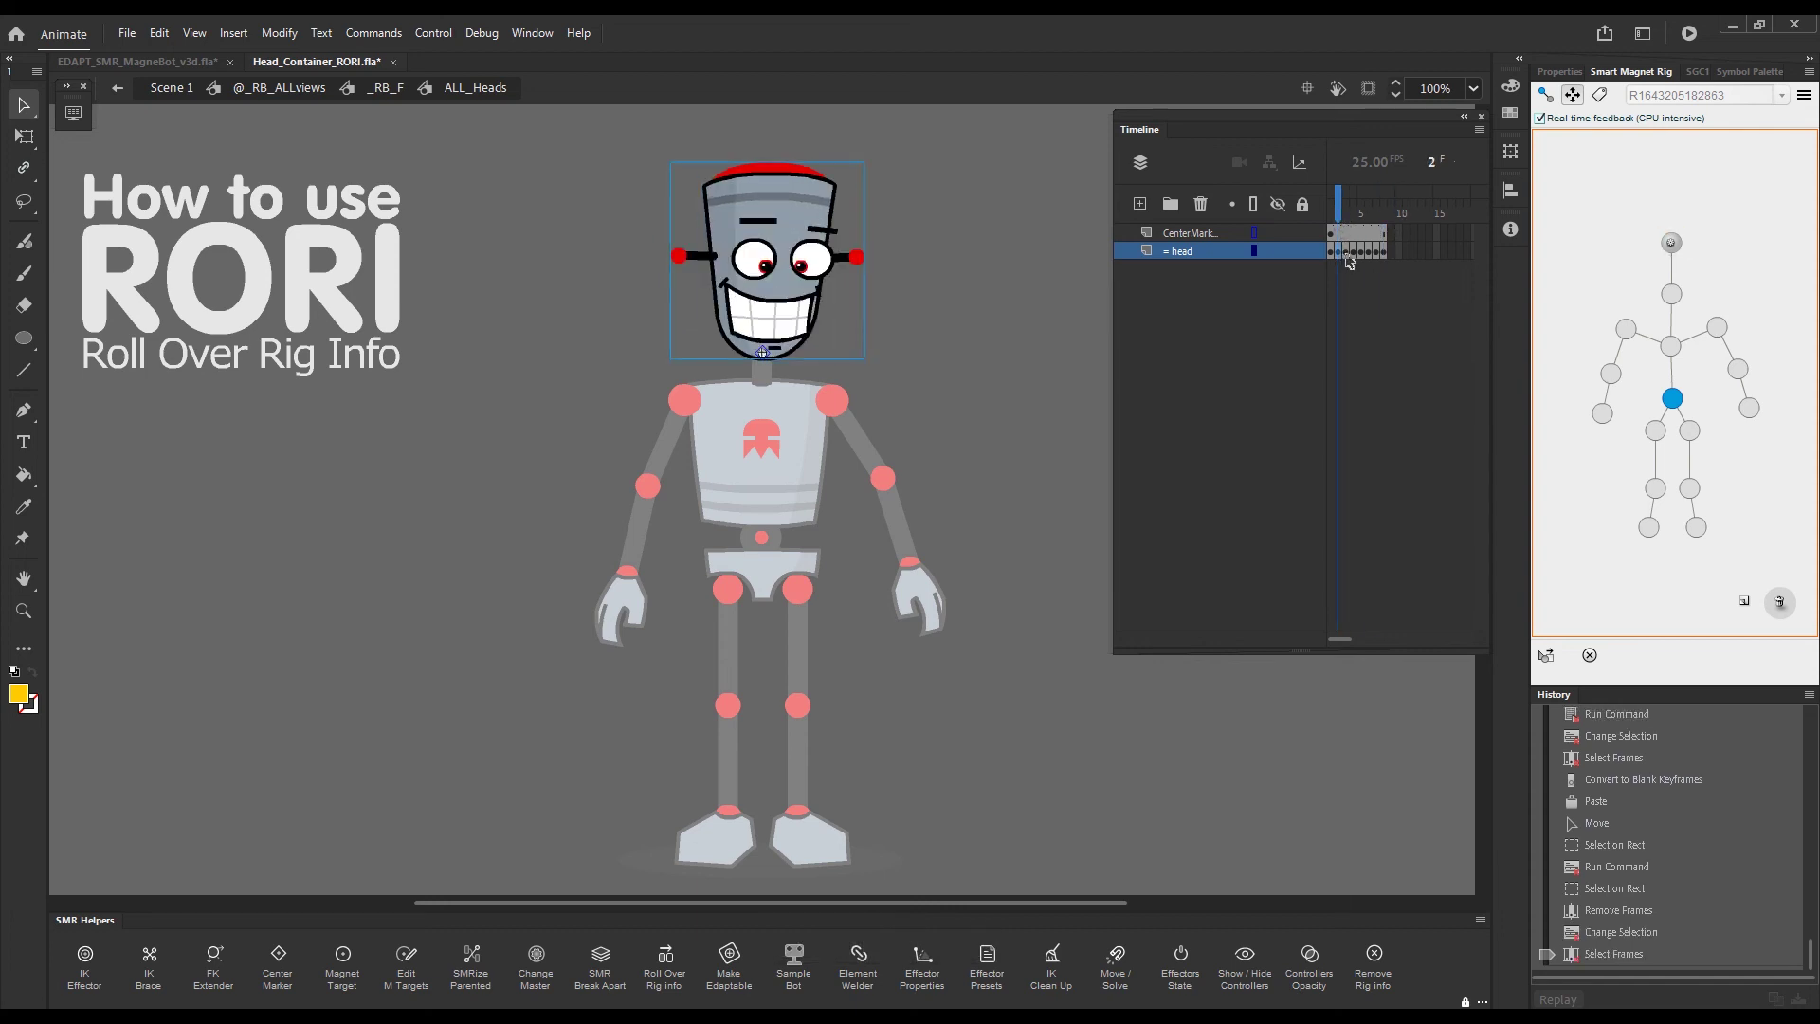
# - Check the head's rig node id 3, view the back-facing angle, and return to frame 1's smiling head
pyautogui.click(817, 299)
pyautogui.click(953, 277)
pyautogui.click(815, 299)
pyautogui.moveTo(1672, 248)
pyautogui.click(1353, 256)
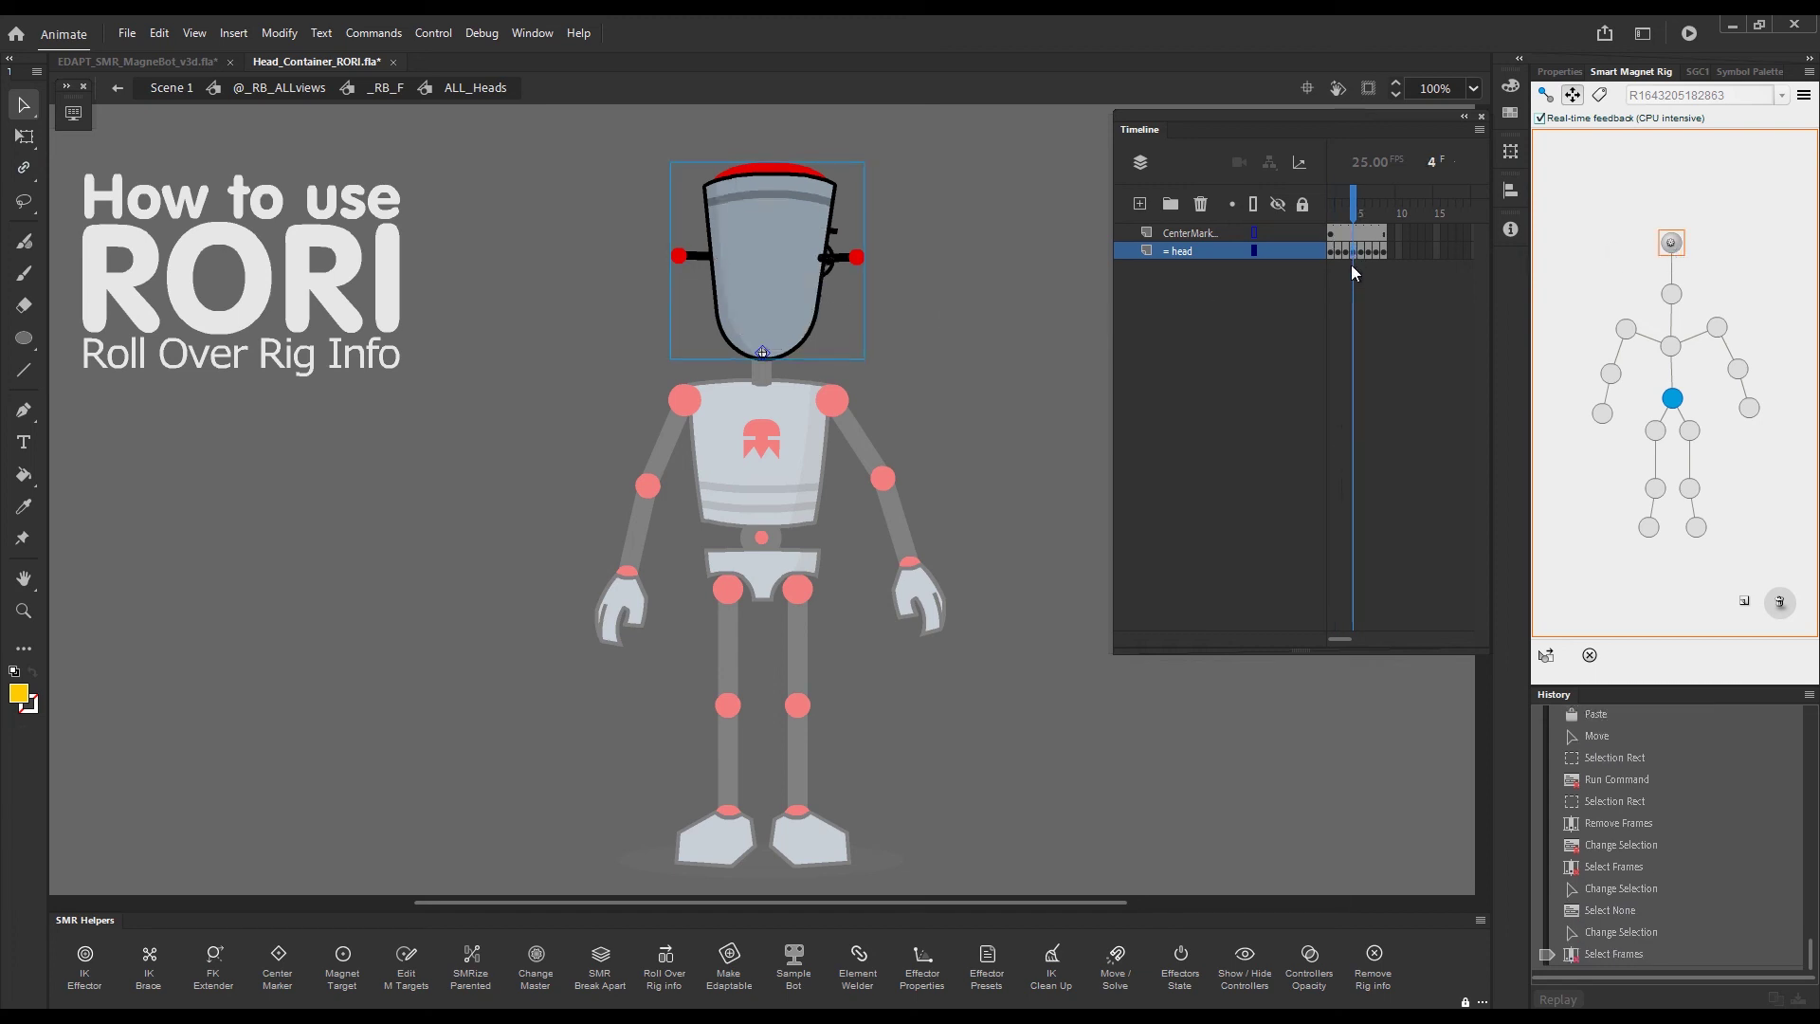
pyautogui.click(1357, 216)
pyautogui.click(1330, 216)
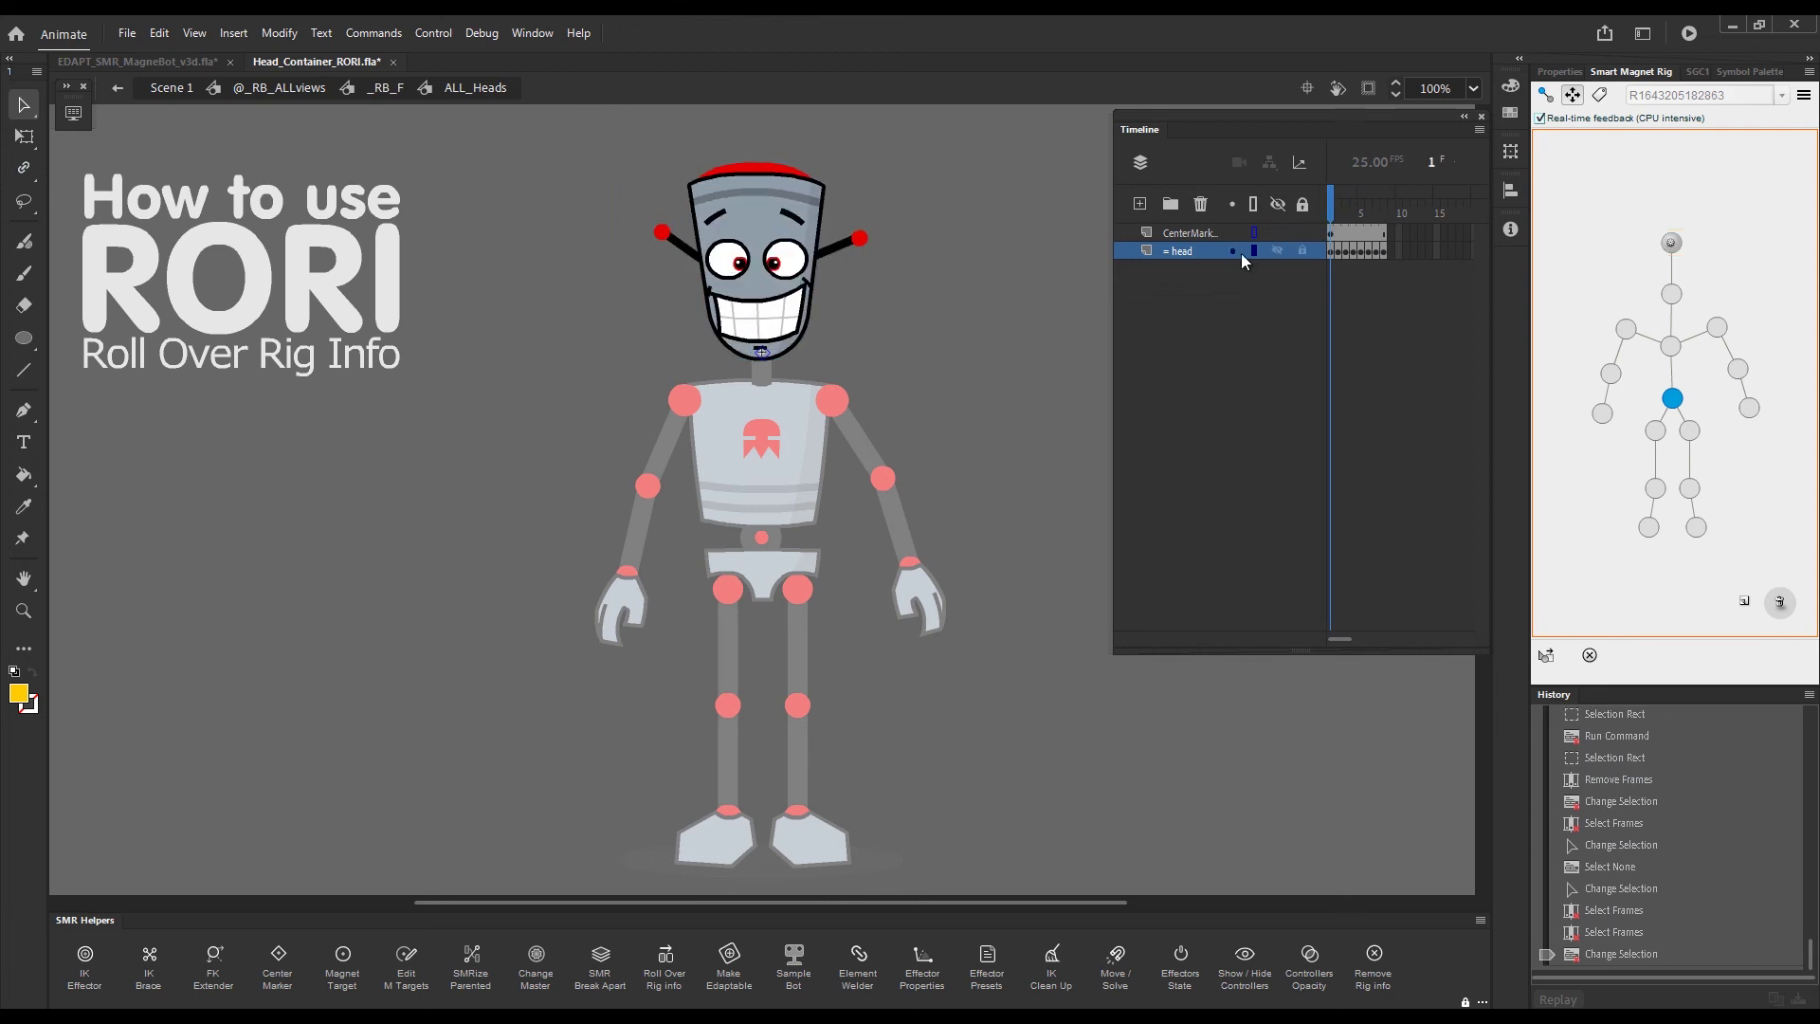
# - Exit ALL_Heads, swap to the three-quarter head with Ctrl+., and break it apart with Ctrl+B
pyautogui.doubleClick(1019, 387)
pyautogui.hotkey('ctrl', '.')
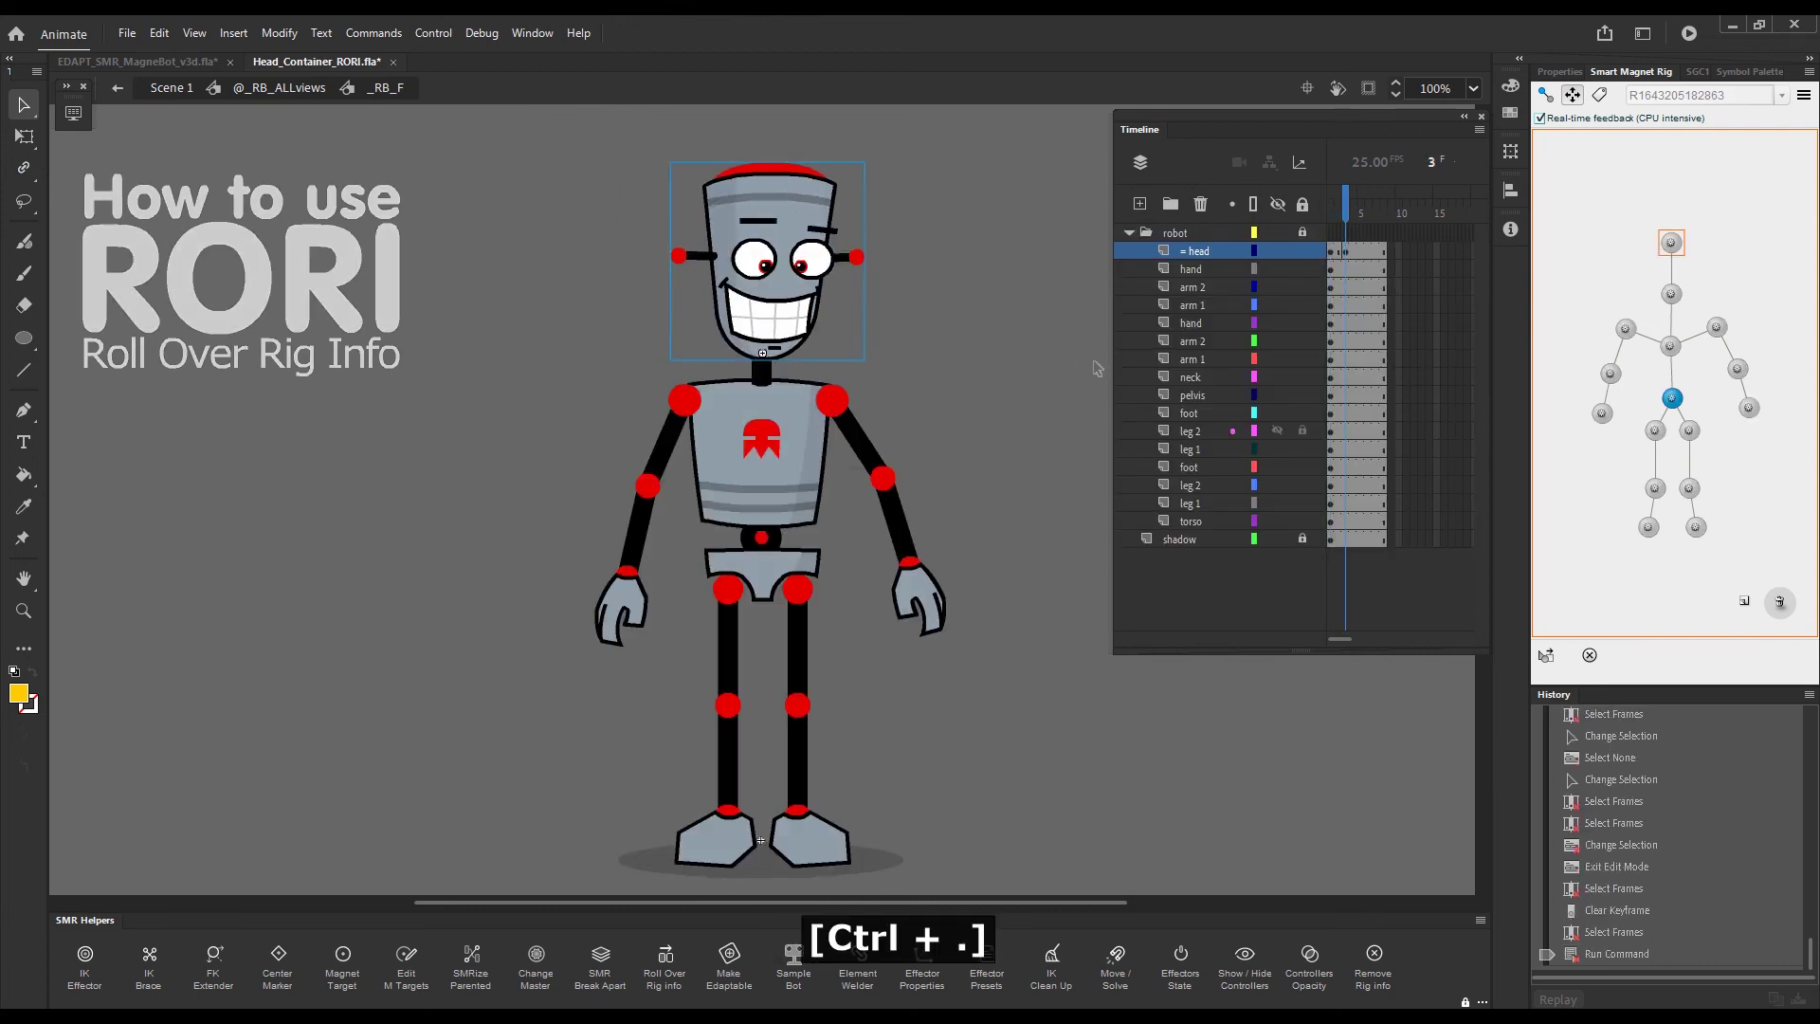
pyautogui.press('ctrl')
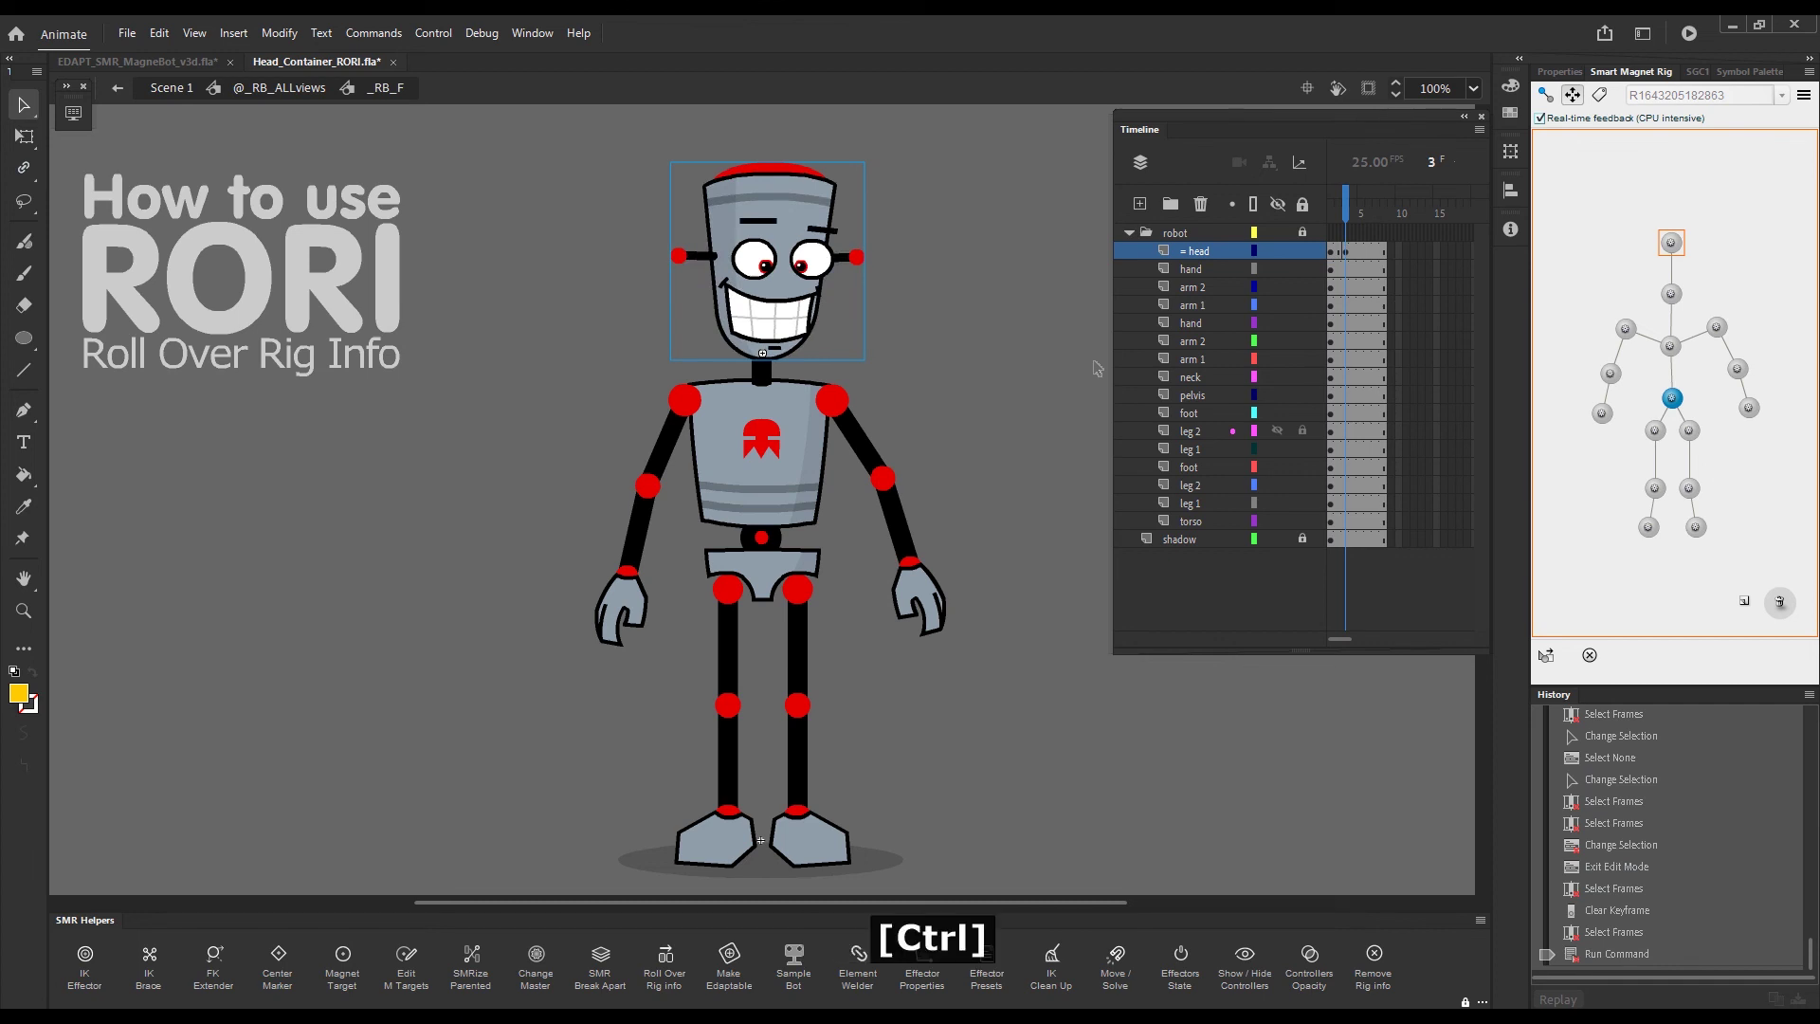
pyautogui.hotkey('ctrl', 'b')
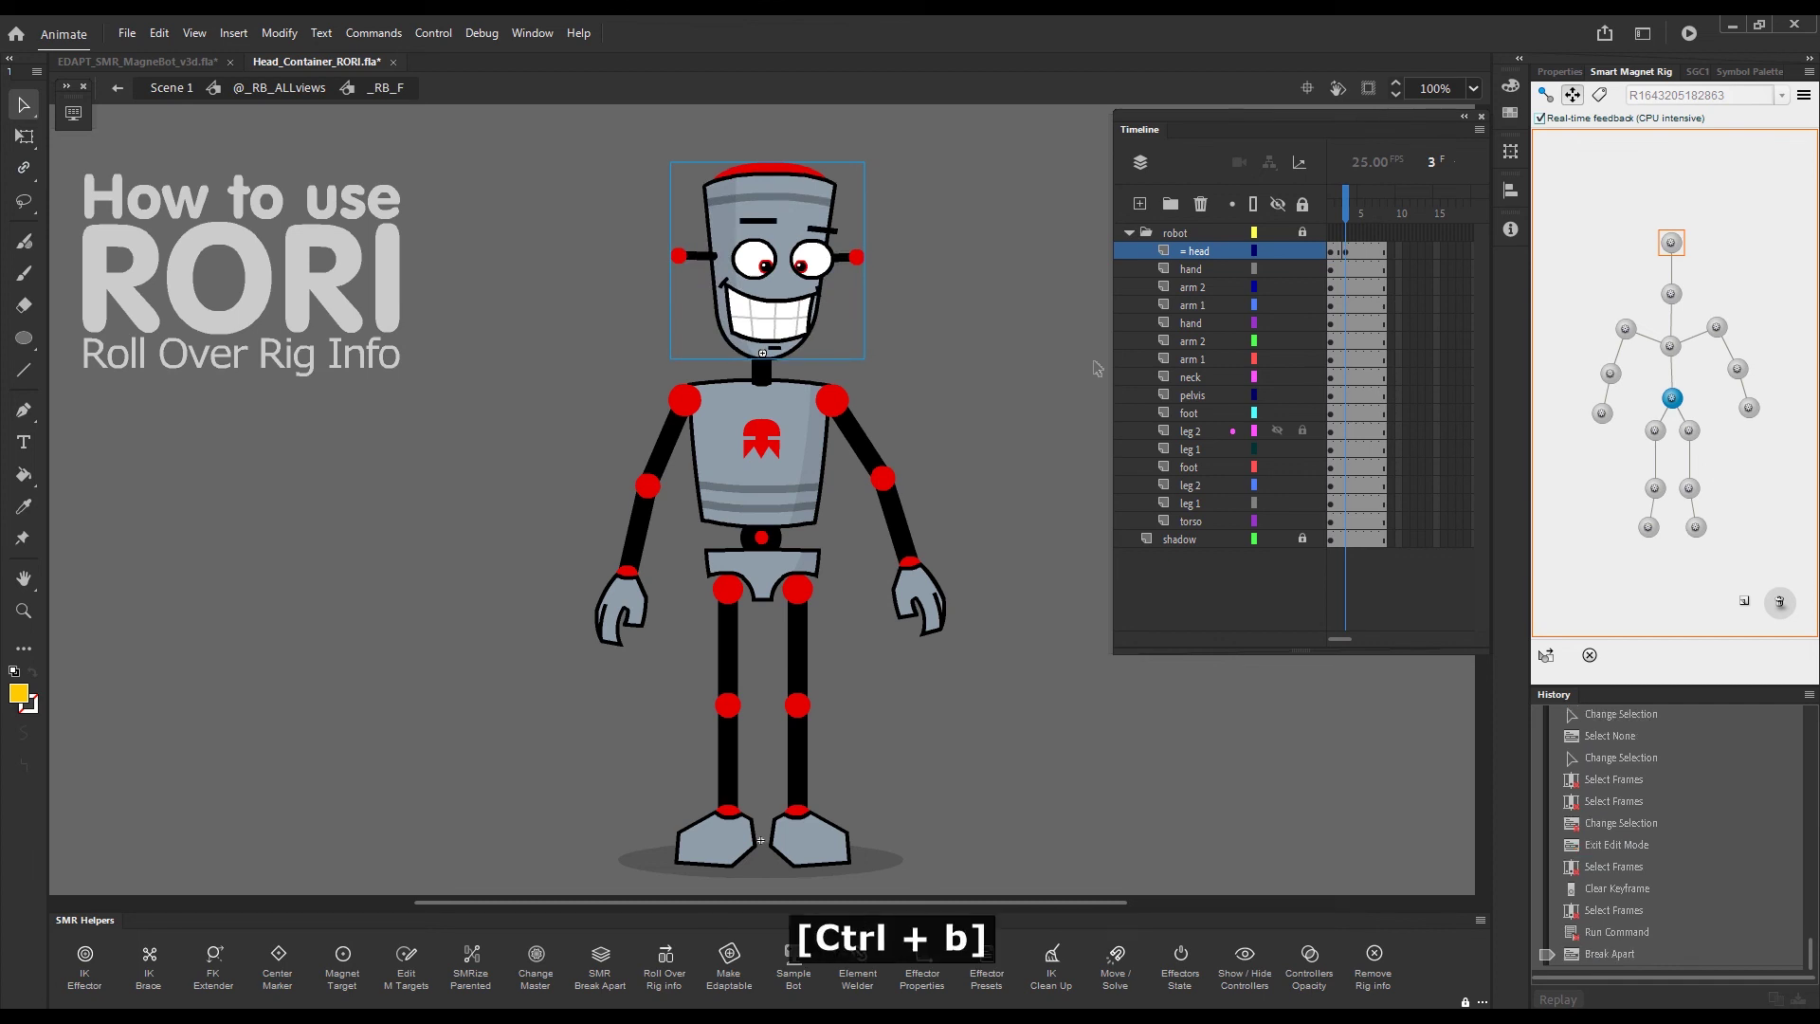
# - Enter and leave the three-quarter head symbol, then drag the head off the neck to test snapping
pyautogui.doubleClick(790, 308)
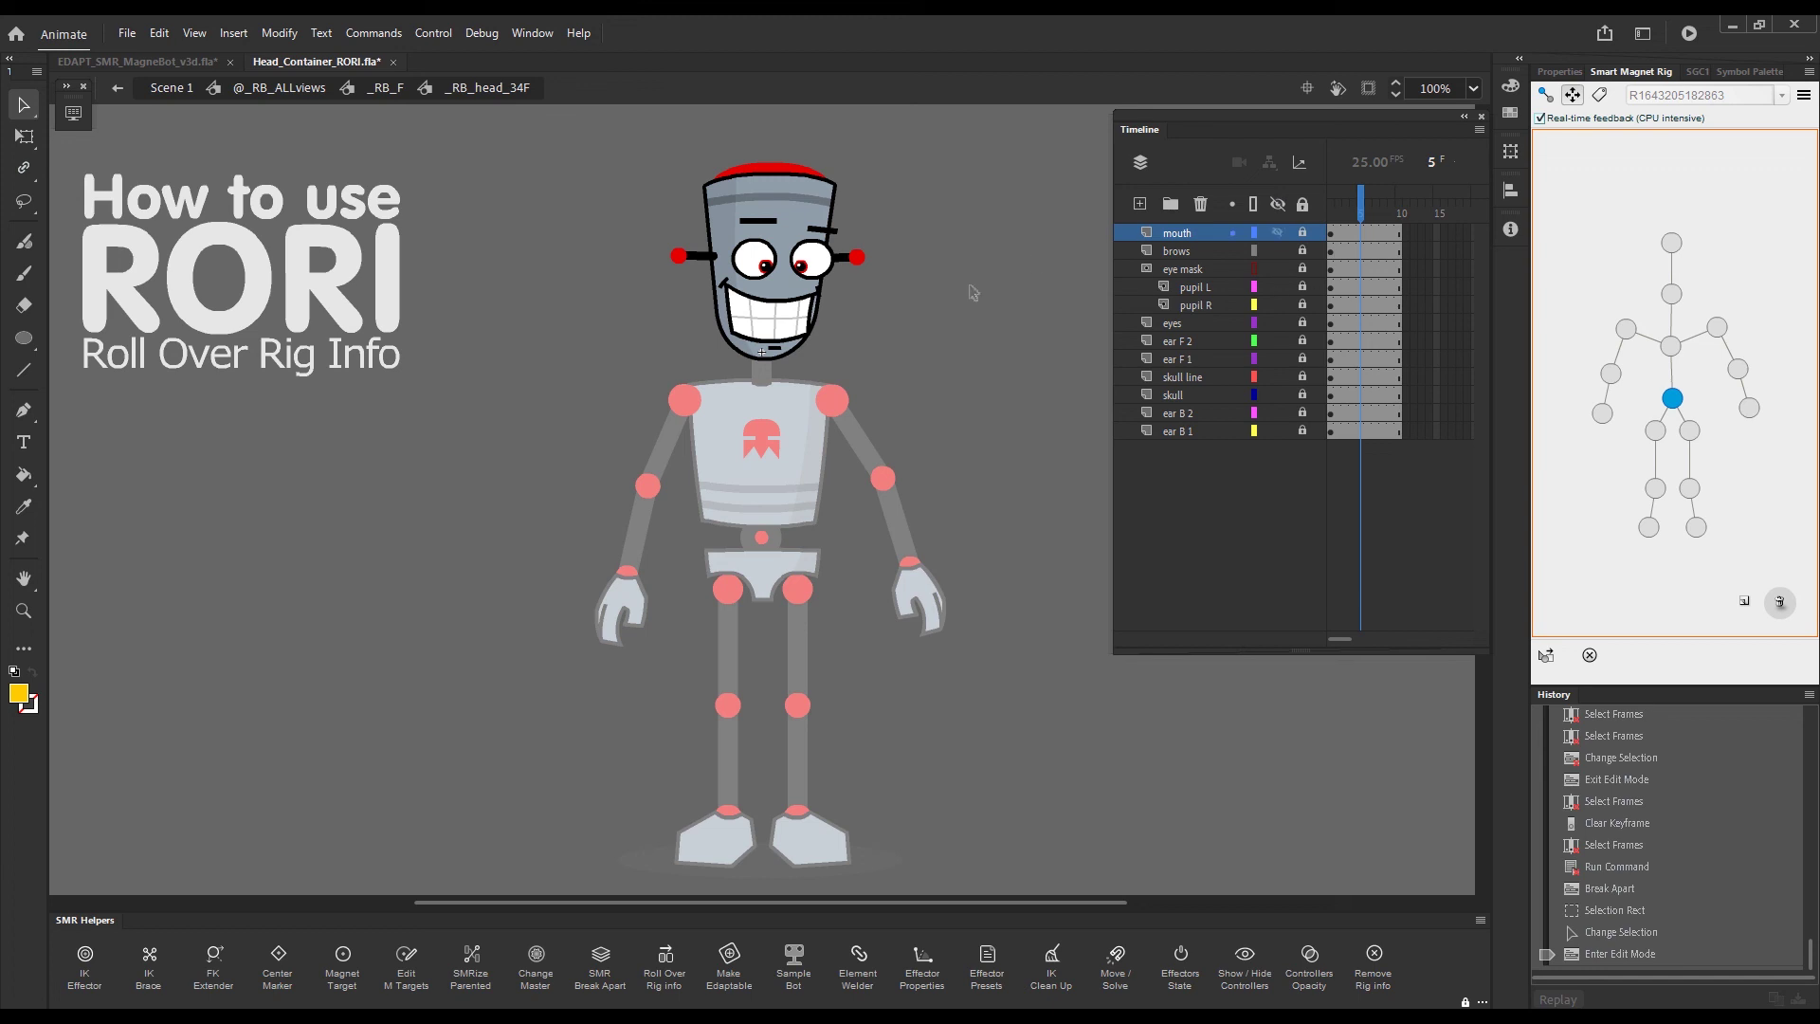
pyautogui.doubleClick(966, 343)
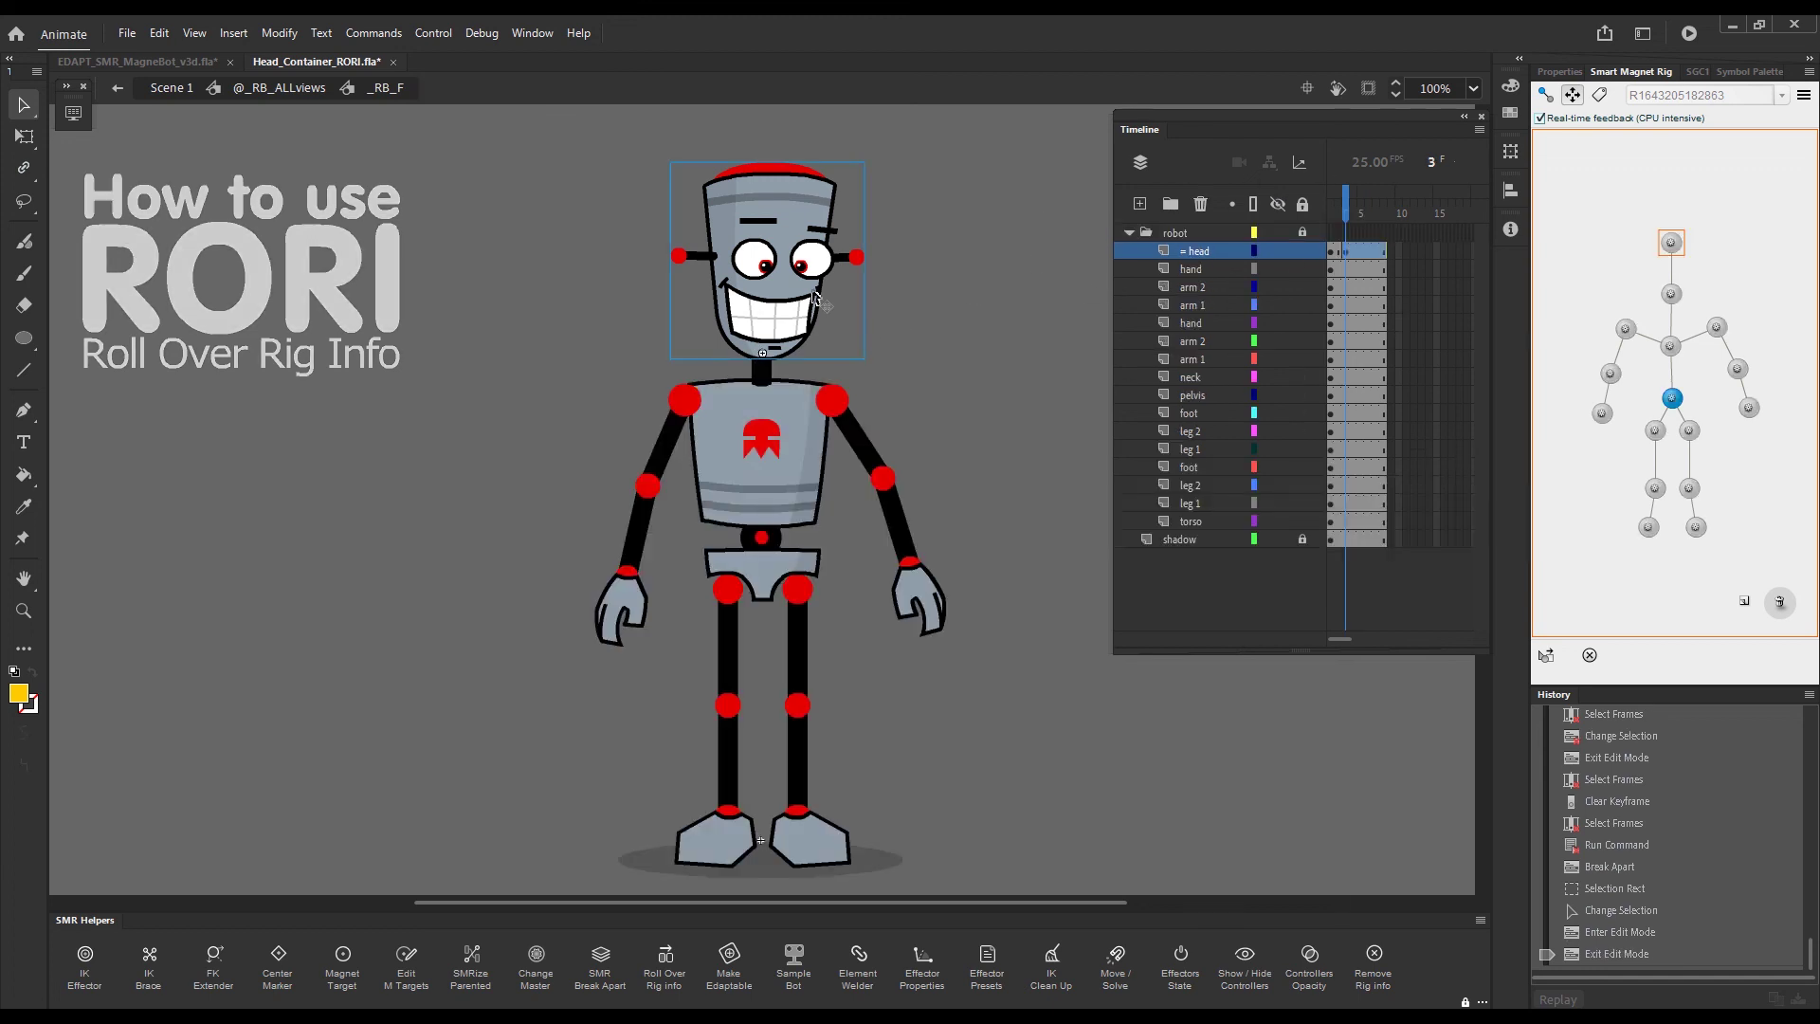
pyautogui.moveTo(813, 282); pyautogui.dragTo(952, 290)
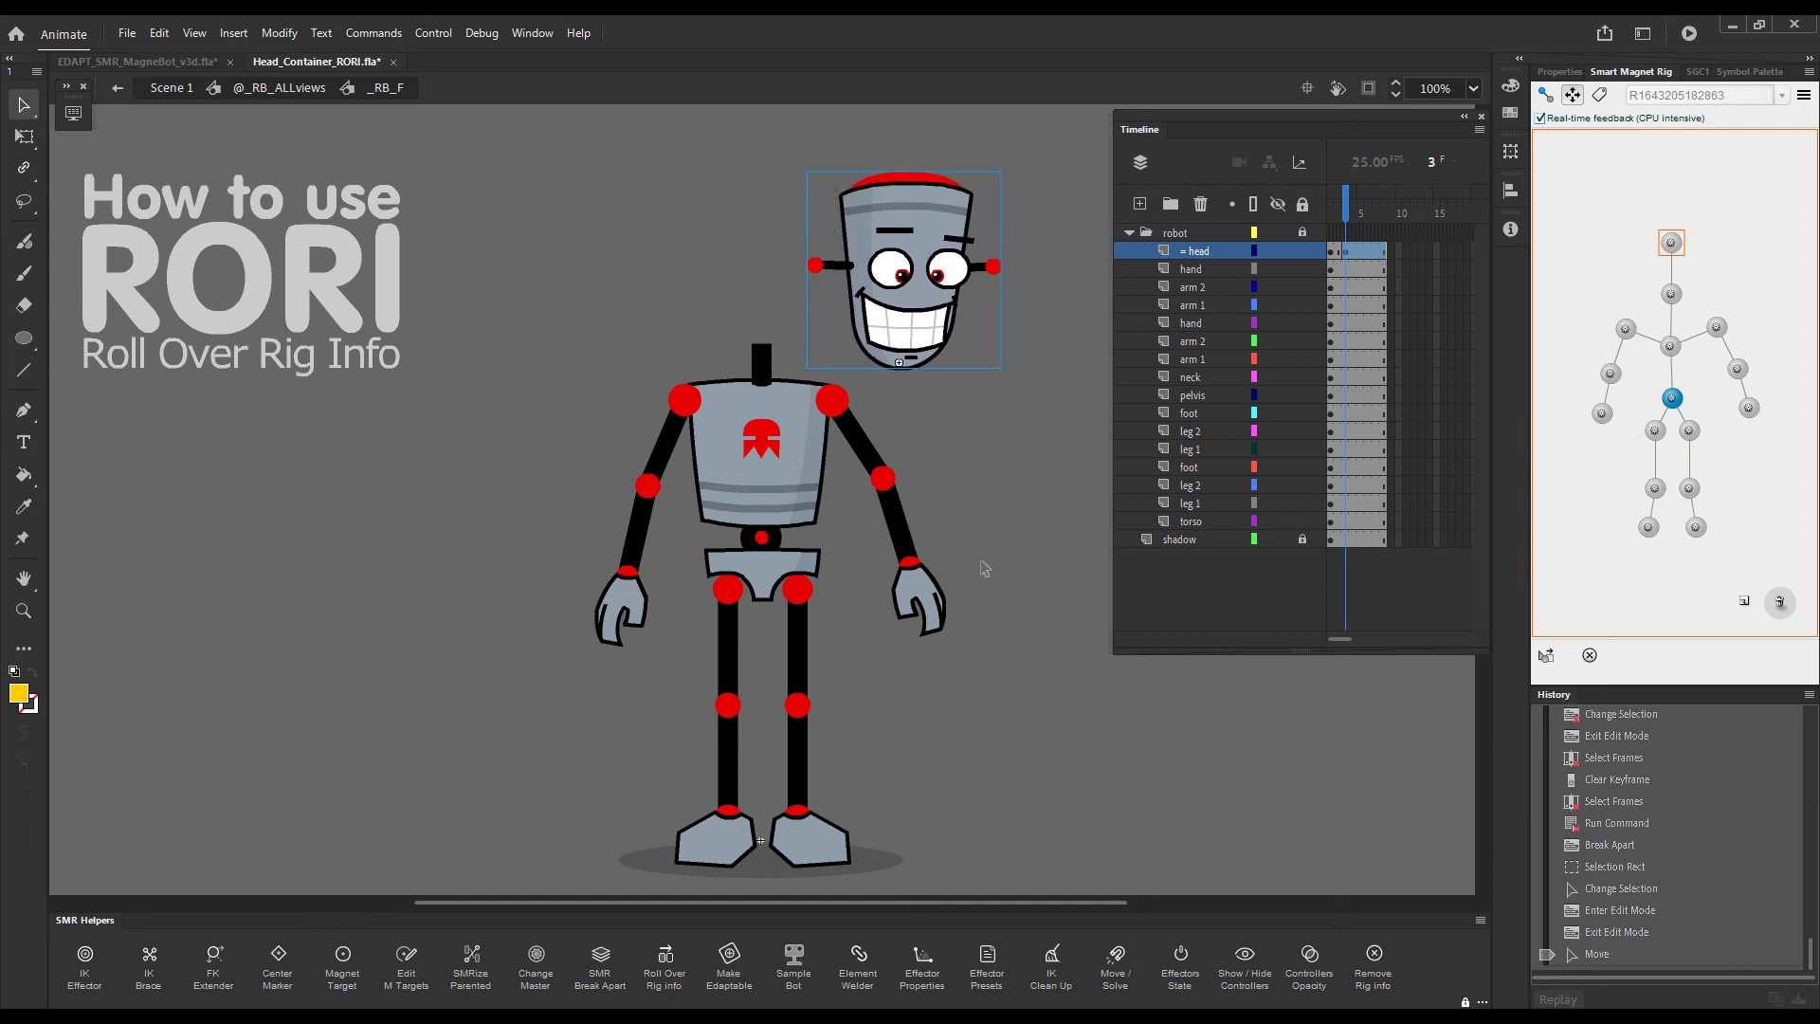